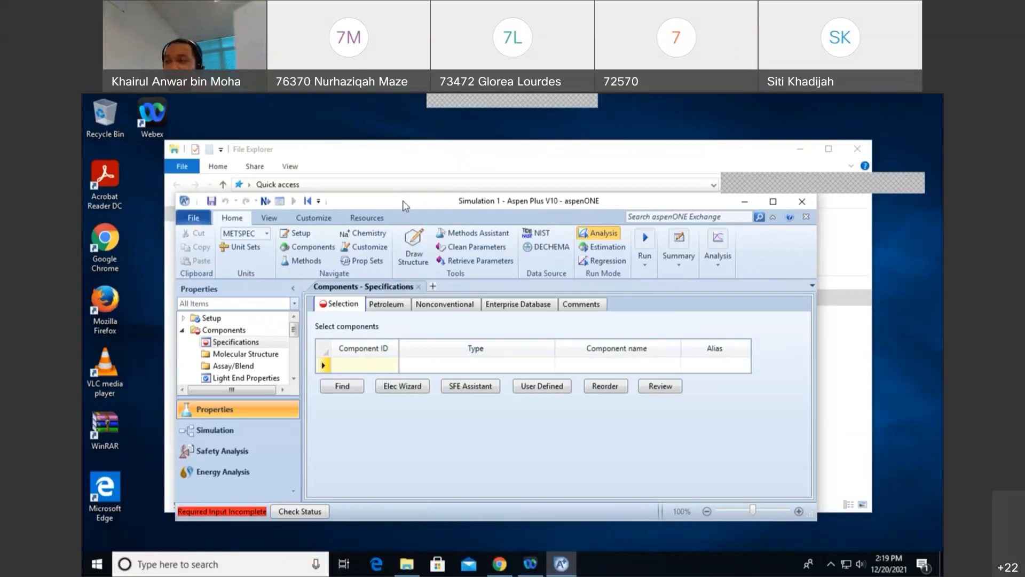
# Step: Add WATER as the first component in the component selection table
pyautogui.moveTo(404, 205); pyautogui.dragTo(416, 175)
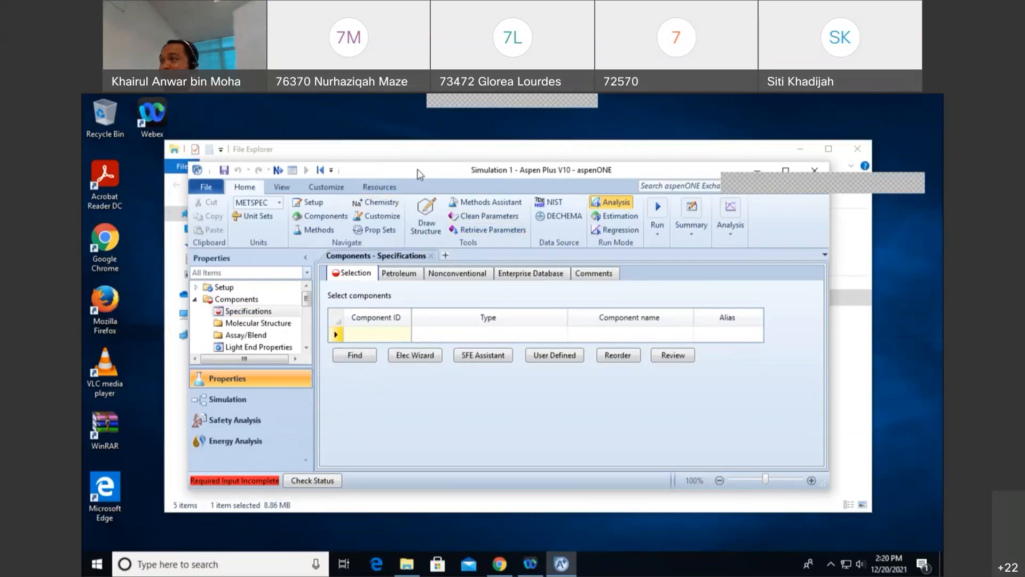
pyautogui.moveTo(419, 174); pyautogui.dragTo(411, 172)
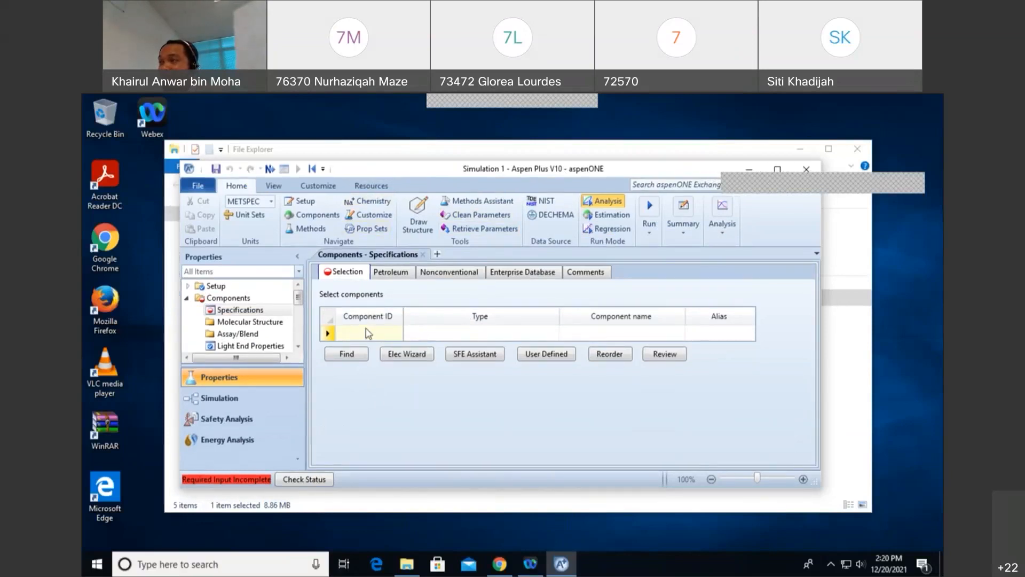
pyautogui.click(389, 337)
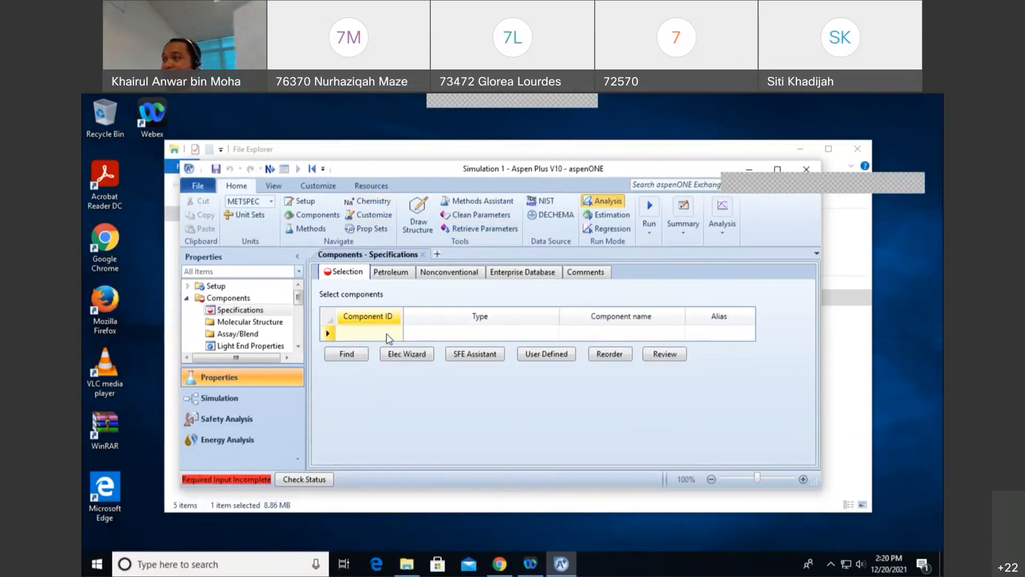
pyautogui.write('WATER')
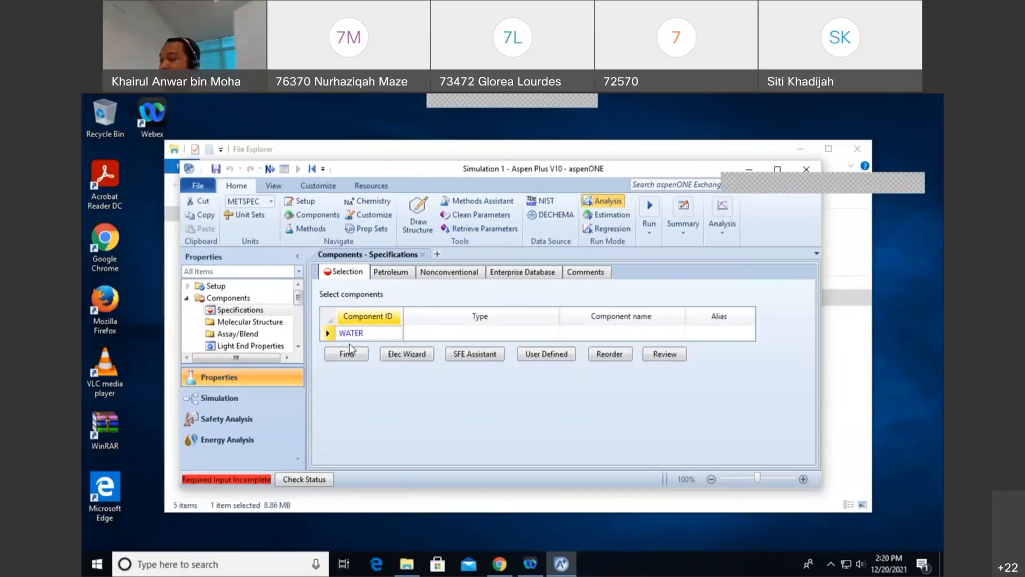
pyautogui.press('Return')
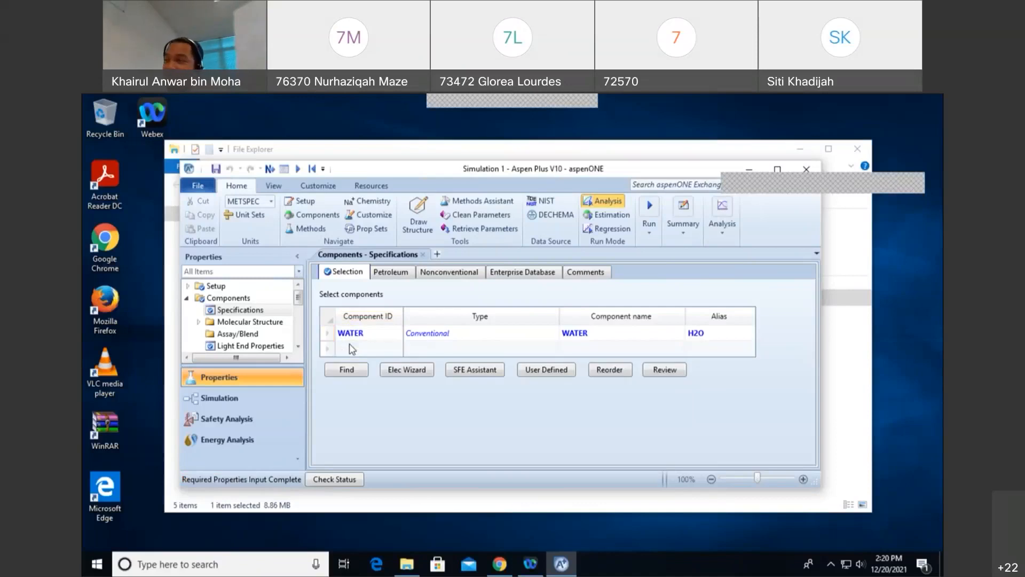
pyautogui.click(360, 354)
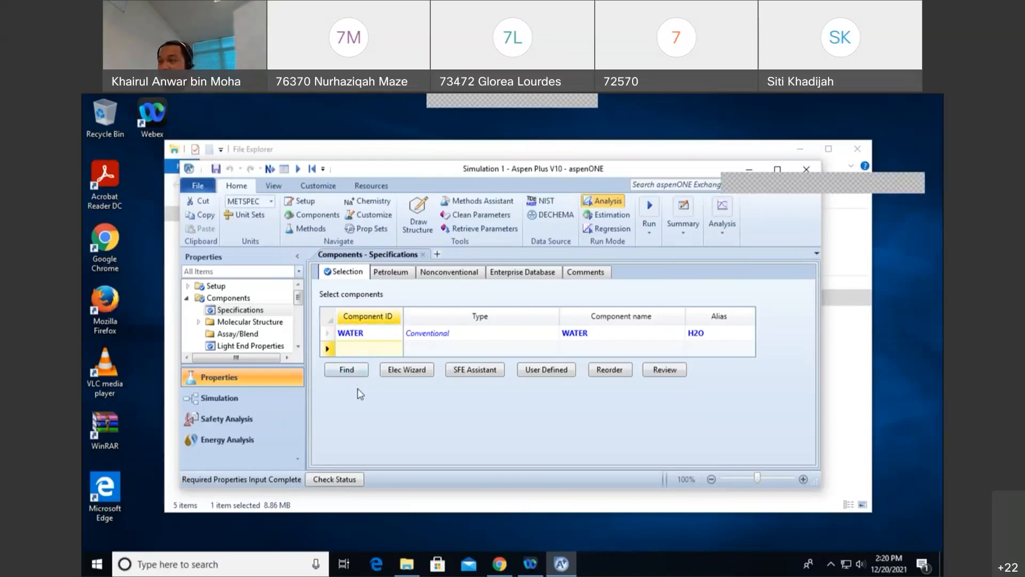
pyautogui.click(351, 374)
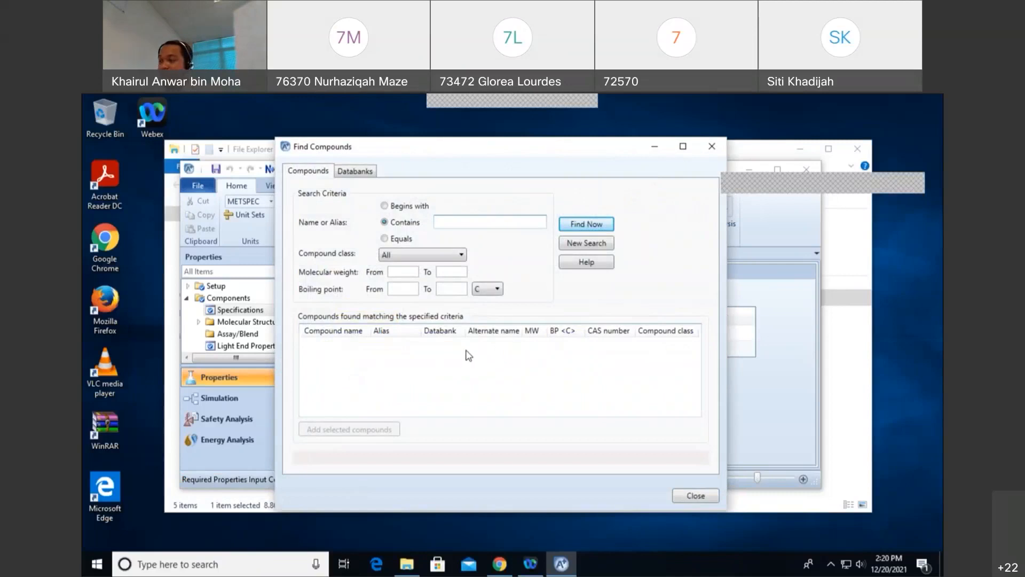
pyautogui.write('methyl')
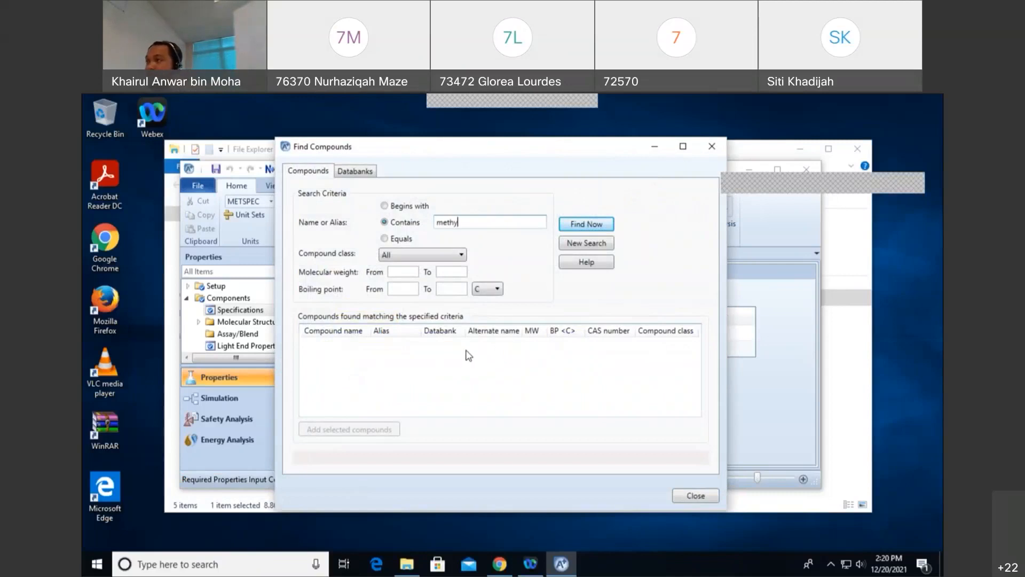
pyautogui.click(695, 496)
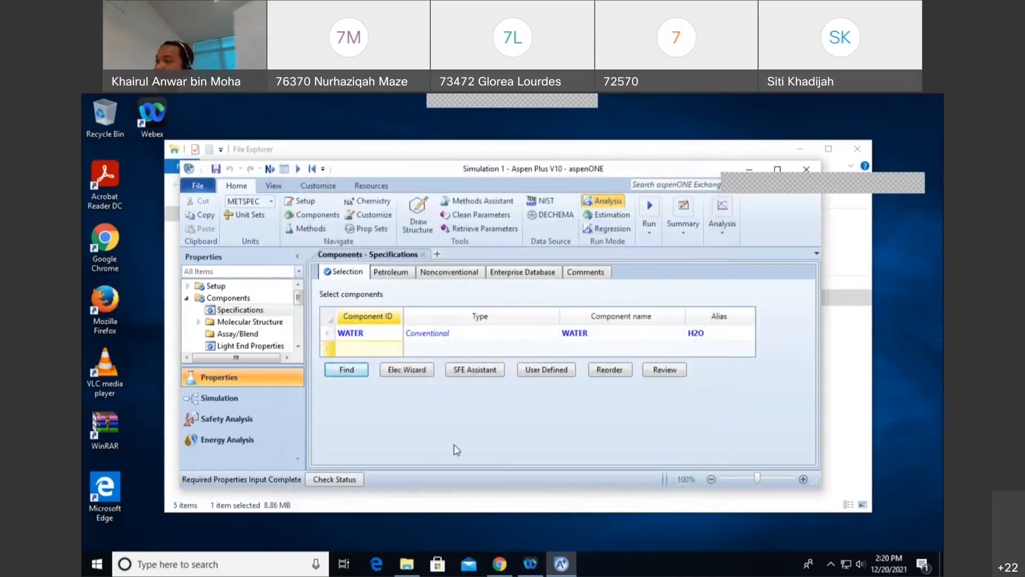
# Step: Search the compound databanks for names or aliases containing "methyl ethyl ketone"
pyautogui.click(352, 370)
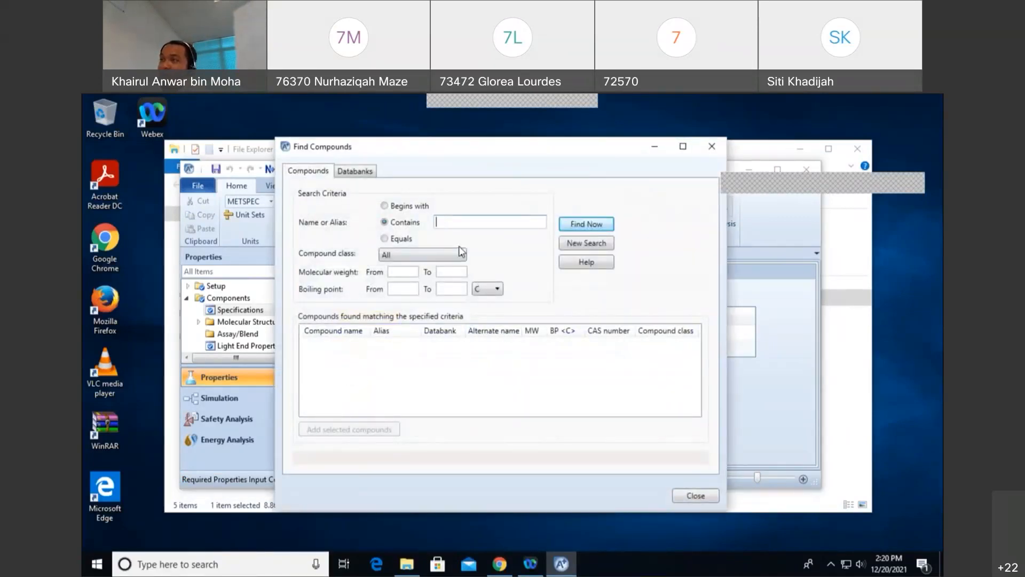
pyautogui.write('methyl')
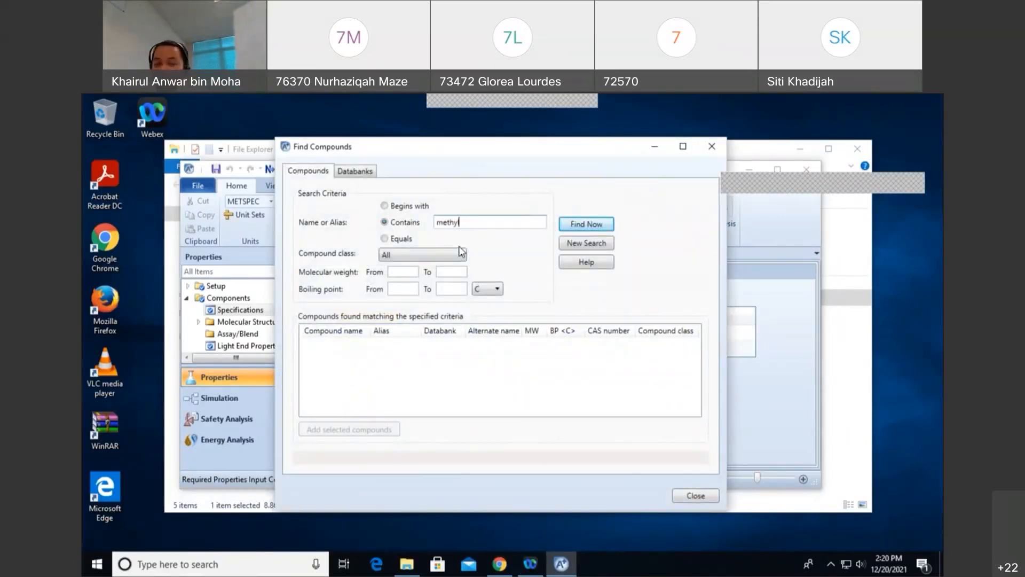
pyautogui.write(' ejtyl')
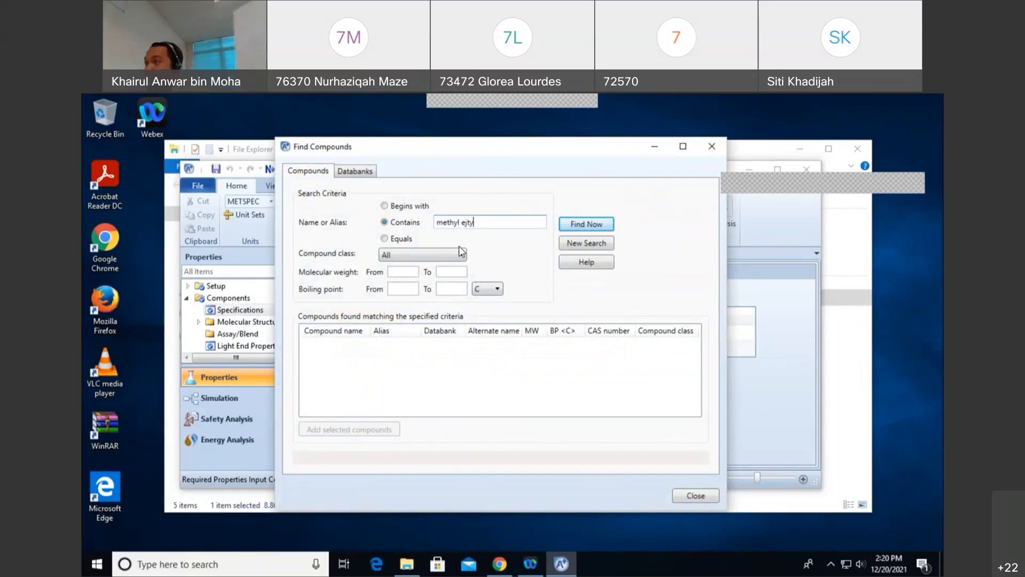
pyautogui.press('BackSpace')
pyautogui.press('BackSpace')
pyautogui.press('BackSpace')
pyautogui.press('BackSpace')
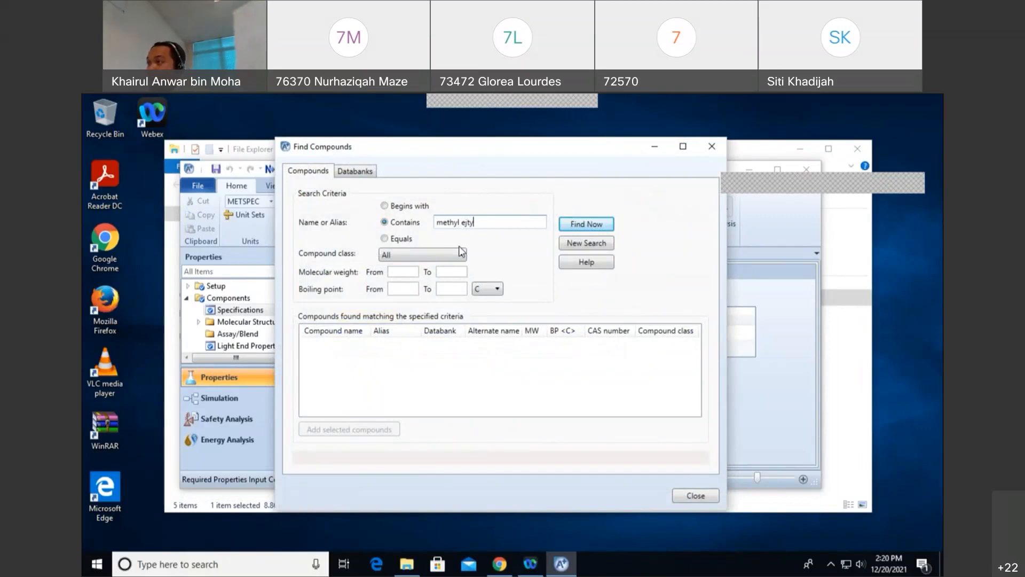
pyautogui.write('thyl ketone')
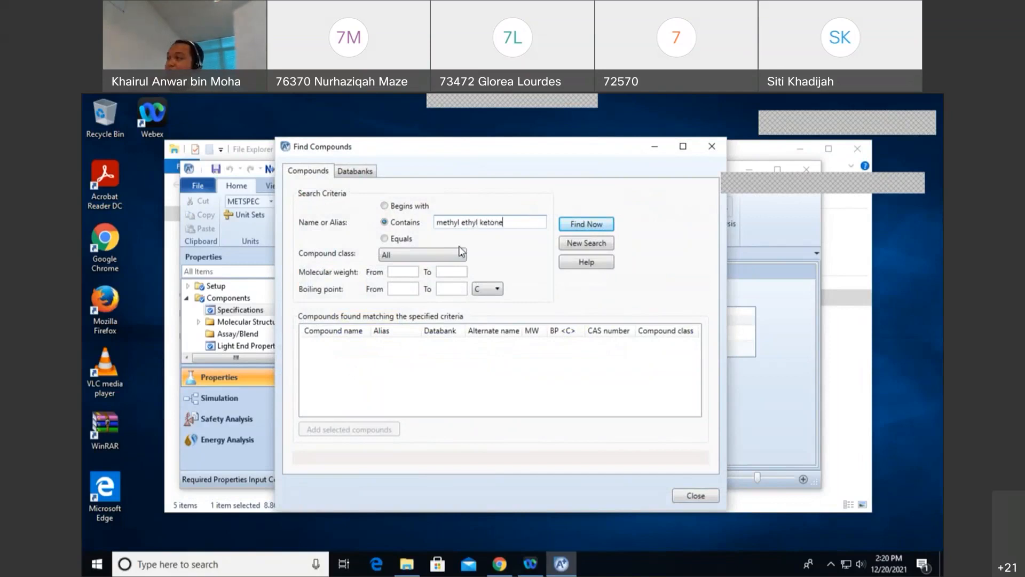
pyautogui.click(598, 226)
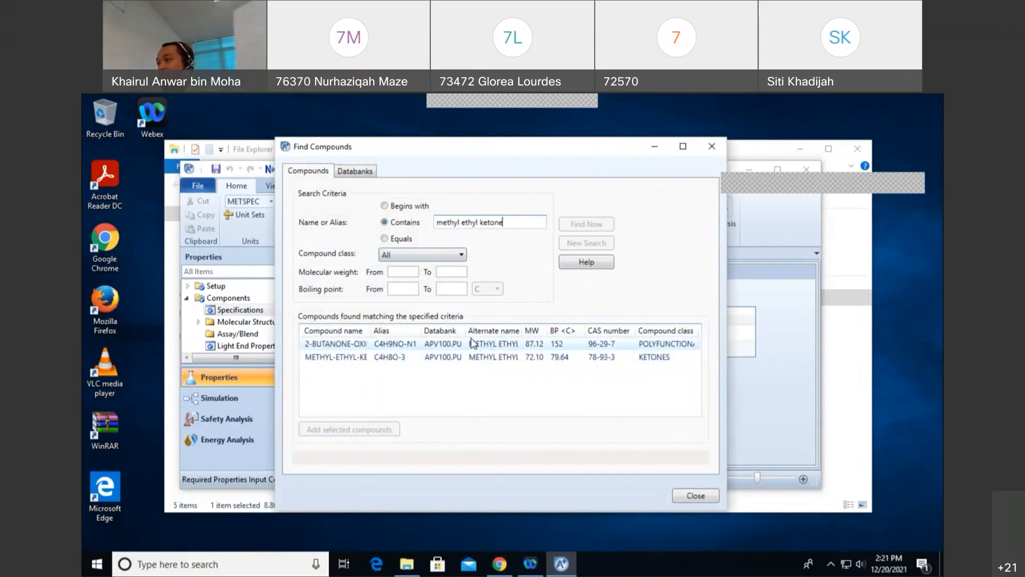
# Step: Add METHYL-ETHYL-KETONE from the search results to the component list, accept the parameter update, and uncover the table to check it
pyautogui.click(378, 362)
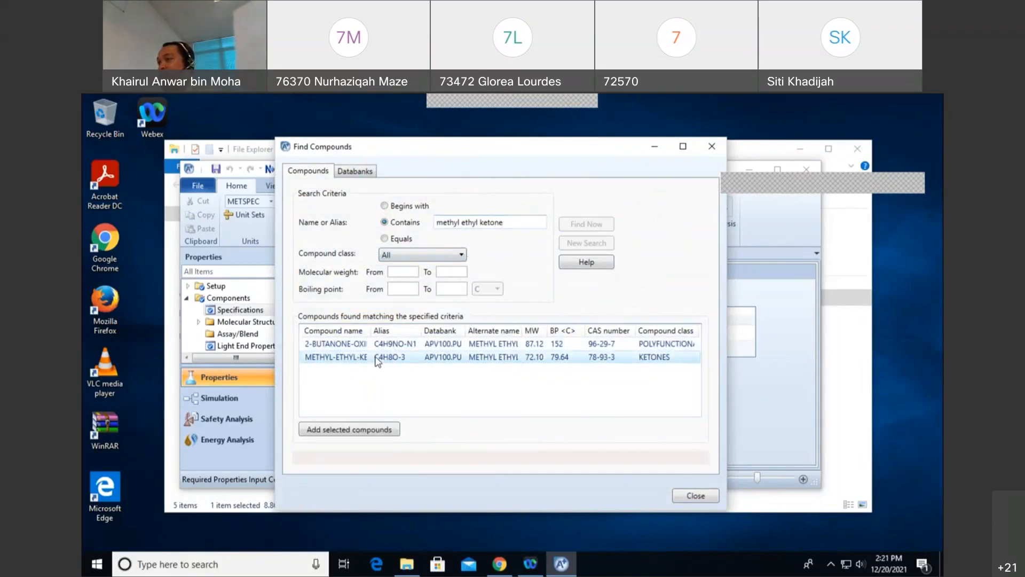
pyautogui.moveTo(370, 330); pyautogui.dragTo(432, 330)
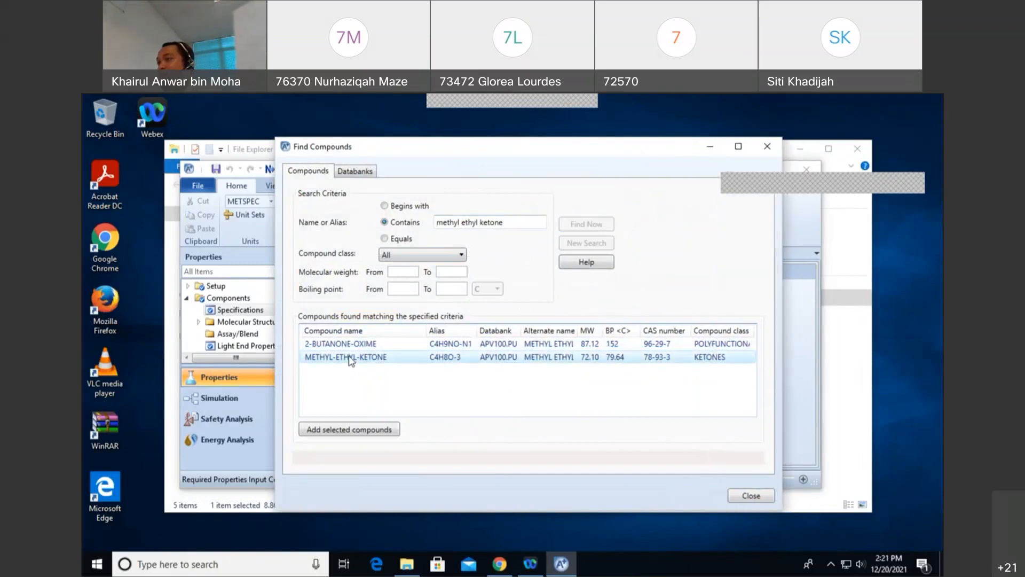
pyautogui.click(371, 358)
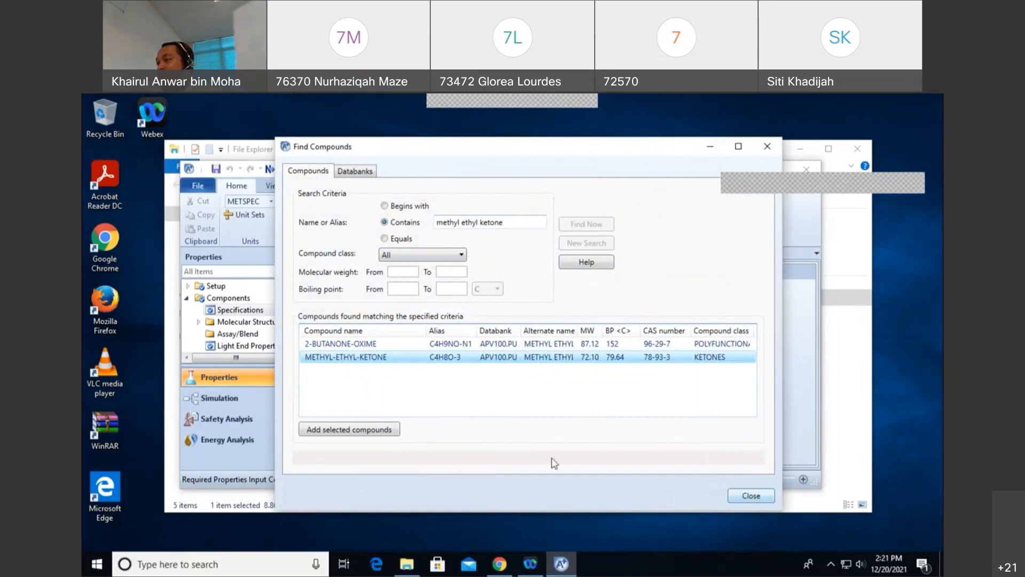
pyautogui.click(351, 430)
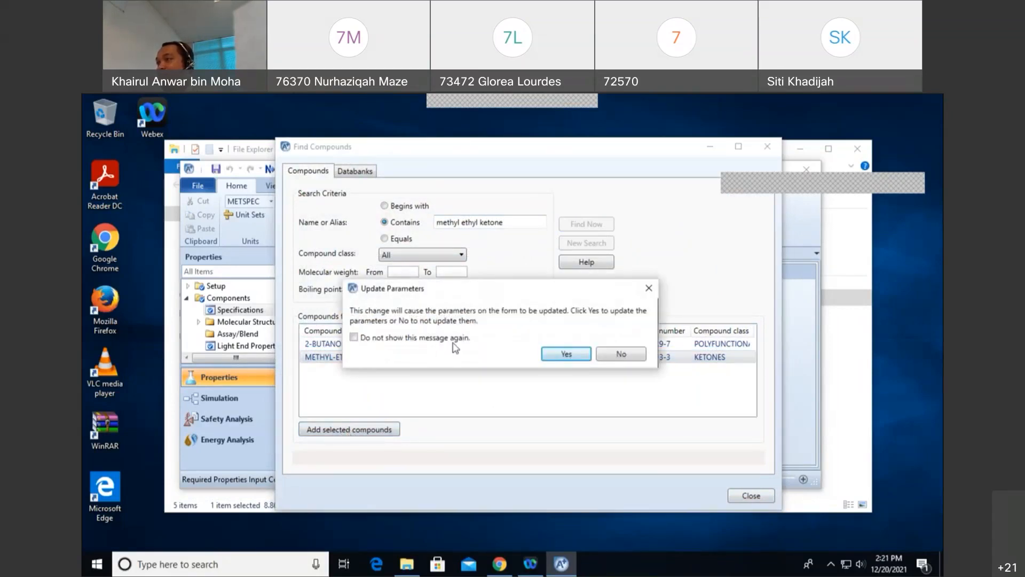
pyautogui.click(570, 355)
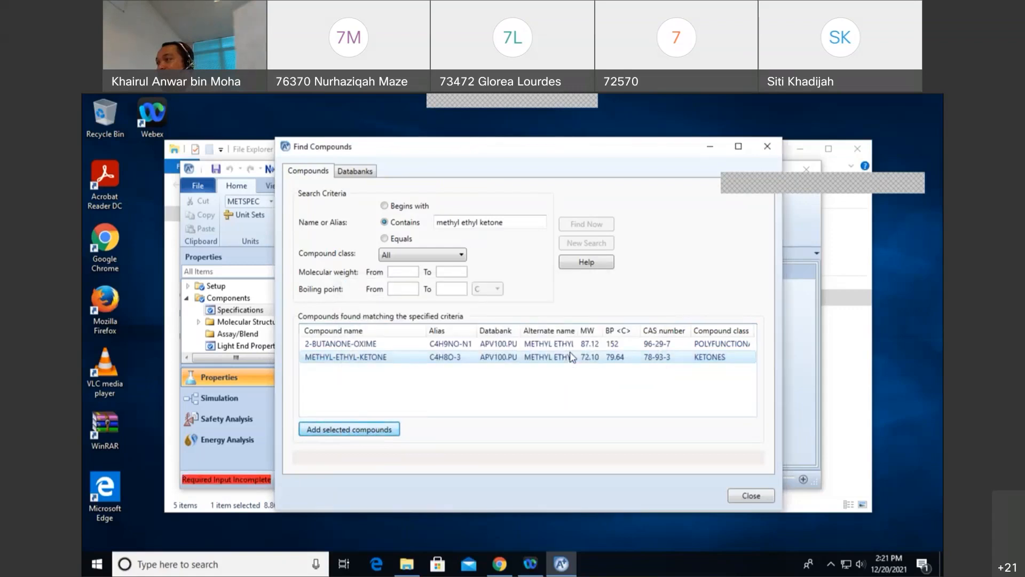
pyautogui.moveTo(451, 147); pyautogui.dragTo(697, 355)
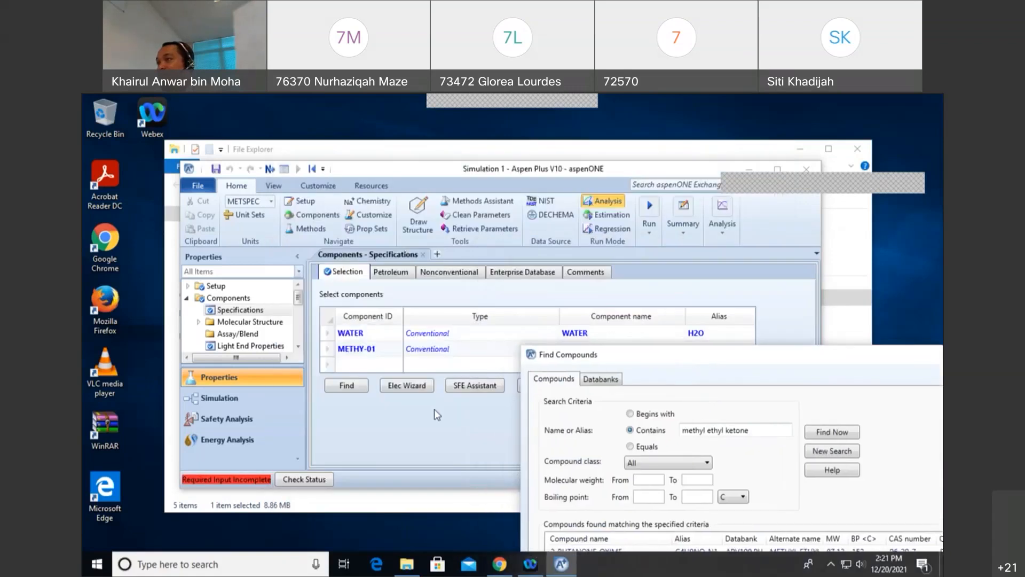
pyautogui.moveTo(604, 361); pyautogui.dragTo(751, 356)
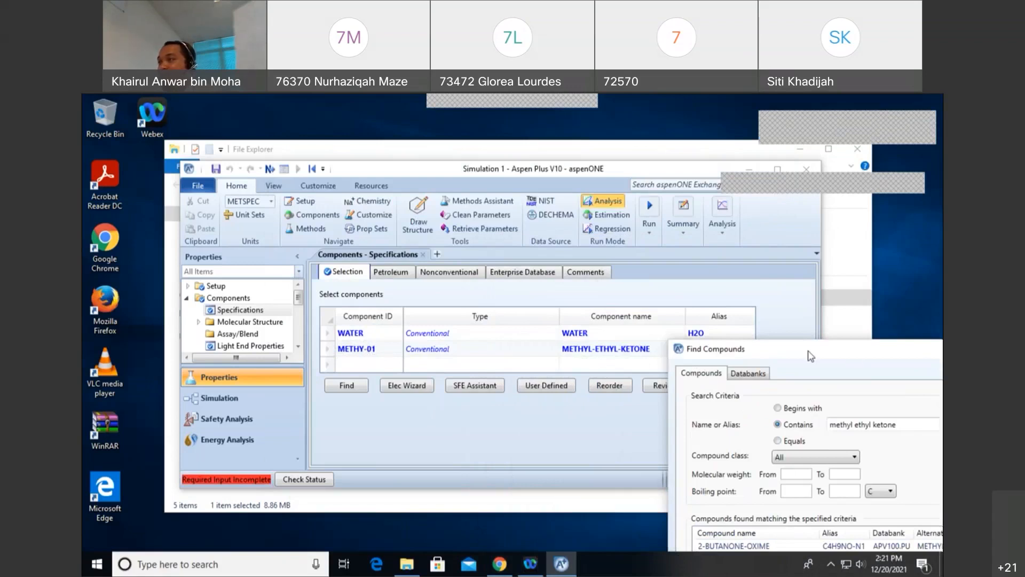
# Step: Search the compound databanks for names or aliases containing "1-octanol"
pyautogui.moveTo(843, 355); pyautogui.dragTo(489, 200)
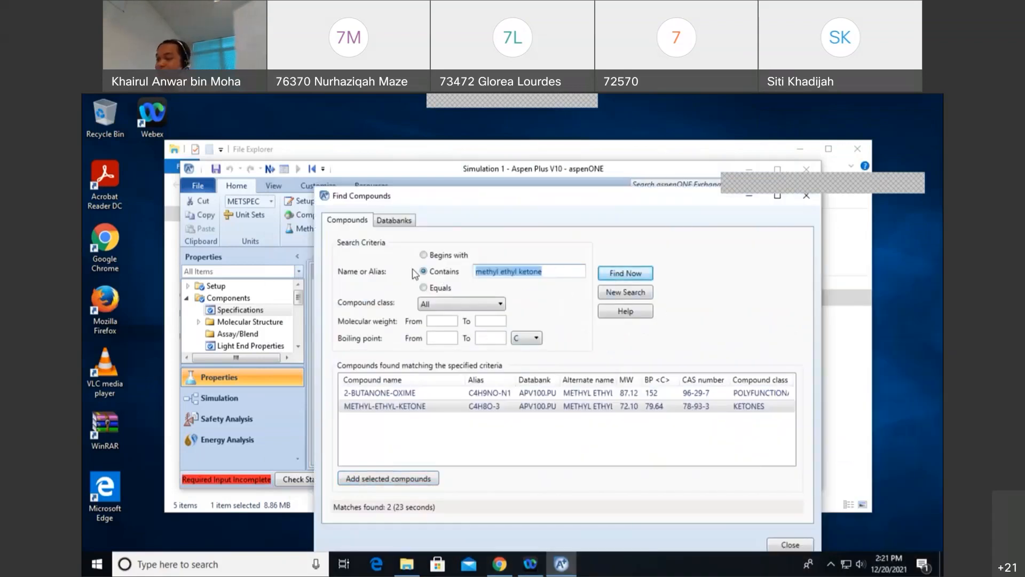
pyautogui.write('1-octa')
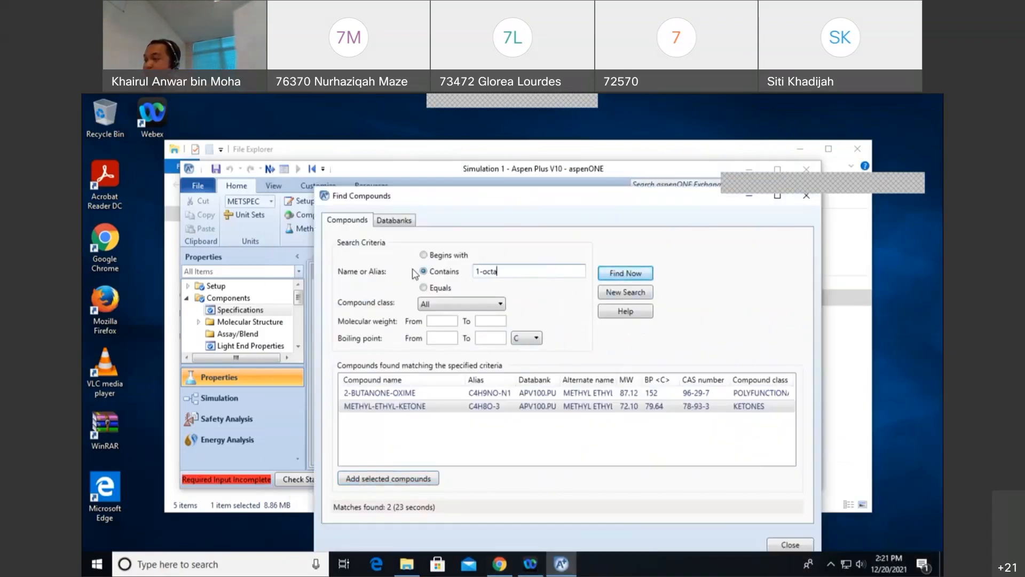
pyautogui.write('onol')
pyautogui.click(633, 276)
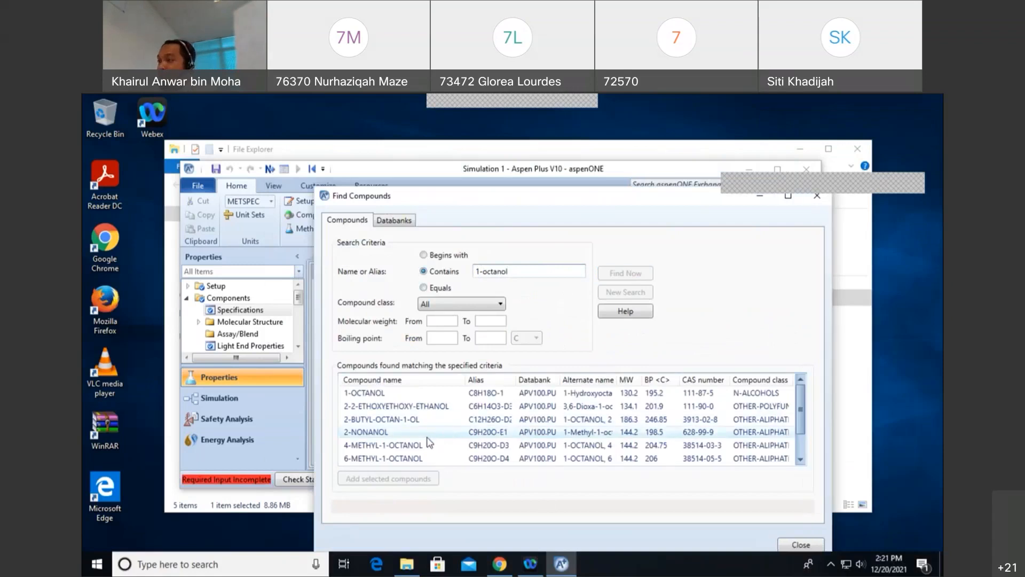
# Step: Add 1-OCTANOL to the component list without replacing methyl ethyl ketone, and close the compound search
pyautogui.click(376, 394)
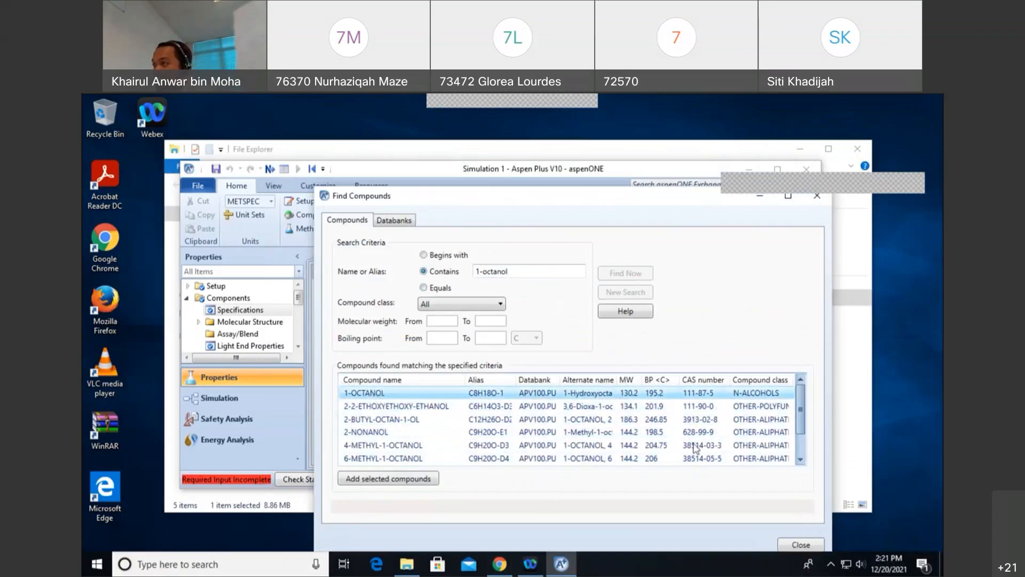
pyautogui.click(376, 407)
pyautogui.click(367, 395)
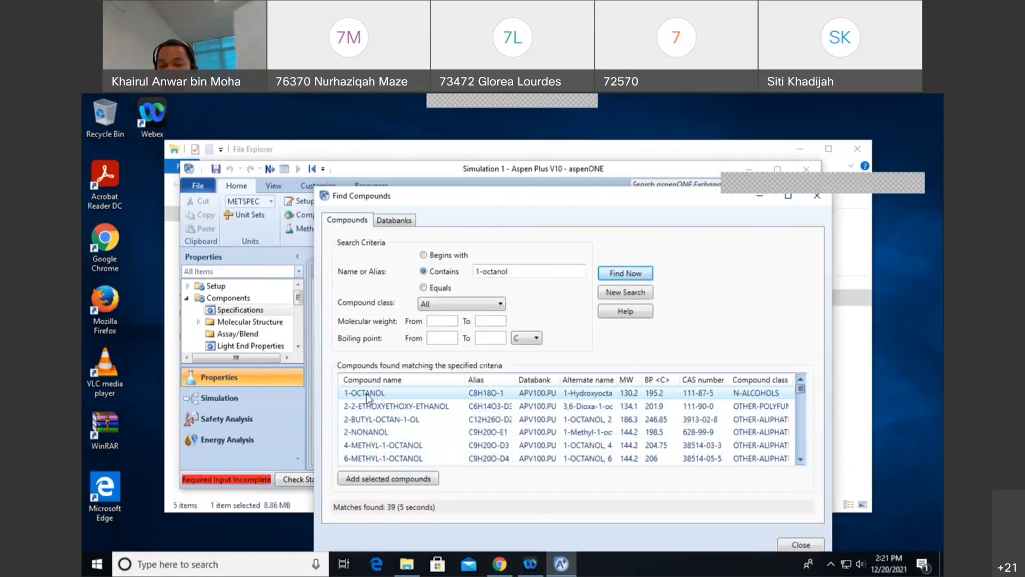
pyautogui.click(401, 478)
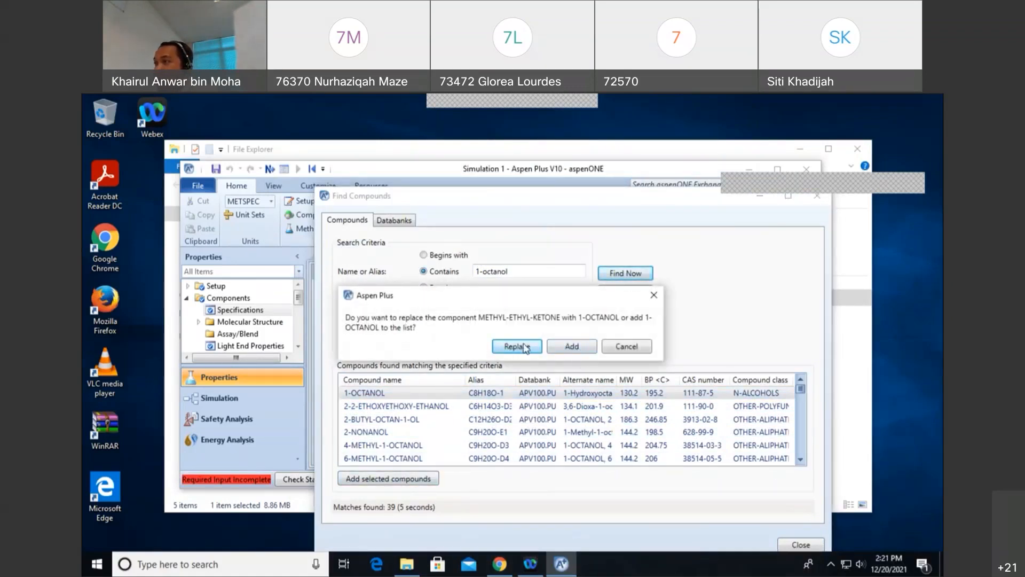
pyautogui.click(571, 347)
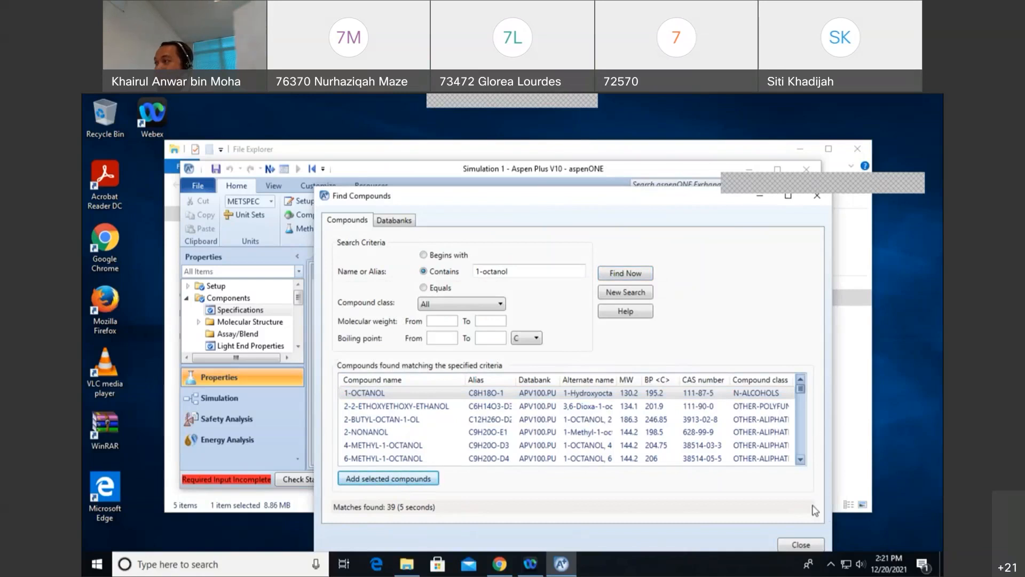
pyautogui.click(801, 544)
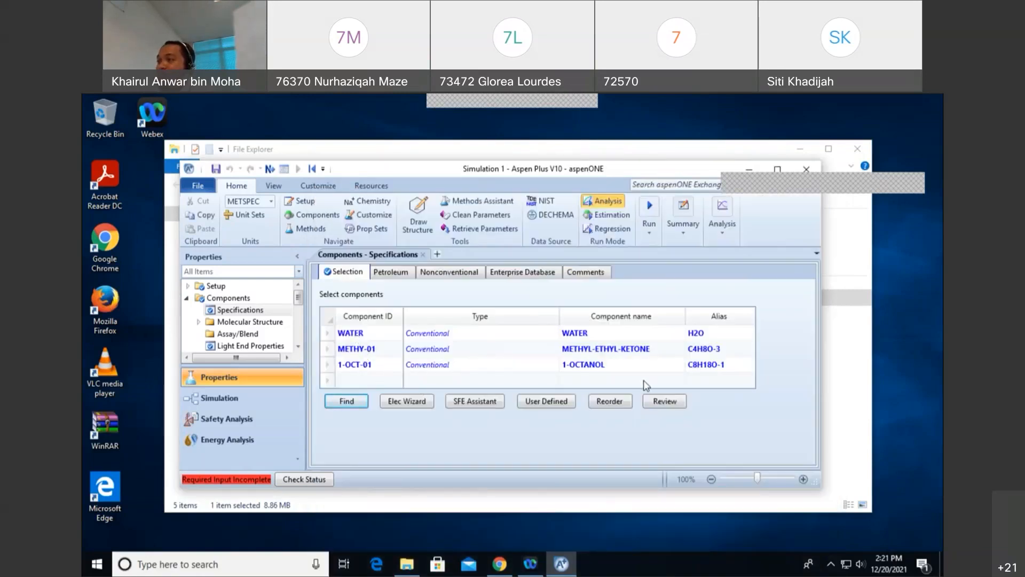
# Step: Rename the component ID of 1-OCTANOL to OCTANOL
pyautogui.click(363, 367)
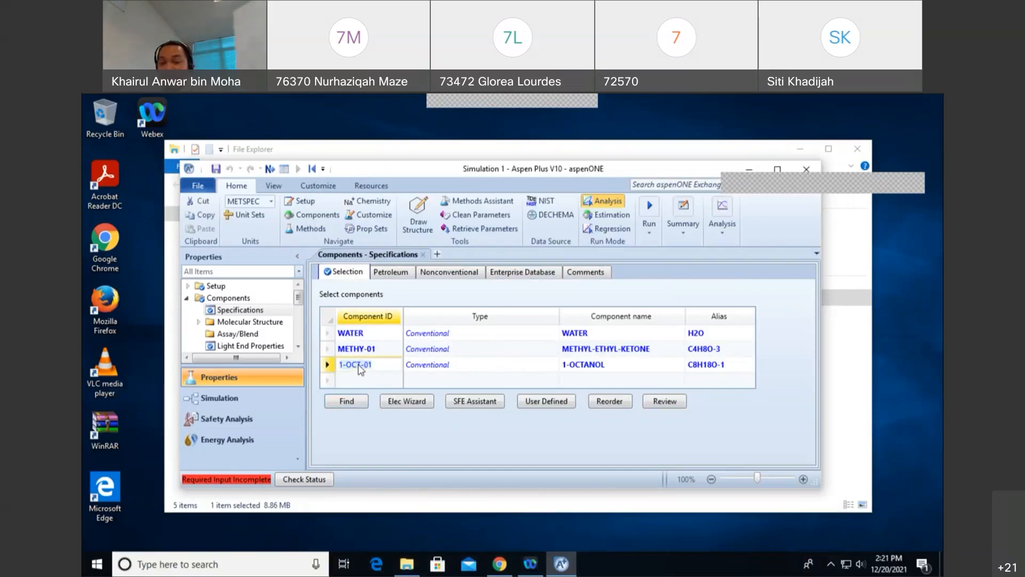
pyautogui.write('OCTANOL')
pyautogui.press('Return')
pyautogui.press('Return')
# Step: Rename the component ID of METHYL-ETHYL-KETONE to MEK
pyautogui.press('BackSpace')
pyautogui.write('MEK')
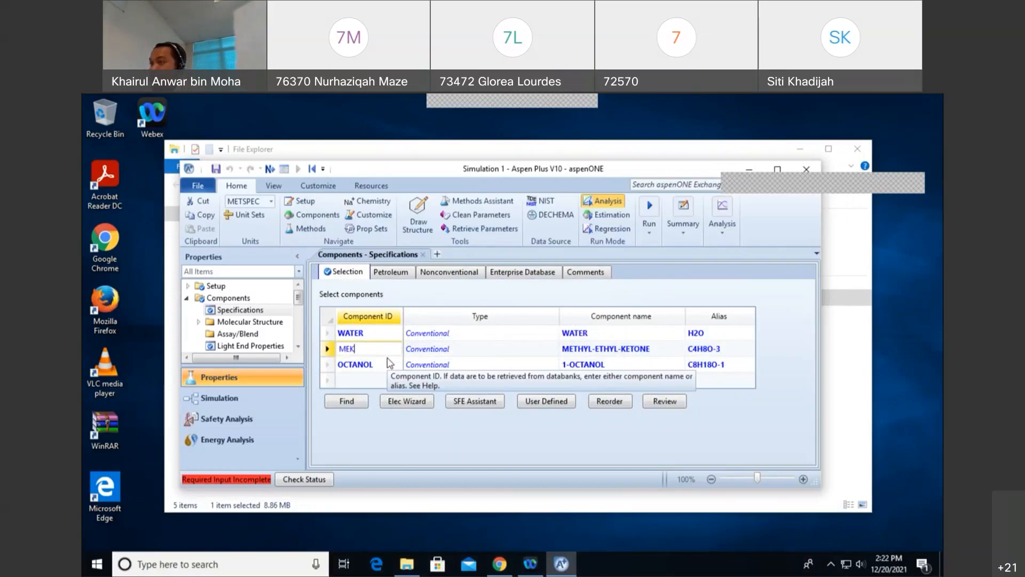
pyautogui.press('Return')
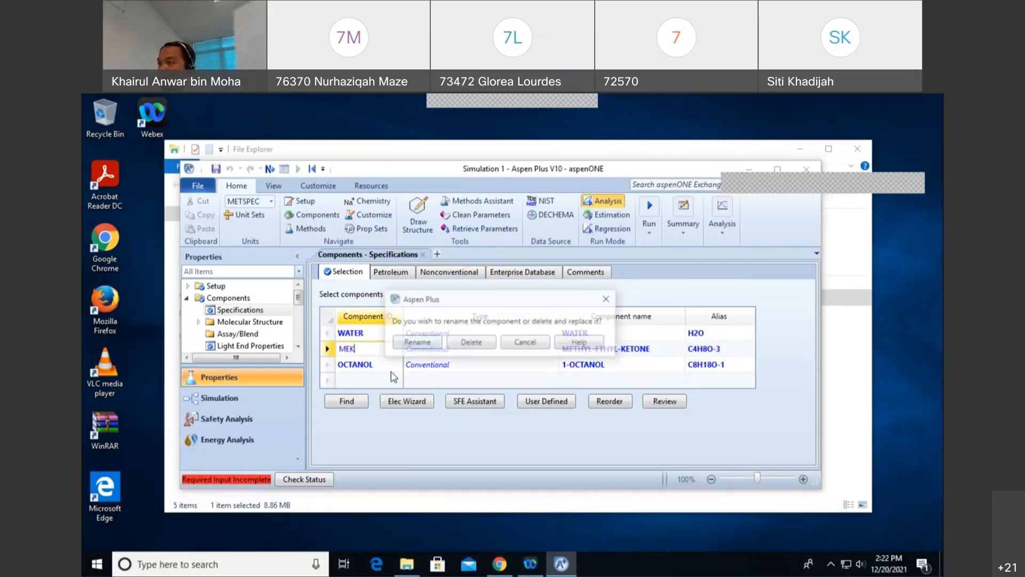
pyautogui.click(443, 343)
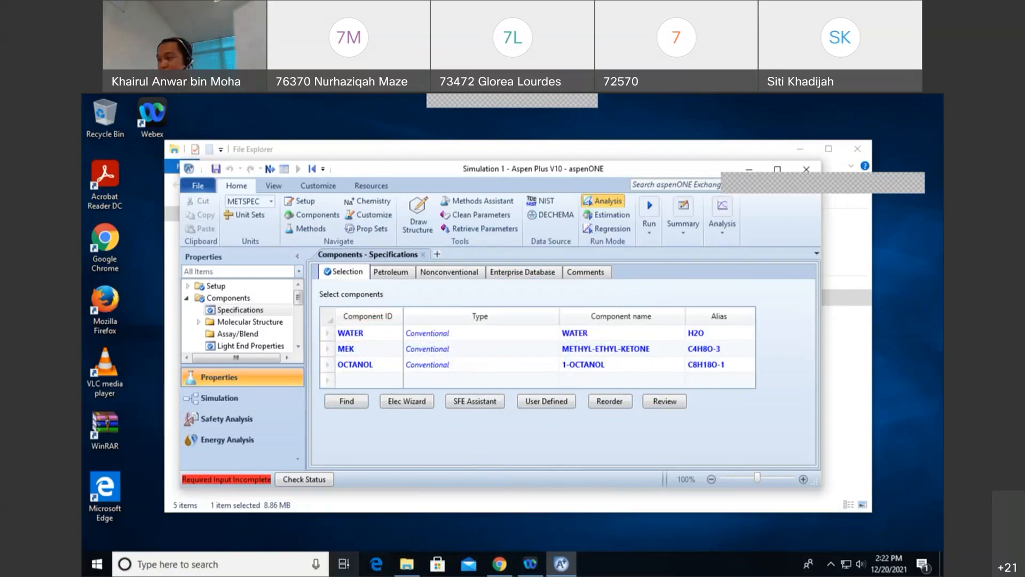
pyautogui.click(407, 564)
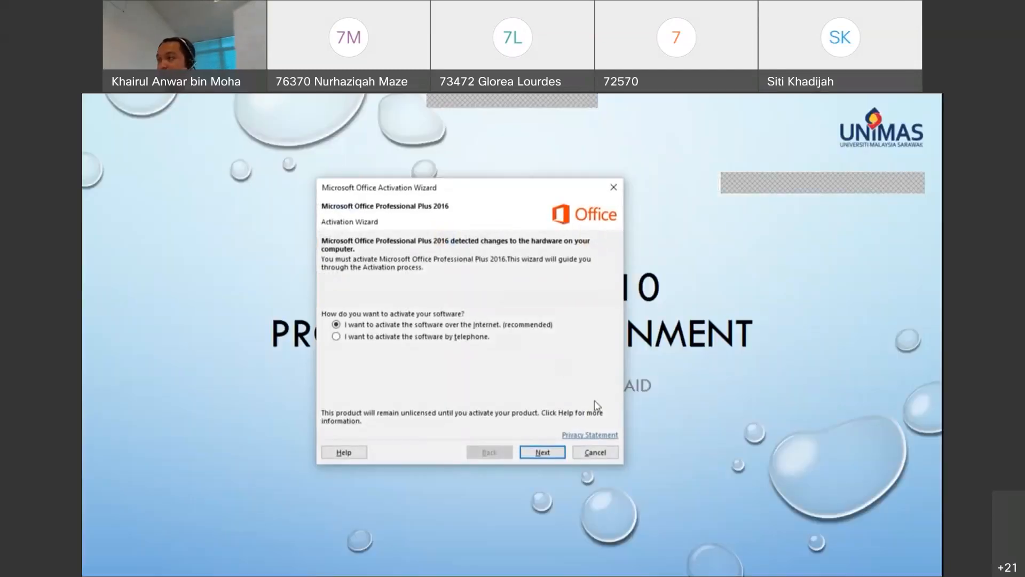
pyautogui.click(591, 446)
pyautogui.press('Right')
pyautogui.press('Right')
pyautogui.press('Right')
pyautogui.press('Right')
pyautogui.press('Right')
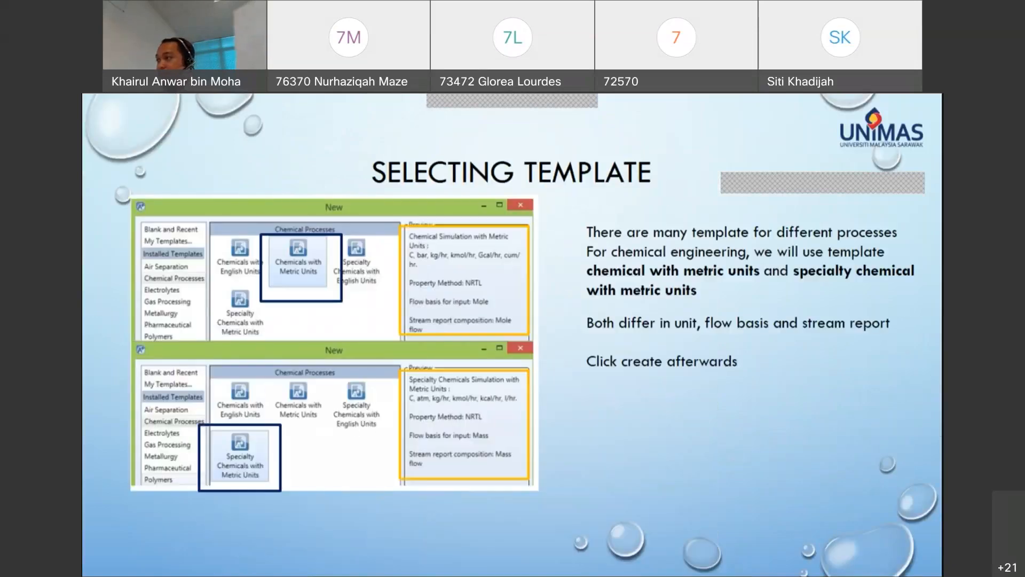
pyautogui.press('Right')
pyautogui.press('Right')
pyautogui.press('Right')
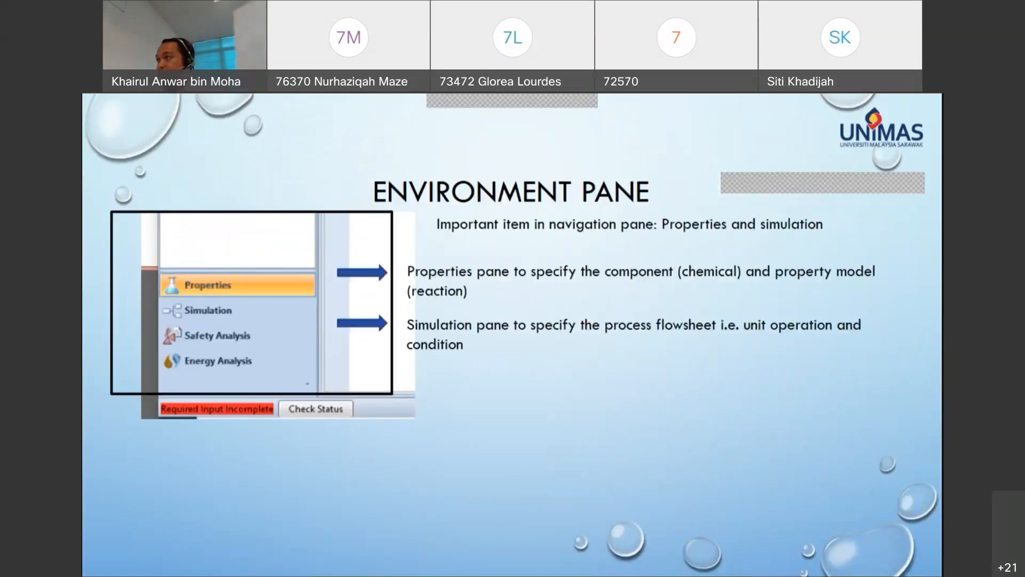
pyautogui.press('Right')
pyautogui.press('Right')
pyautogui.press('Right')
pyautogui.press('Right')
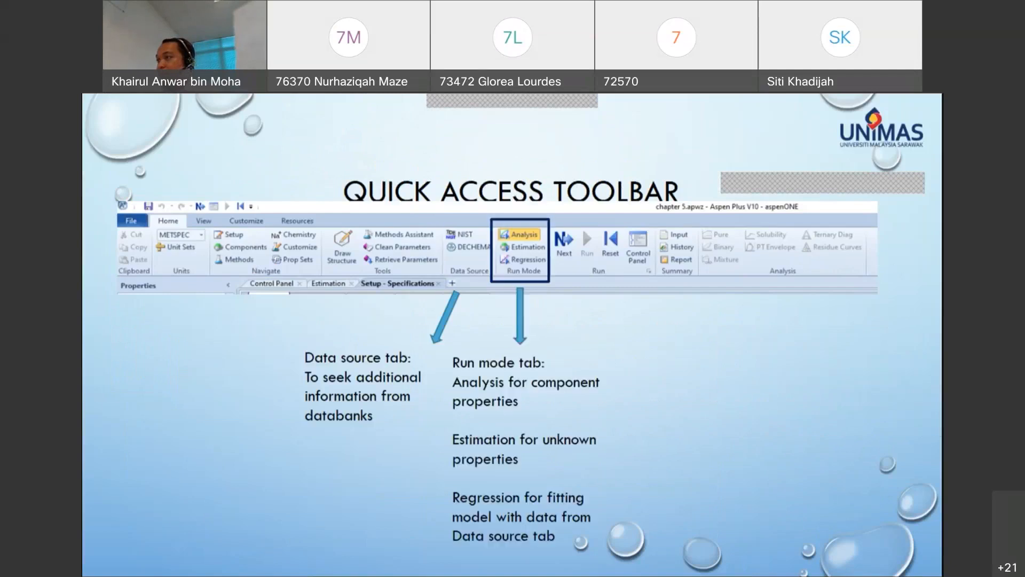
pyautogui.press('Right')
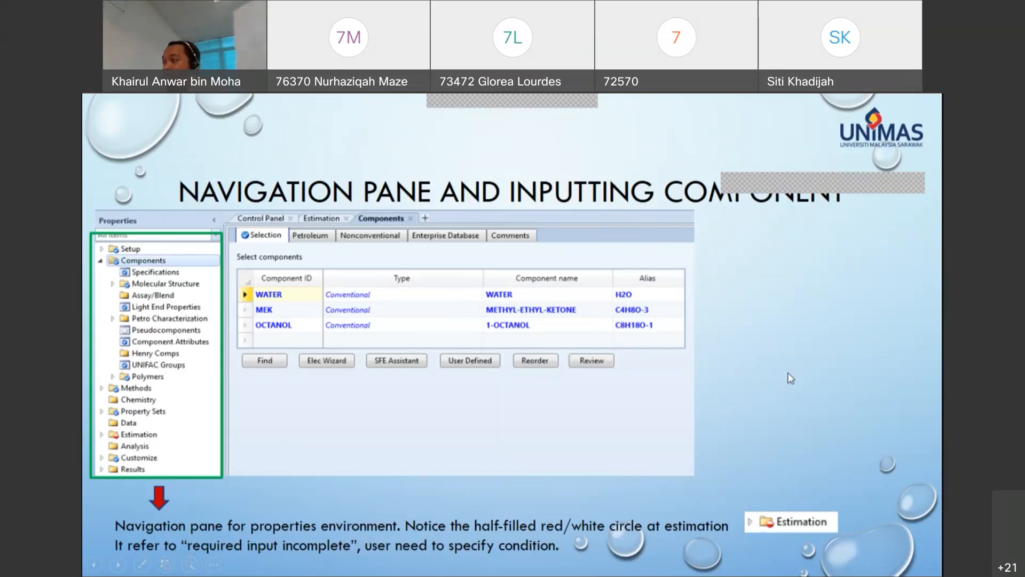
pyautogui.click(766, 349)
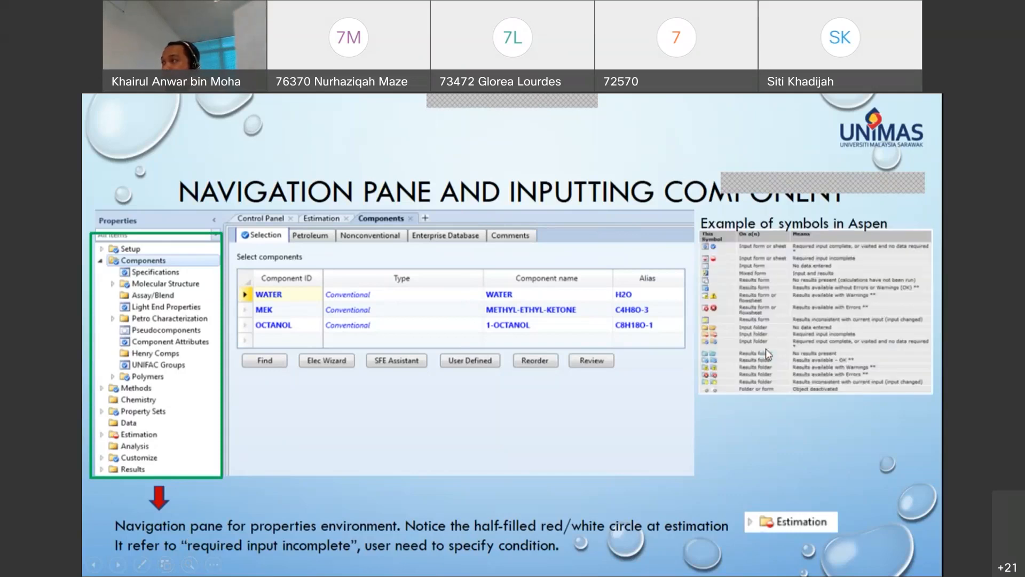
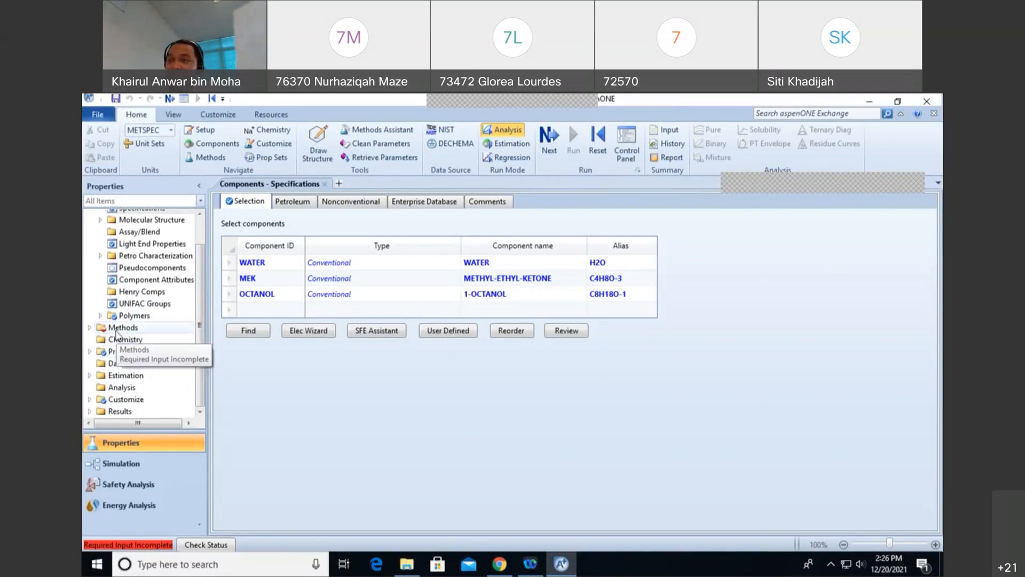
# Step: Open the global property method specifications under Methods
pyautogui.click(122, 328)
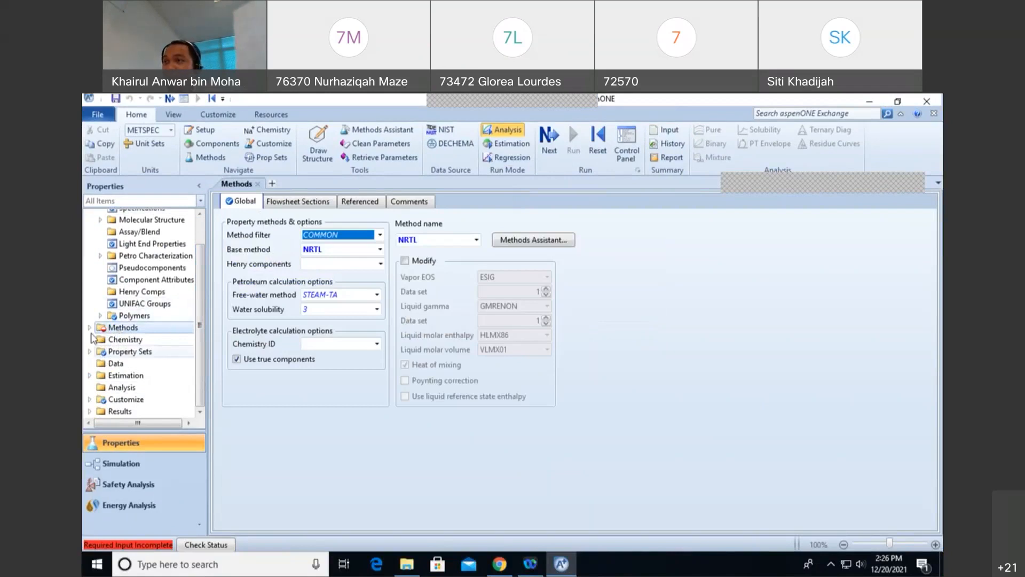
pyautogui.click(89, 328)
pyautogui.click(140, 340)
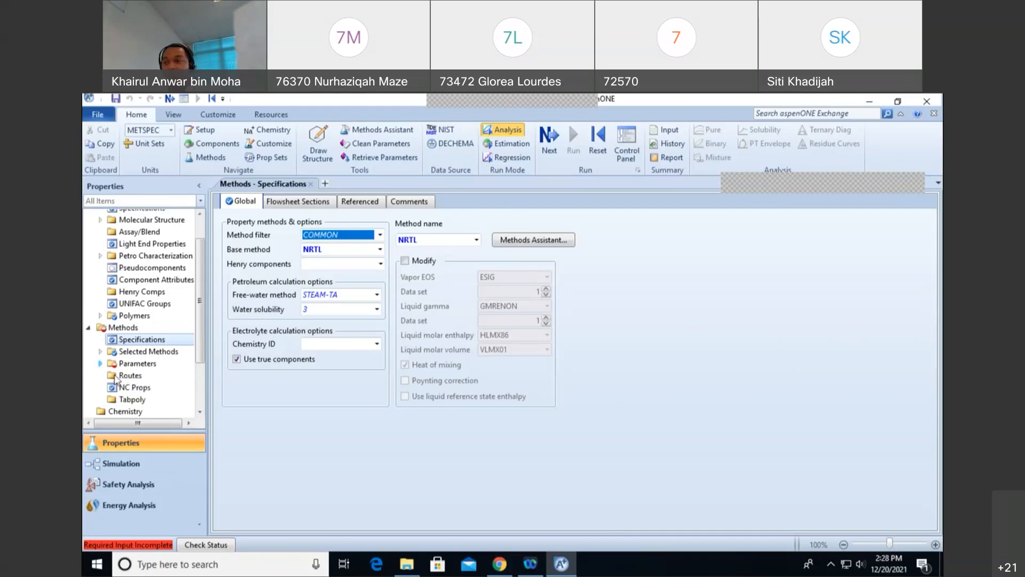
# Step: Open the NRTL-1 binary interaction parameters and enable their estimation using UNIFAC
pyautogui.scroll(-2, 101, 310)
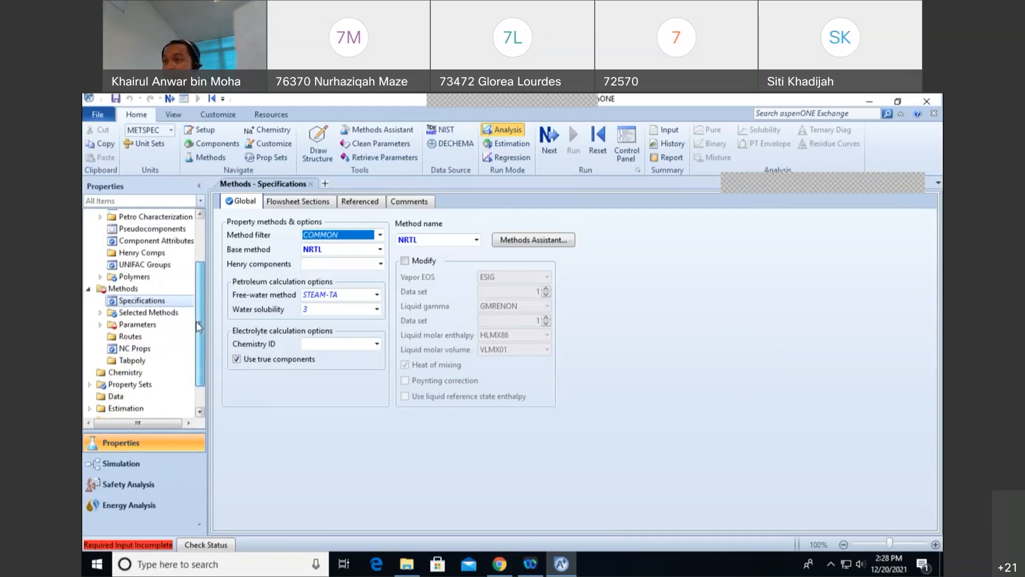
pyautogui.click(100, 316)
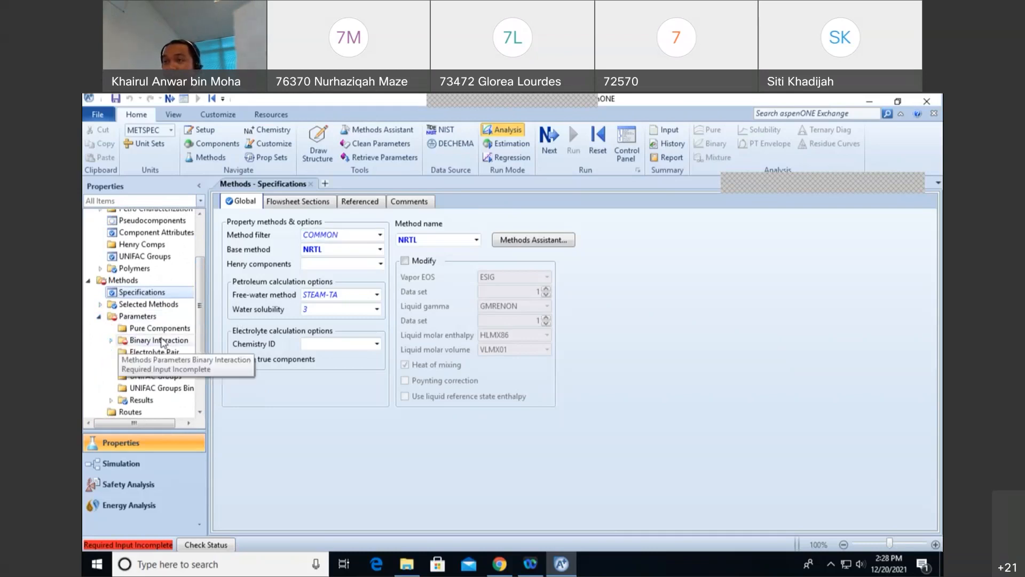
pyautogui.click(110, 341)
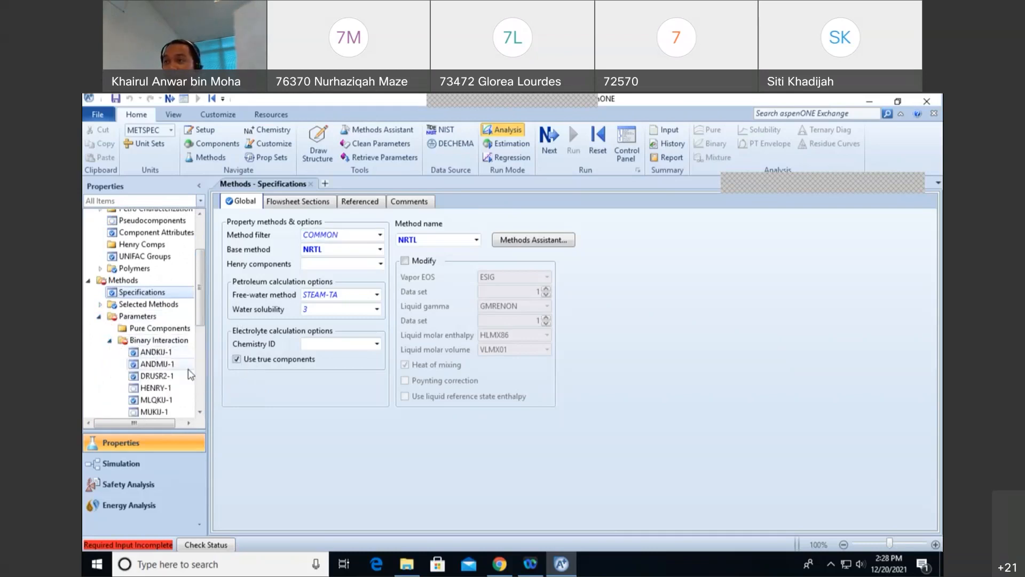
pyautogui.scroll(-3, 147, 342)
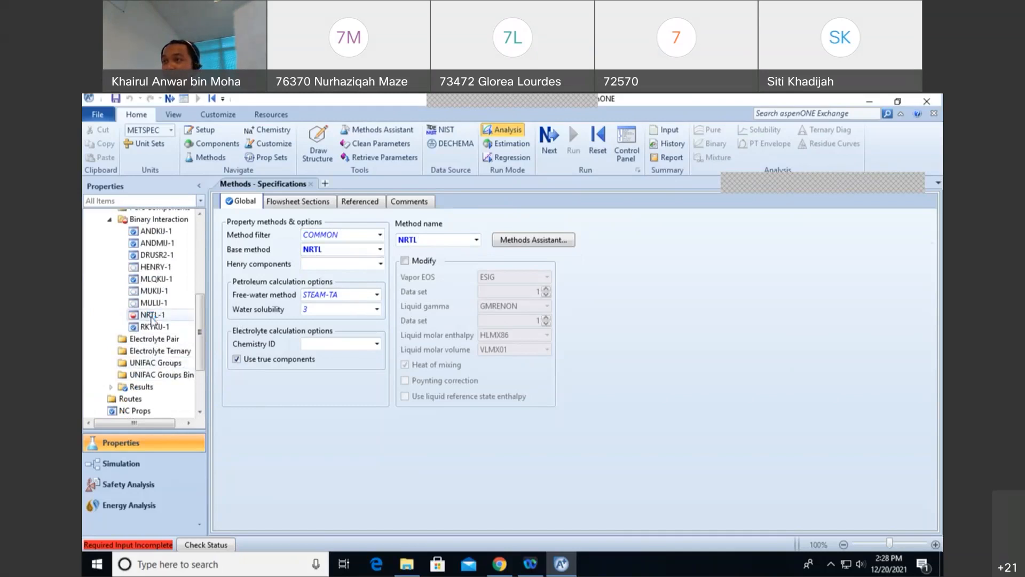
pyautogui.doubleClick(153, 315)
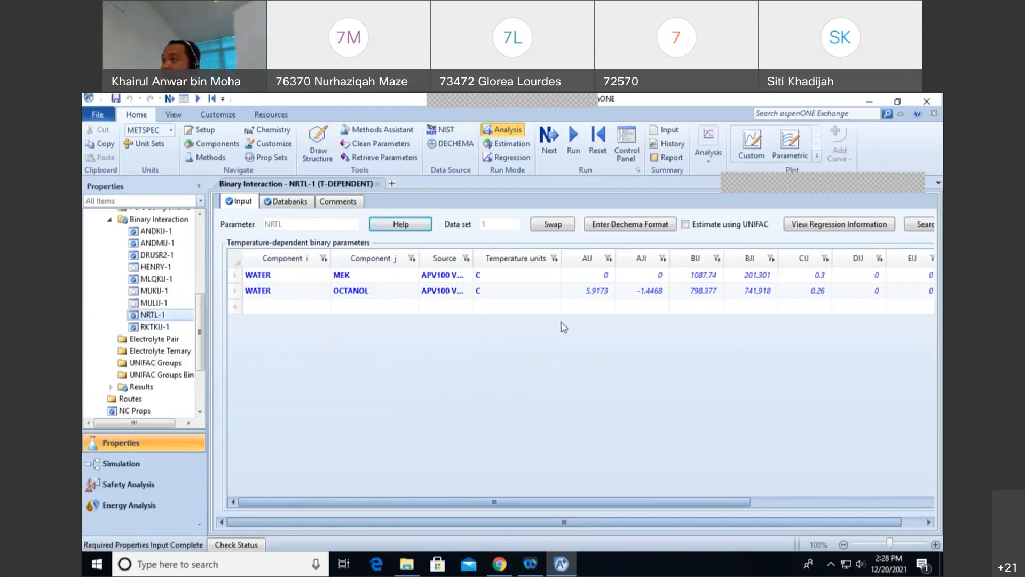
pyautogui.click(685, 224)
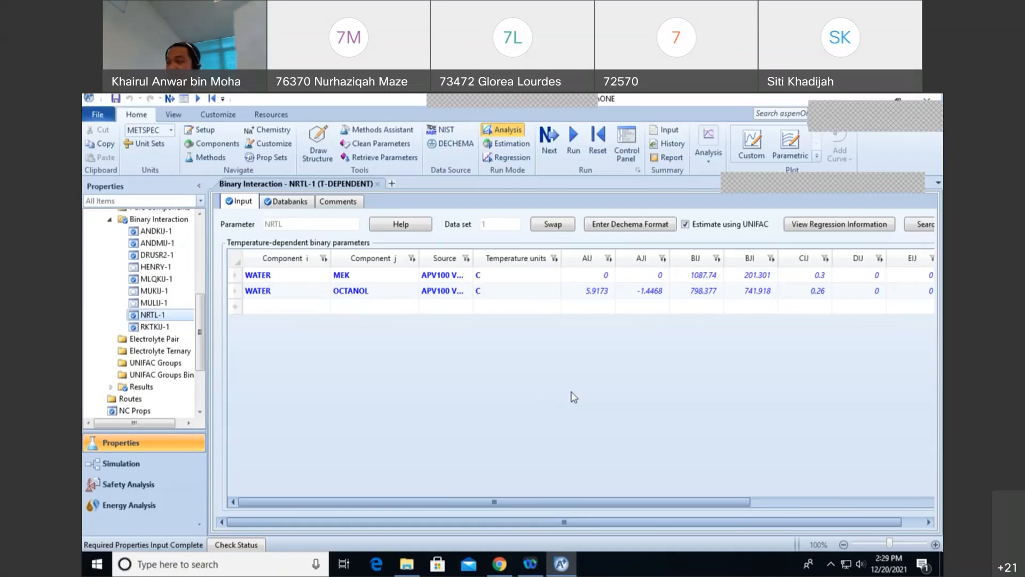
pyautogui.click(407, 566)
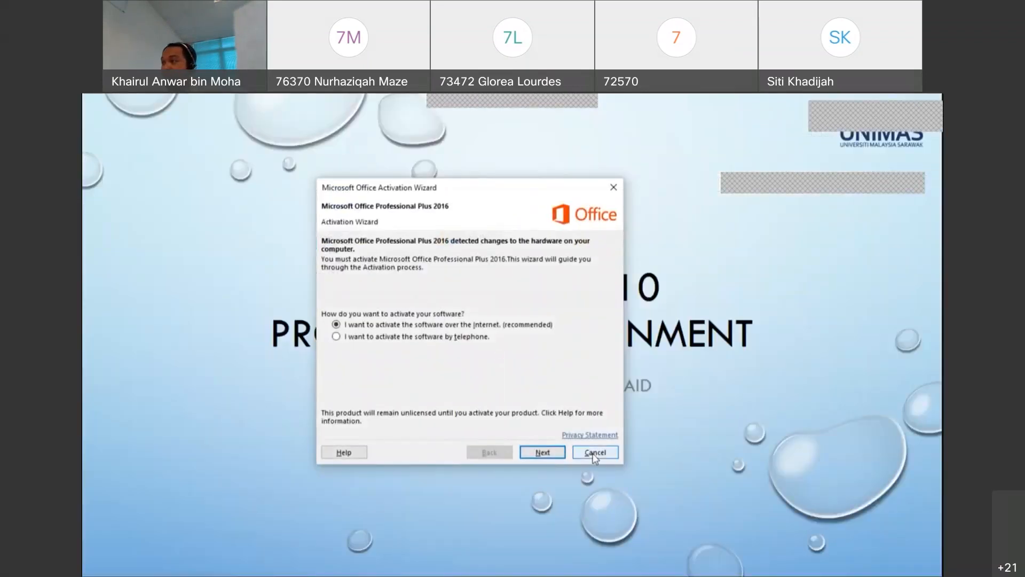
pyautogui.click(595, 453)
pyautogui.click(667, 379)
pyautogui.click(667, 377)
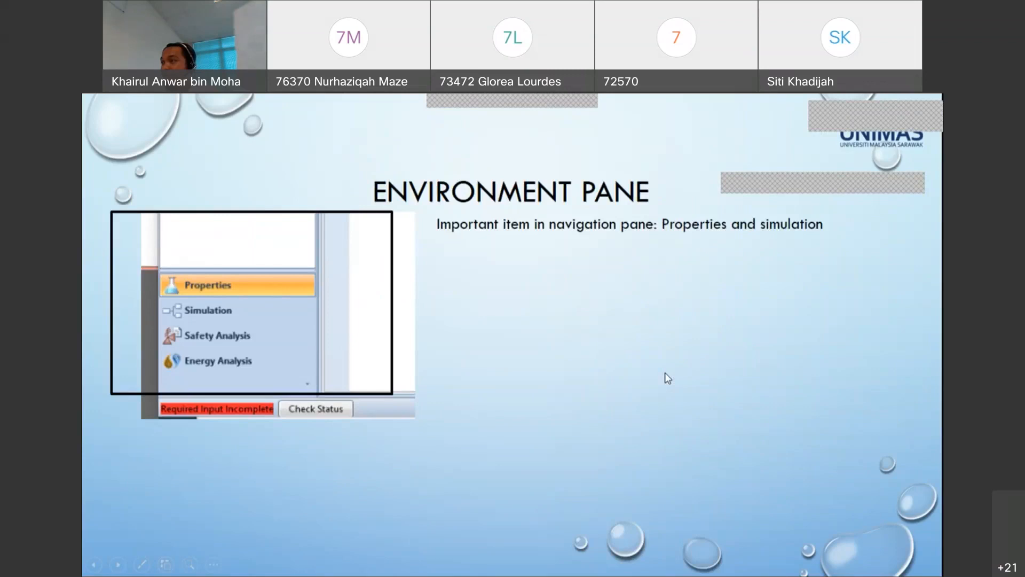
pyautogui.click(665, 372)
pyautogui.click(664, 373)
pyautogui.click(665, 372)
pyautogui.click(665, 373)
pyautogui.click(664, 373)
pyautogui.click(664, 373)
pyautogui.click(664, 372)
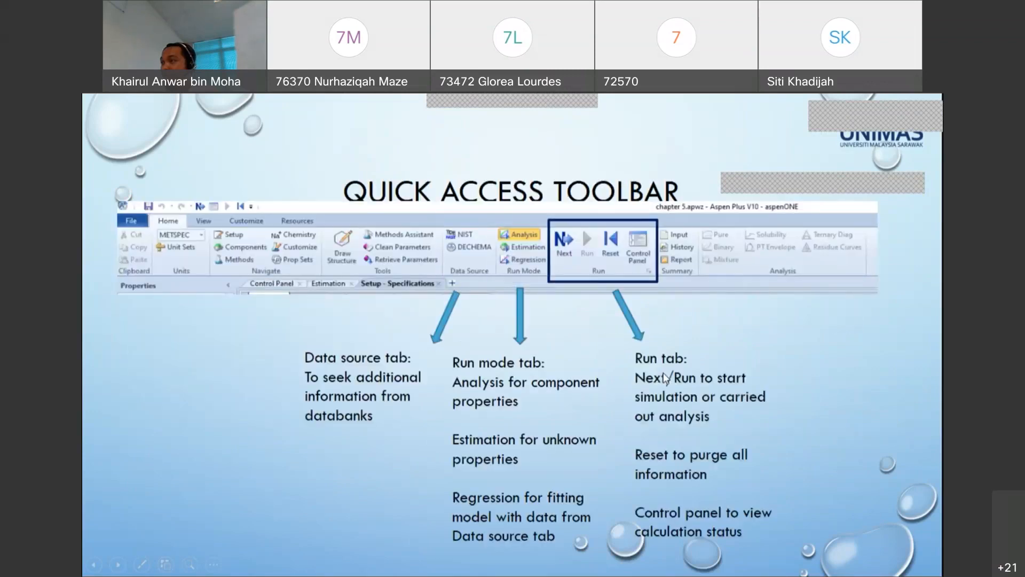
pyautogui.click(664, 378)
pyautogui.click(664, 378)
pyautogui.click(665, 378)
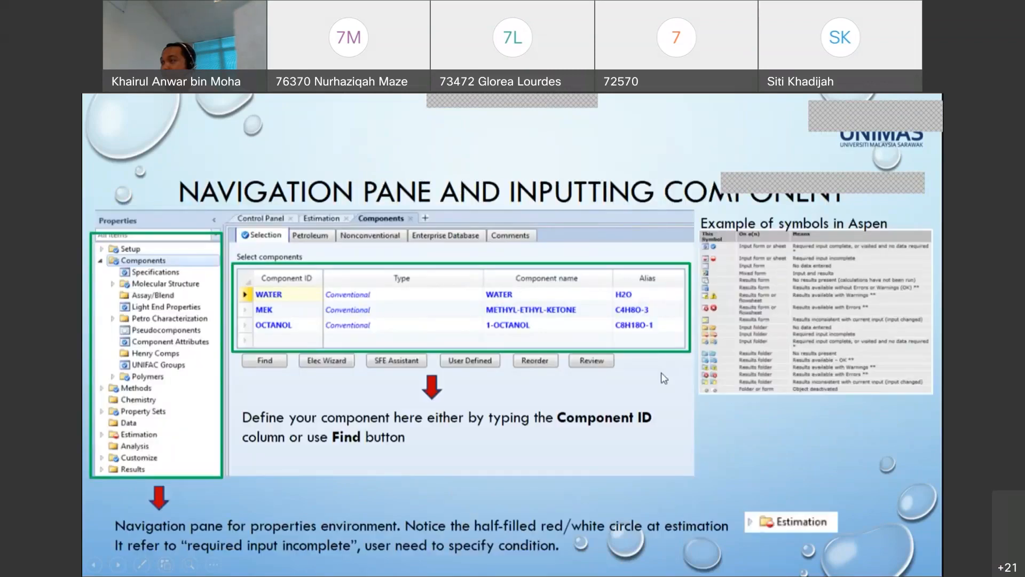
pyautogui.click(662, 373)
pyautogui.click(661, 373)
pyautogui.click(662, 374)
pyautogui.click(662, 373)
pyautogui.click(662, 373)
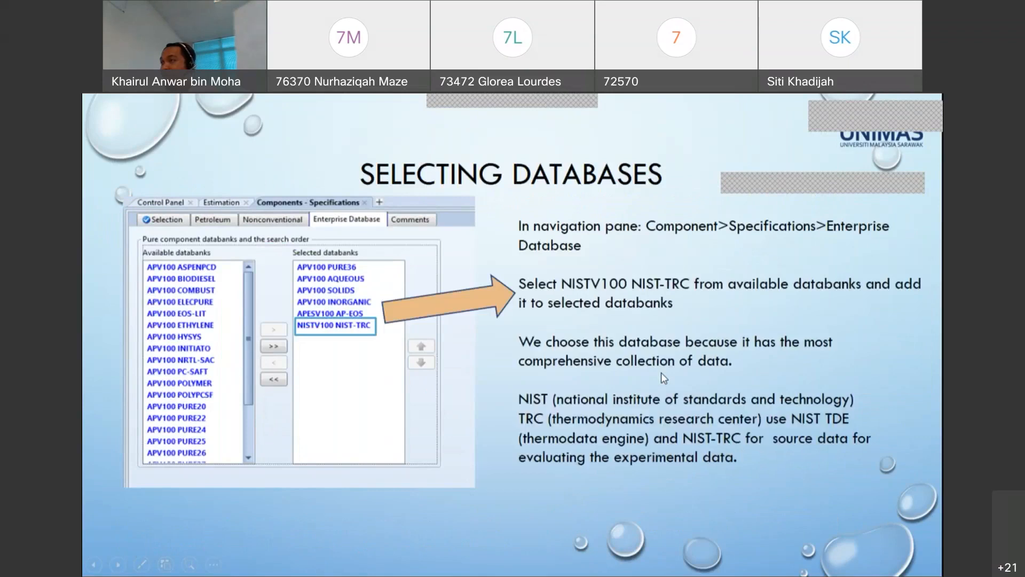
pyautogui.click(661, 372)
pyautogui.click(662, 375)
pyautogui.click(664, 378)
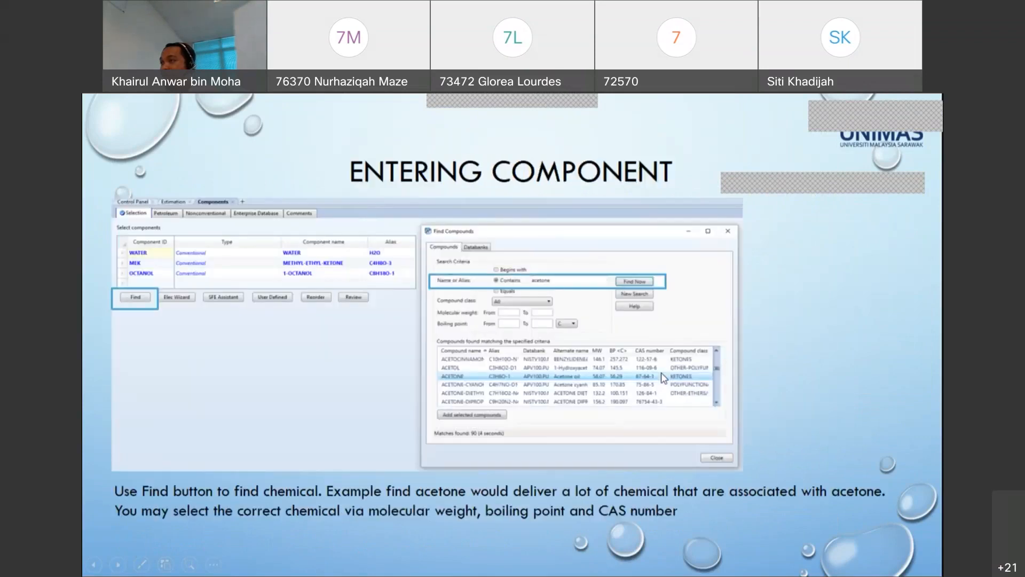
pyautogui.click(664, 379)
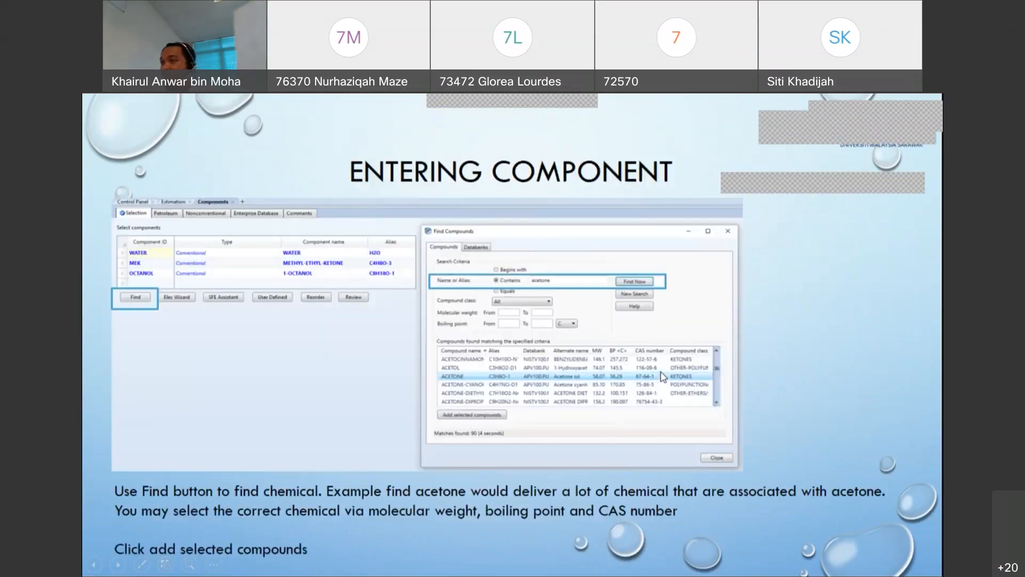
pyautogui.click(664, 377)
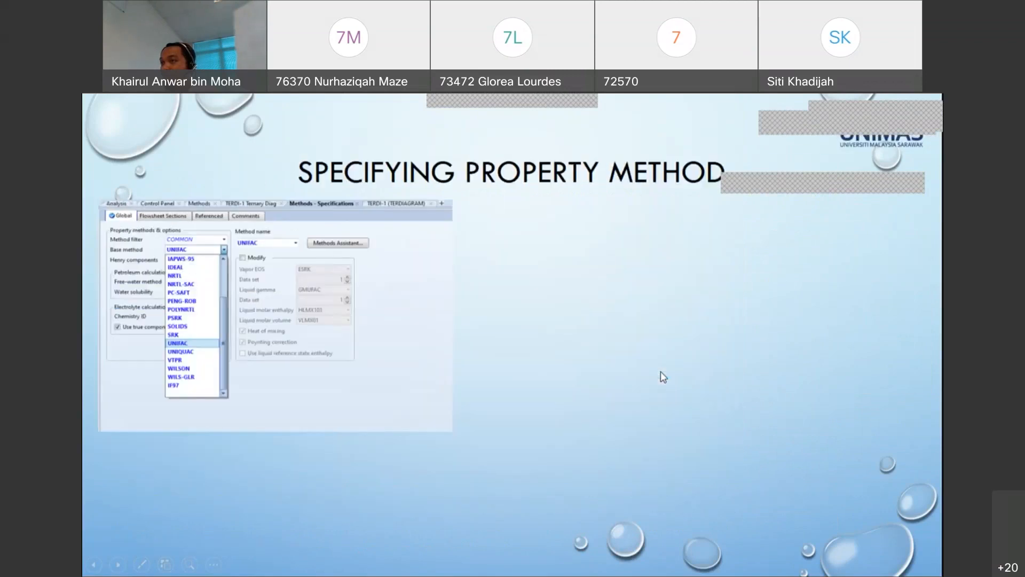
pyautogui.click(661, 372)
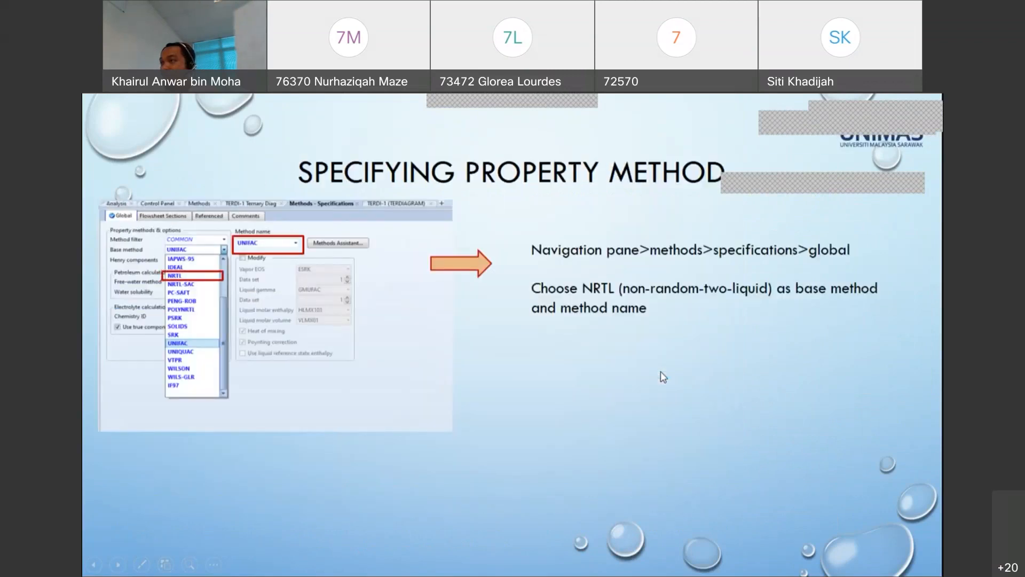
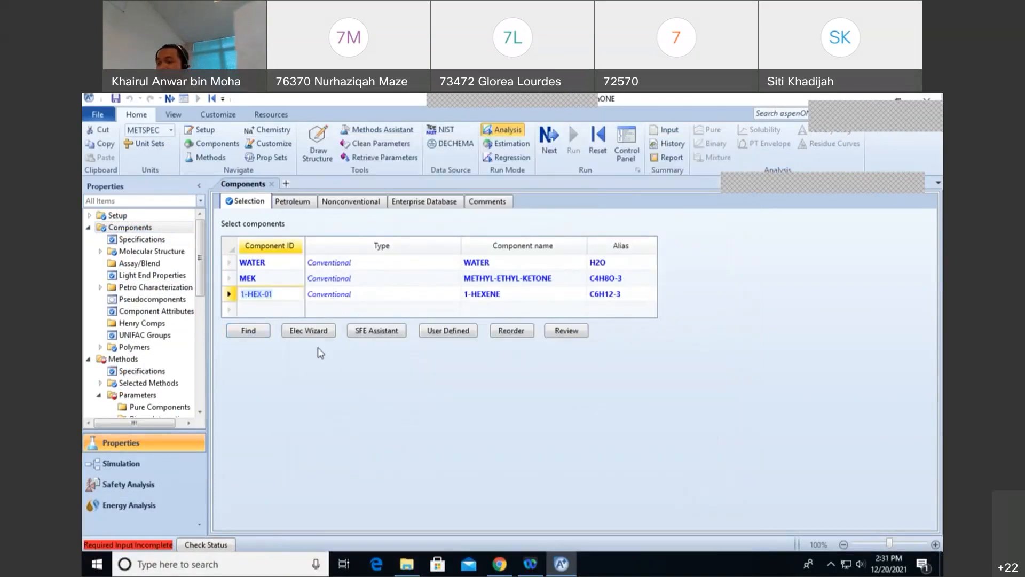
# Step: Rename the component ID 1-HEX-01 to 1-HEXENE
pyautogui.write('1-HEXENE')
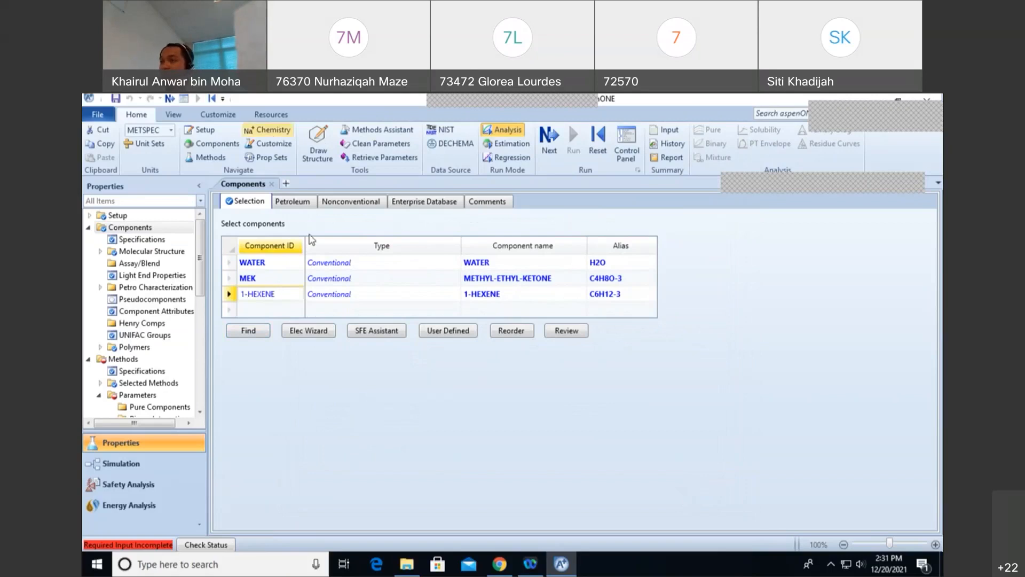
pyautogui.press('Return')
pyautogui.click(428, 340)
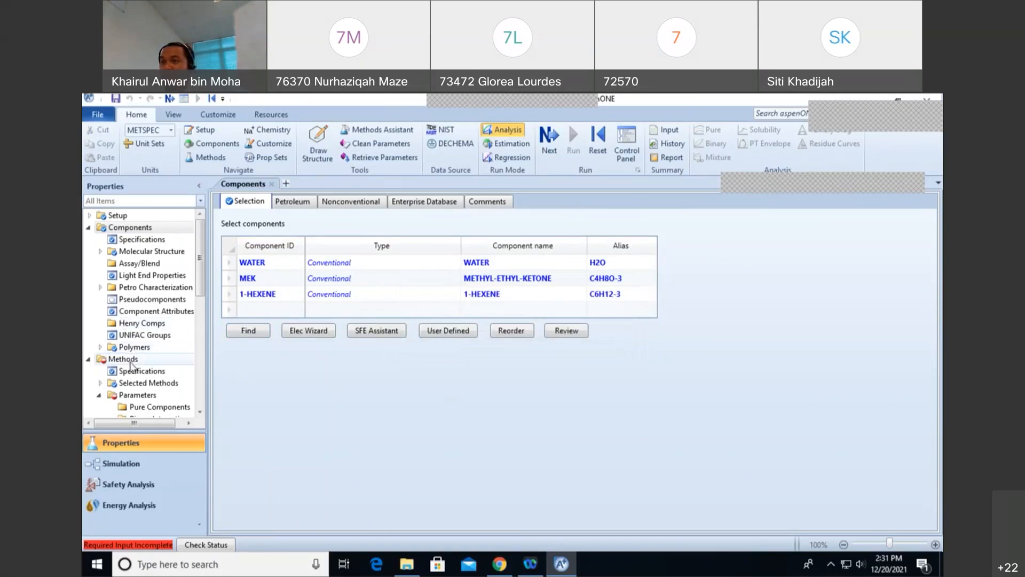
# Step: Open the NRTL-1 binary interaction parameters for the revised component list and run Property Analysis / Setup
pyautogui.scroll(-1, 136, 363)
pyautogui.scroll(-2, 141, 373)
pyautogui.scroll(-1, 144, 377)
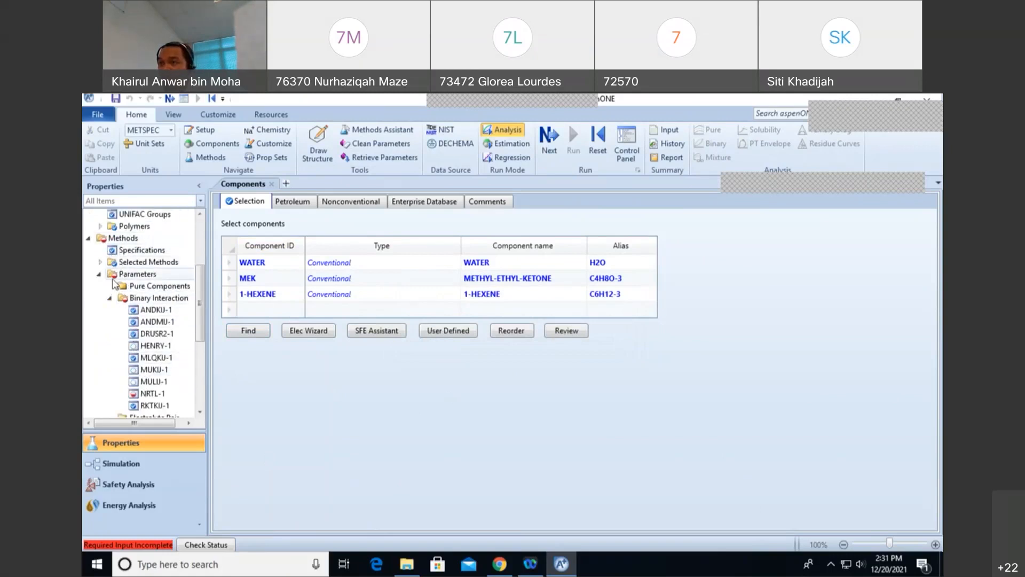
pyautogui.click(148, 394)
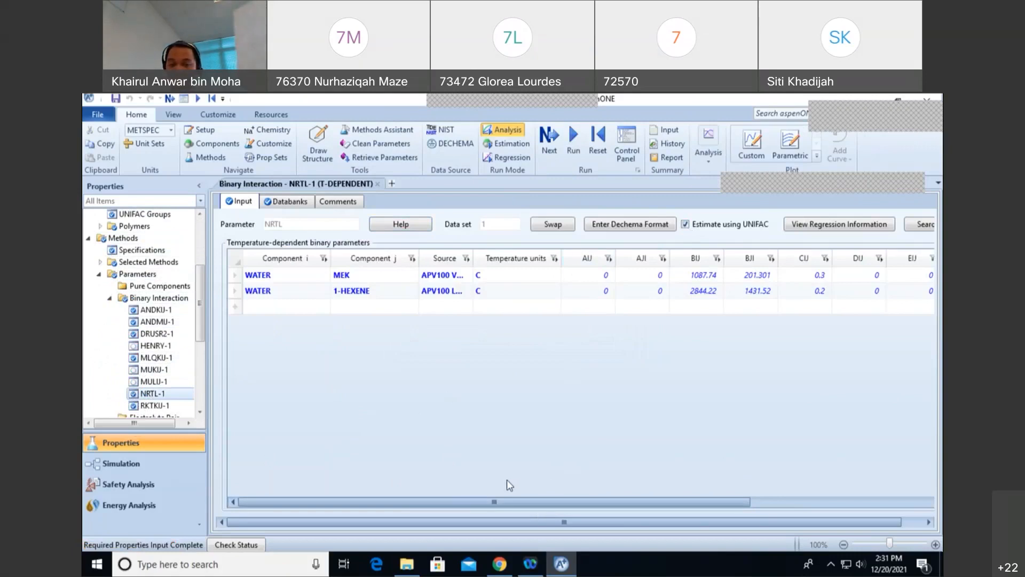
pyautogui.click(554, 143)
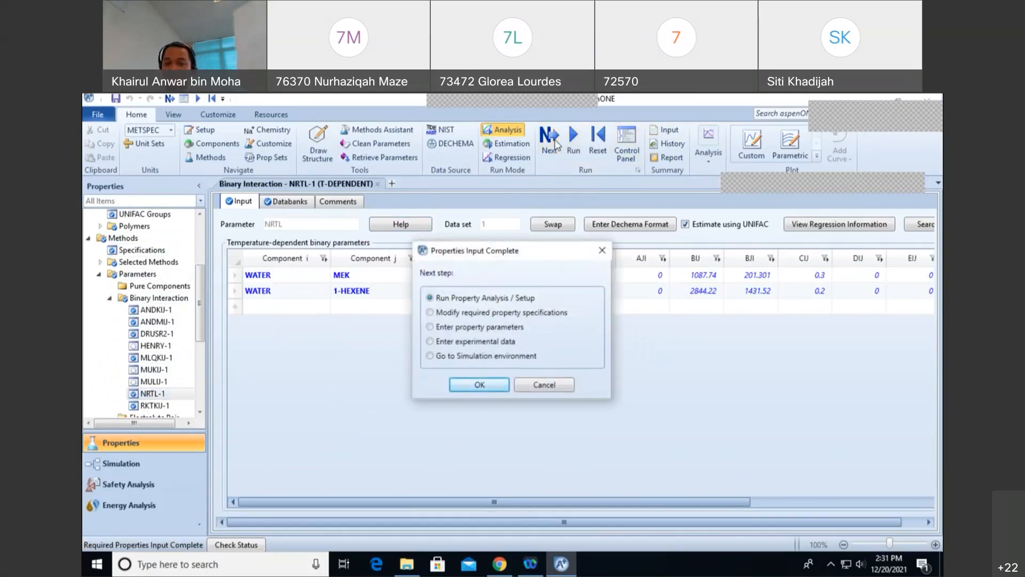
pyautogui.click(480, 385)
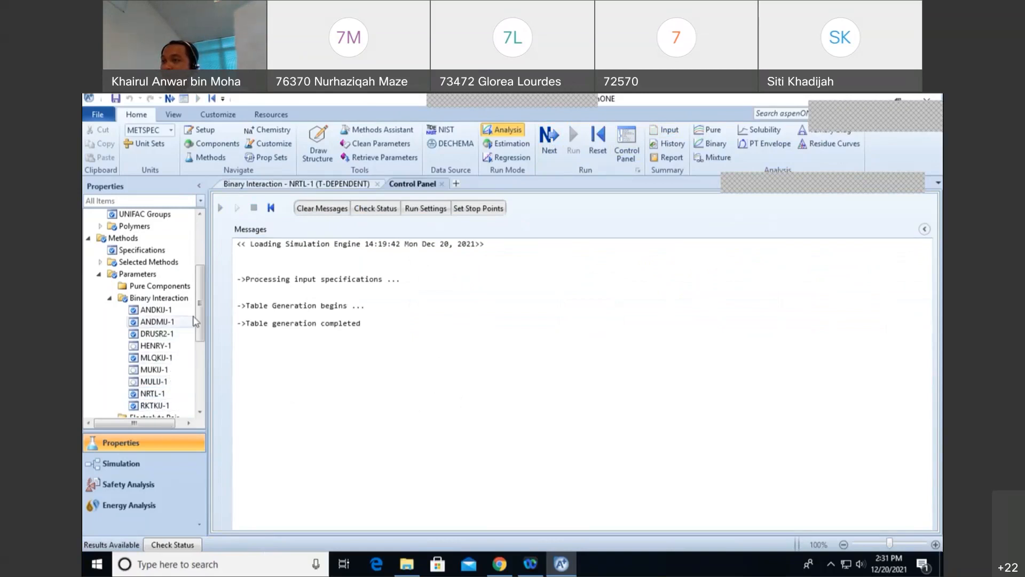
# Step: Reopen the NRTL-1 binary interaction parameters and widen the Source column to examine the data source of each component pair
pyautogui.scroll(-1, 198, 331)
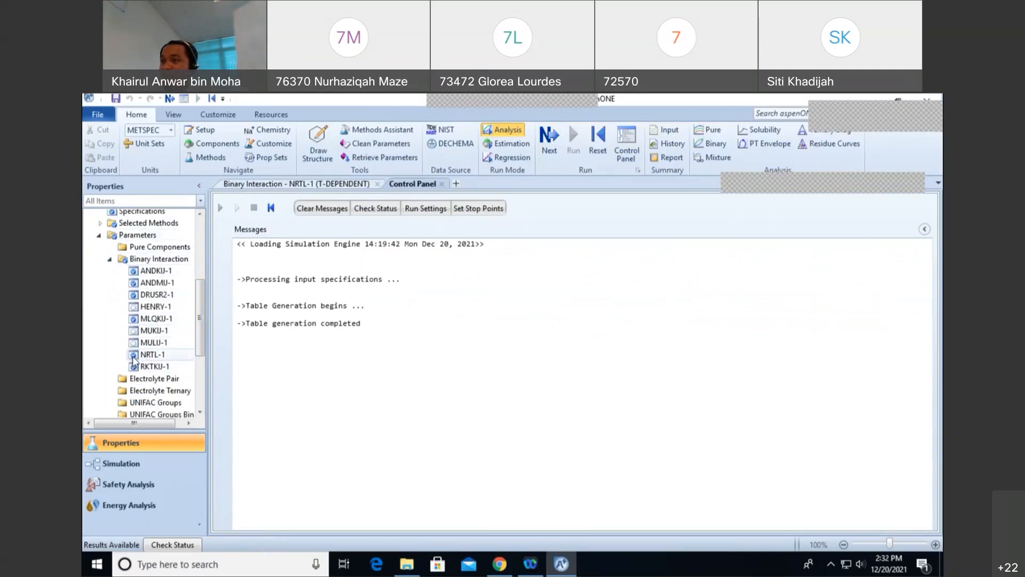
pyautogui.moveTo(200, 347)
pyautogui.mouseDown()
pyautogui.moveTo(203, 280)
pyautogui.moveTo(204, 347)
pyautogui.moveTo(199, 340)
pyautogui.mouseUp()
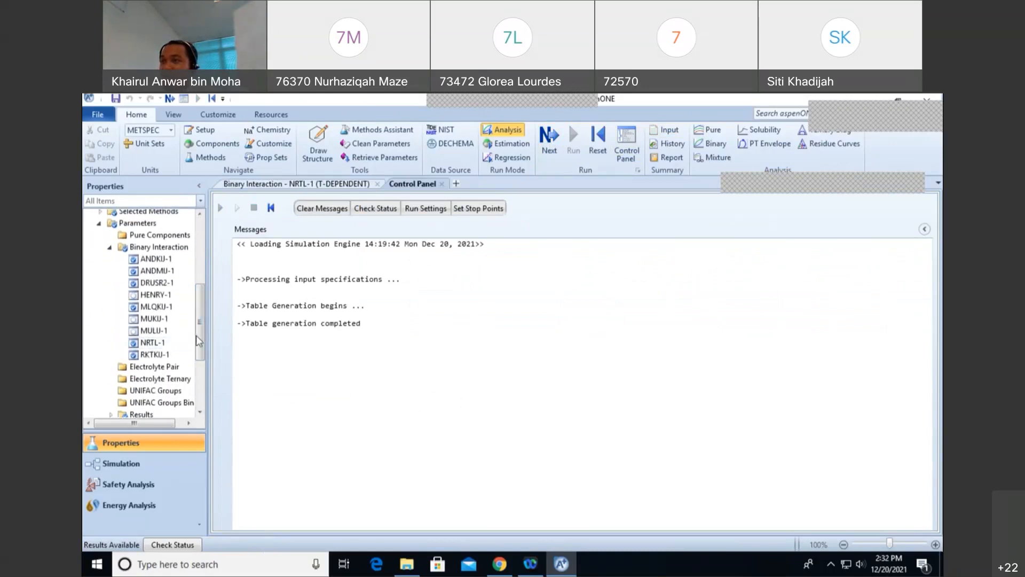
pyautogui.doubleClick(155, 343)
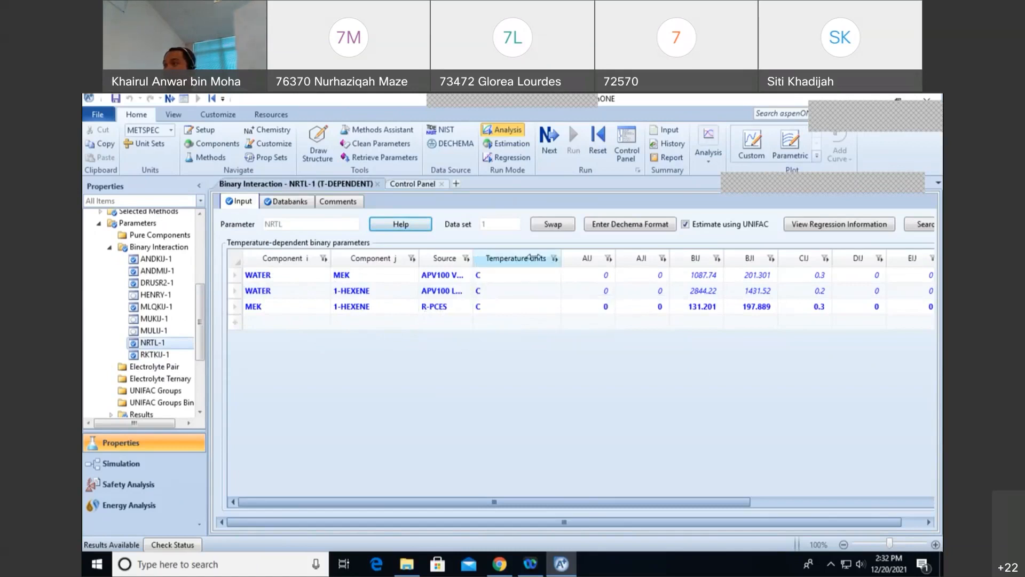
pyautogui.moveTo(534, 257); pyautogui.dragTo(540, 257)
pyautogui.click(453, 306)
pyautogui.click(453, 293)
pyautogui.click(455, 276)
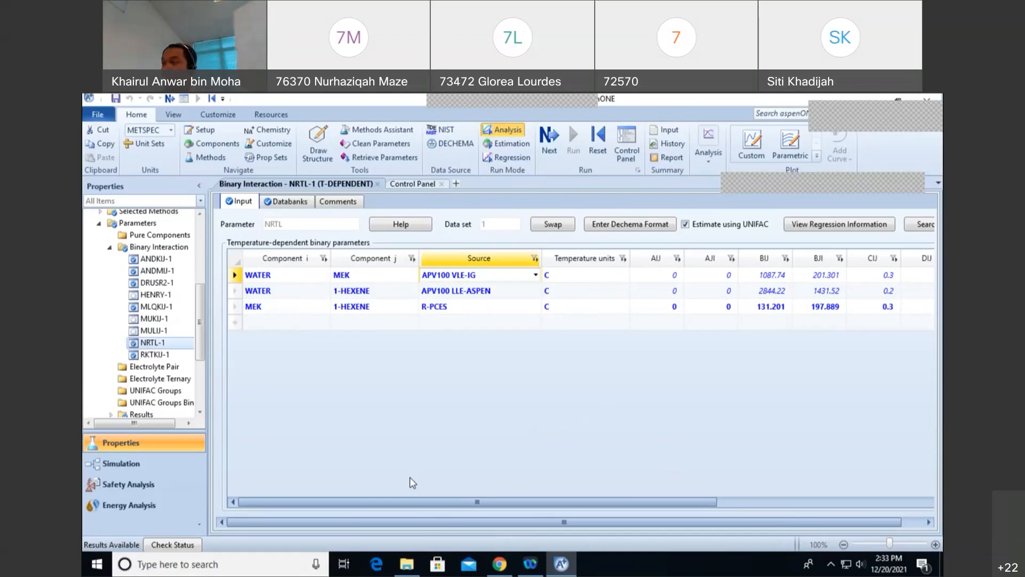
# Step: Switch to File Explorer, open the recent presentation introducing the ASPEN environment and dismiss the Office activation wizard
pyautogui.click(403, 565)
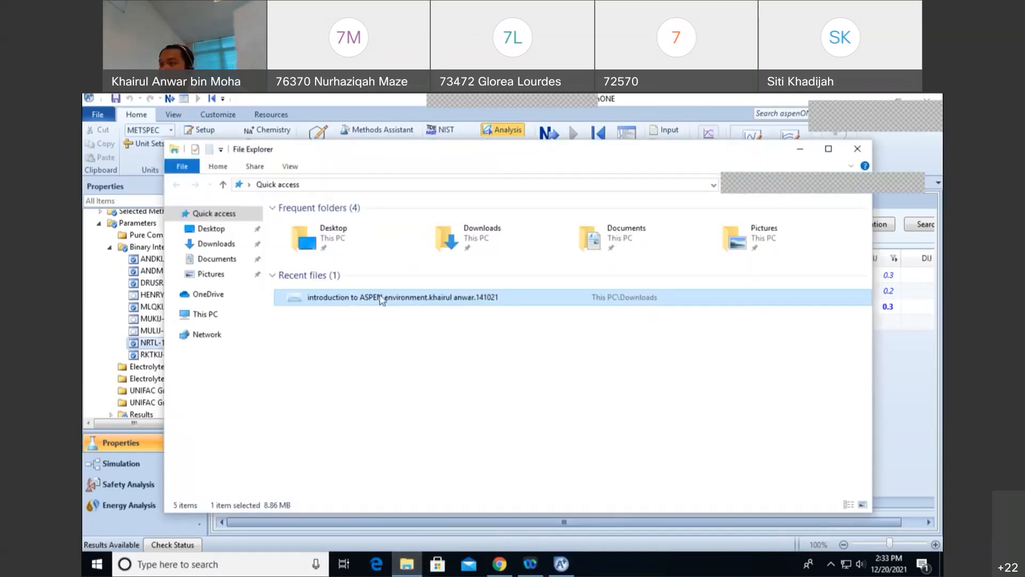
pyautogui.doubleClick(387, 298)
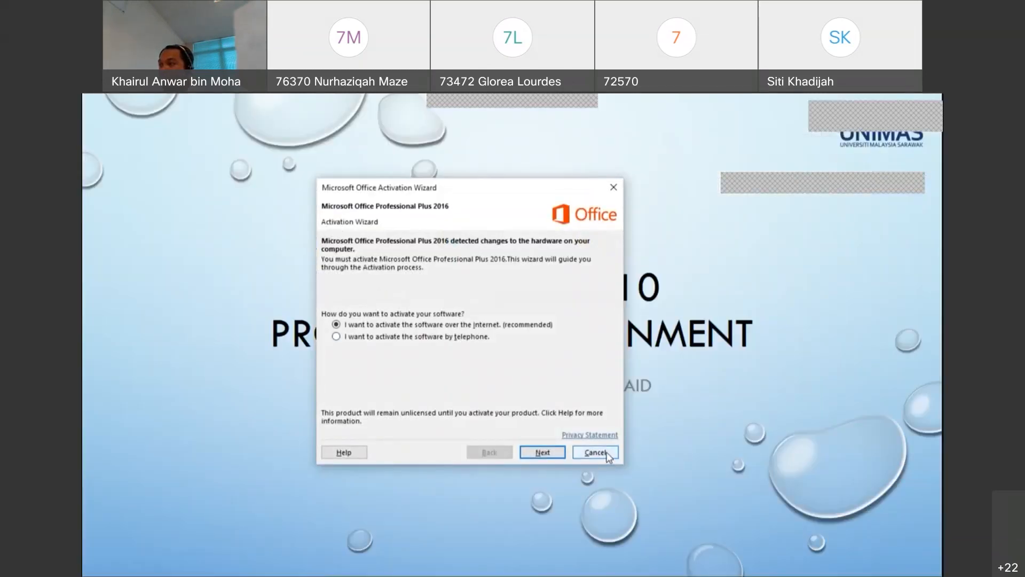
pyautogui.click(607, 453)
# Step: Review the slides on entering components, improving model accuracy and using NIST-TDE for MEK and 1-hexene, and return to Aspen Plus
pyautogui.scroll(-5, 607, 454)
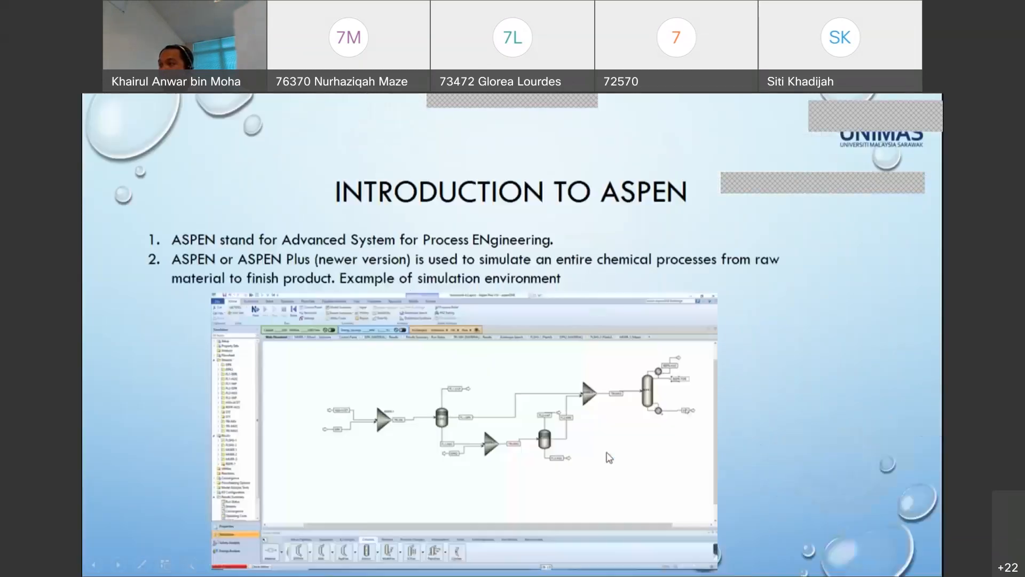
pyautogui.scroll(-7, 609, 458)
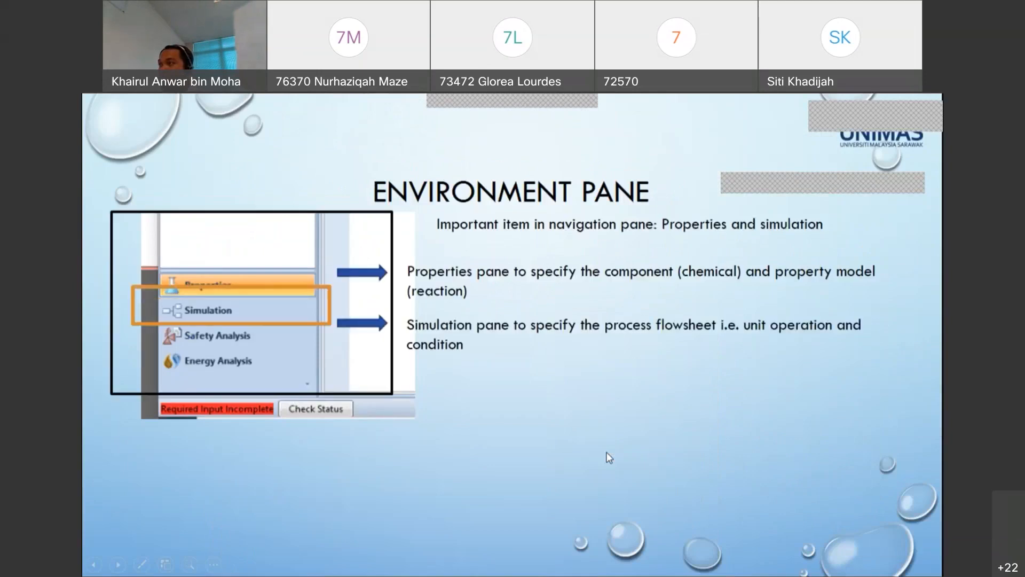
pyautogui.scroll(-6, 610, 458)
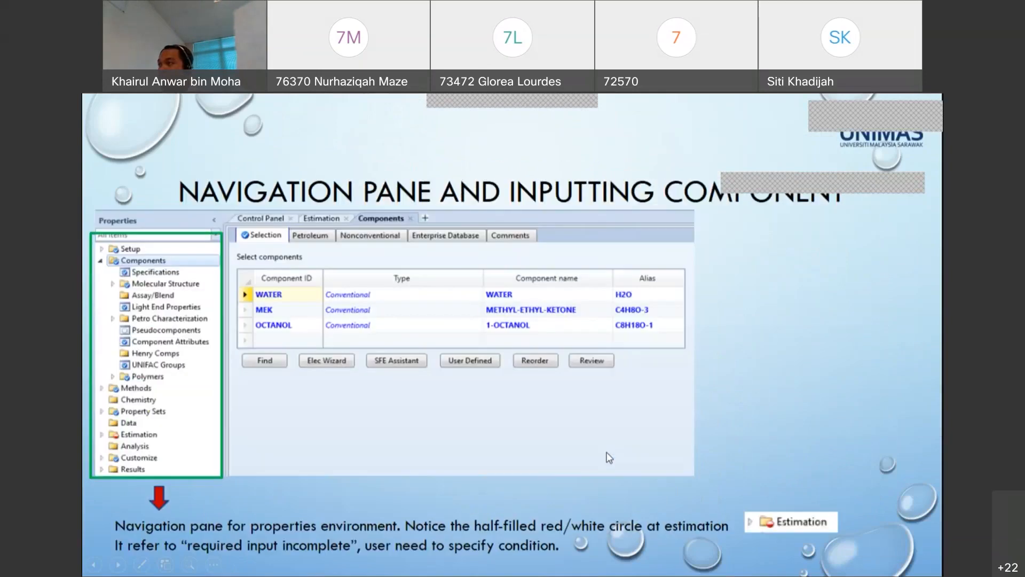
pyautogui.scroll(-4, 609, 457)
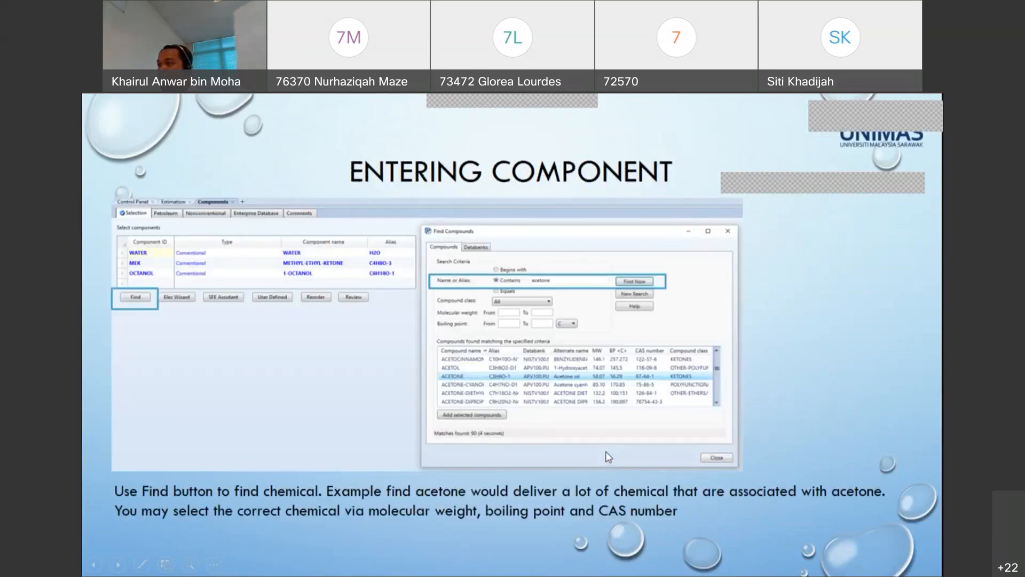
pyautogui.scroll(-5, 608, 456)
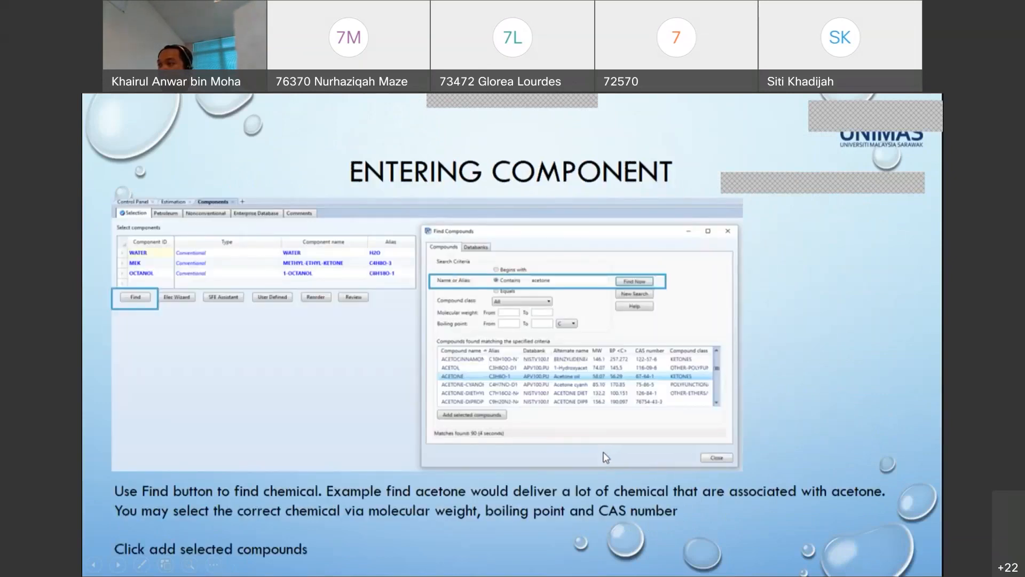
pyautogui.scroll(-1, 603, 458)
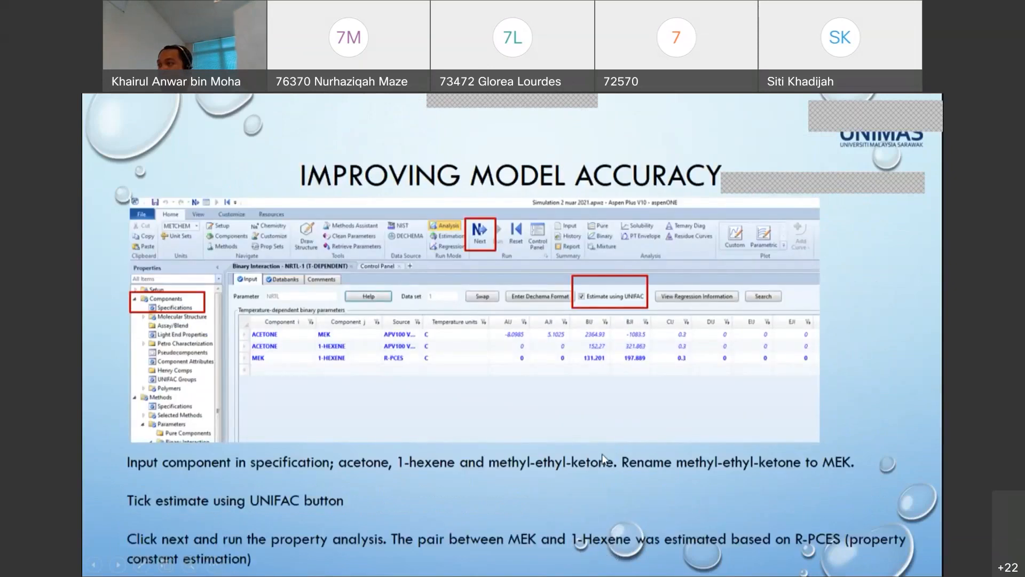
pyautogui.scroll(-1, 603, 458)
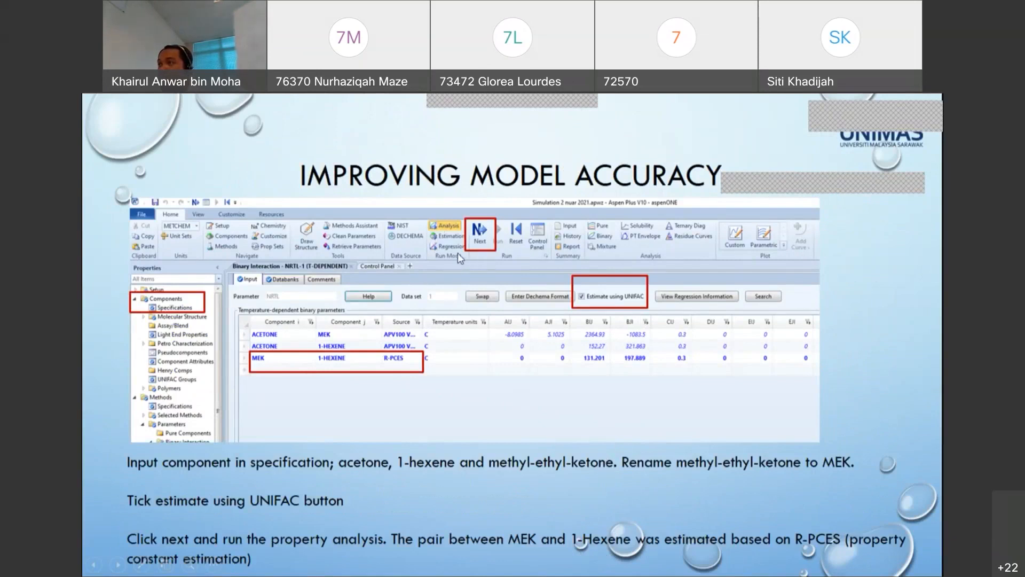
pyautogui.click(492, 483)
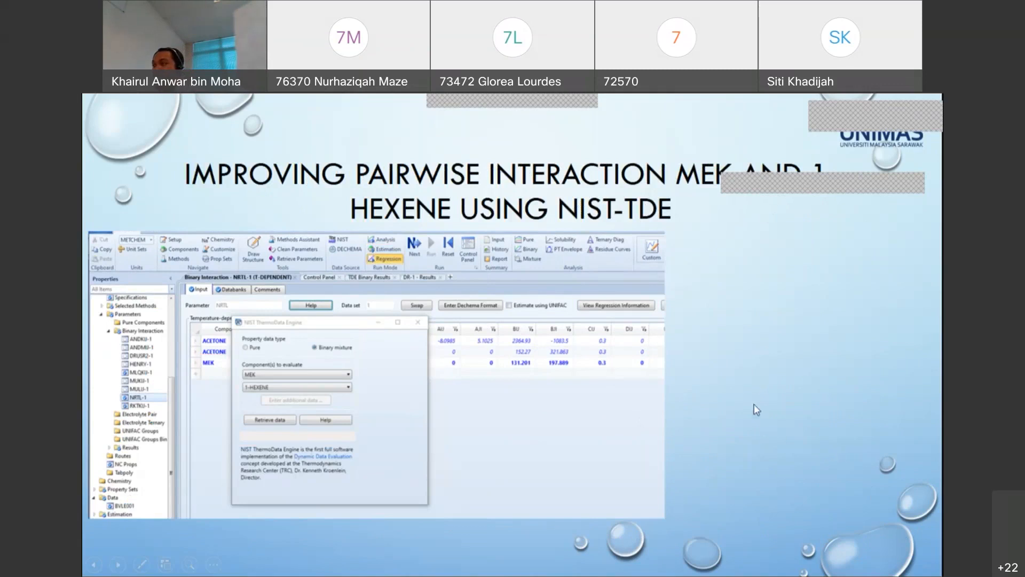
pyautogui.press('Escape')
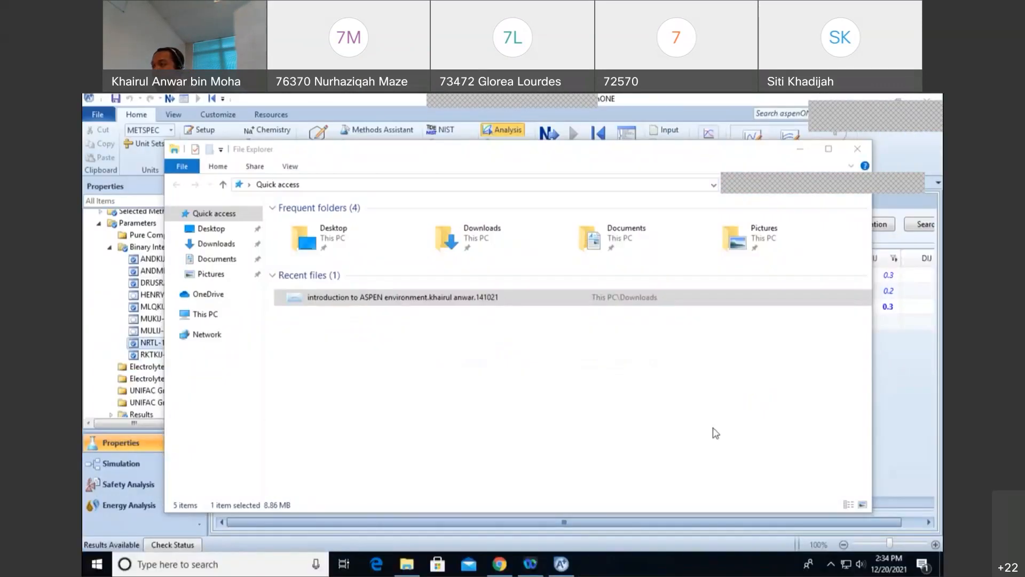
pyautogui.click(909, 457)
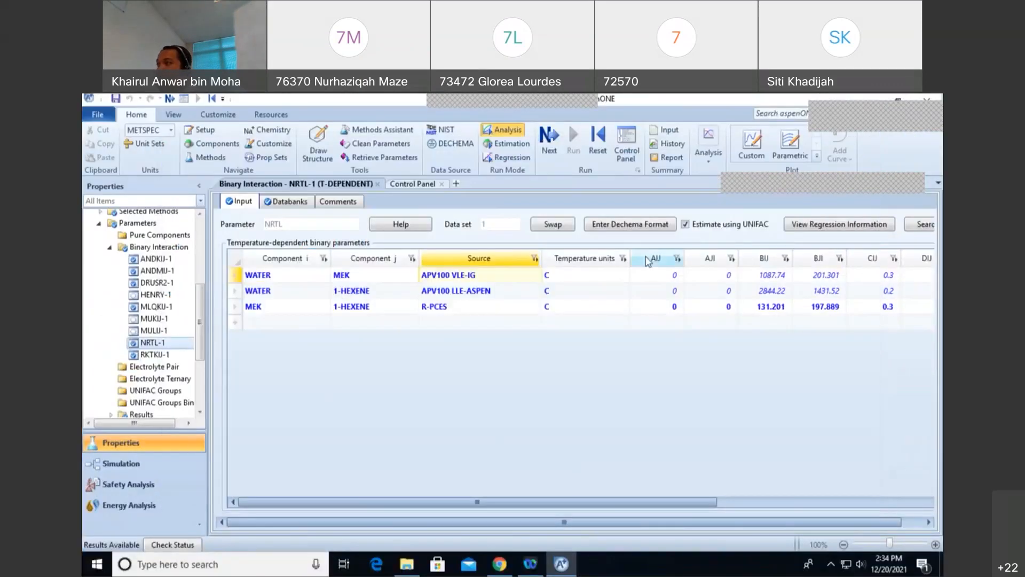
# Step: Switch the run mode to Regression and disable UNIFAC estimation for the NRTL-1 binary interaction parameters
pyautogui.click(504, 159)
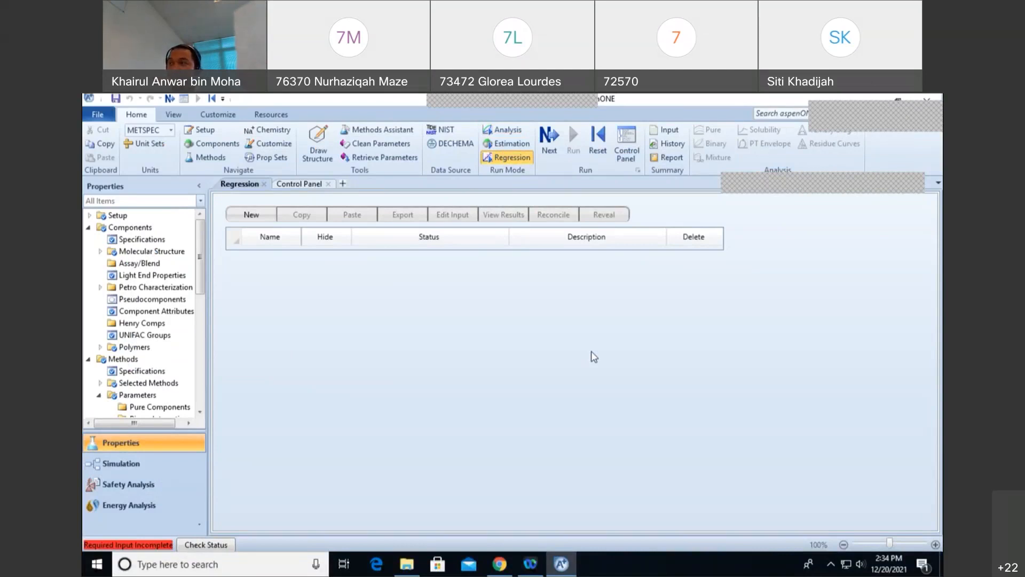
pyautogui.scroll(-2, 155, 395)
pyautogui.scroll(-2, 155, 394)
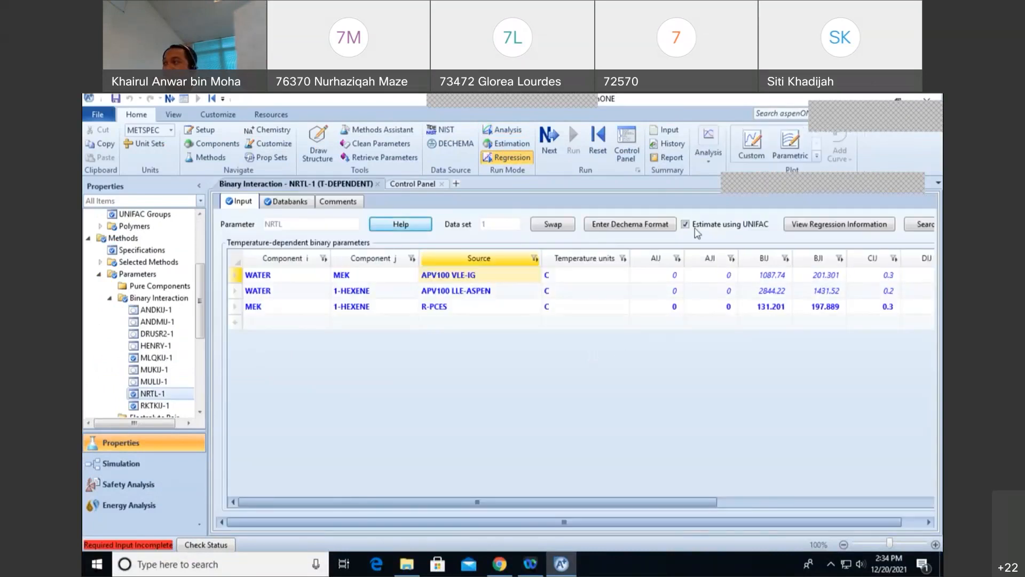
pyautogui.click(687, 225)
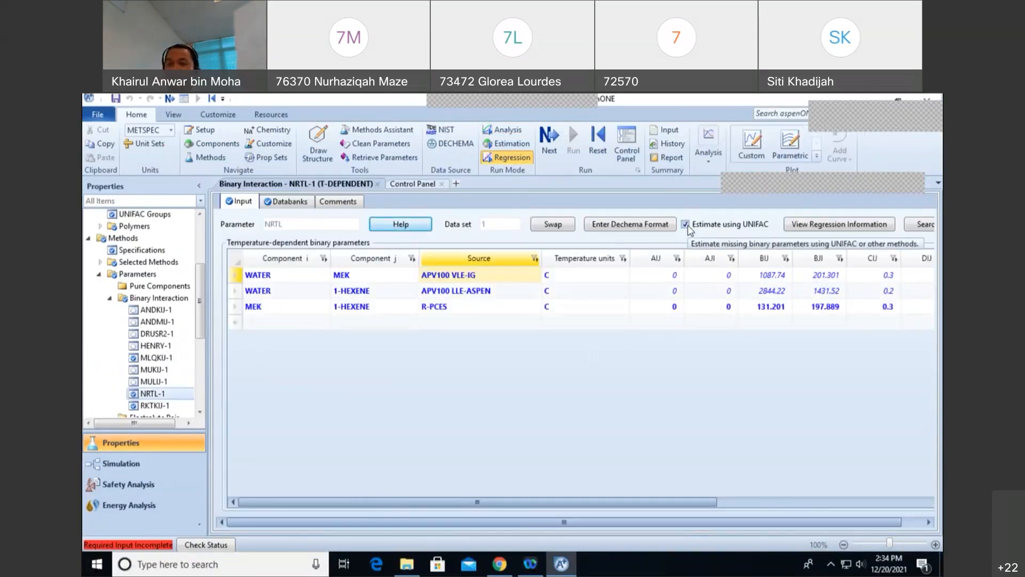
pyautogui.click(686, 225)
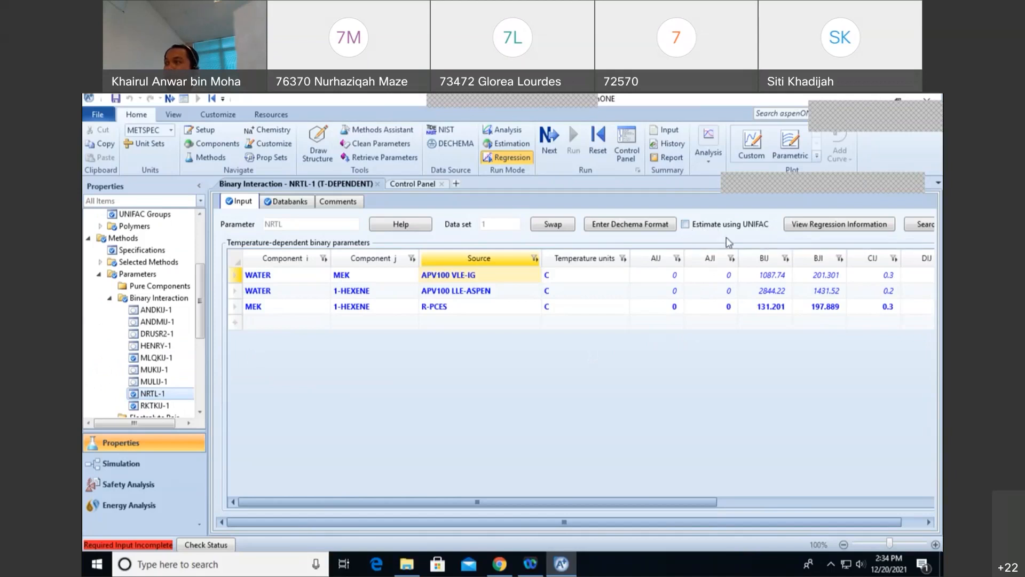
pyautogui.scroll(4, 150, 251)
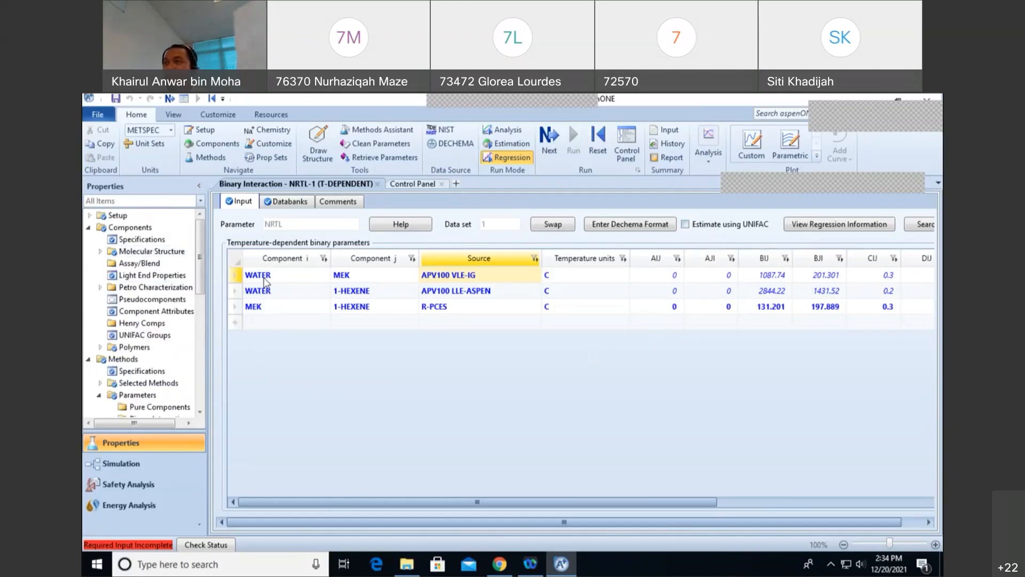
# Step: Retrieve binary mixture data for MEK and 1-HEXENE with the NIST ThermoData Engine
pyautogui.click(443, 131)
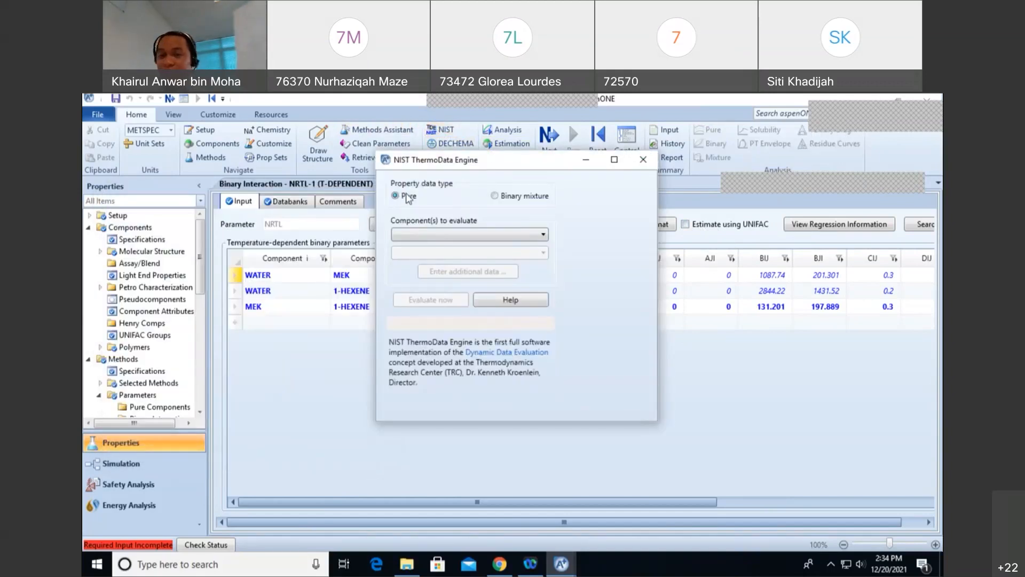
pyautogui.click(494, 196)
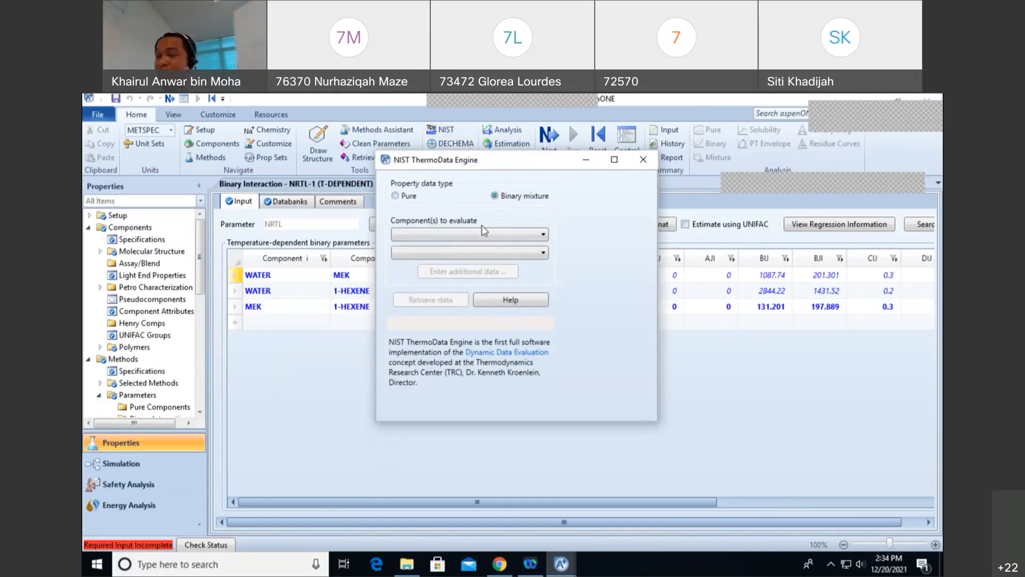
pyautogui.moveTo(489, 169); pyautogui.dragTo(673, 178)
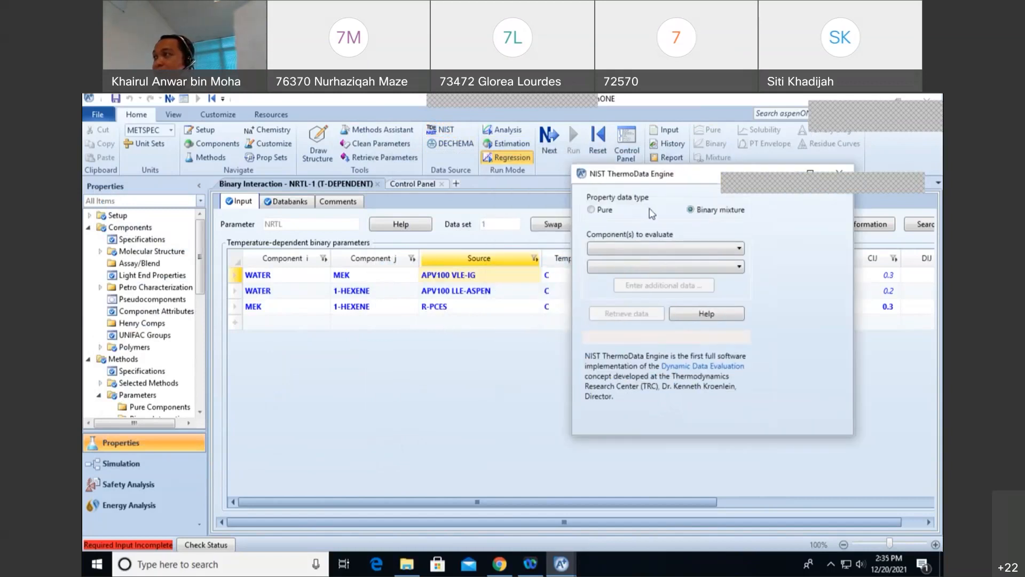
pyautogui.moveTo(681, 178); pyautogui.dragTo(510, 165)
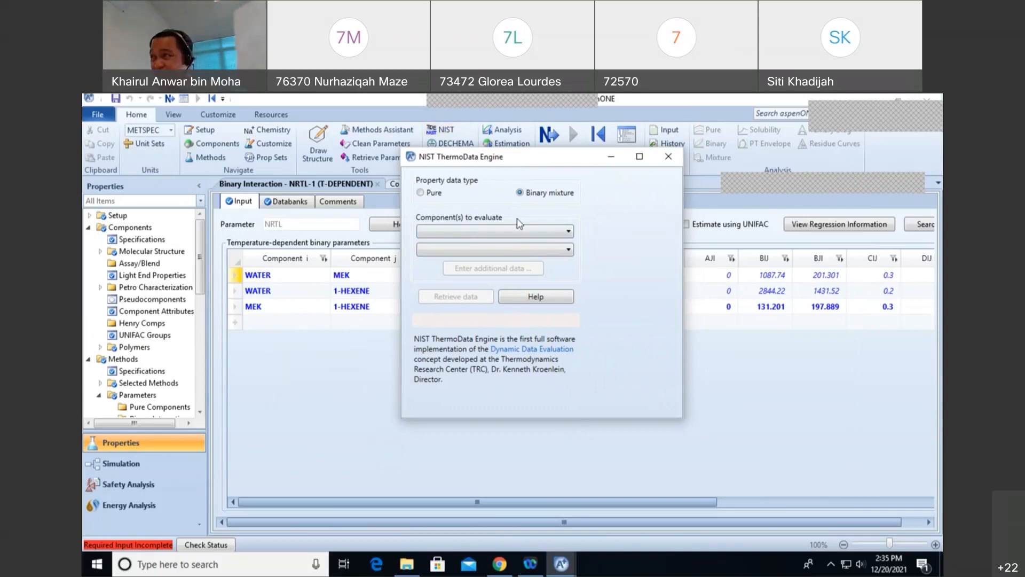
pyautogui.click(511, 231)
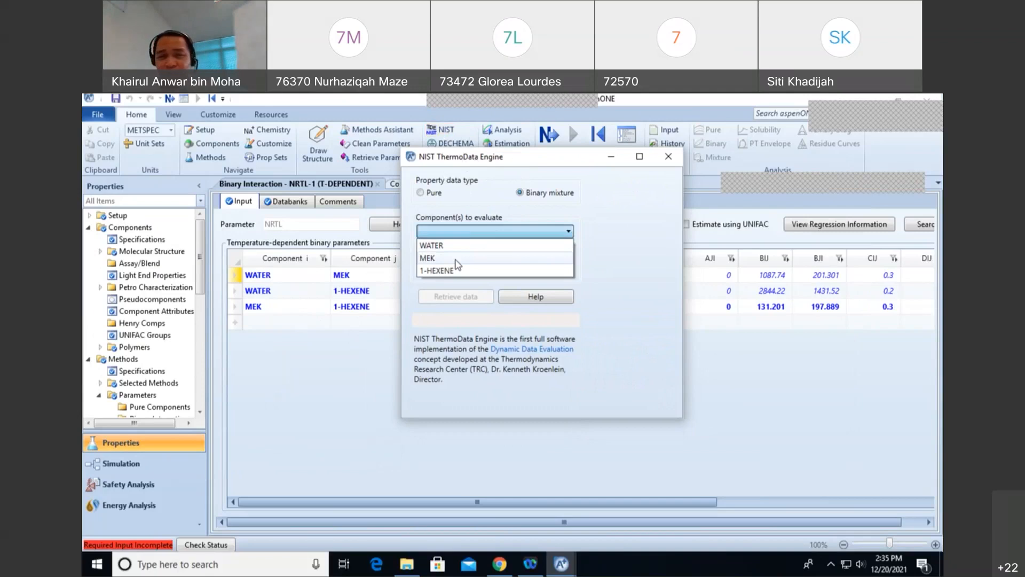
pyautogui.click(456, 260)
pyautogui.click(451, 249)
pyautogui.click(448, 273)
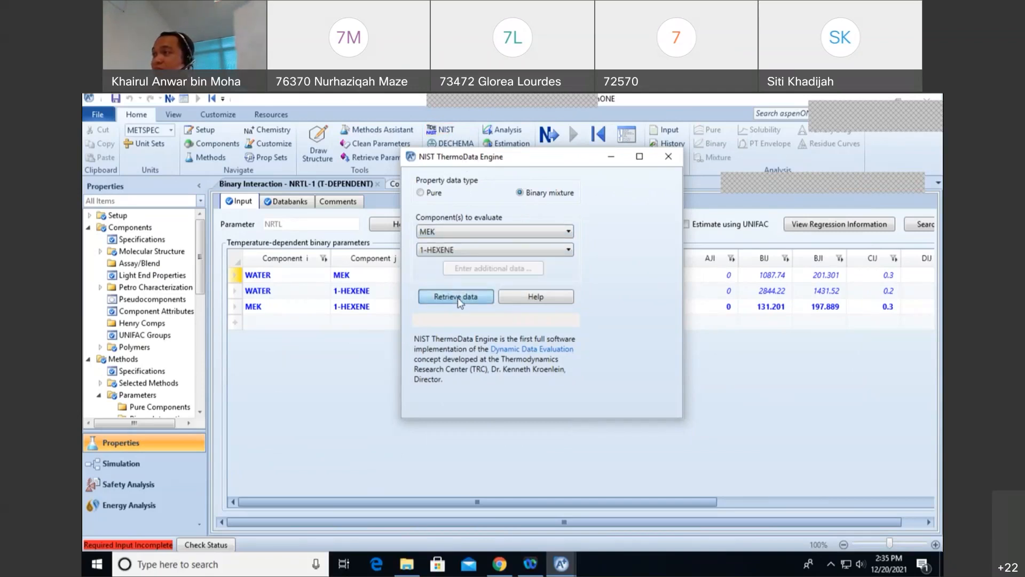
pyautogui.click(458, 298)
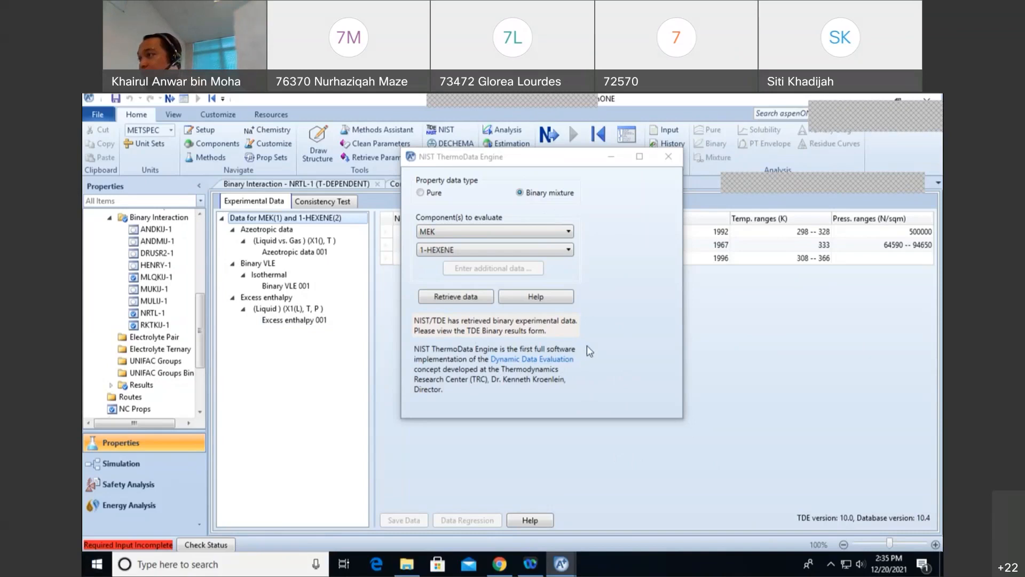
# Step: Examine the Binary VLE 001 isothermal dataset and its literature source in the TDE results, and close the NIST ThermoData Engine window
pyautogui.moveTo(521, 163); pyautogui.dragTo(710, 302)
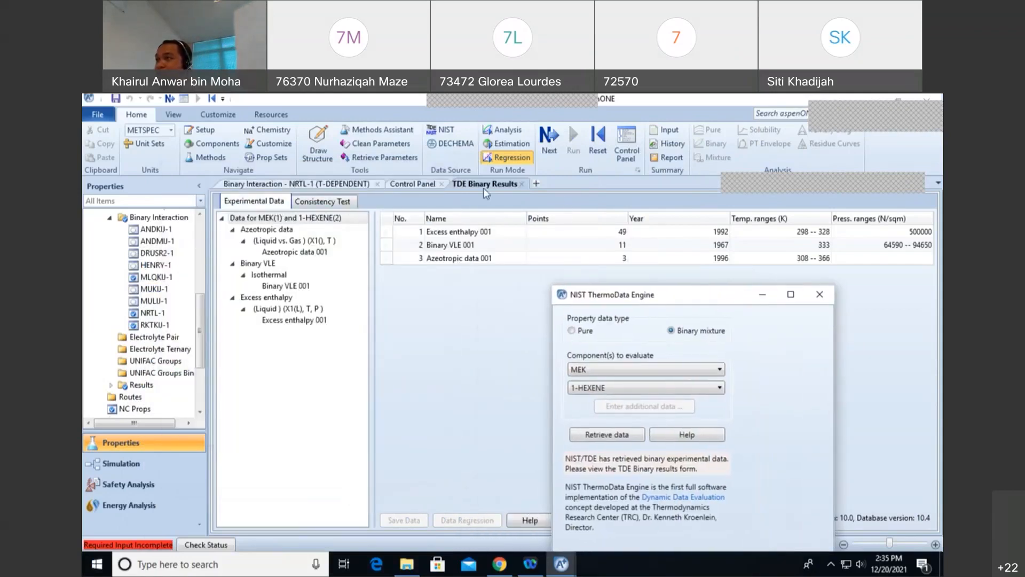
pyautogui.moveTo(668, 299); pyautogui.dragTo(825, 285)
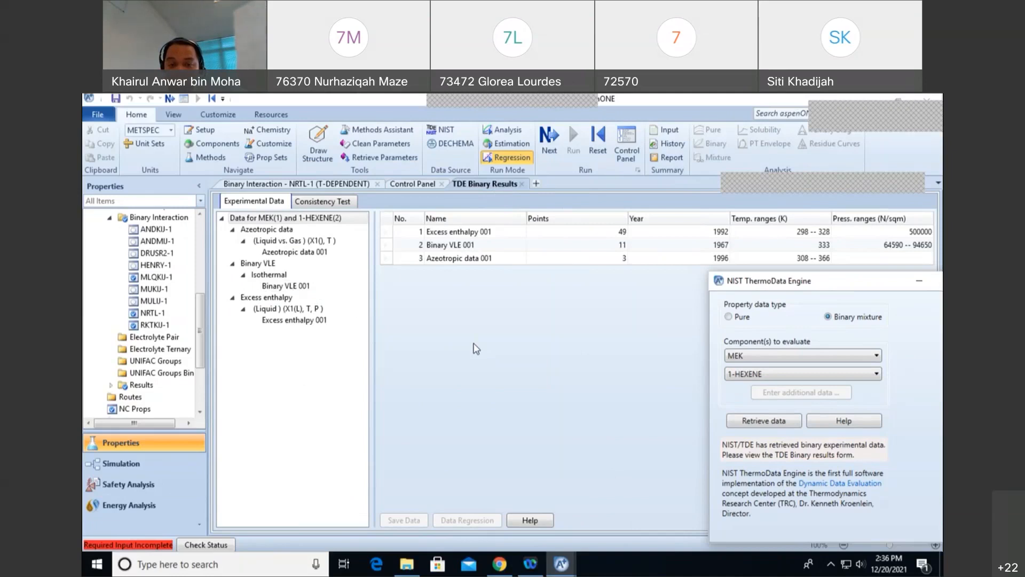
pyautogui.click(302, 287)
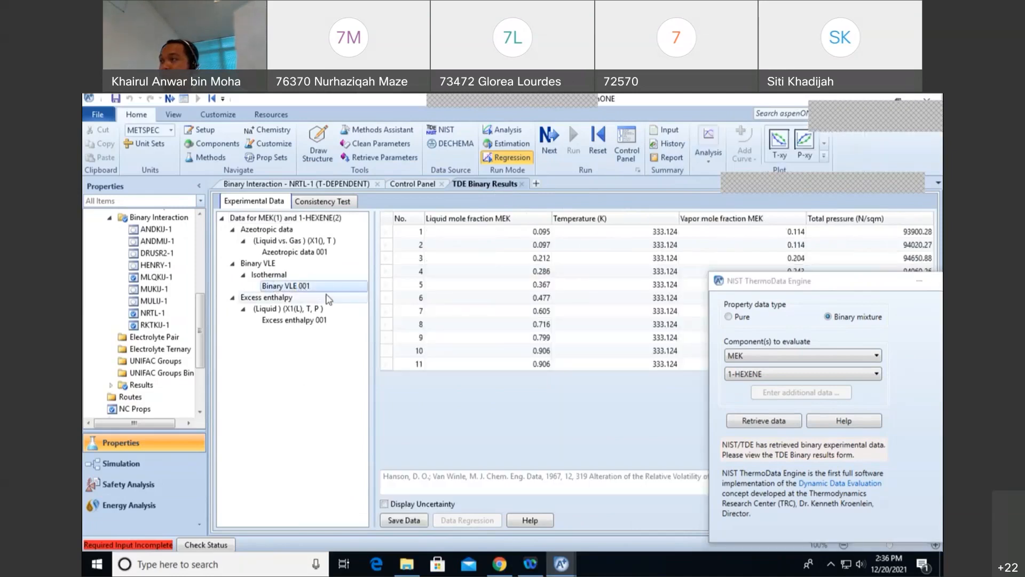
pyautogui.moveTo(828, 284); pyautogui.dragTo(394, 165)
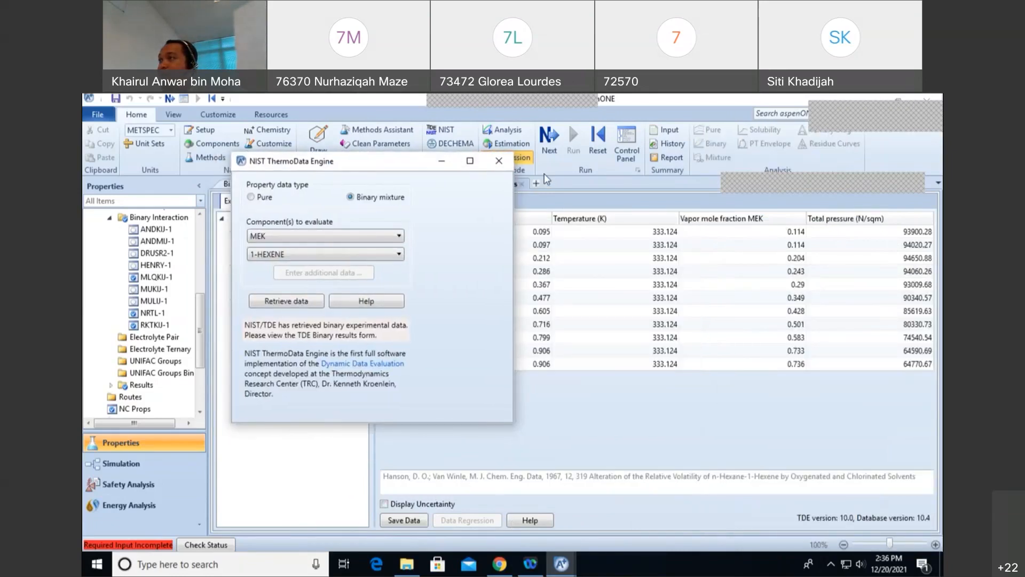
pyautogui.click(499, 163)
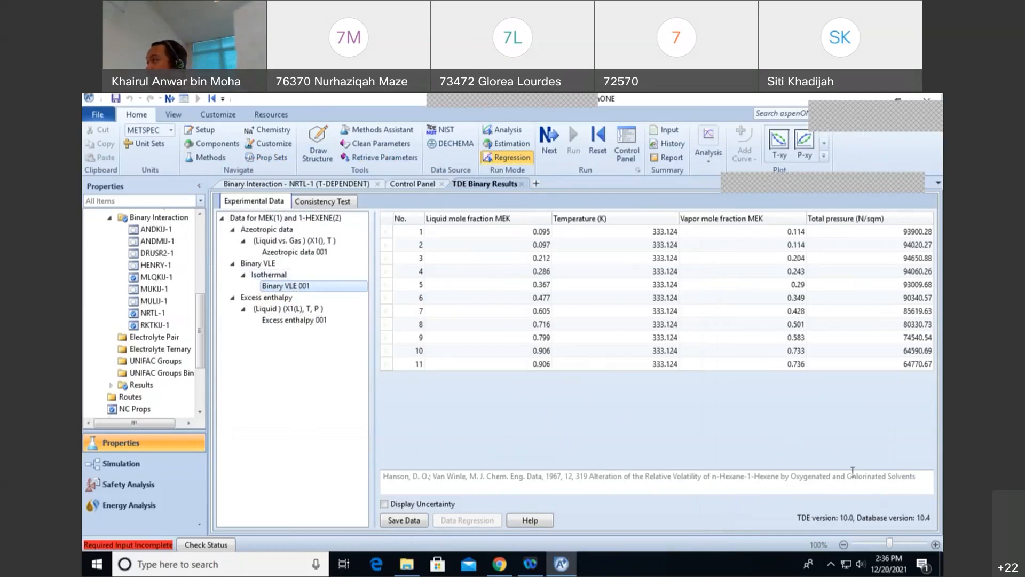
pyautogui.click(291, 217)
pyautogui.doubleClick(464, 247)
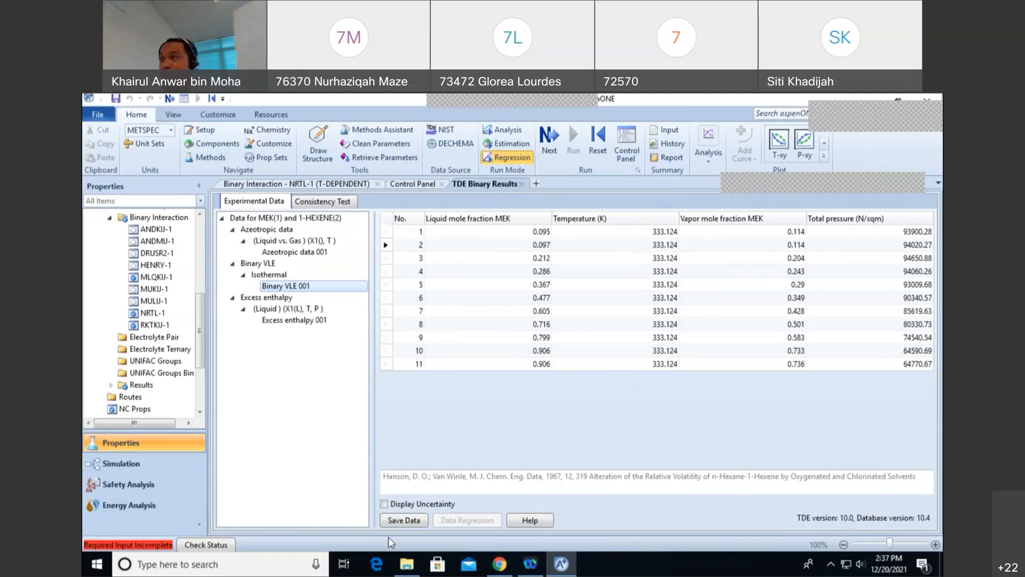
# Step: Run the NIST/TDE thermodynamic consistency tests on all VLE datasets for MEK and 1-HEXENE
pyautogui.click(321, 202)
pyautogui.click(299, 255)
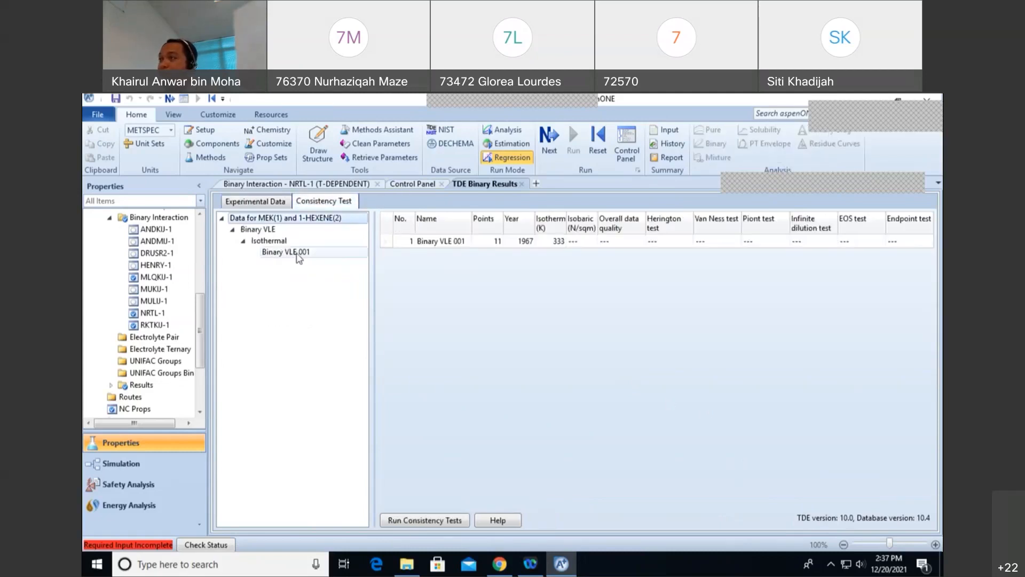
pyautogui.click(287, 219)
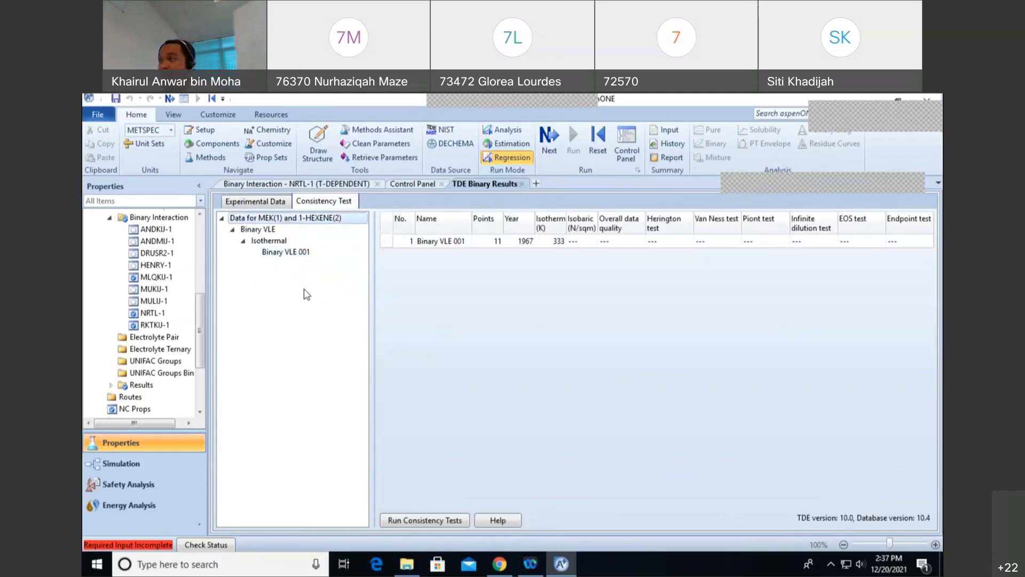
pyautogui.click(455, 521)
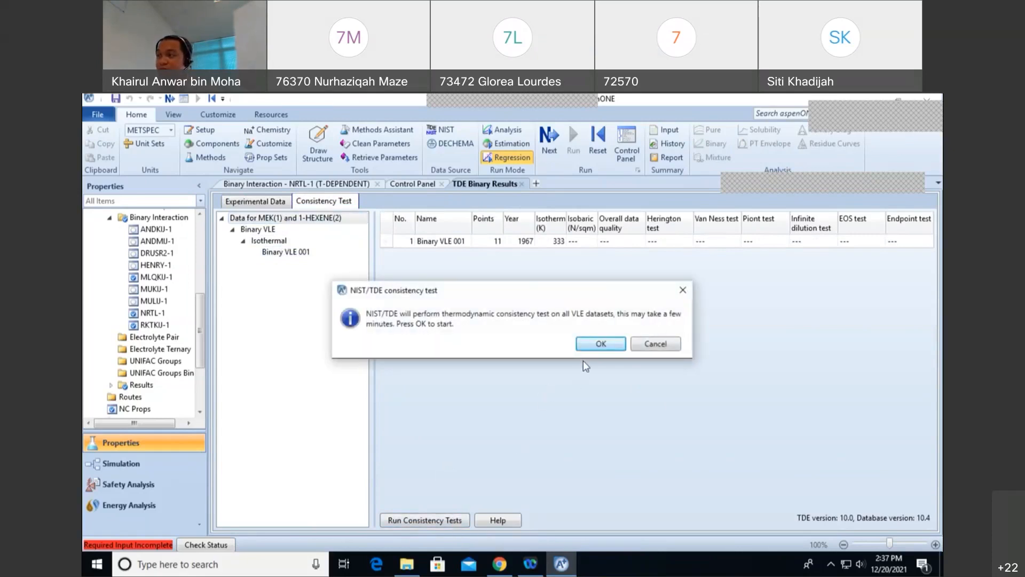
pyautogui.click(601, 344)
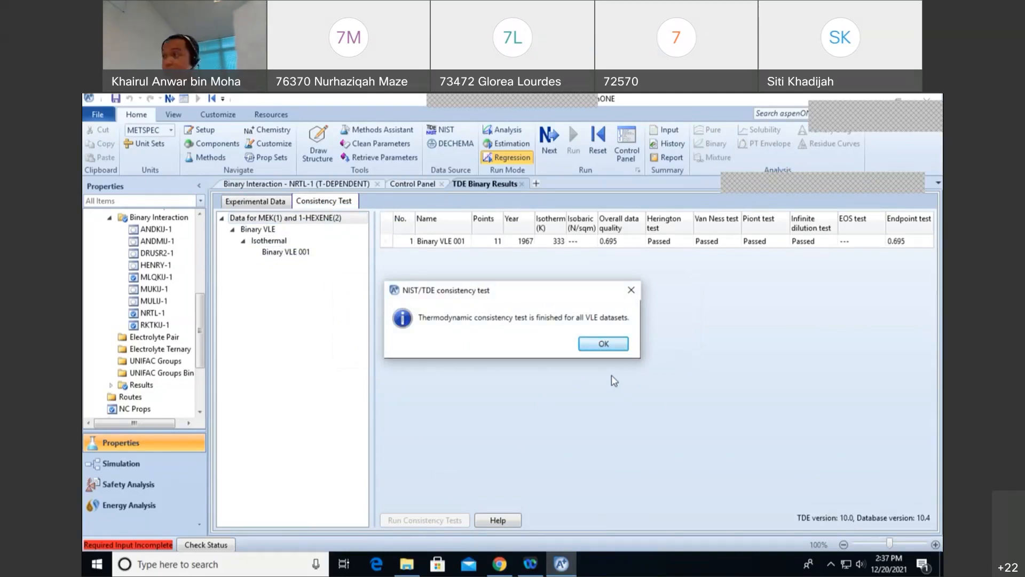
pyautogui.click(612, 344)
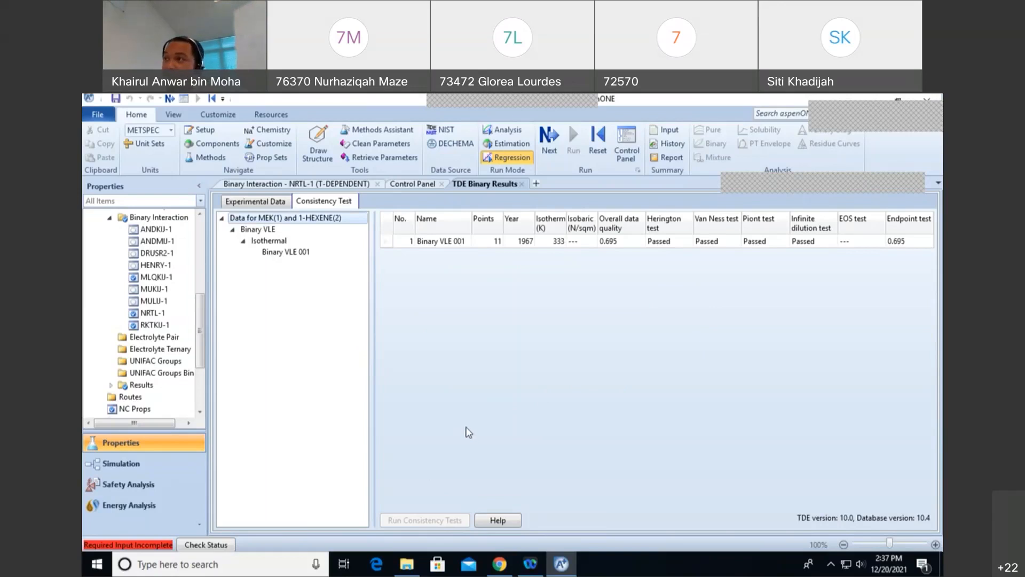
# Step: Save the Binary VLE 001 experimental data for MEK and 1-HEXENE as data set BVLE001 and open the saved data
pyautogui.click(254, 203)
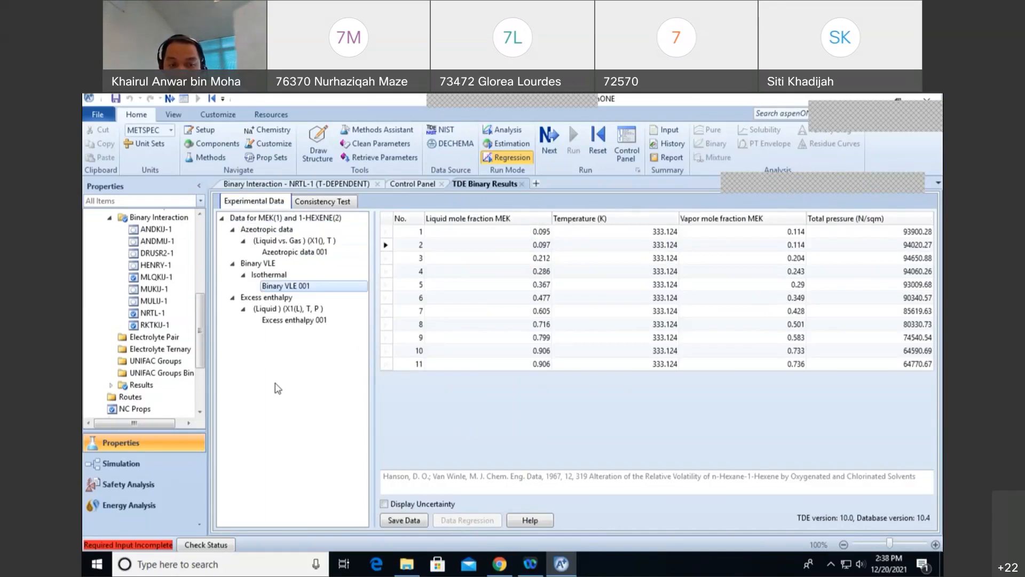
pyautogui.click(402, 520)
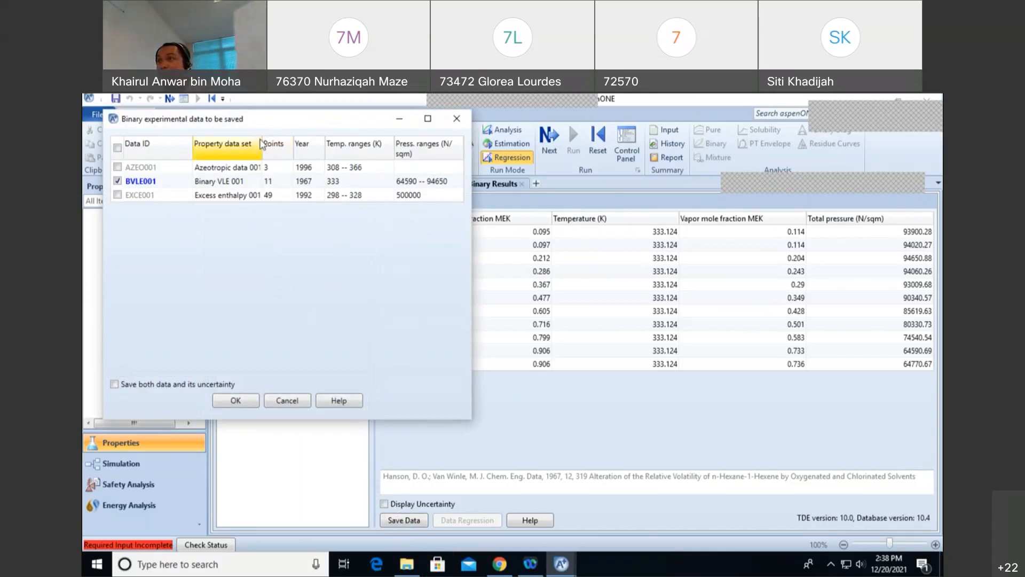
pyautogui.moveTo(263, 125); pyautogui.dragTo(467, 166)
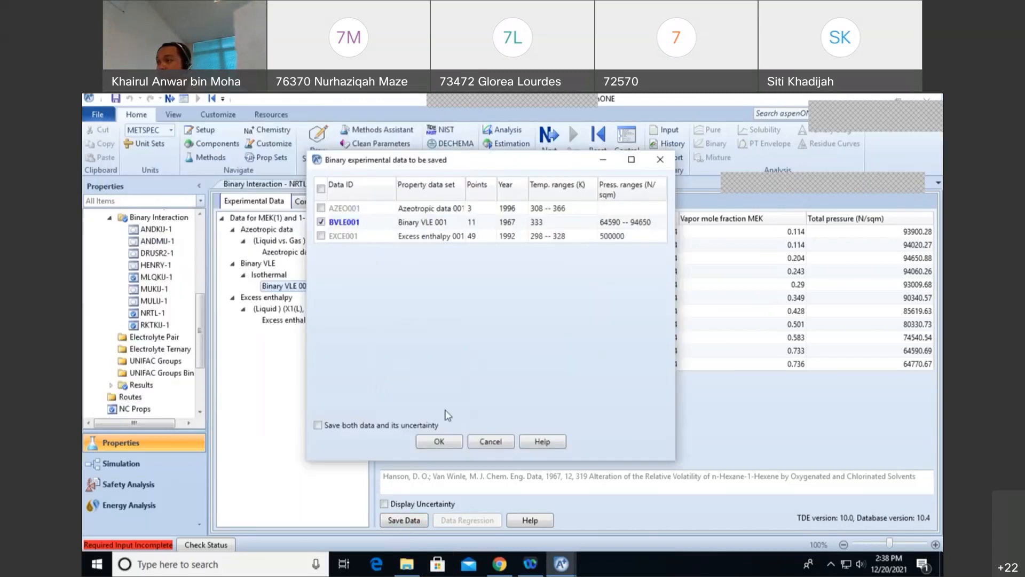
pyautogui.click(440, 443)
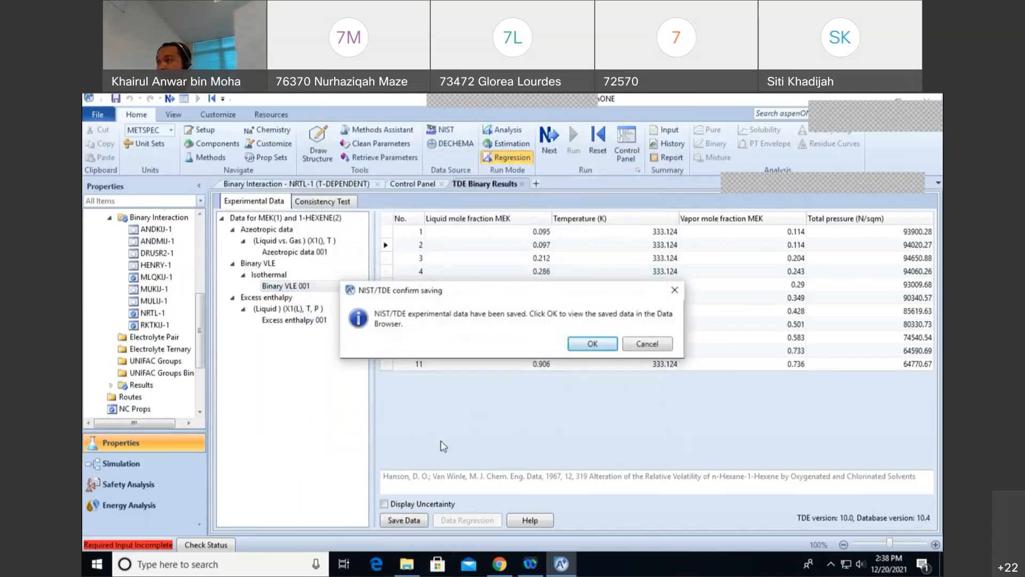
pyautogui.click(600, 345)
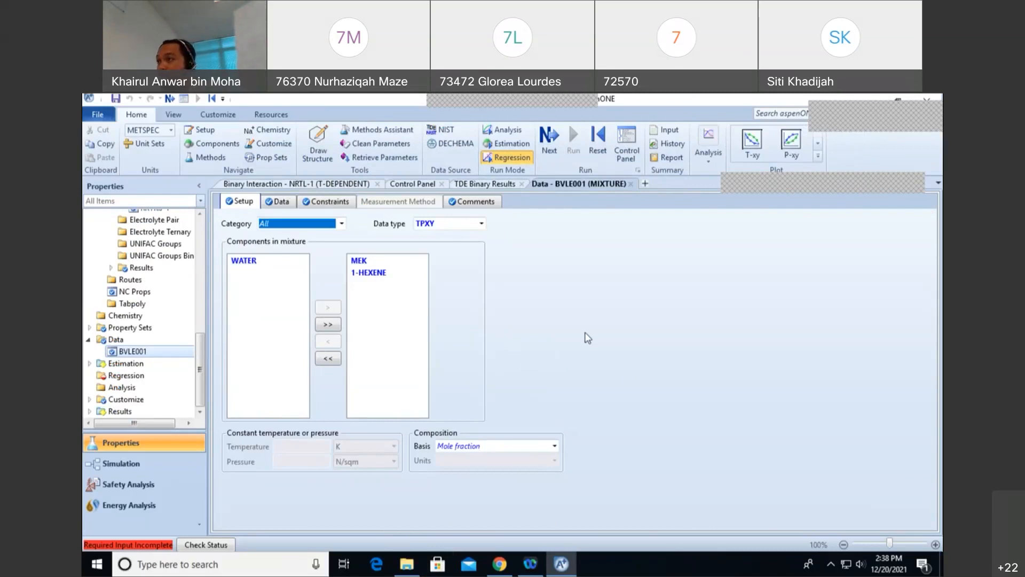
# Step: Create regression case DR-1 with the NRTL method, the Evaluation calculation type and data set BVLE001
pyautogui.click(507, 157)
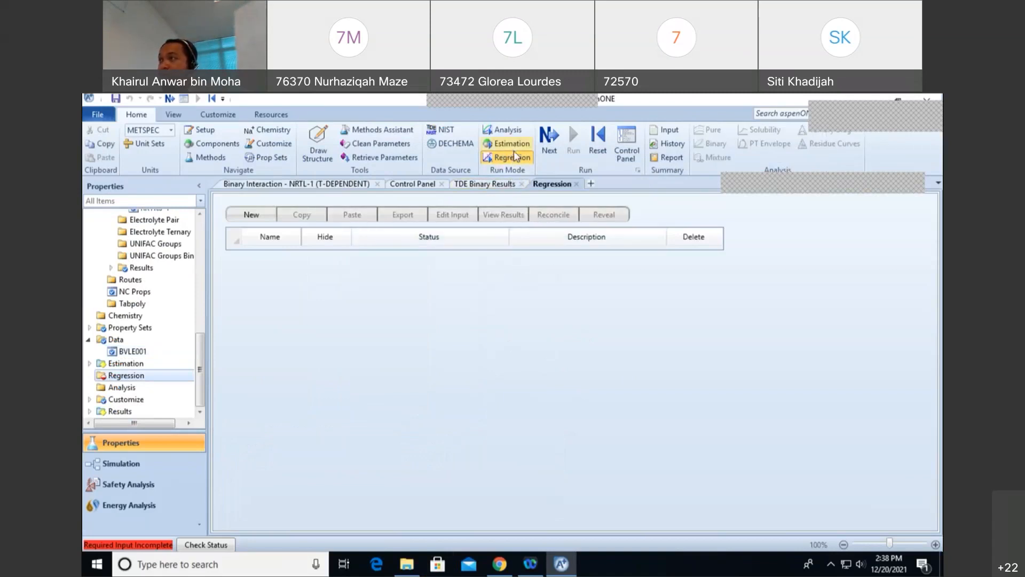
pyautogui.click(251, 215)
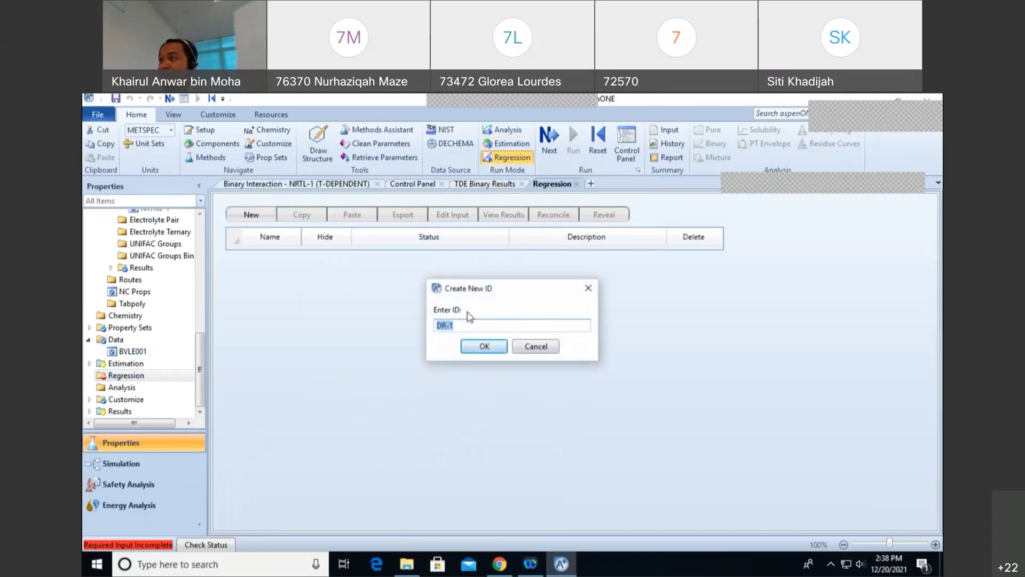
pyautogui.click(485, 348)
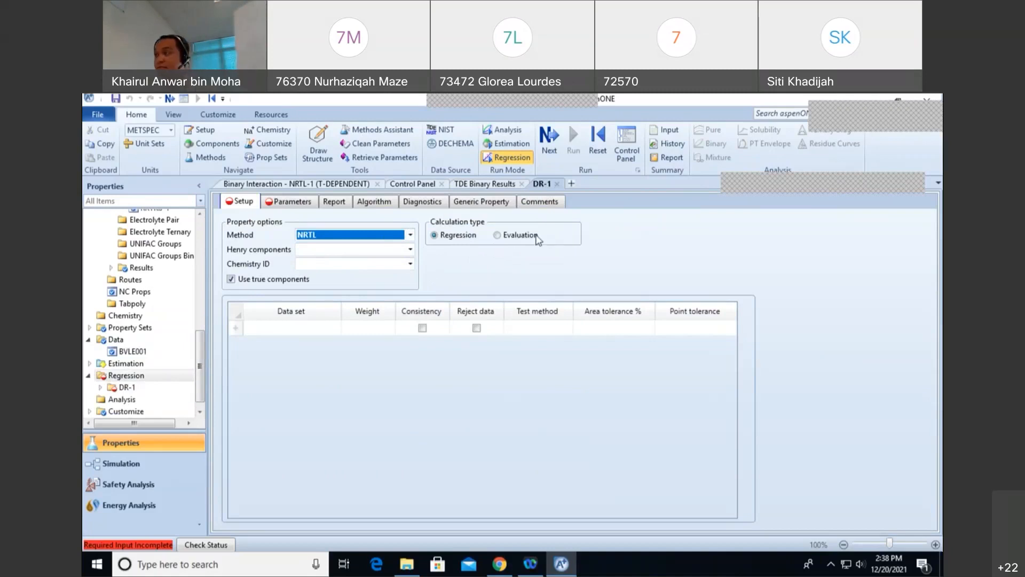
pyautogui.click(509, 237)
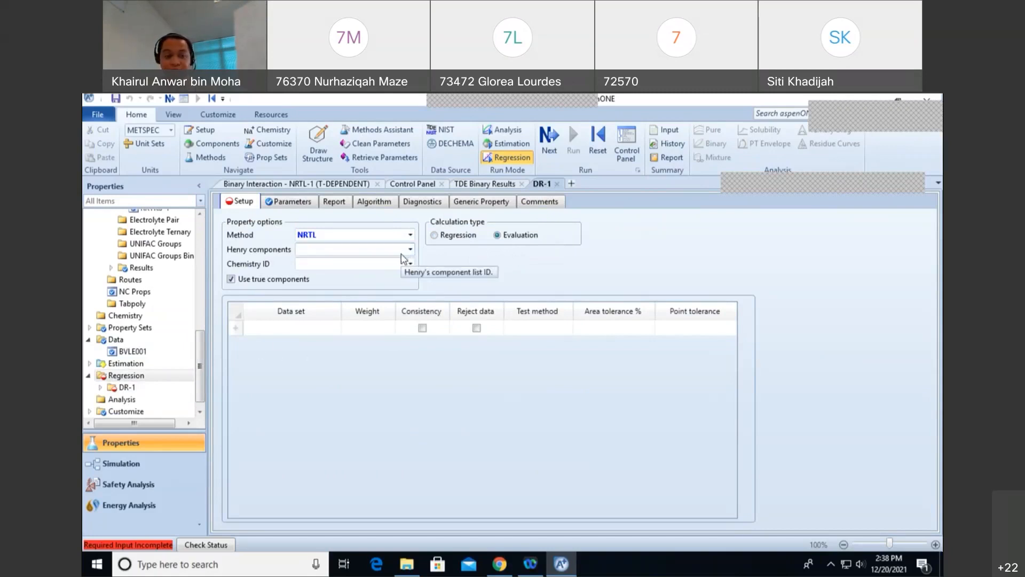
pyautogui.click(304, 330)
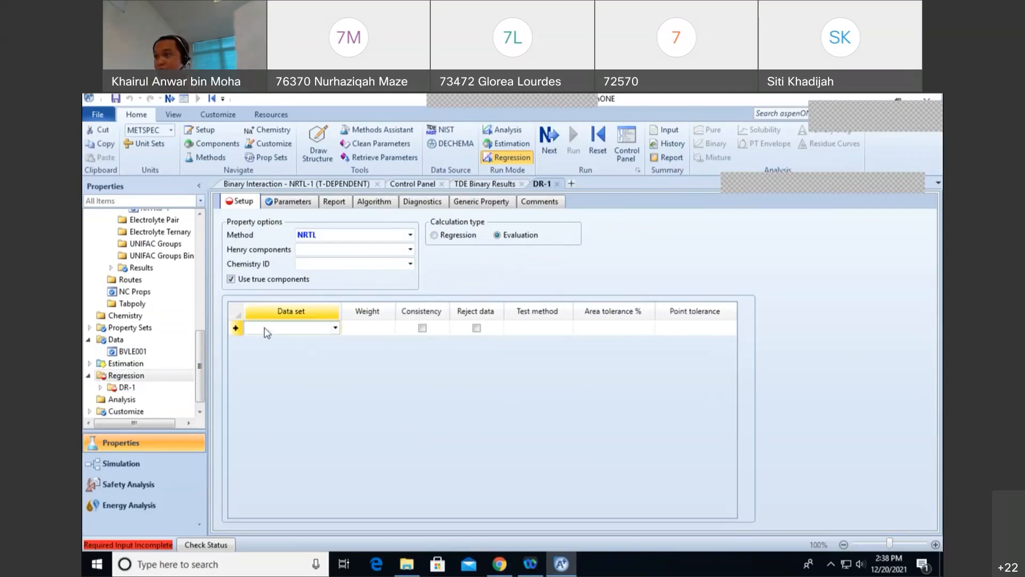
pyautogui.click(335, 328)
pyautogui.click(300, 344)
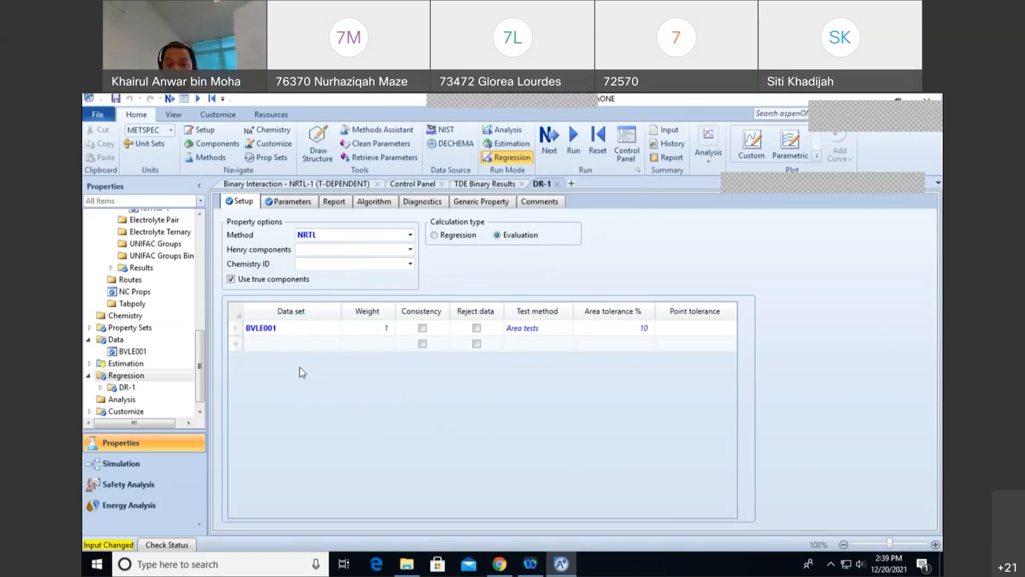
# Step: Run the data regression for case DR-1
pyautogui.click(550, 143)
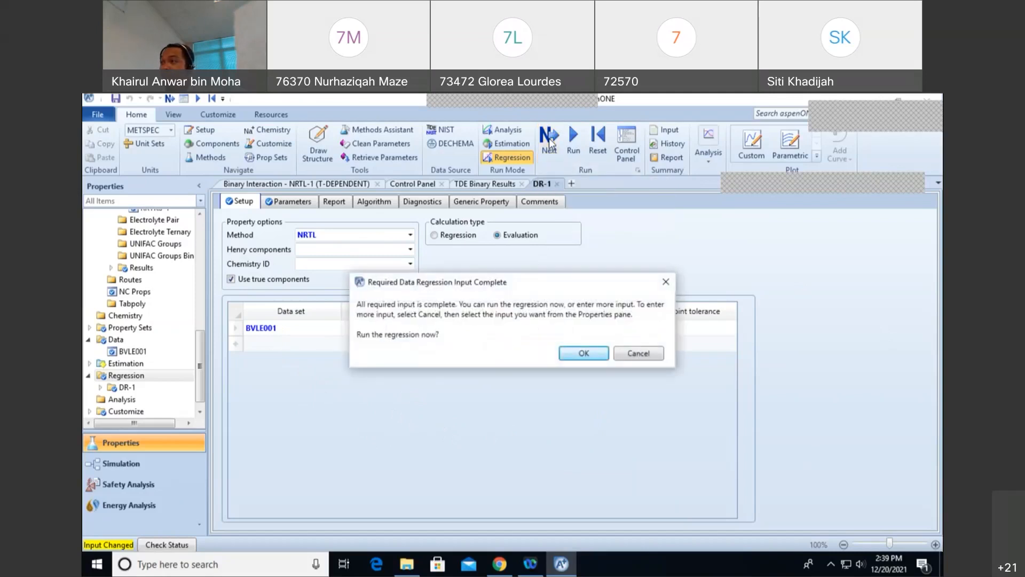
pyautogui.click(584, 354)
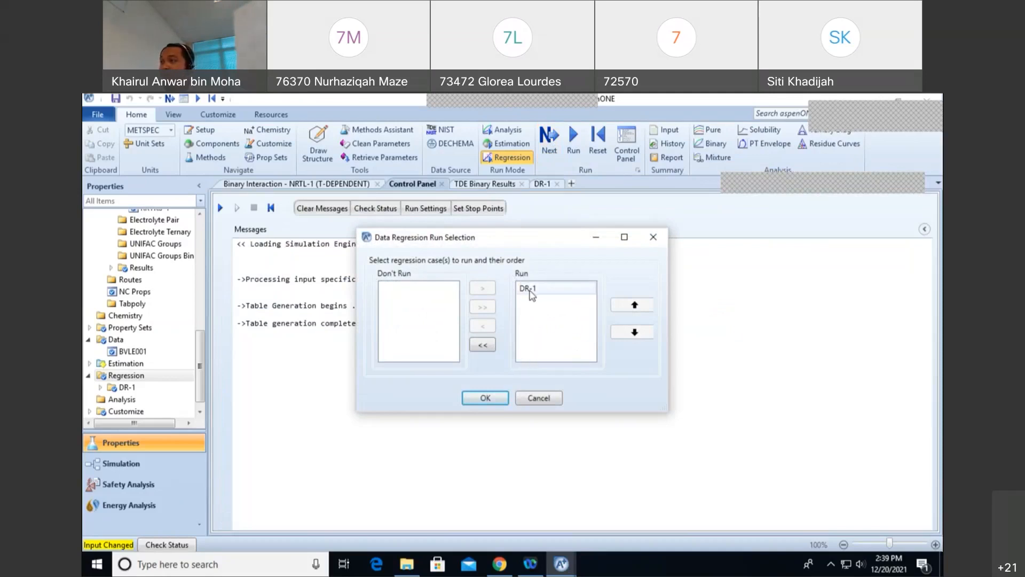
pyautogui.click(488, 399)
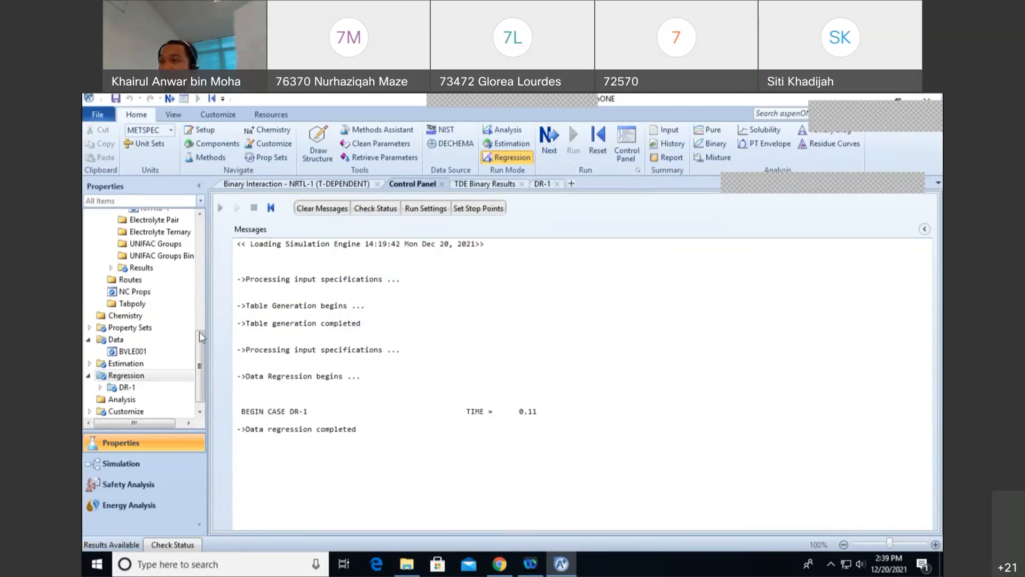
# Step: Review the NRTL-1 binary interaction parameters, and the setup and experimental data of data set BVLE001
pyautogui.scroll(3, 112, 294)
pyautogui.doubleClick(155, 317)
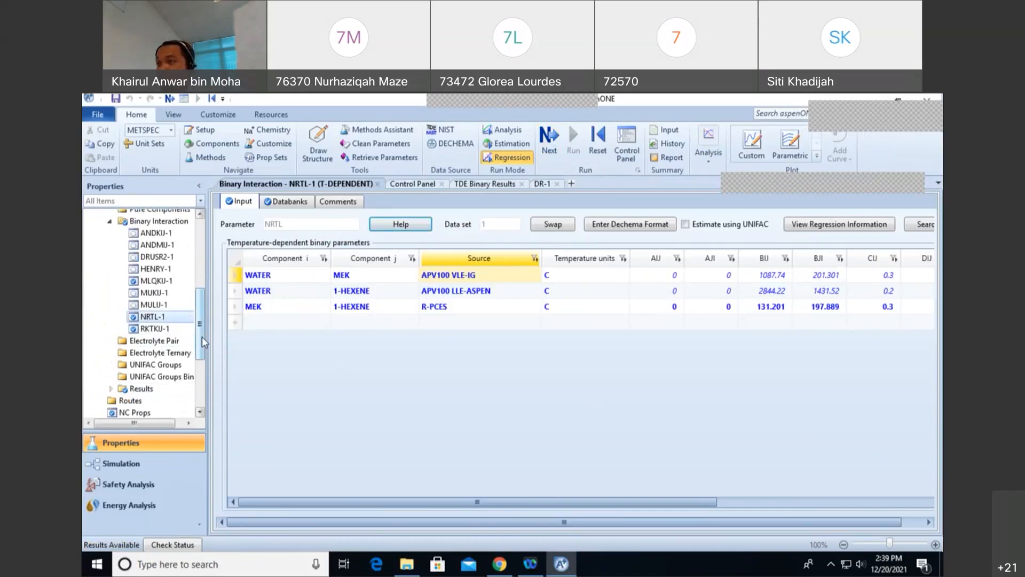
pyautogui.scroll(3, 201, 336)
pyautogui.scroll(-5, 200, 346)
pyautogui.doubleClick(138, 339)
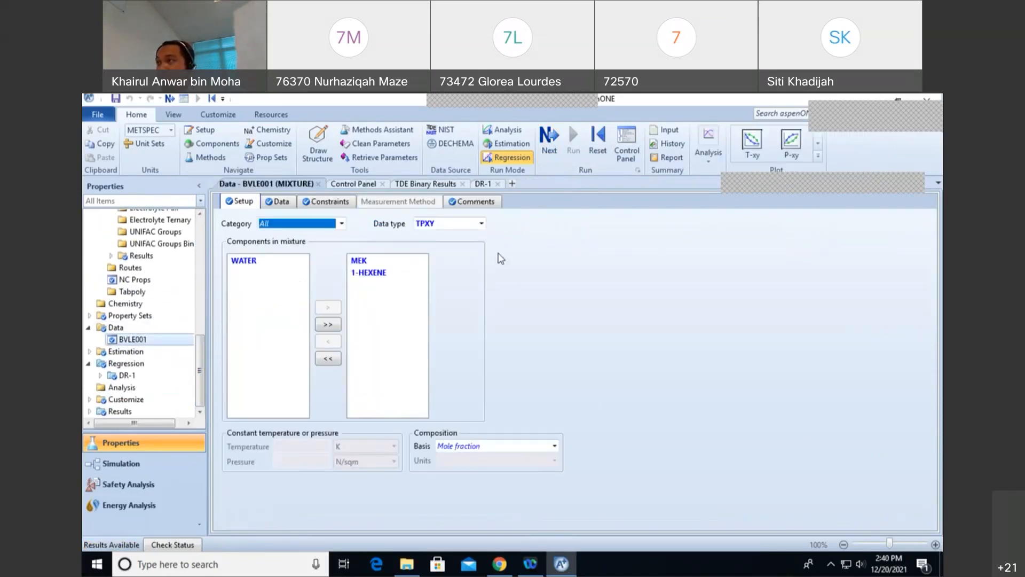
pyautogui.click(271, 202)
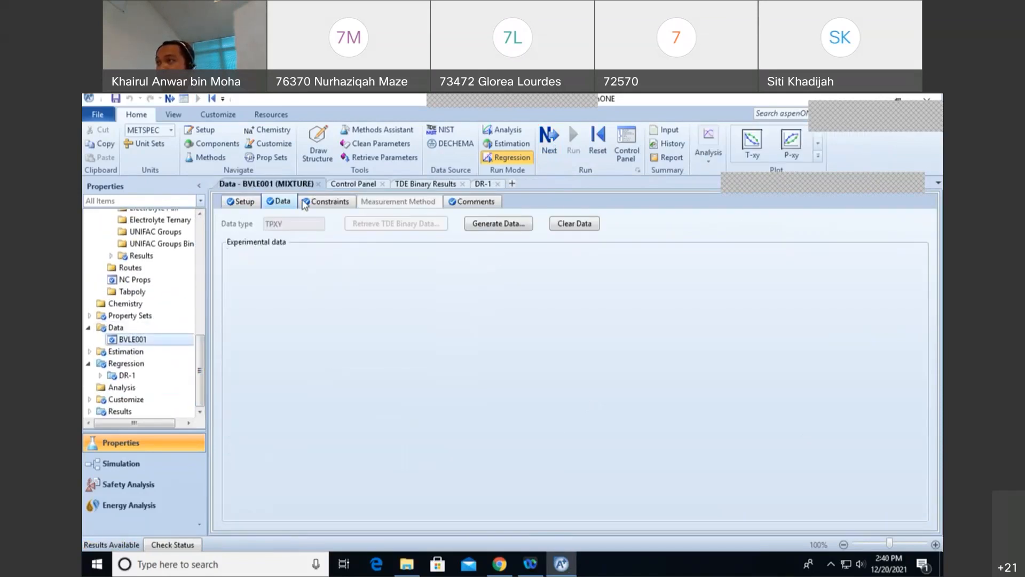
pyautogui.click(243, 202)
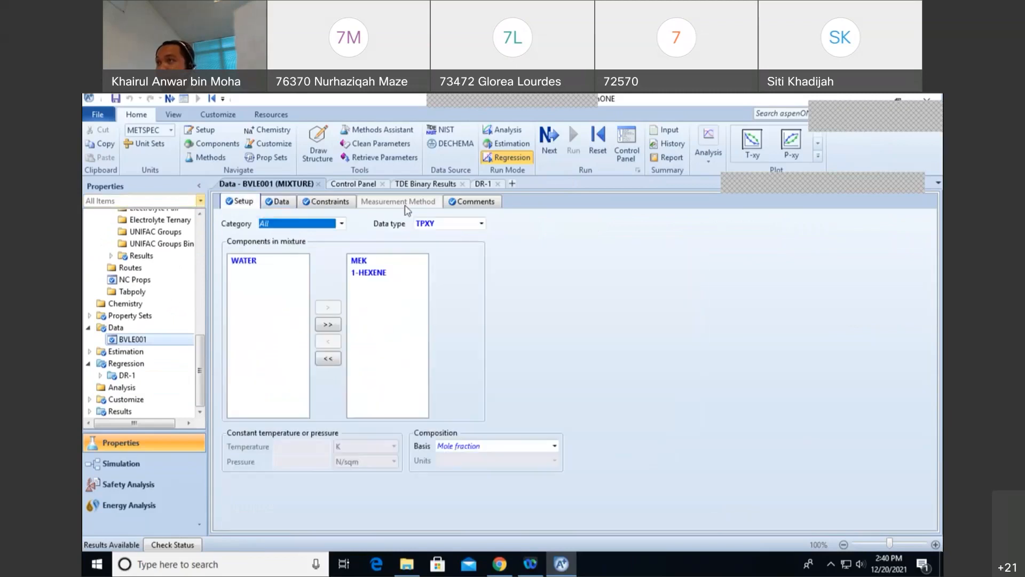
pyautogui.click(281, 201)
pyautogui.click(241, 205)
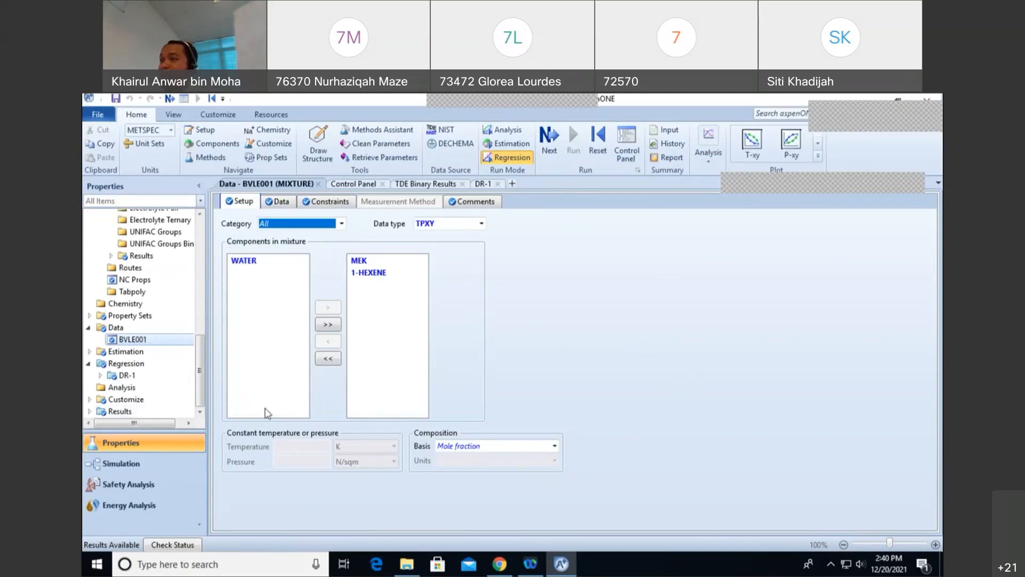
# Step: Review the component specifications, the available property methods and the NRTL-1 binary parameters for the three component pairs
pyautogui.moveTo(200, 374); pyautogui.dragTo(204, 232)
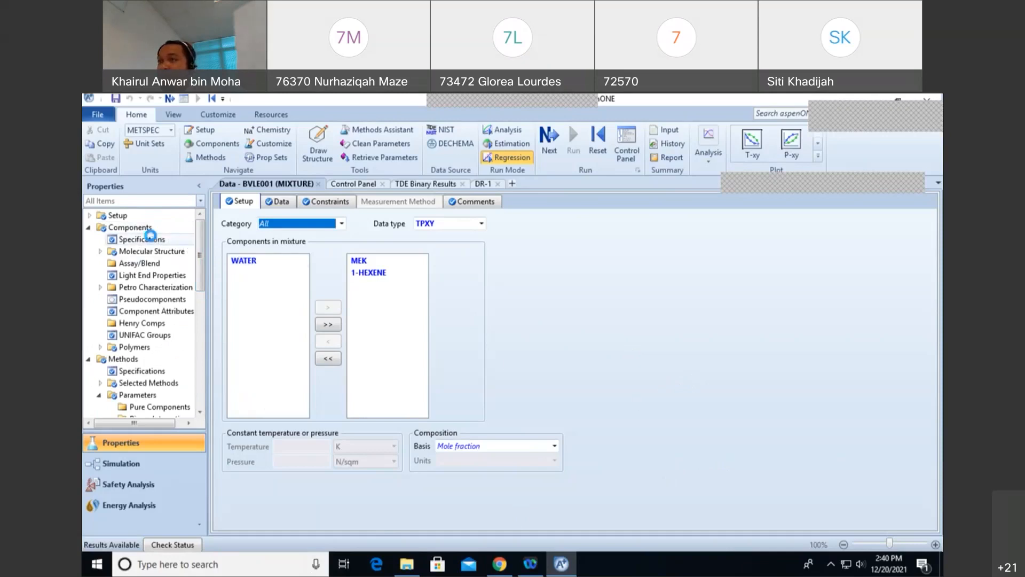
pyautogui.click(143, 239)
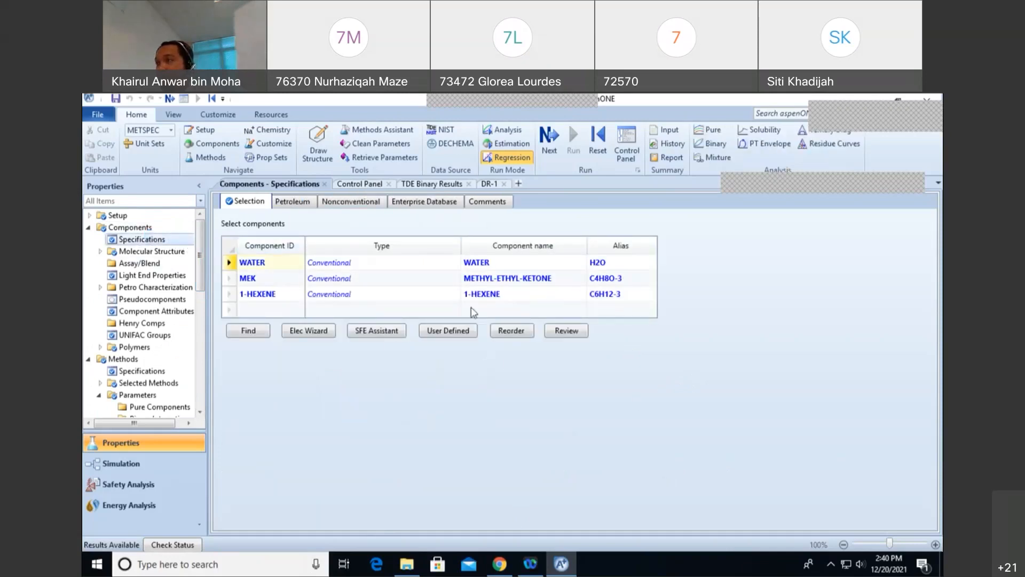
pyautogui.scroll(-1, 203, 275)
pyautogui.scroll(-3, 198, 283)
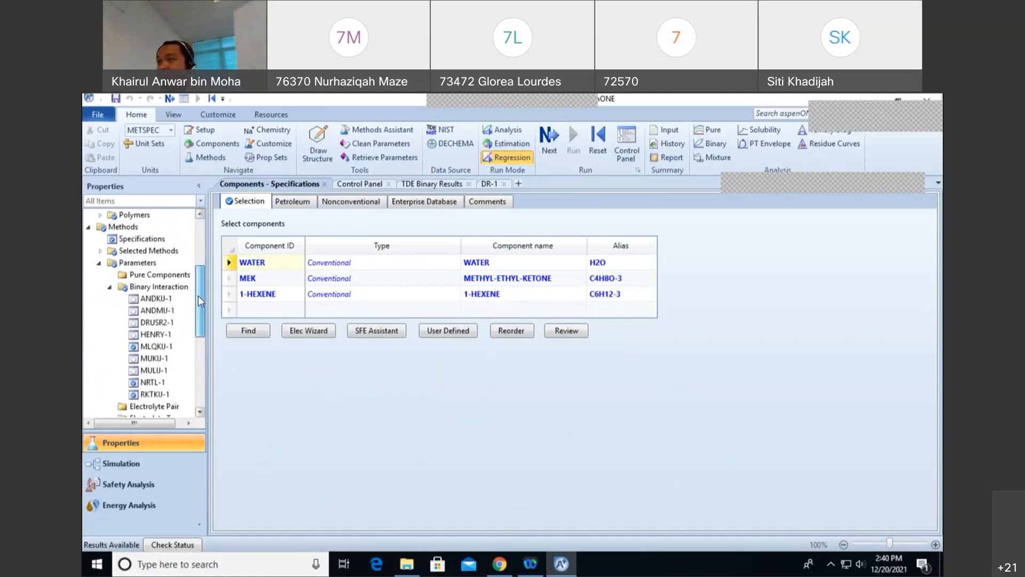
pyautogui.click(133, 240)
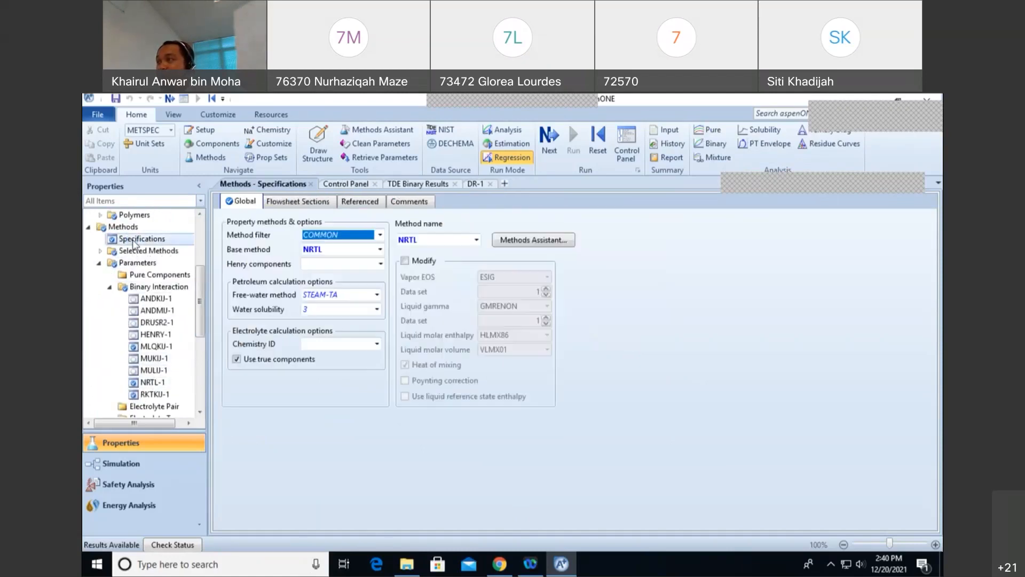
pyautogui.click(476, 240)
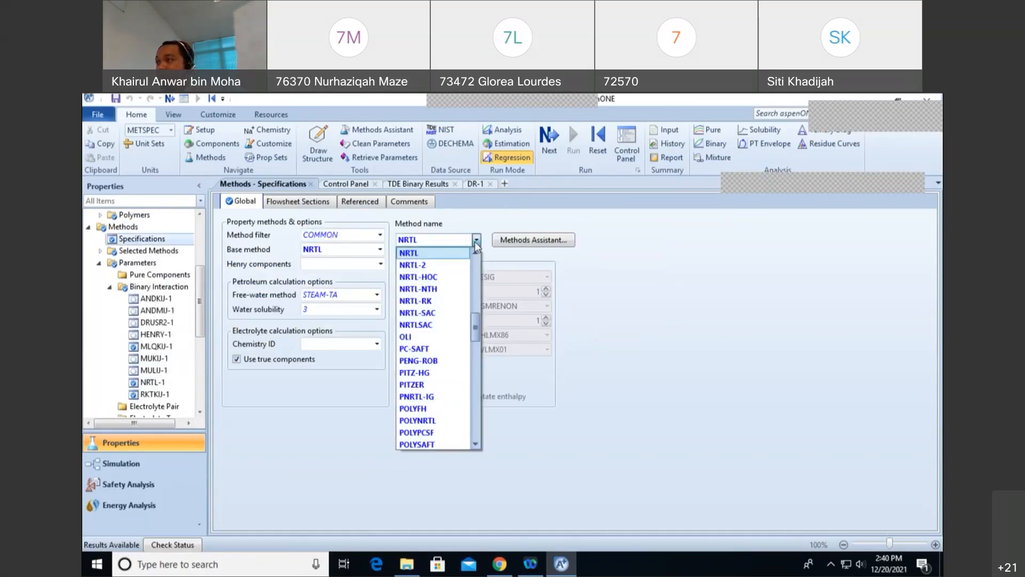
pyautogui.moveTo(477, 327); pyautogui.dragTo(476, 288)
pyautogui.click(618, 267)
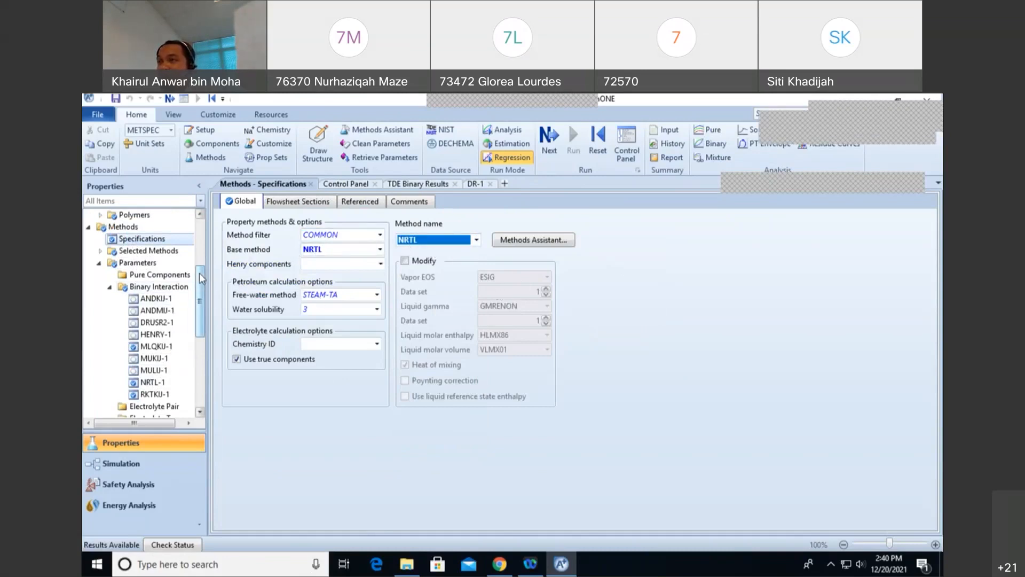
pyautogui.click(153, 382)
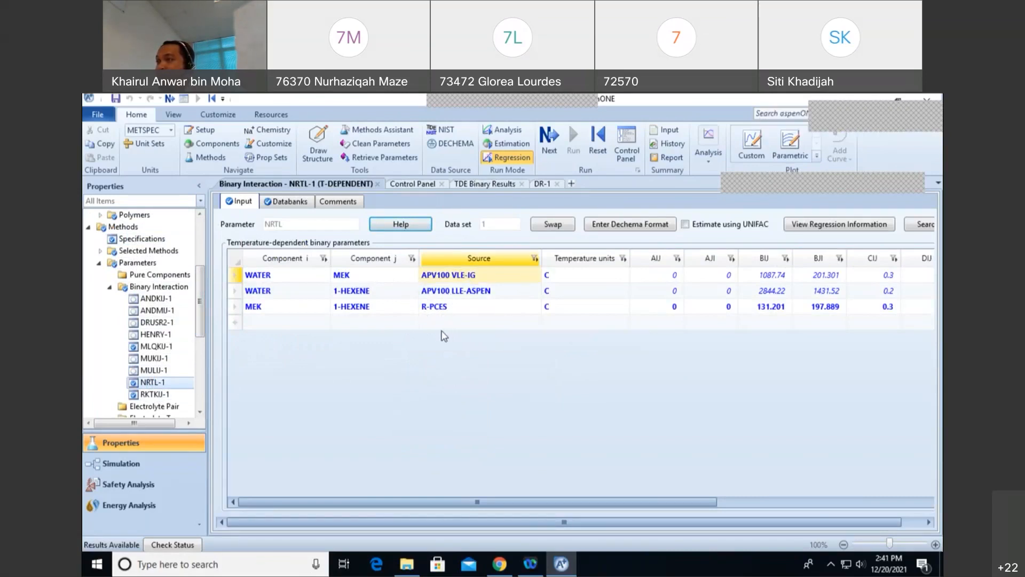
# Step: Check the NRTL-1 binary parameters in Analysis run mode, and restore the Regression run mode
pyautogui.click(509, 131)
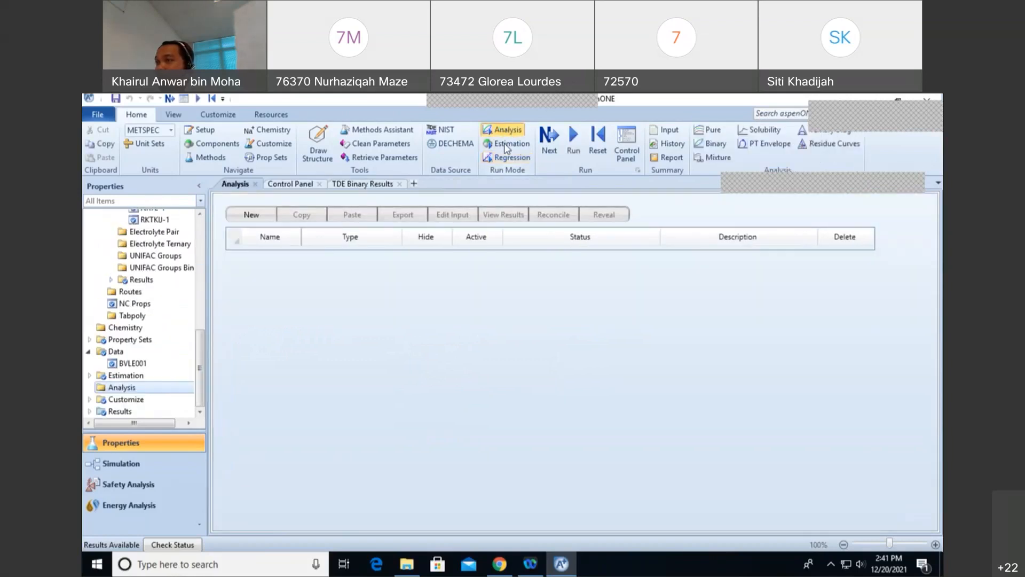
pyautogui.scroll(2, 162, 233)
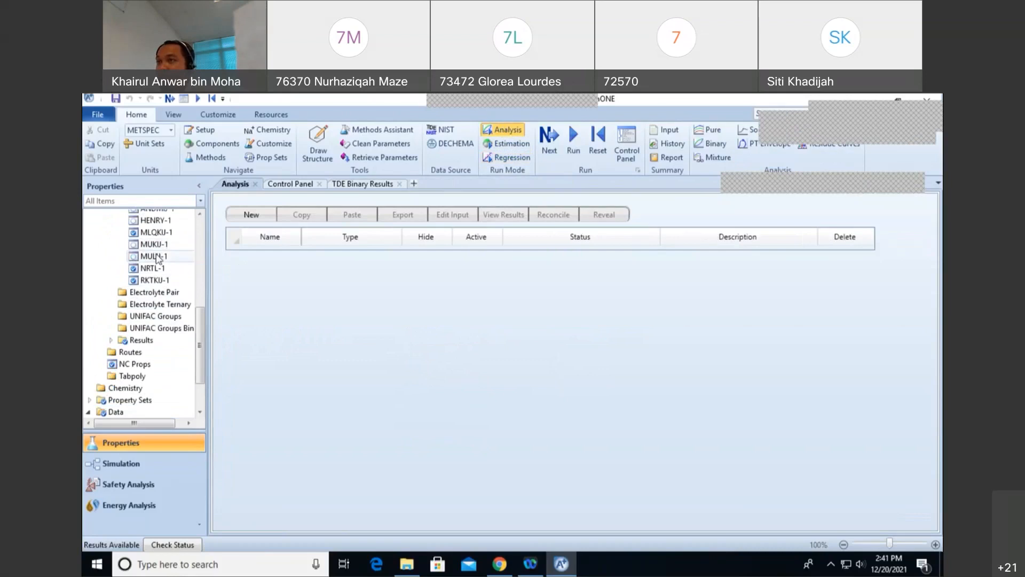
pyautogui.click(158, 268)
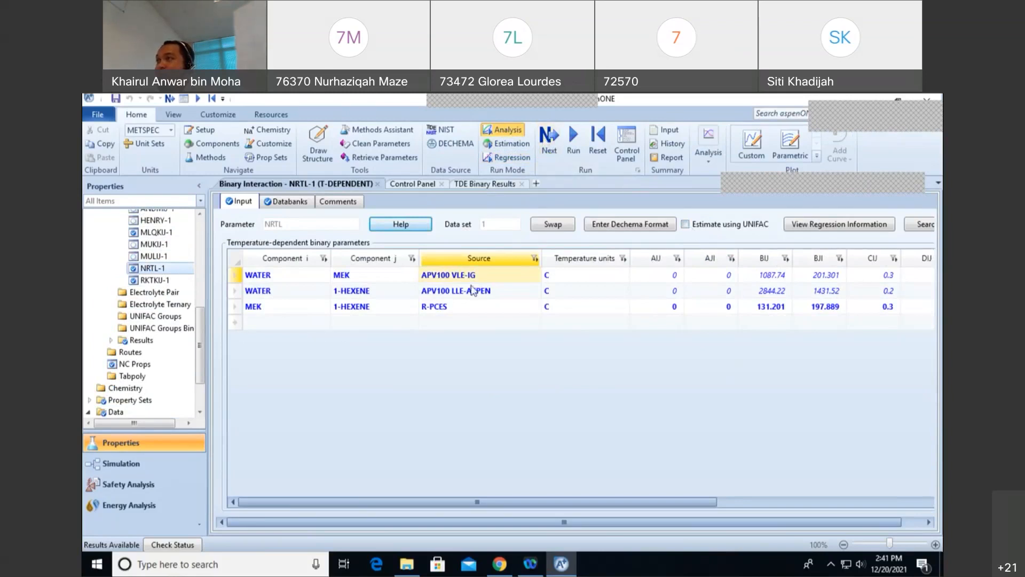
pyautogui.click(517, 158)
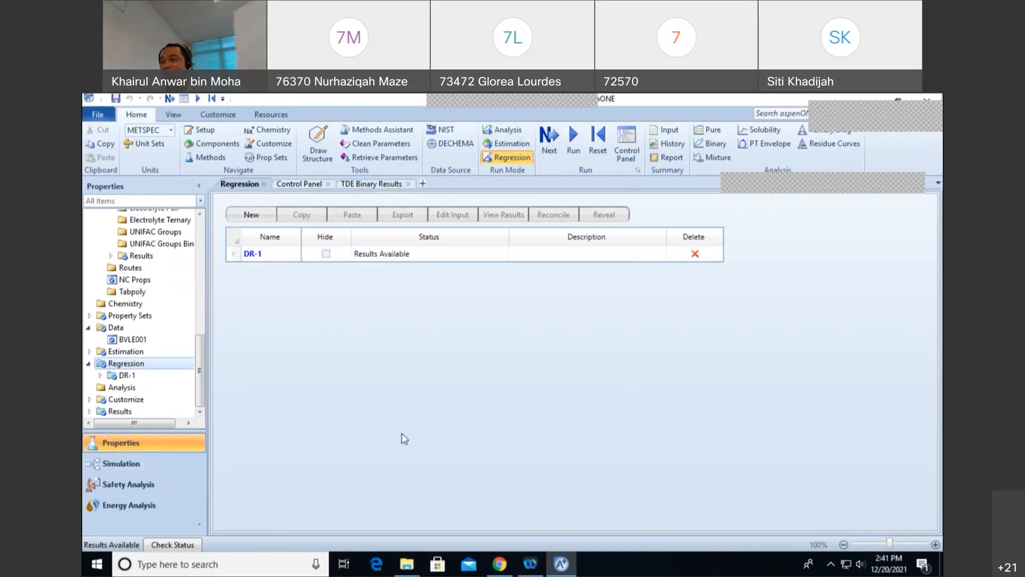
# Step: Switch to File Explorer, open the recent introduction to ASPEN environment presentation and advance to the Environment Pane slide
pyautogui.click(407, 563)
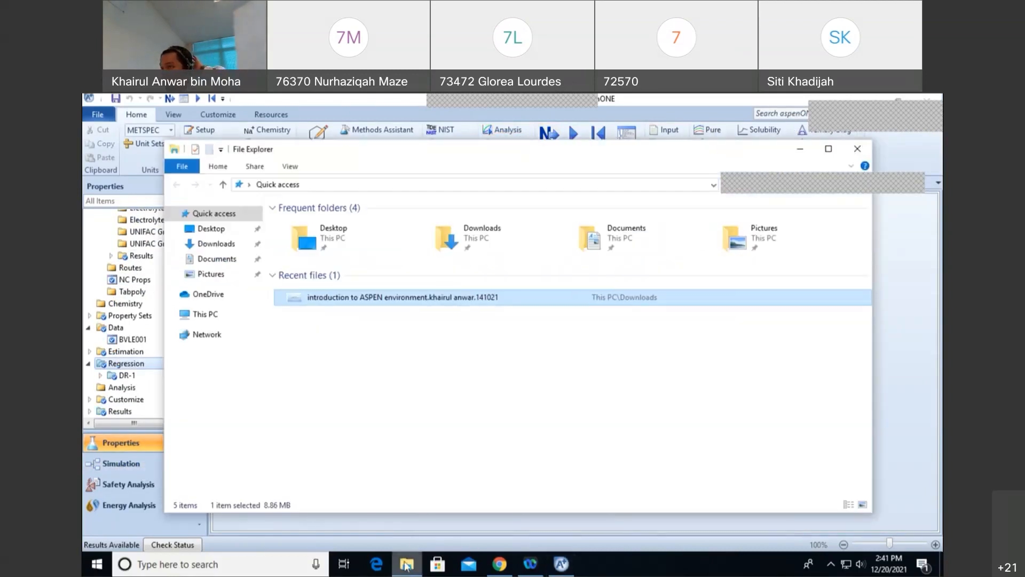
pyautogui.doubleClick(420, 298)
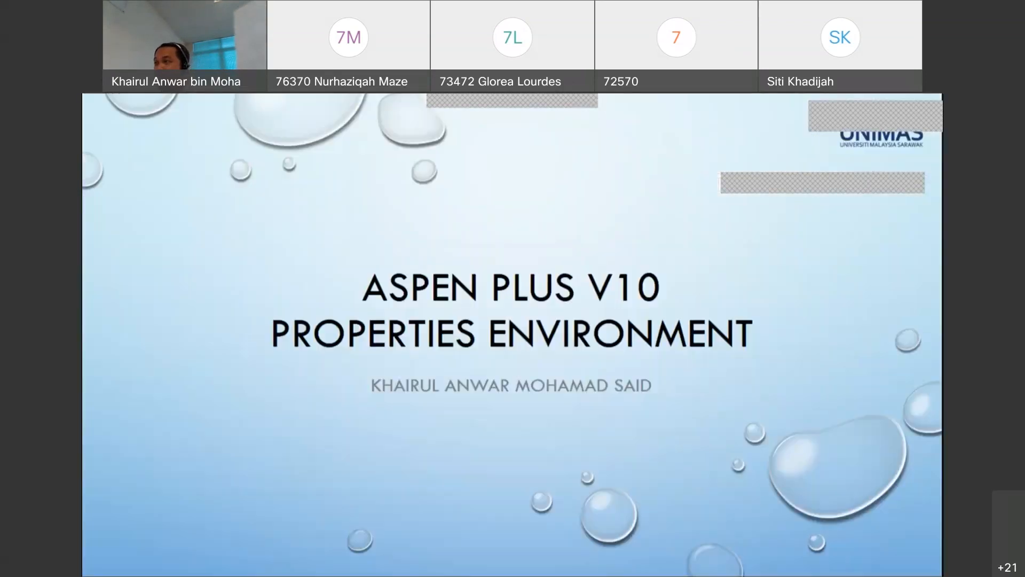
pyautogui.press('Right')
pyautogui.press('Right')
pyautogui.press('Right')
pyautogui.press('Right')
pyautogui.press('Right')
pyautogui.press('Right')
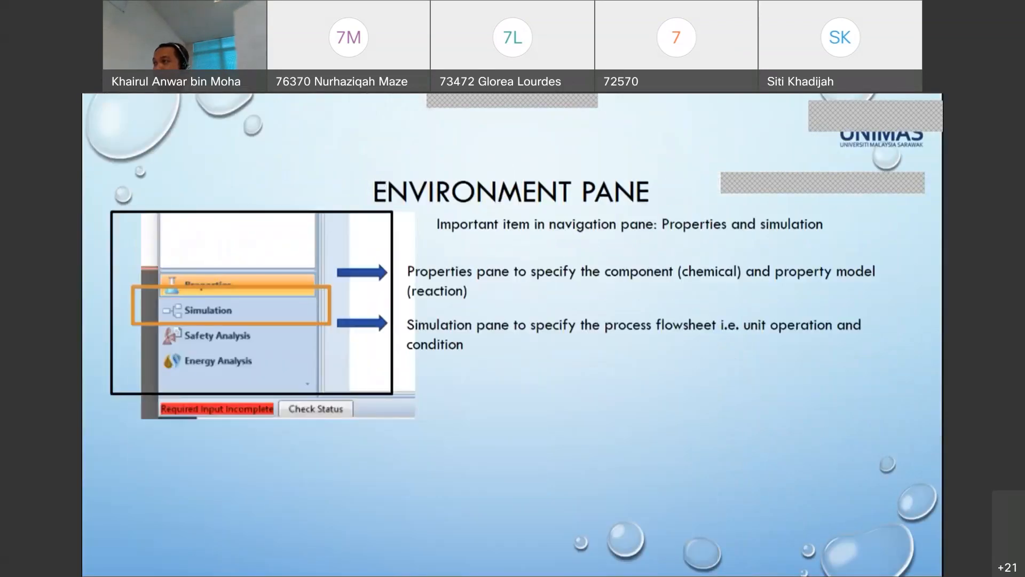
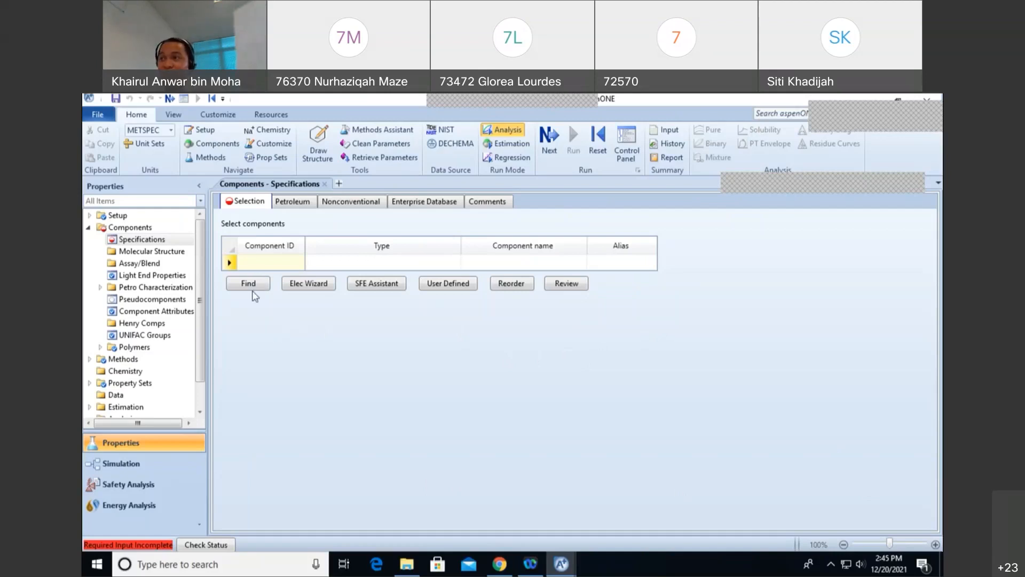
# Step: Find compounds whose name contains benzene and add BENZENE (C6H6) to the component list twice
pyautogui.click(260, 265)
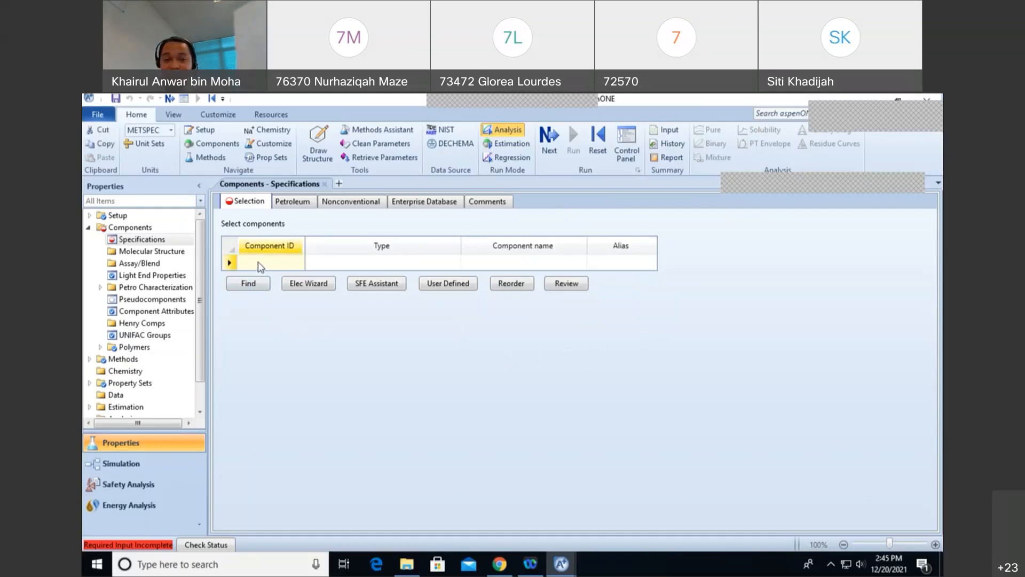
pyautogui.click(248, 284)
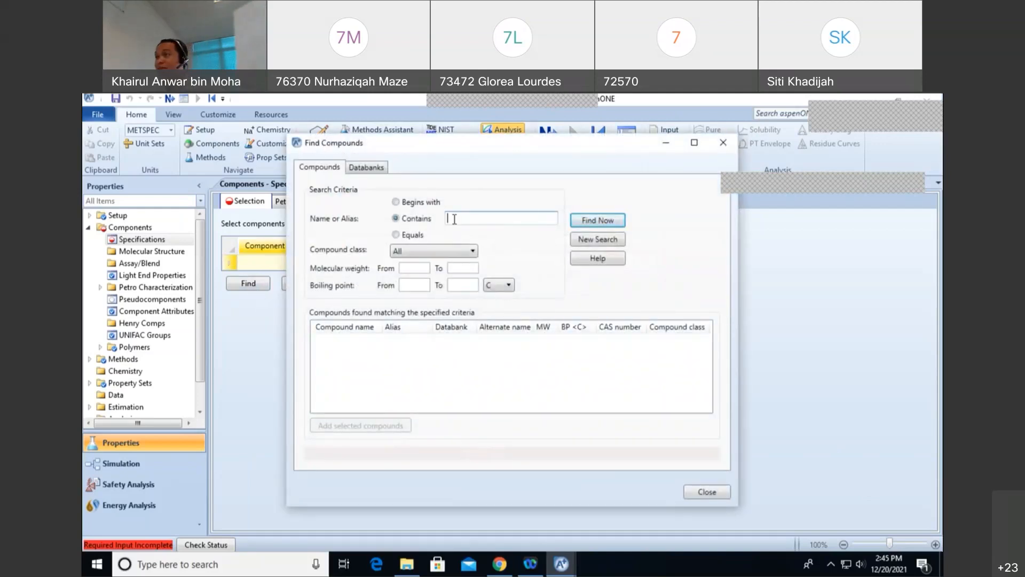
pyautogui.write('benz')
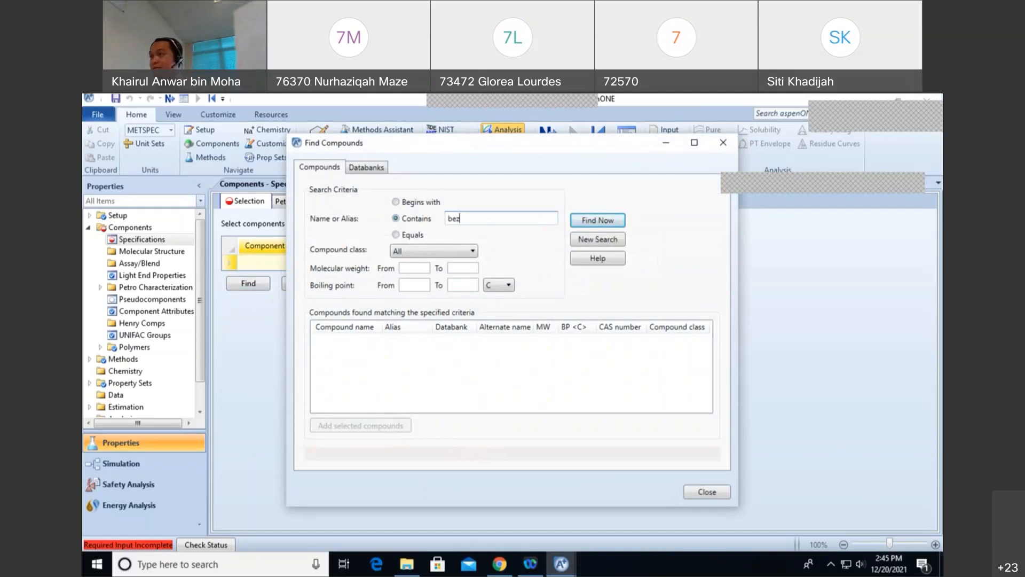
pyautogui.press('BackSpace')
pyautogui.press('BackSpace')
pyautogui.write('nzene')
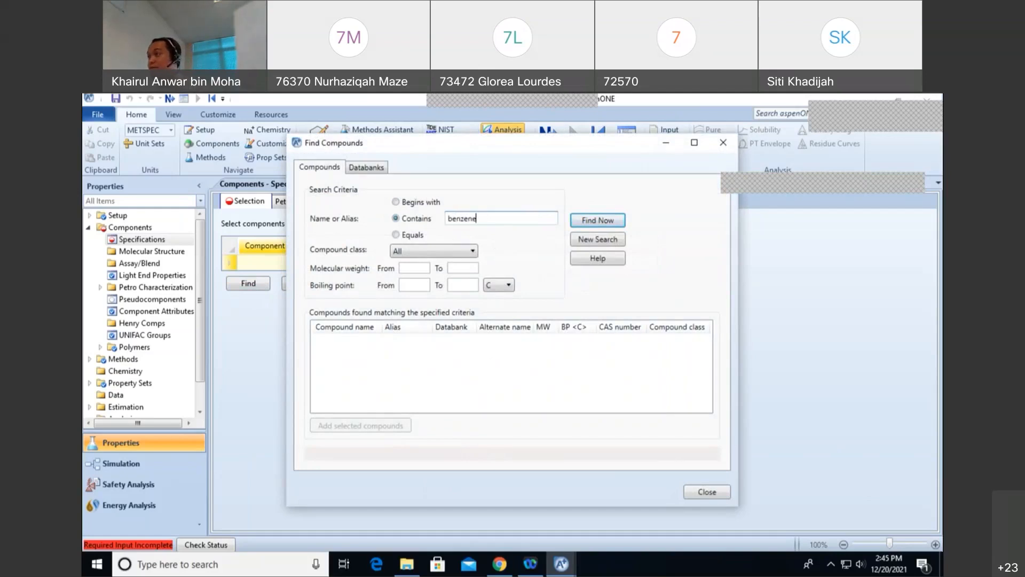
pyautogui.press('Return')
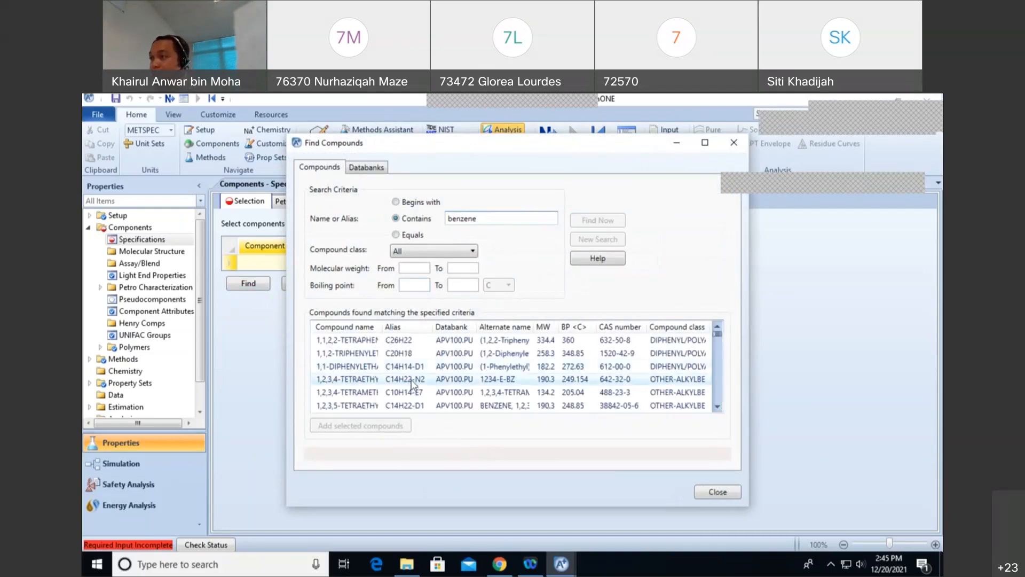
pyautogui.scroll(-5, 376, 376)
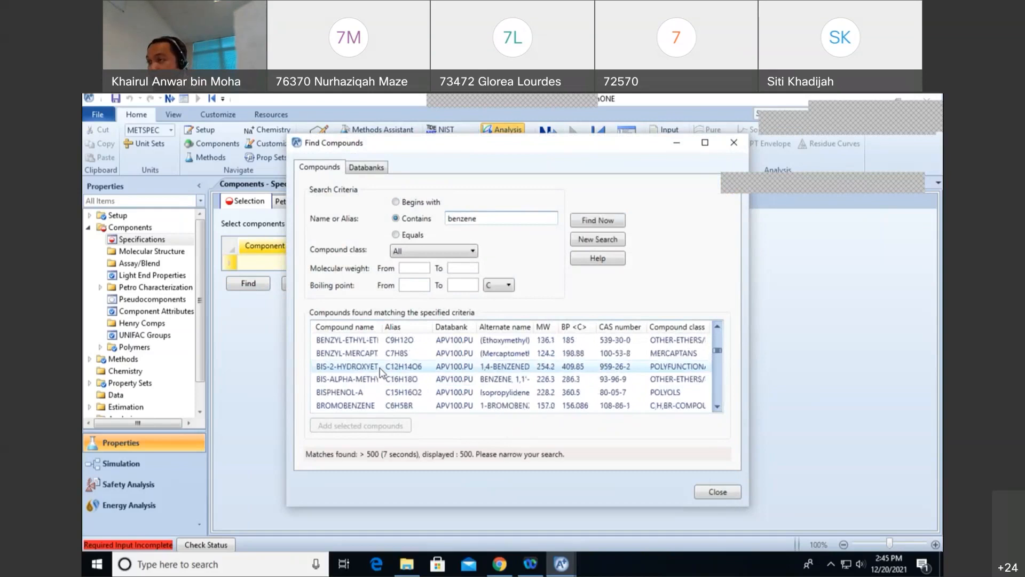
pyautogui.scroll(2, 381, 373)
pyautogui.click(381, 353)
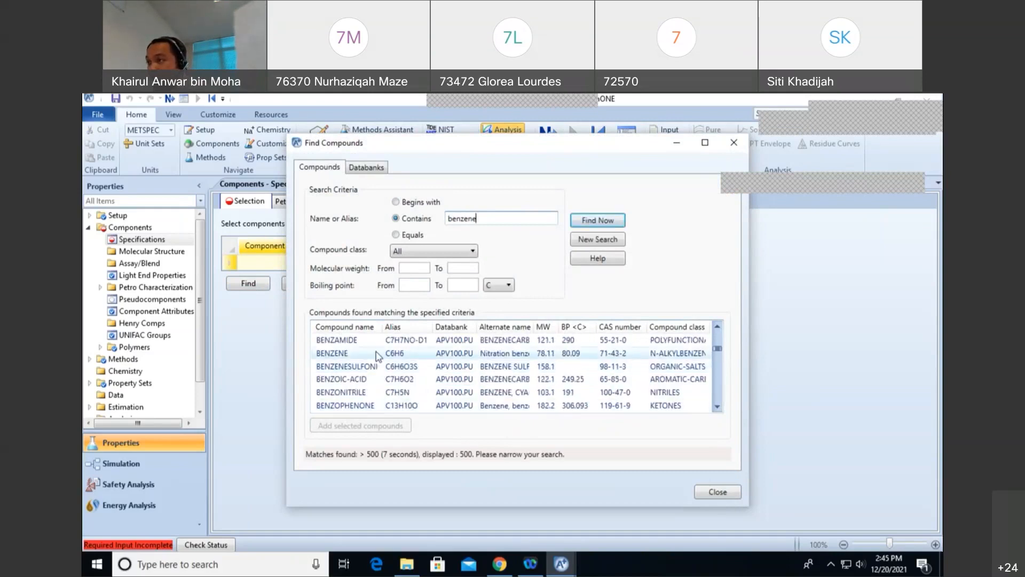
pyautogui.click(378, 426)
pyautogui.click(378, 426)
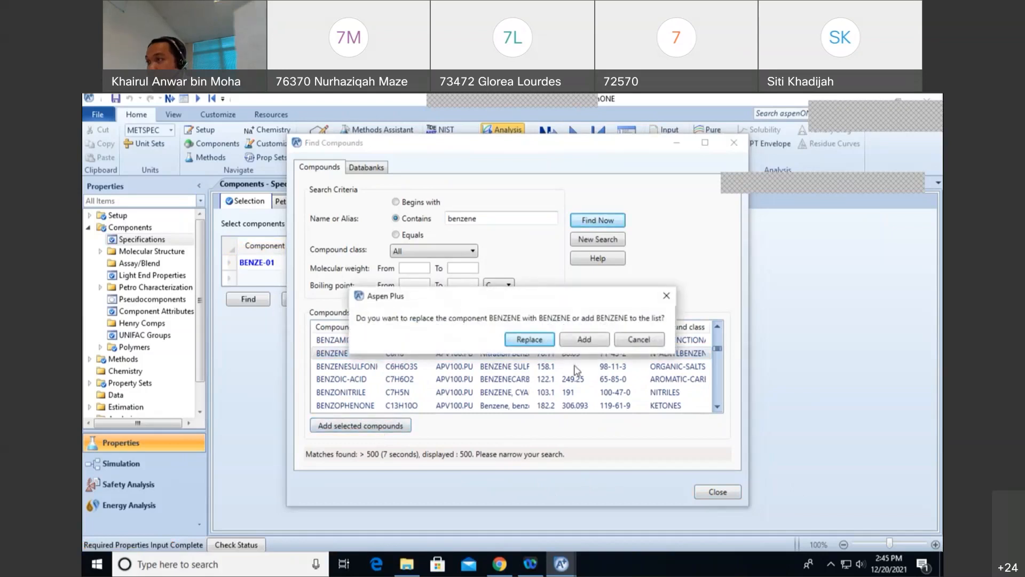
pyautogui.click(584, 340)
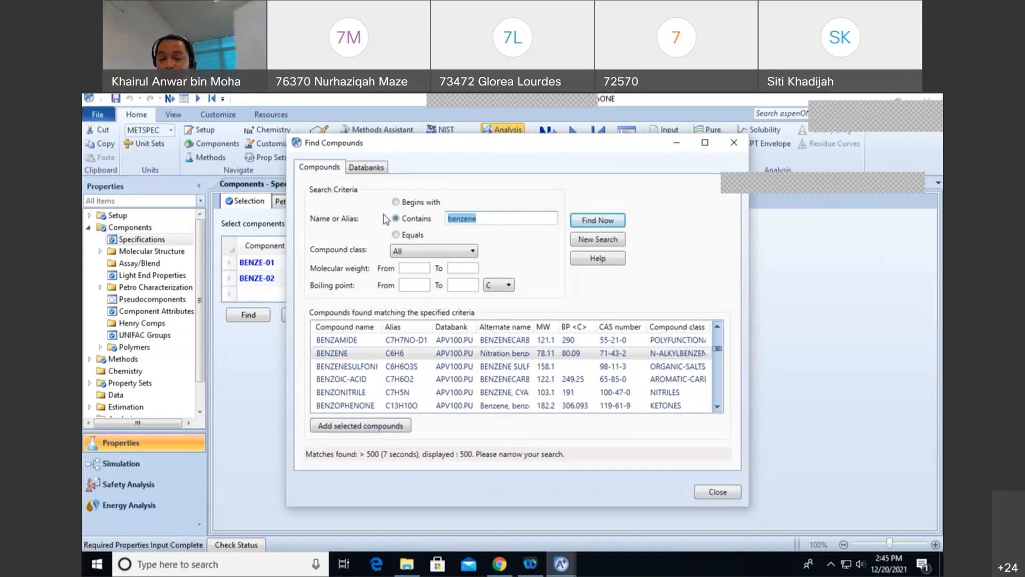
# Step: Find compounds whose name contains toluene and try to add TOLUENE (C7H8) to the component list, accepting the parameter update
pyautogui.write('toluene')
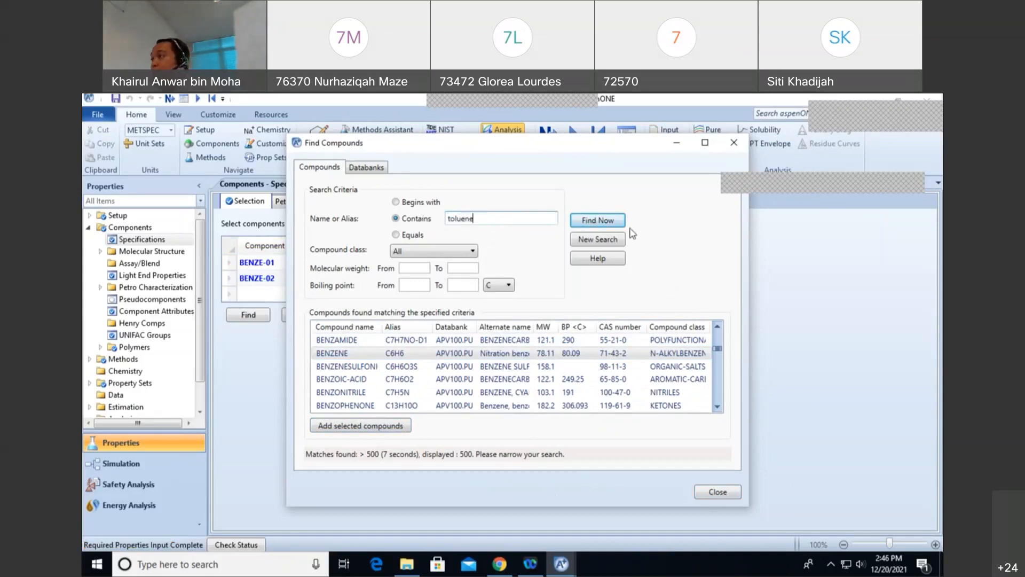
pyautogui.click(613, 221)
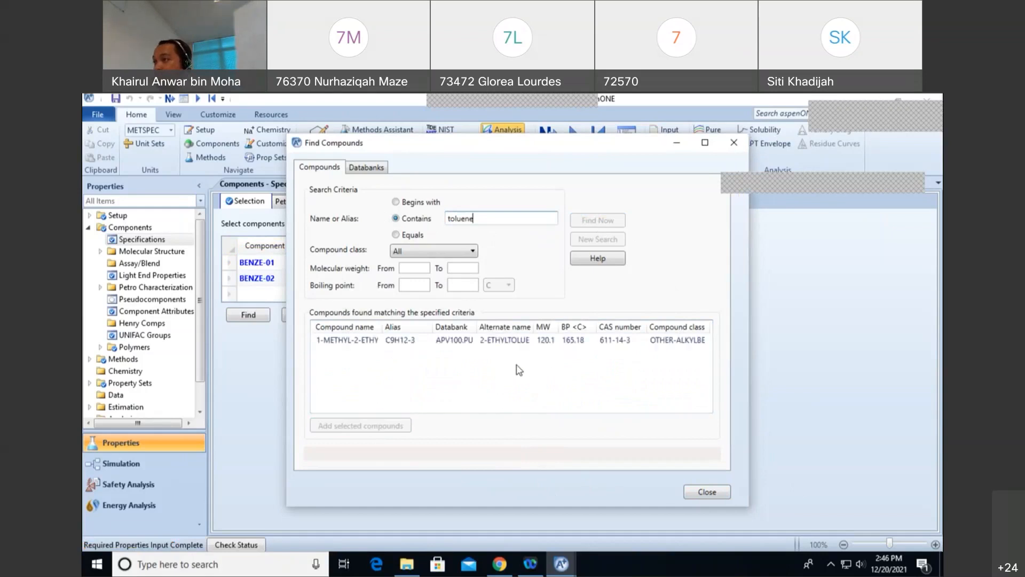
pyautogui.scroll(-15, 451, 380)
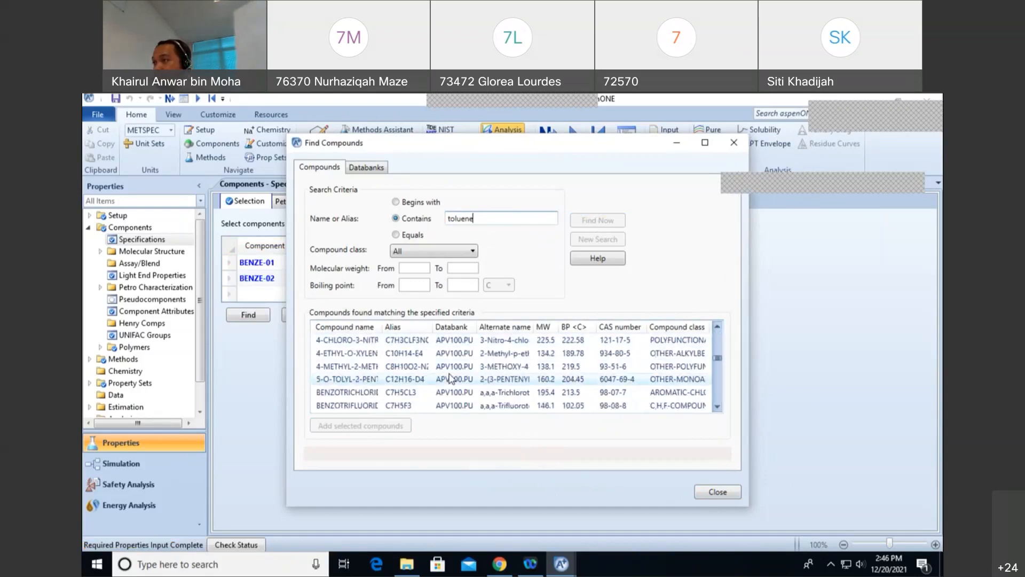
pyautogui.scroll(-10, 451, 379)
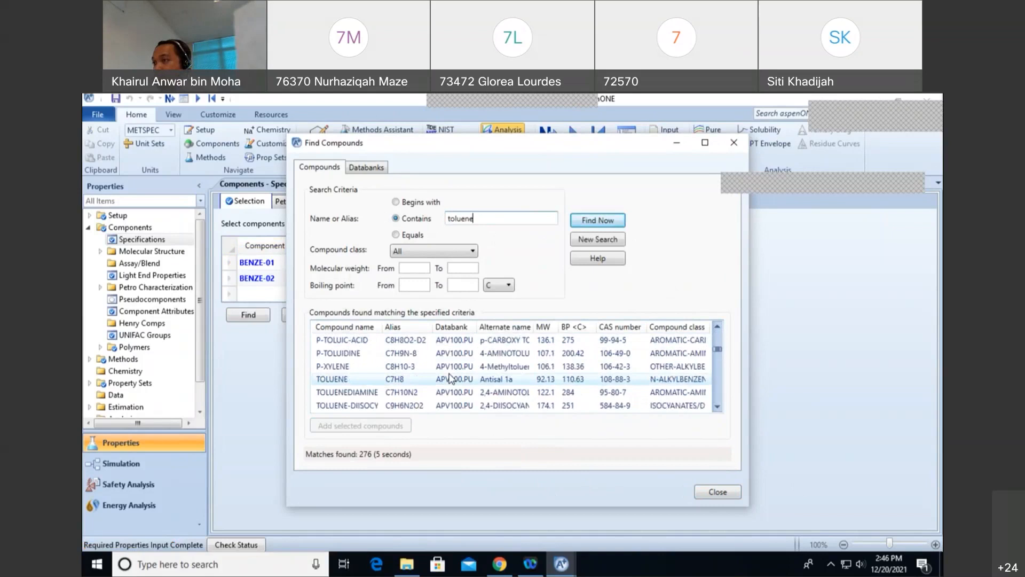
pyautogui.scroll(1, 452, 379)
pyautogui.click(373, 380)
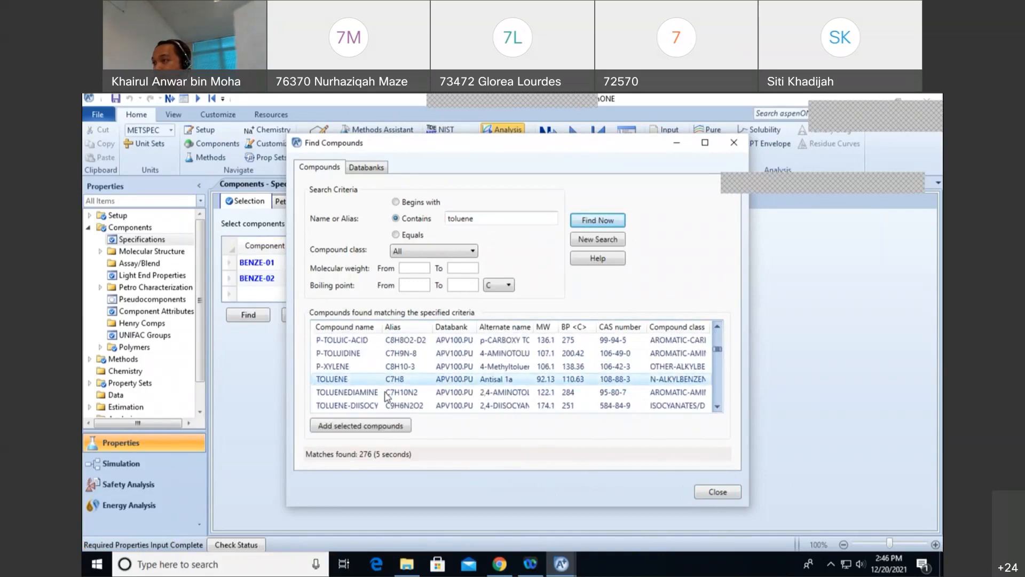
pyautogui.click(378, 429)
pyautogui.click(597, 341)
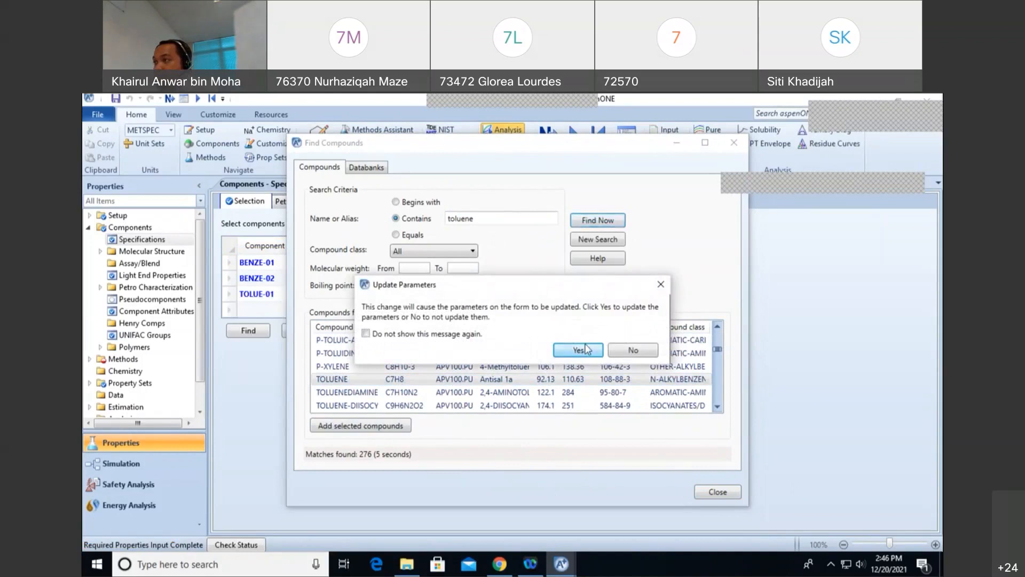
pyautogui.click(584, 350)
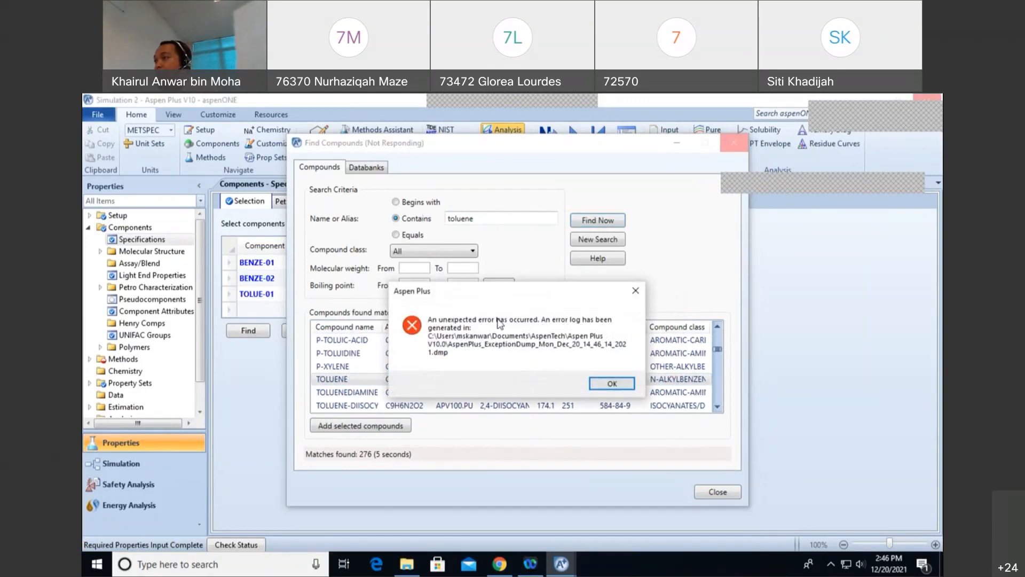
pyautogui.click(612, 383)
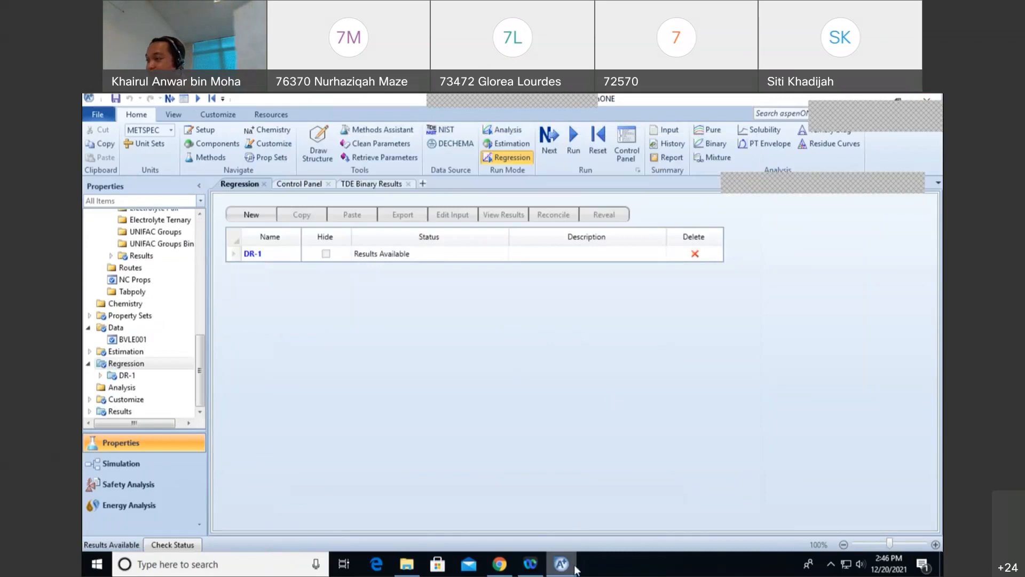
# Step: Create a new simulation from the Specialty Chemicals with Metric Units template and dismiss the product registration window
pyautogui.click(97, 114)
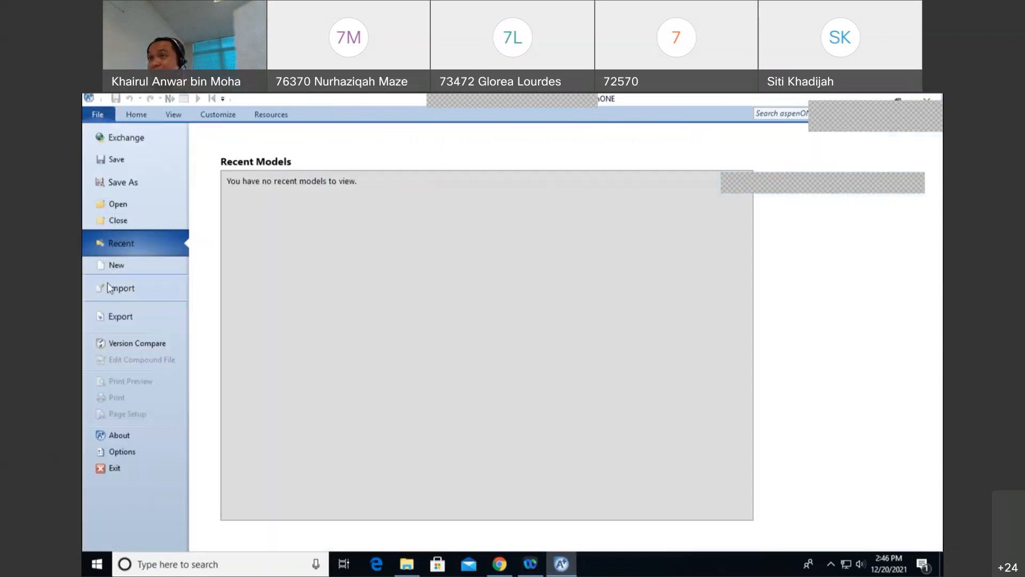
pyautogui.click(112, 265)
pyautogui.click(416, 321)
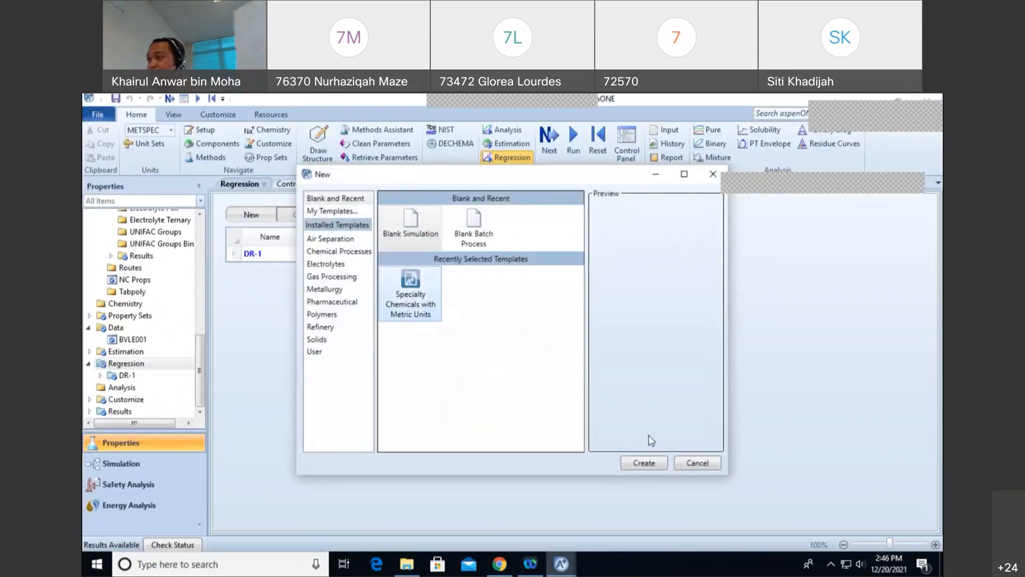
pyautogui.click(633, 465)
pyautogui.click(551, 350)
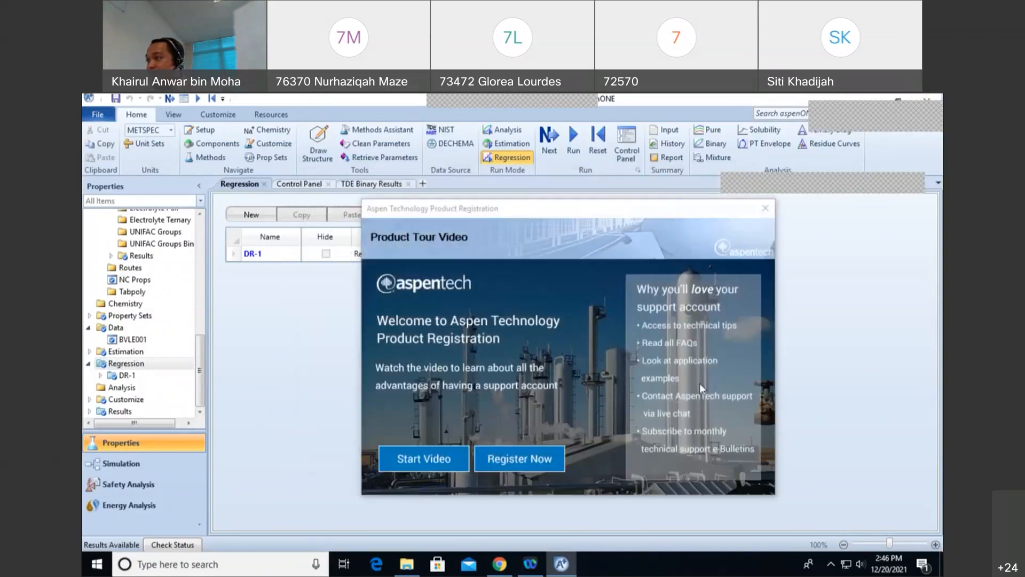
pyautogui.click(765, 208)
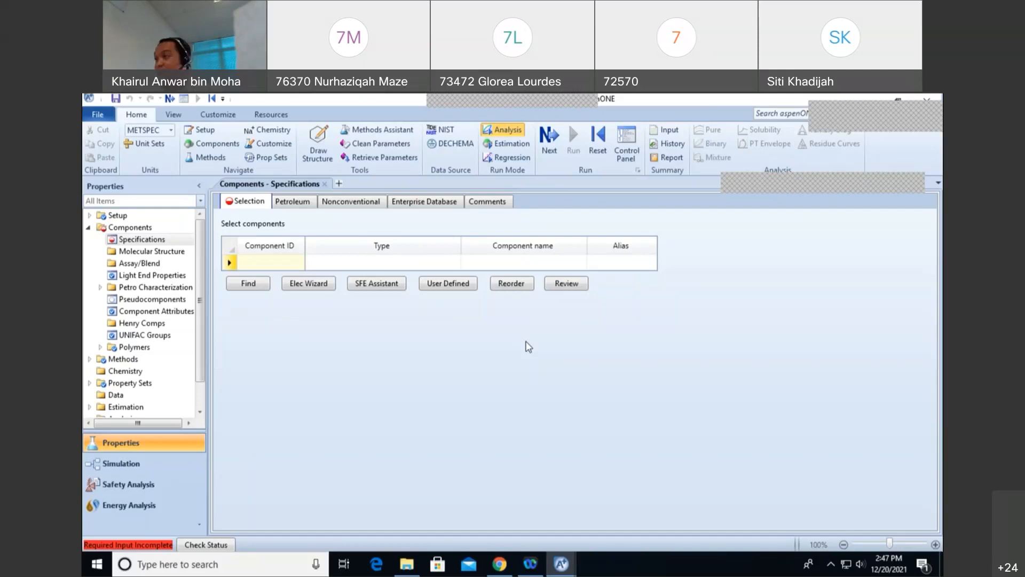
# Step: Find compounds whose name contains benzene and add BENZENE (C6H6) as the first component
pyautogui.click(254, 286)
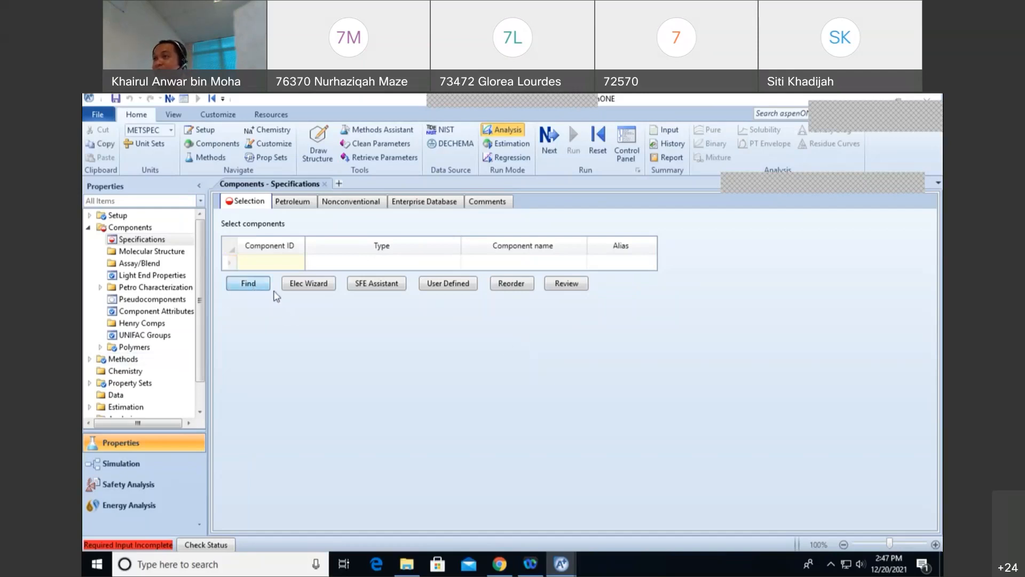
pyautogui.write('benzene')
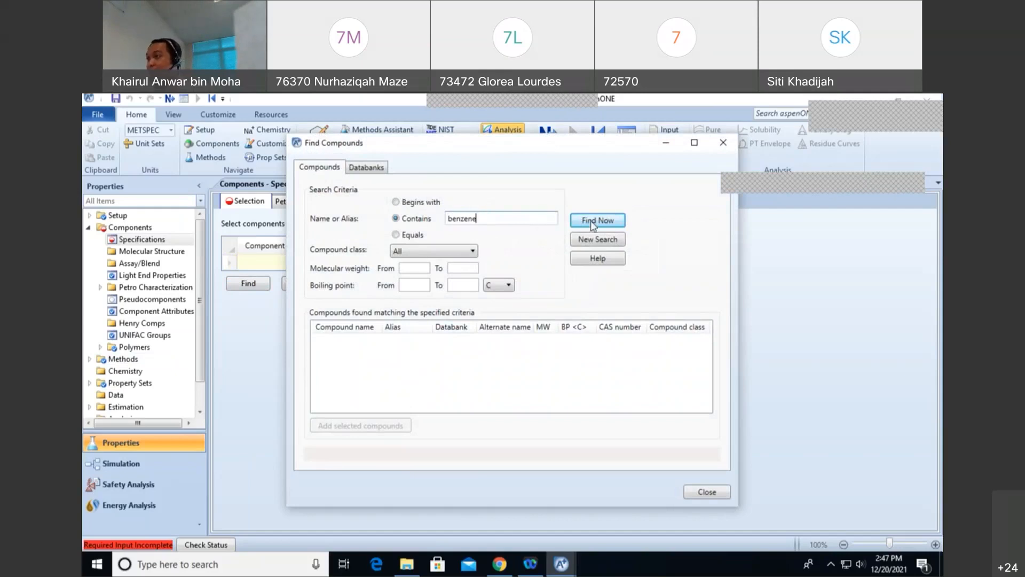
pyautogui.click(591, 222)
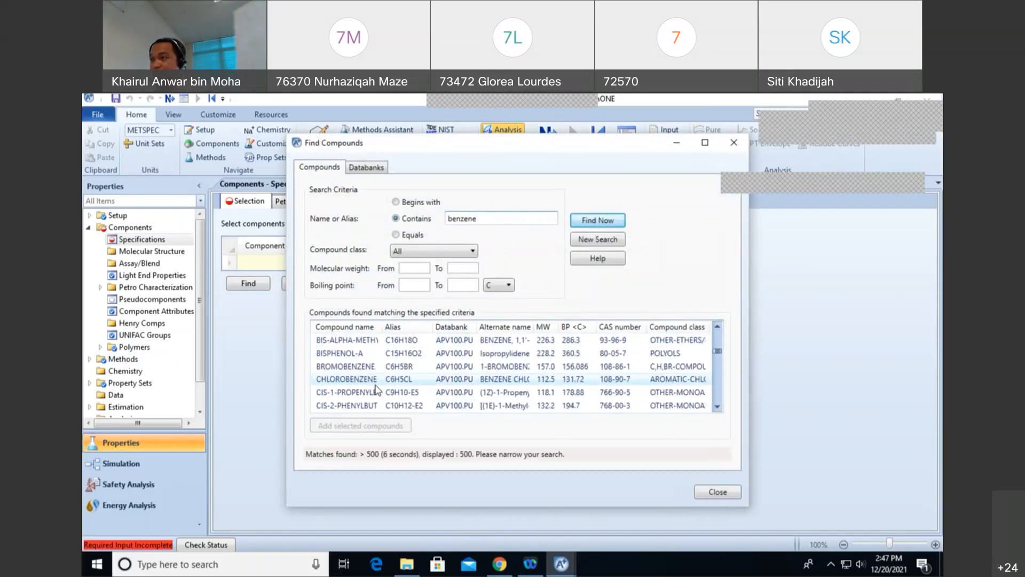
pyautogui.scroll(3, 376, 390)
pyautogui.click(349, 392)
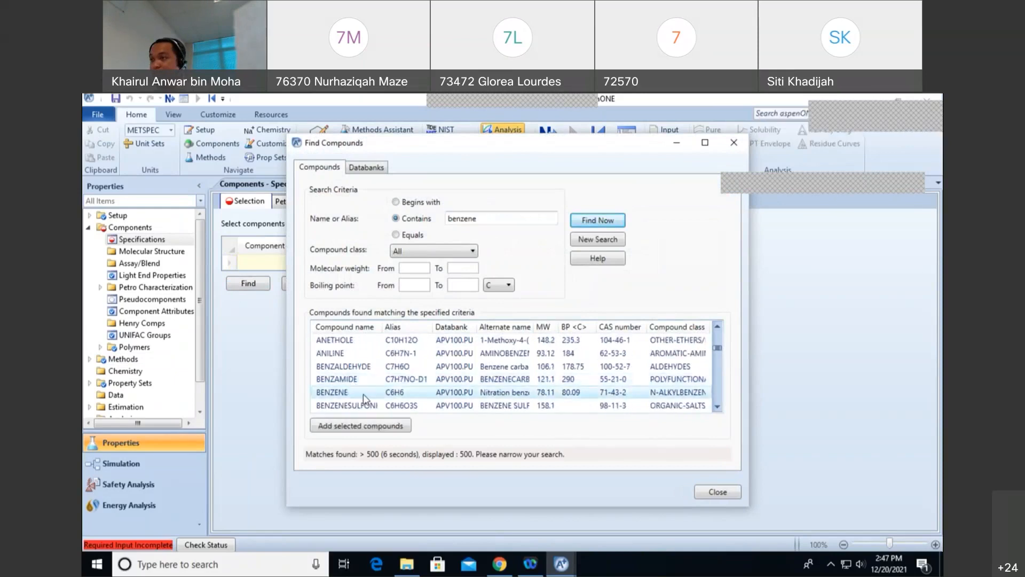
pyautogui.click(361, 426)
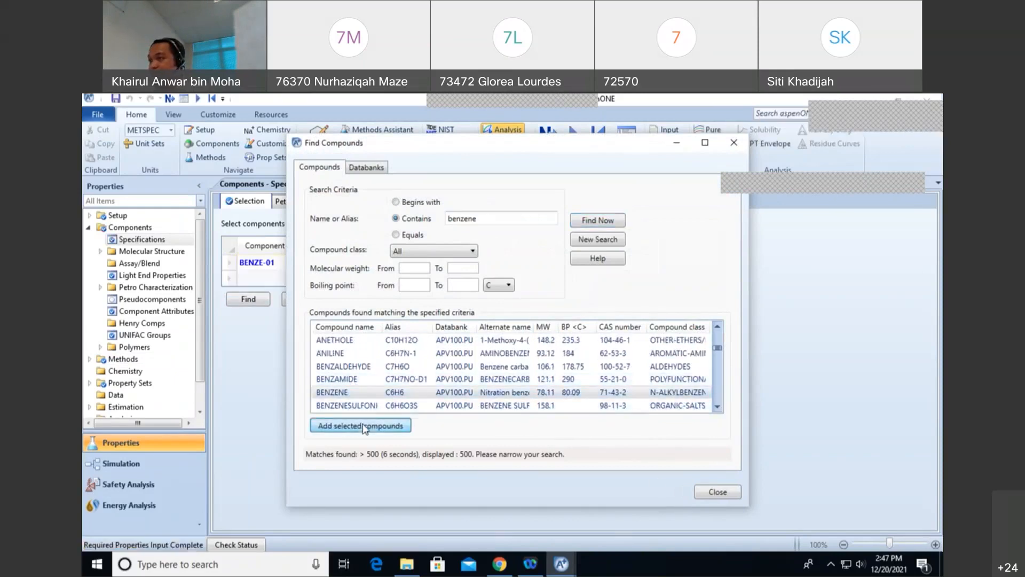
# Step: Add ANILINE from the benzene search results as an additional component and accept the parameter update
pyautogui.click(342, 353)
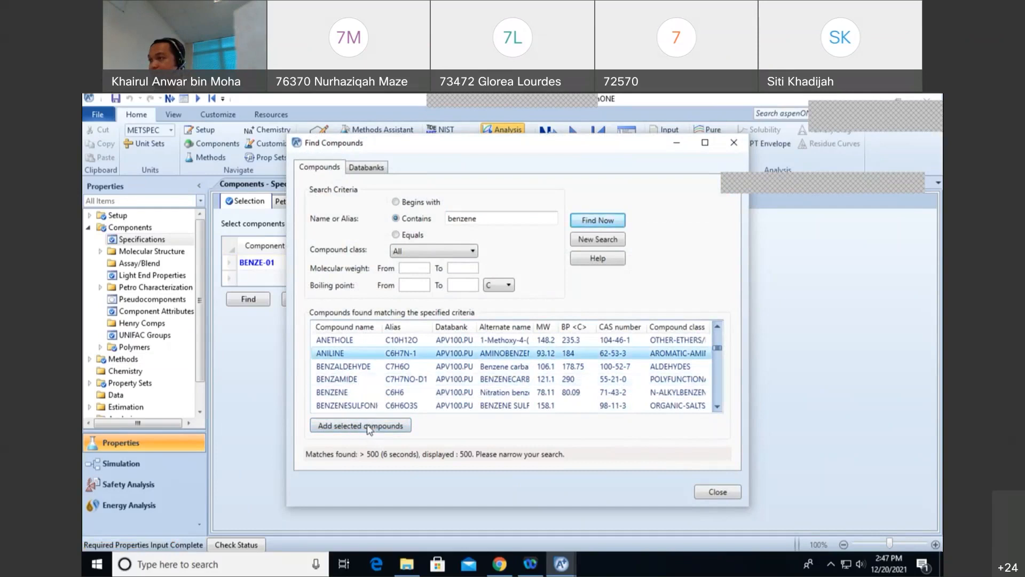
pyautogui.click(347, 426)
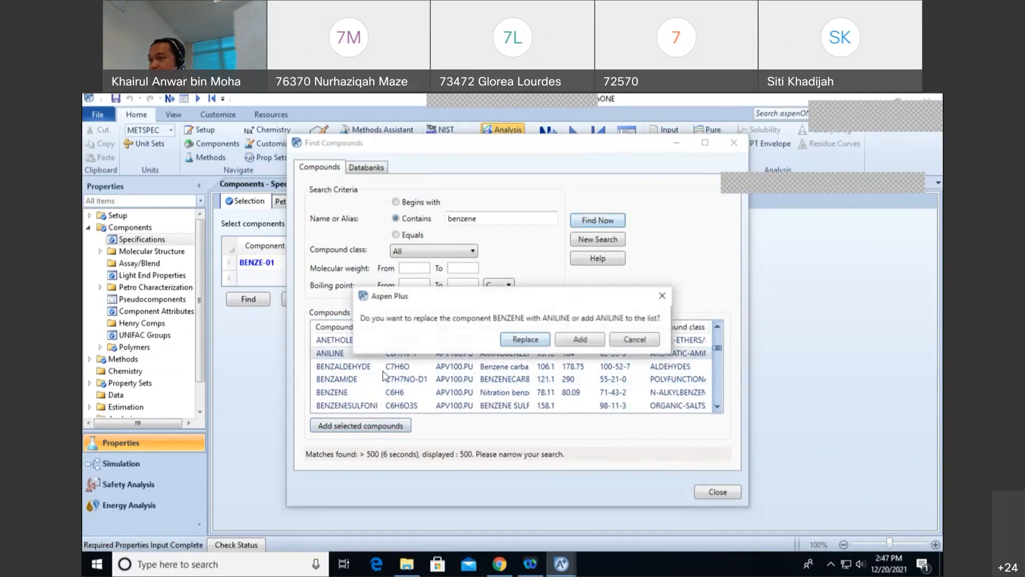
pyautogui.click(588, 343)
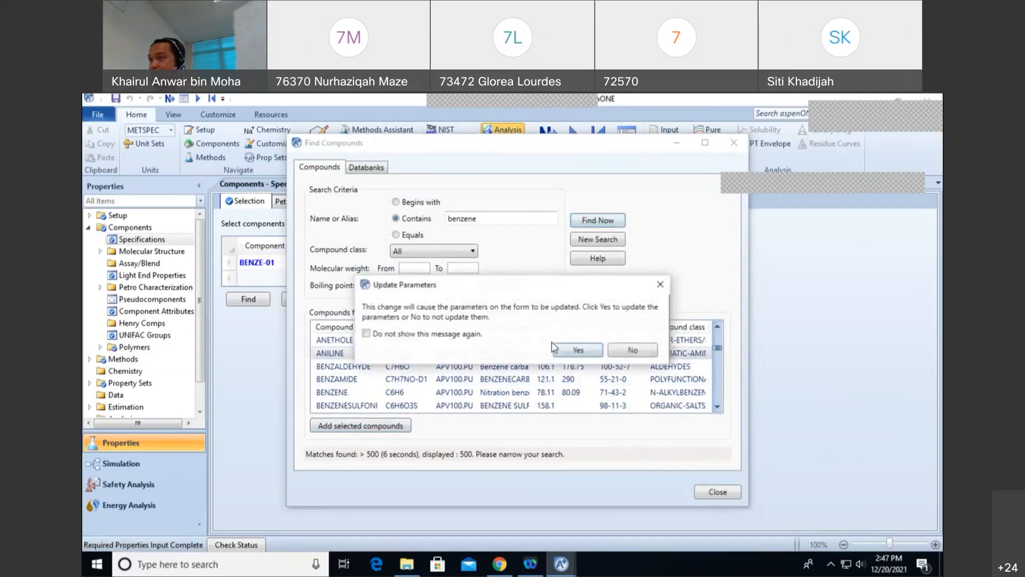
pyautogui.click(591, 350)
# Step: Find compounds whose name or alias contains toluene
pyautogui.click(499, 218)
pyautogui.doubleClick(465, 218)
pyautogui.write('toluene')
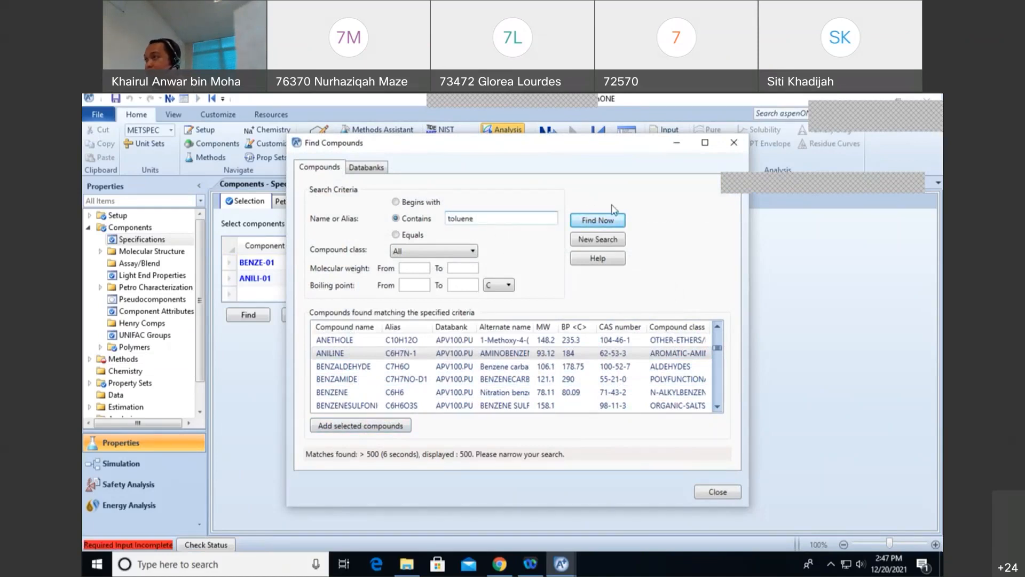
pyautogui.click(614, 221)
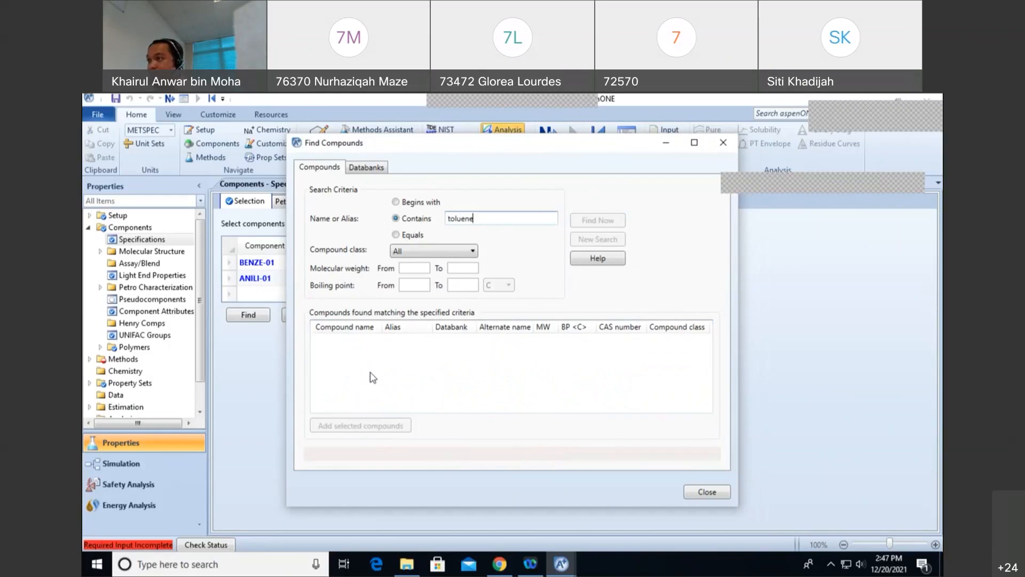
# Step: Look through the toluene matches for the plain compound, widening the compound name and alternate name columns to read the full names
pyautogui.scroll(3, 374, 374)
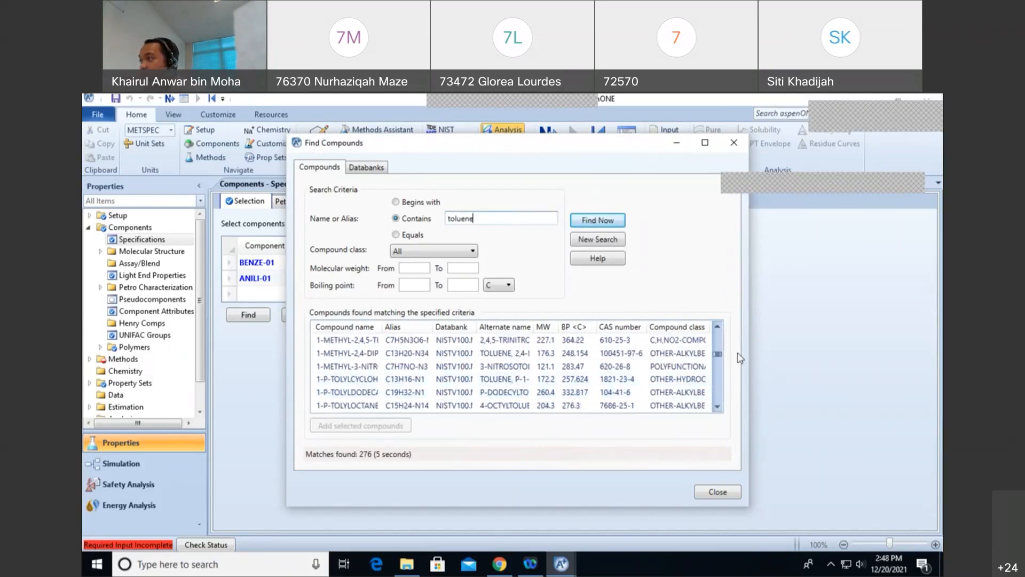
pyautogui.moveTo(719, 354); pyautogui.dragTo(725, 406)
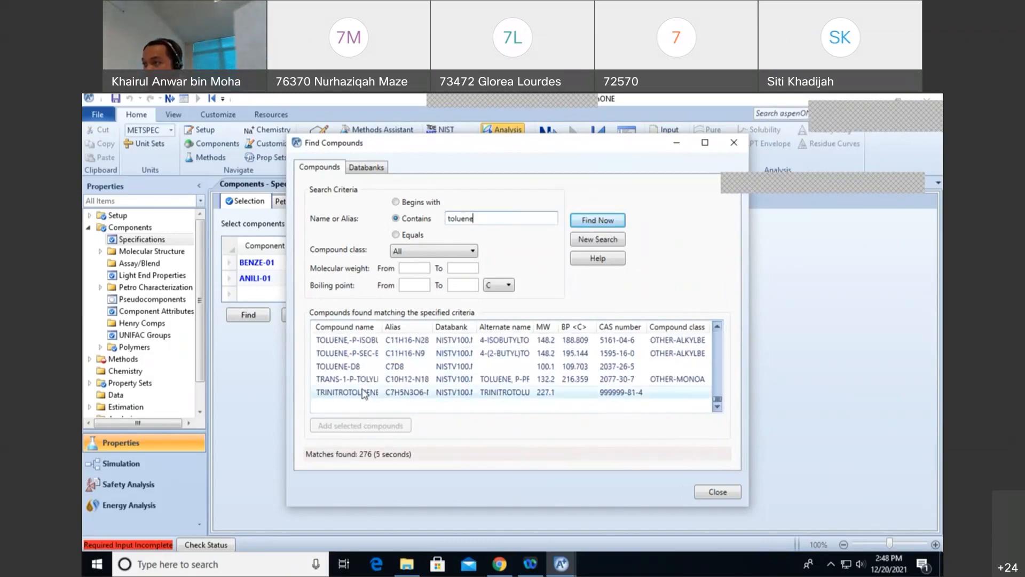
pyautogui.scroll(10, 363, 391)
pyautogui.scroll(15, 363, 391)
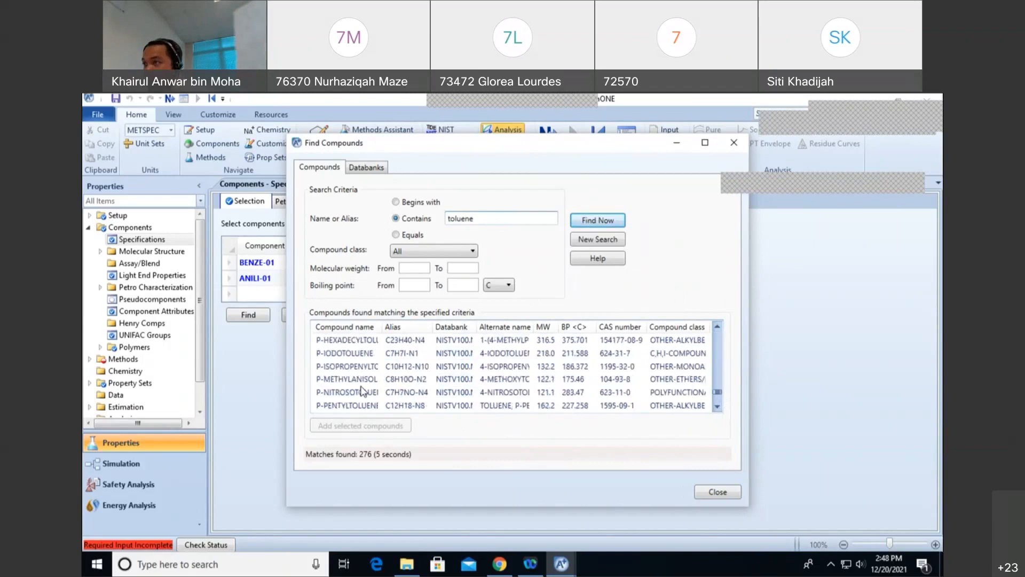
pyautogui.scroll(10, 363, 391)
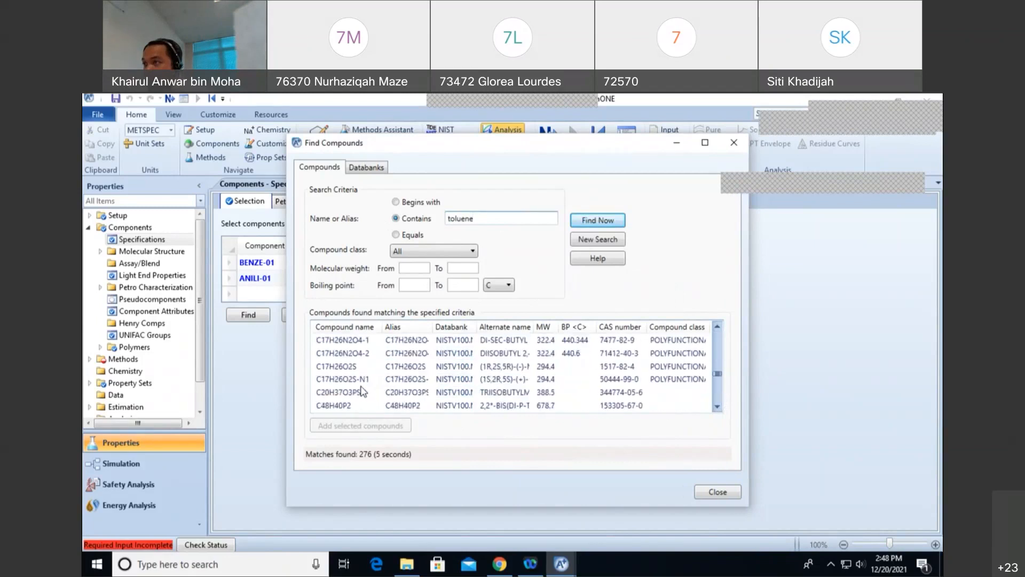
pyautogui.moveTo(718, 370); pyautogui.dragTo(728, 427)
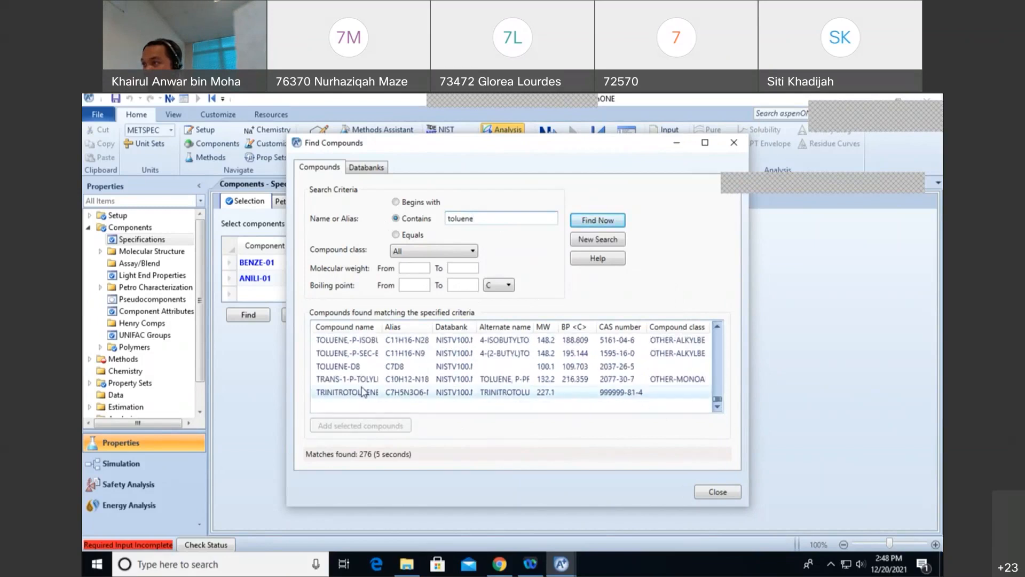
pyautogui.click(366, 368)
pyautogui.scroll(3, 367, 389)
pyautogui.moveTo(382, 327); pyautogui.dragTo(612, 342)
pyautogui.scroll(2, 421, 377)
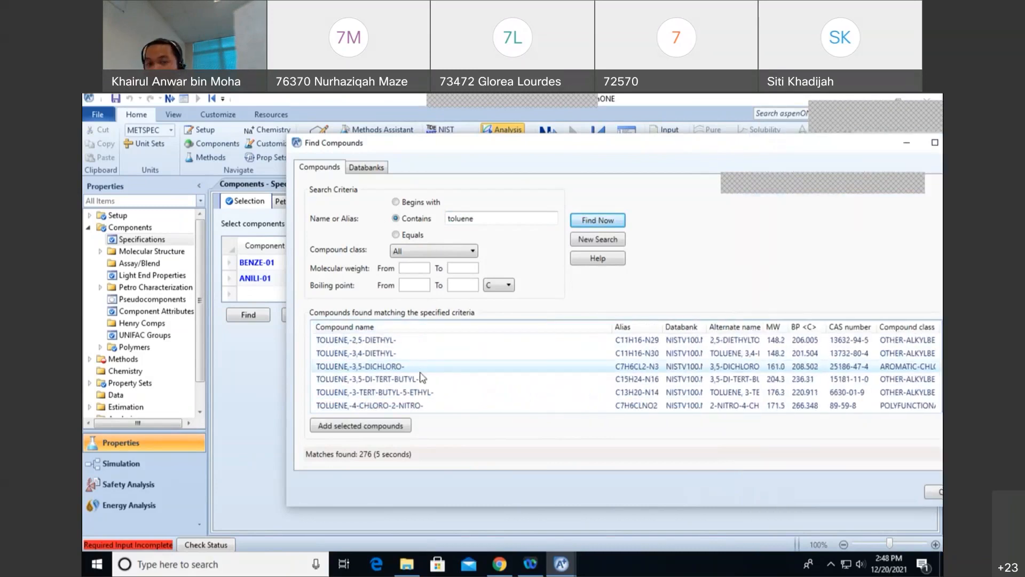
pyautogui.scroll(3, 420, 378)
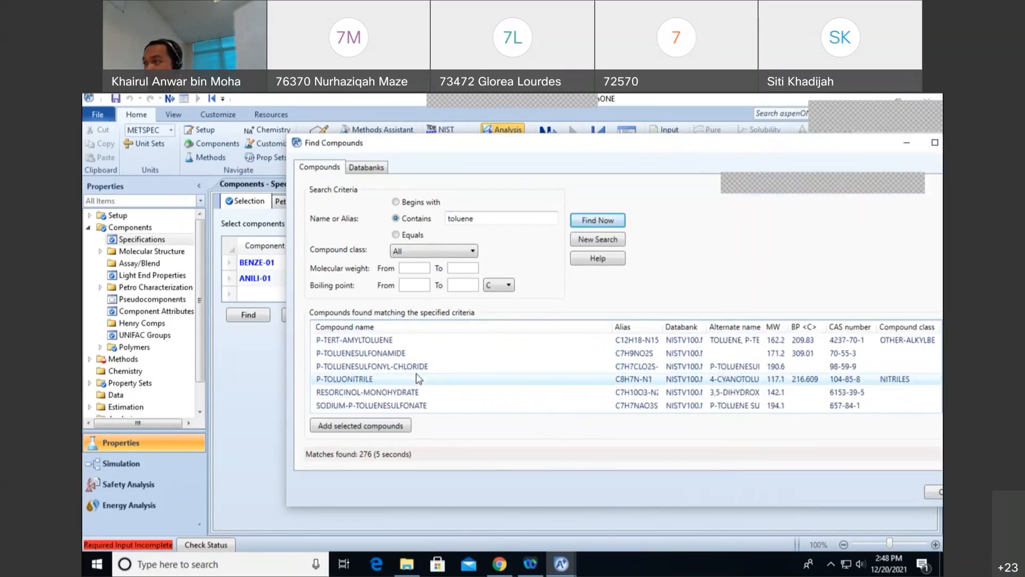
pyautogui.scroll(3, 405, 373)
pyautogui.scroll(-6, 406, 370)
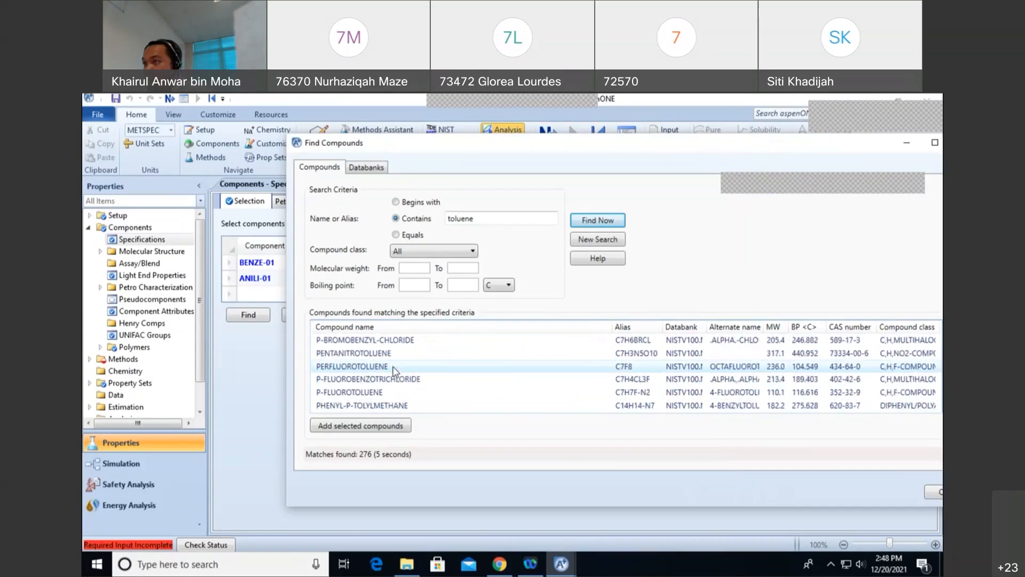
pyautogui.scroll(-3, 428, 369)
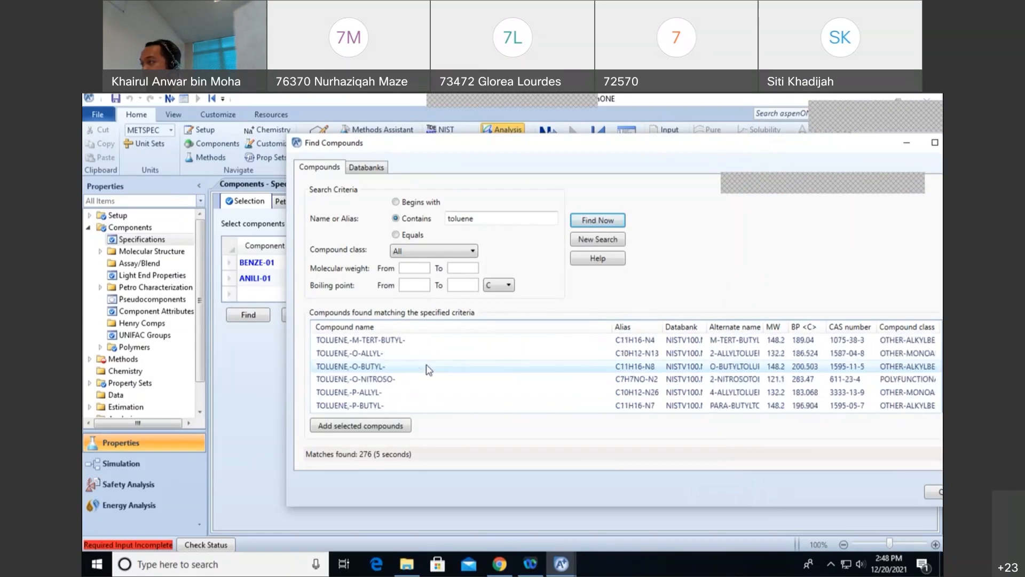
pyautogui.click(428, 368)
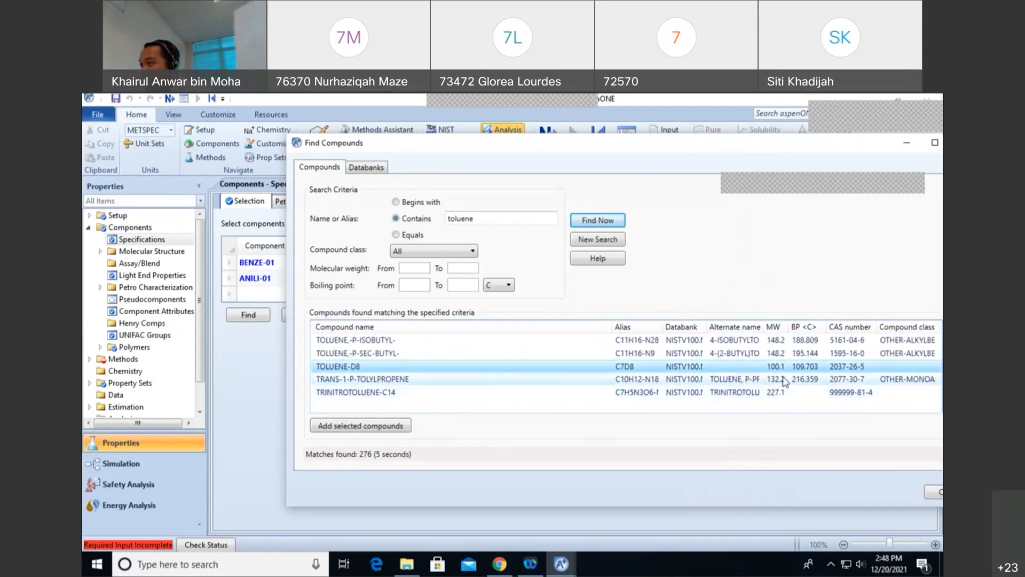
pyautogui.moveTo(764, 327); pyautogui.dragTo(826, 342)
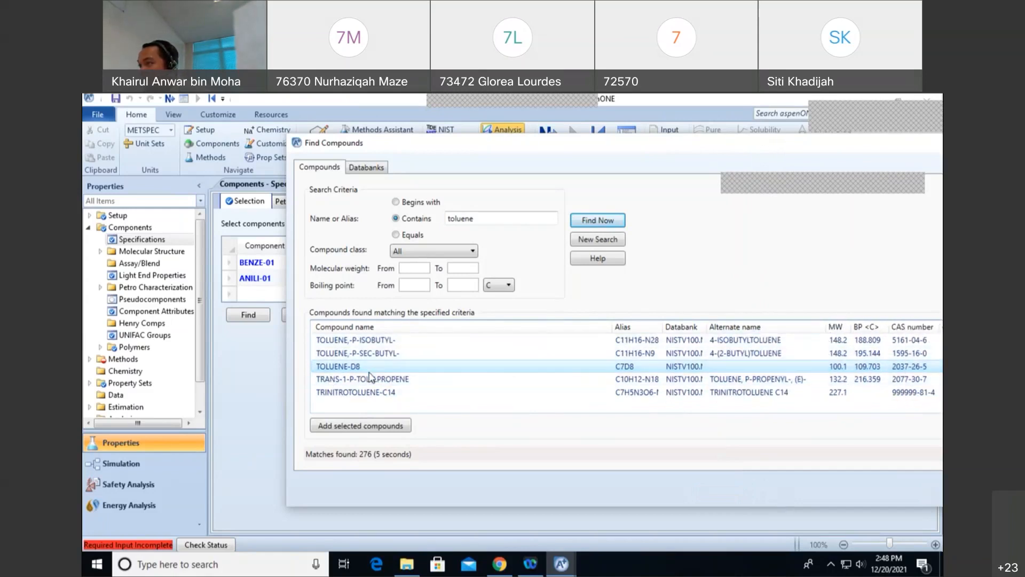
pyautogui.scroll(10, 369, 377)
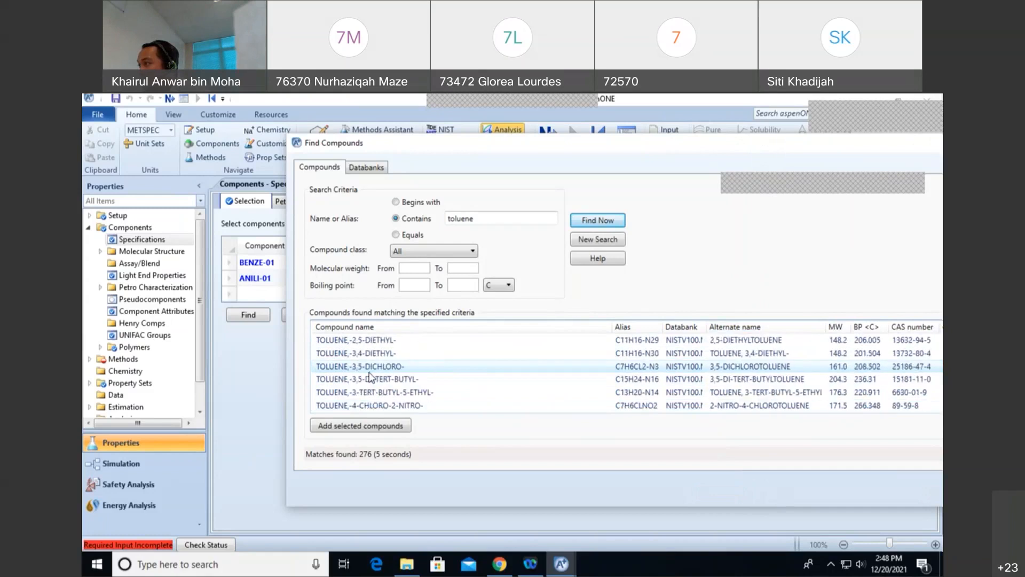
pyautogui.scroll(-10, 370, 377)
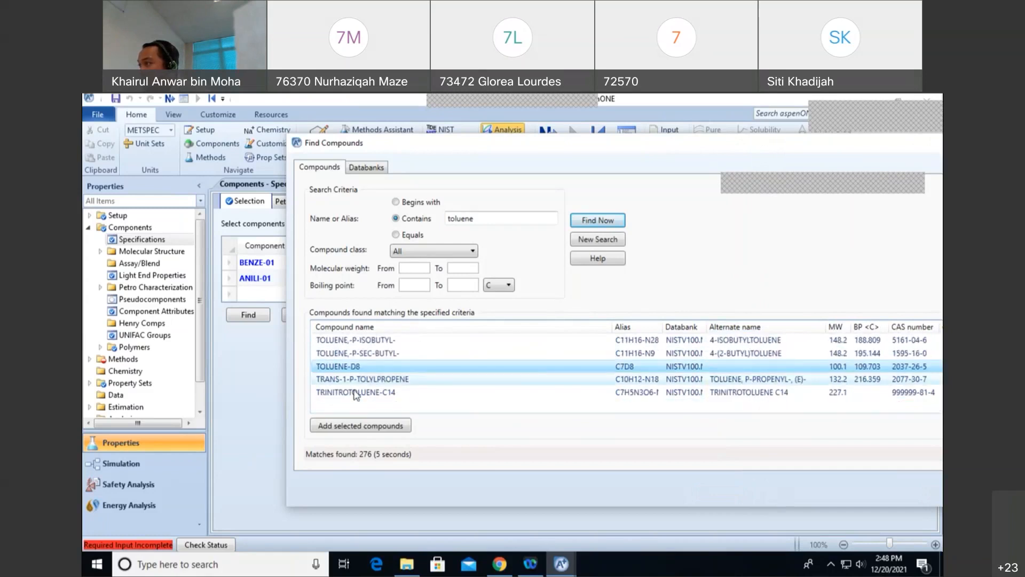
# Step: Add TRANS-1-P-TOLYLPROPENE (C10H12-N18) as the third component, accept the parameter update and close the compound search
pyautogui.click(352, 380)
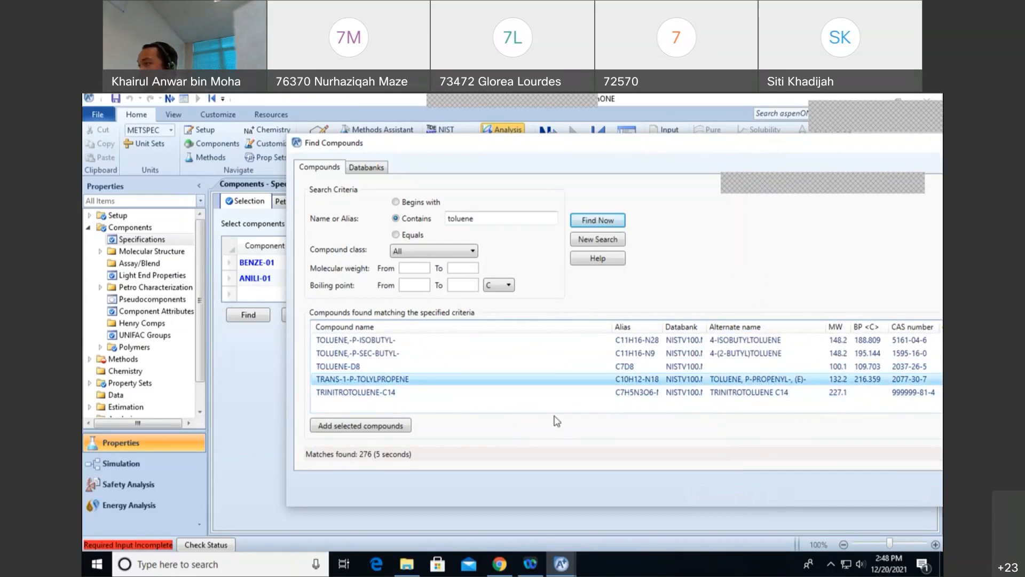
pyautogui.moveTo(596, 150); pyautogui.dragTo(624, 144)
pyautogui.click(319, 423)
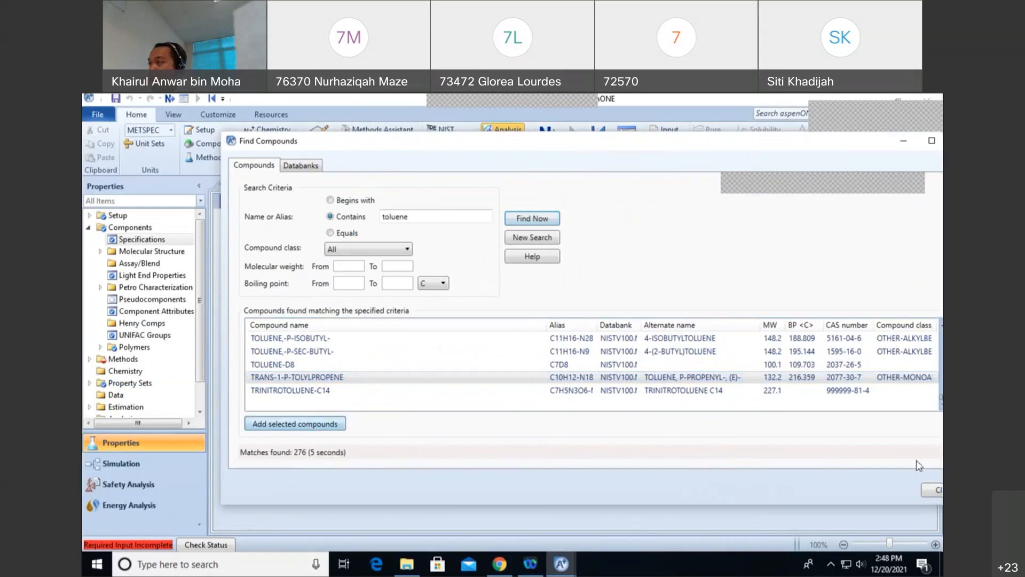
pyautogui.click(575, 342)
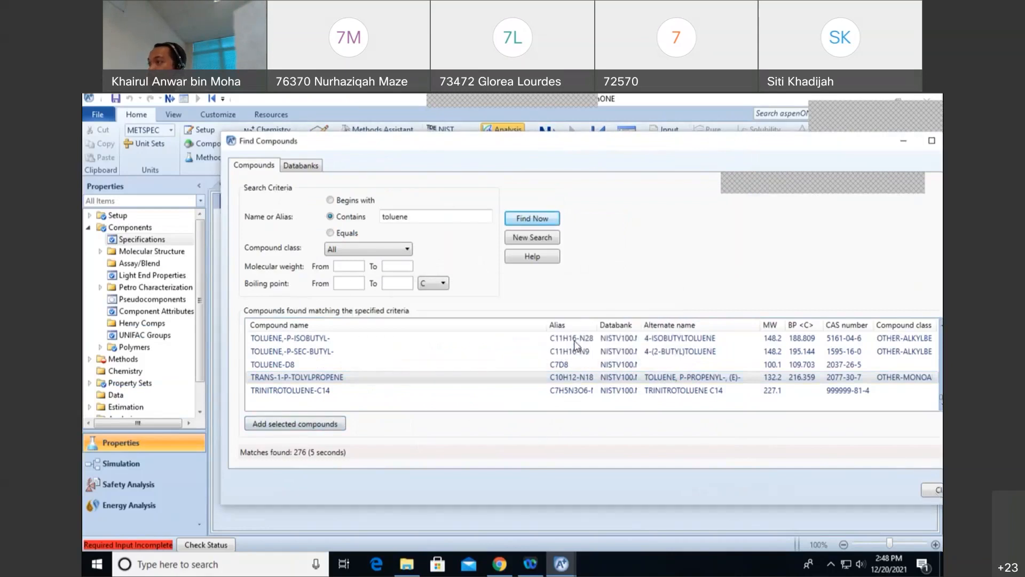
pyautogui.click(931, 492)
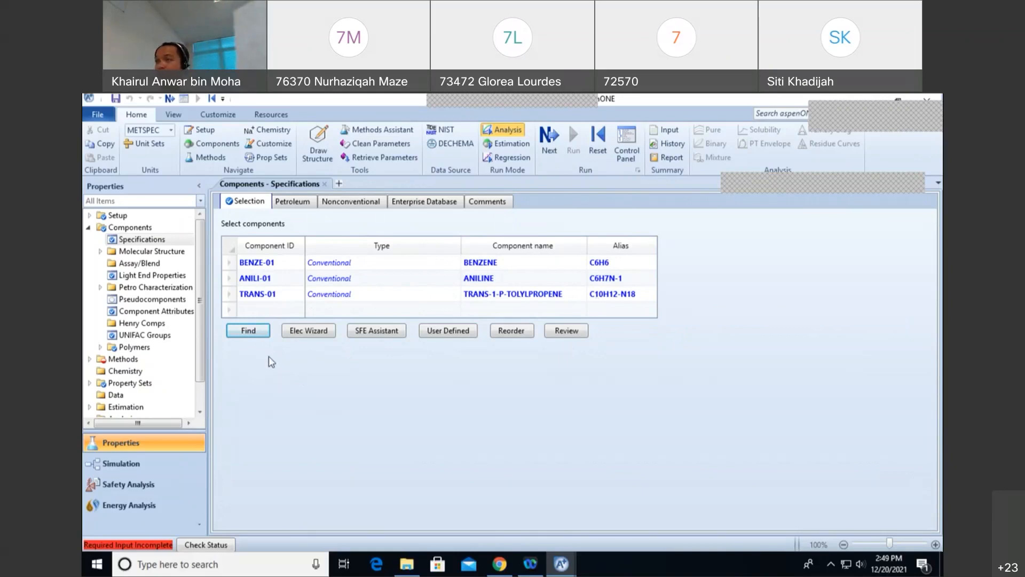
# Step: Rename the component ID BENZE-01 to BENZENE, keeping the existing component
pyautogui.click(273, 263)
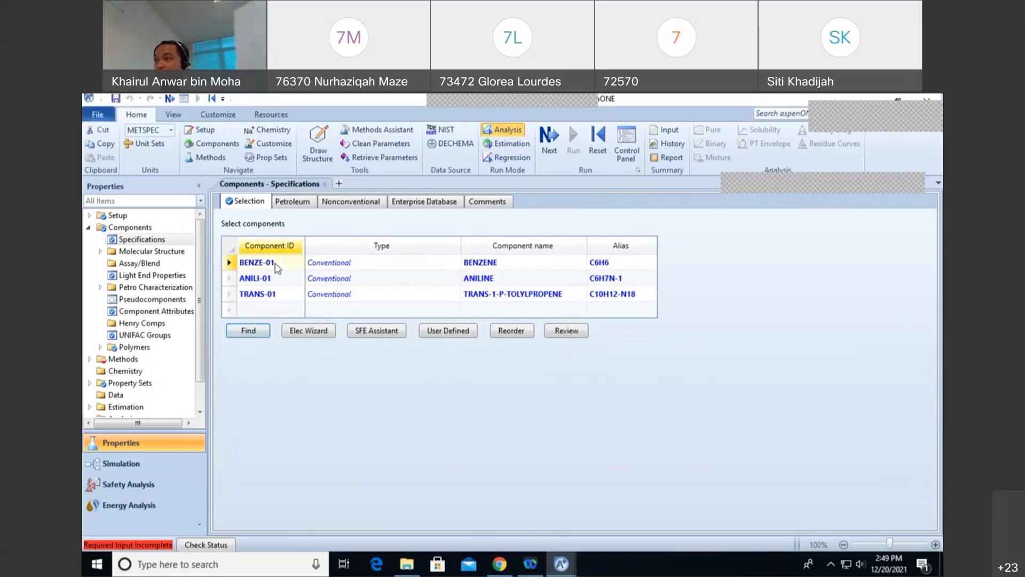
pyautogui.press('BackSpace')
pyautogui.press('BackSpace')
pyautogui.press('BackSpace')
pyautogui.write('N')
pyautogui.press('Return')
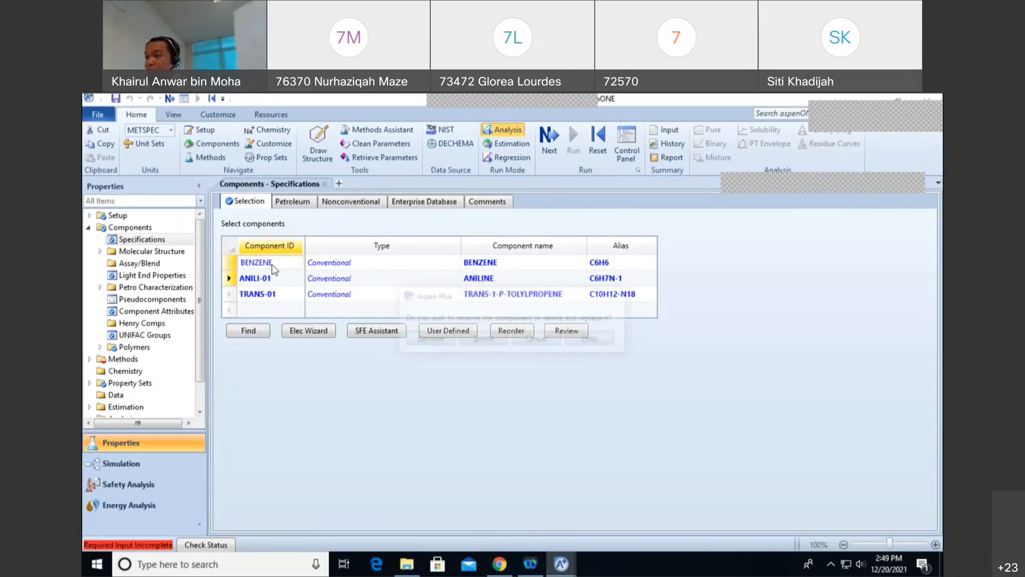
pyautogui.click(427, 340)
# Step: Rename the component ID ANILI-01 to ANILINE, keeping the existing component
pyautogui.click(278, 278)
pyautogui.write('ABN')
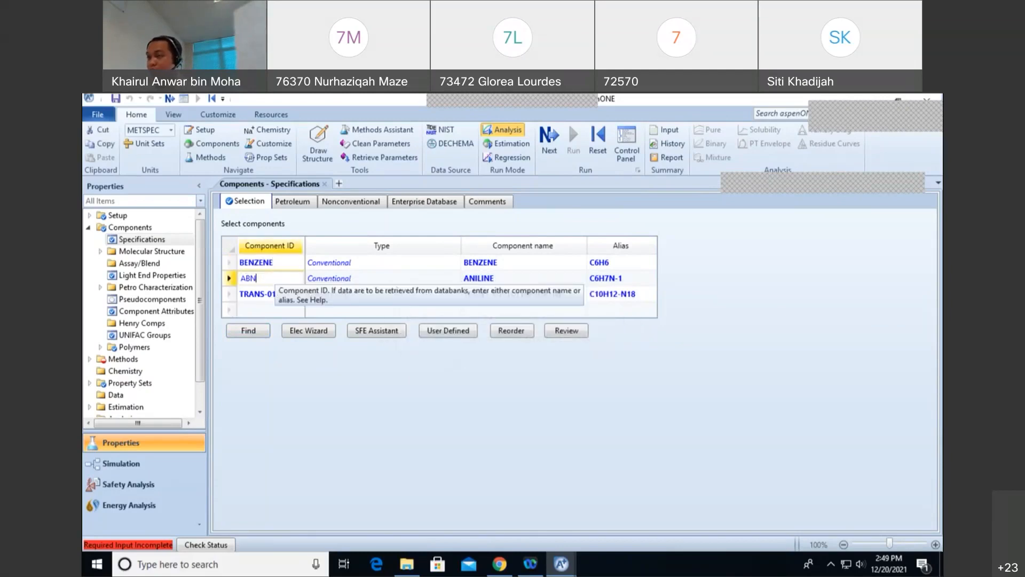
pyautogui.write('LINE')
pyautogui.press('Return')
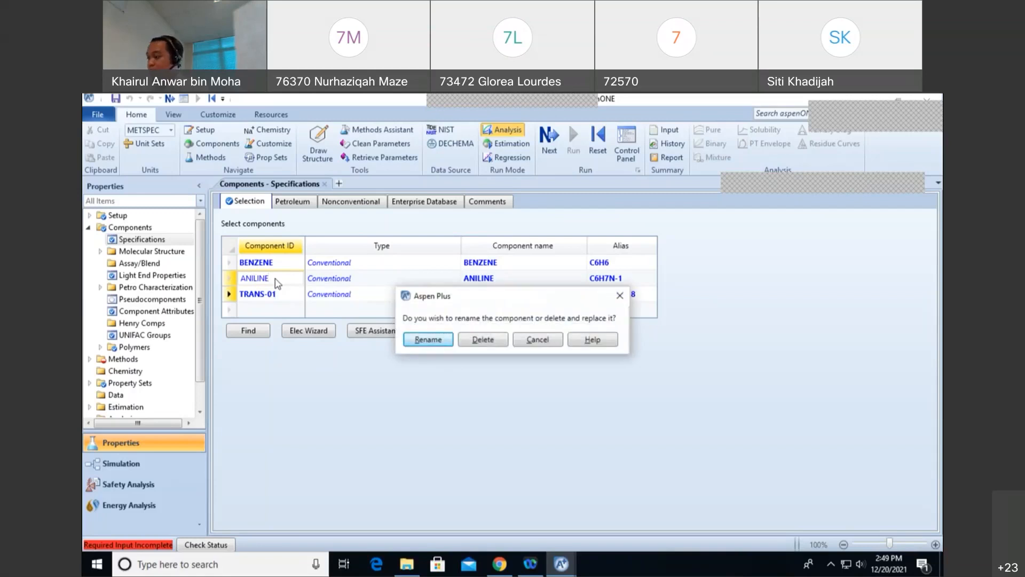
pyautogui.press('Return')
# Step: Rename the component ID TRANS-01 to TOLUENE, keeping the existing component
pyautogui.click(277, 294)
pyautogui.click(277, 294)
pyautogui.write('TOL')
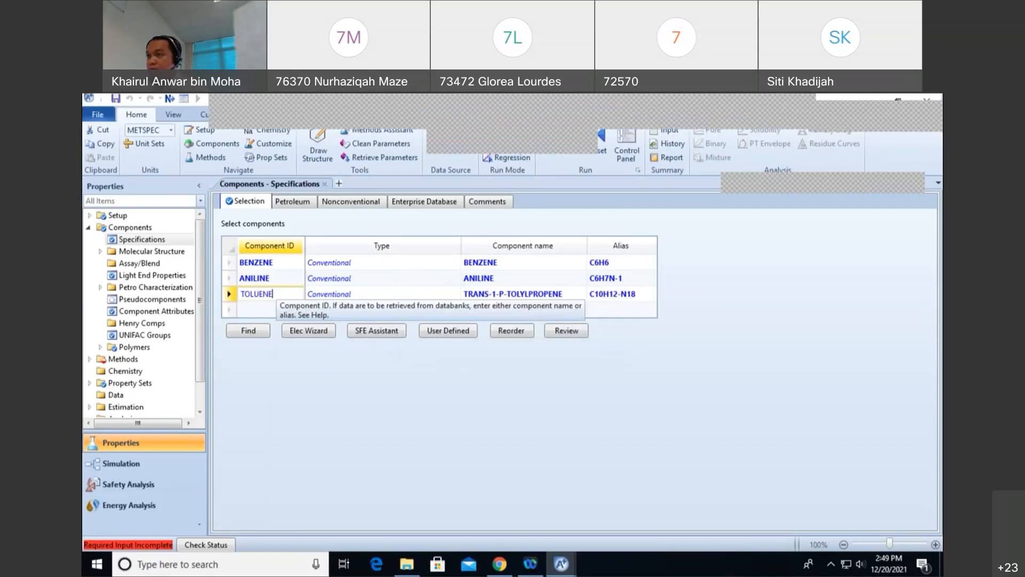
pyautogui.write('UENE')
pyautogui.press('Return')
pyautogui.click(433, 340)
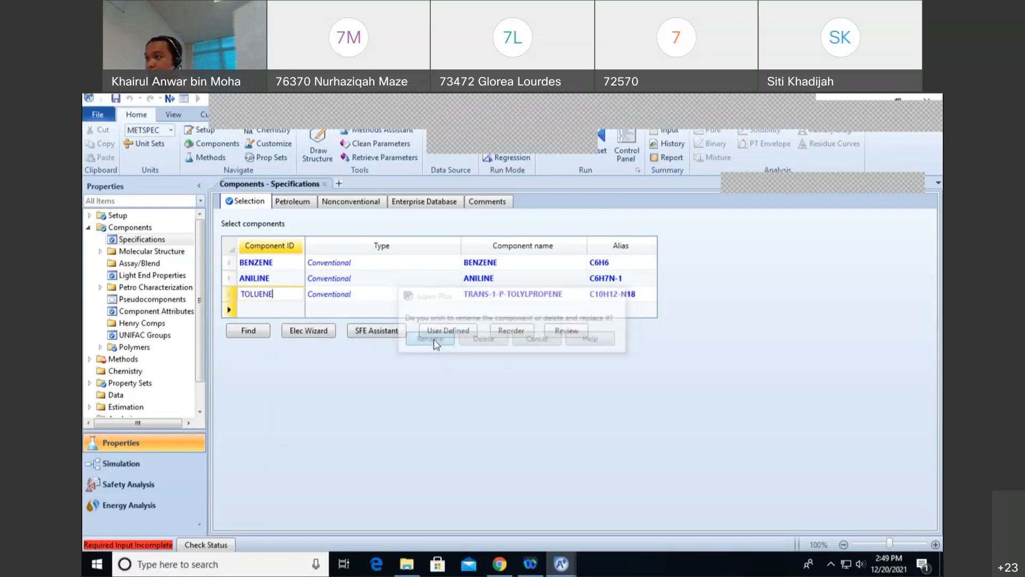
pyautogui.click(509, 299)
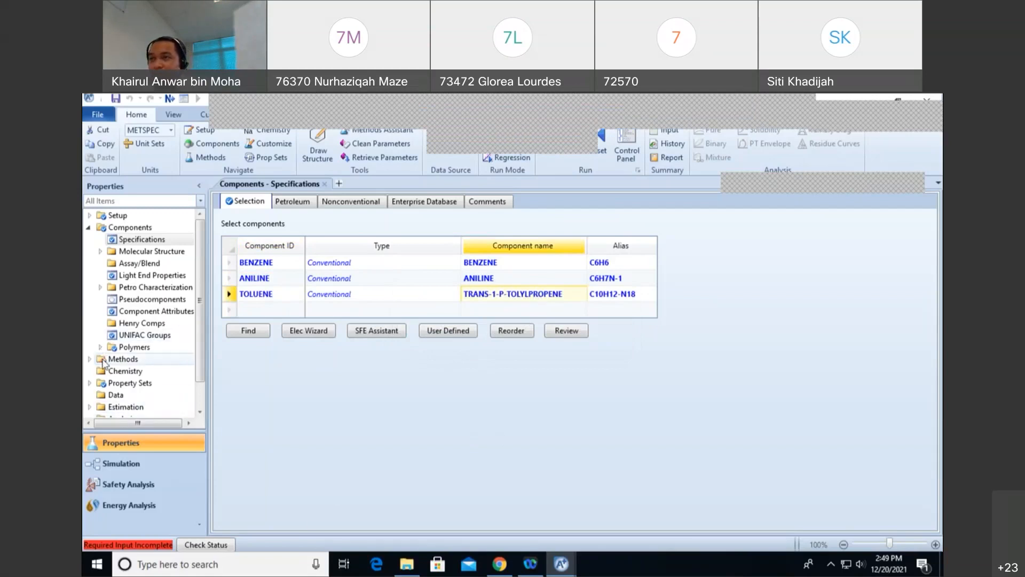
# Step: Review the global property method and open the NRTL-1 binary interaction parameters under Methods
pyautogui.click(121, 360)
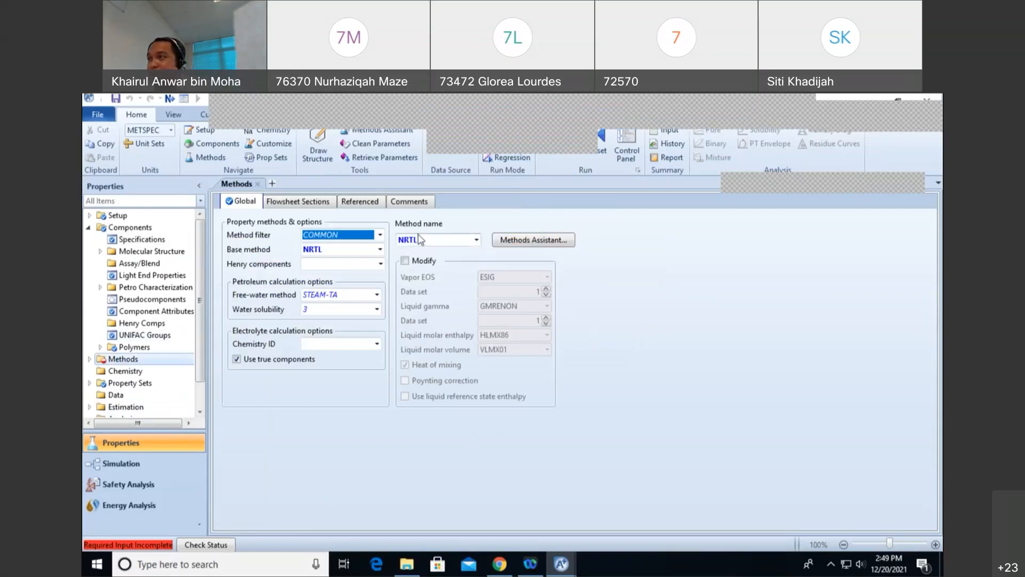
pyautogui.scroll(-1, 149, 369)
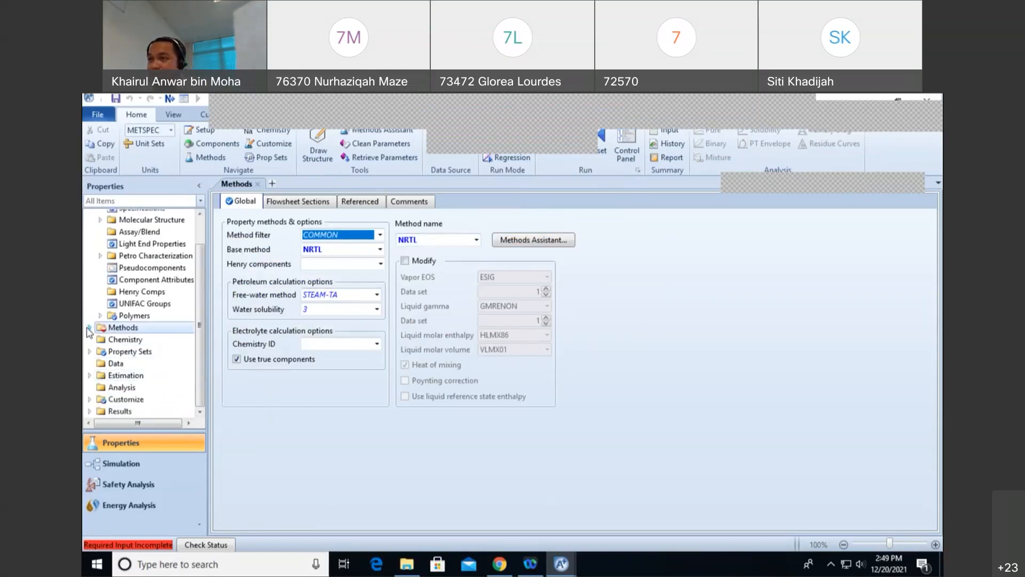
pyautogui.click(89, 332)
pyautogui.click(99, 335)
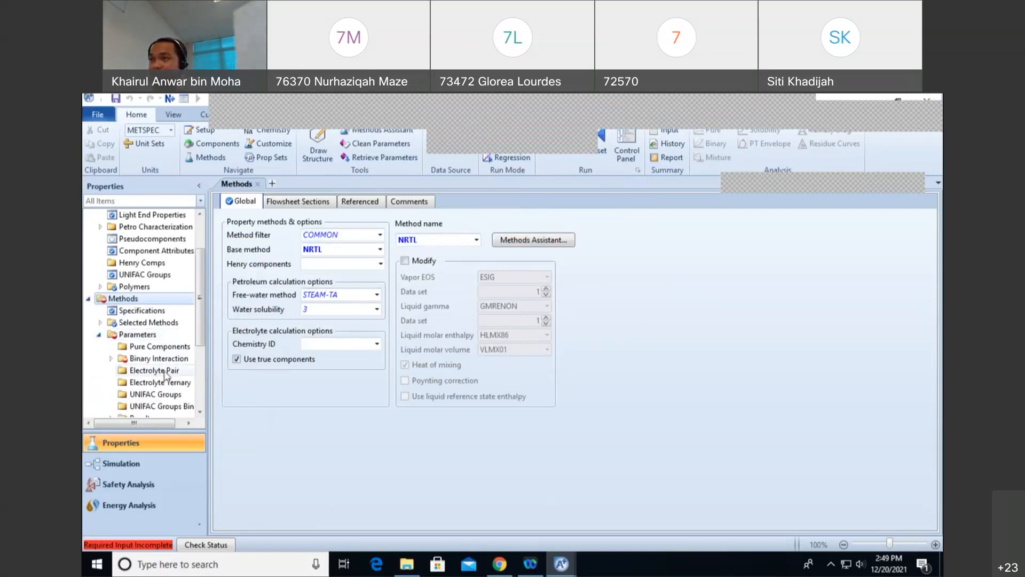
pyautogui.click(111, 358)
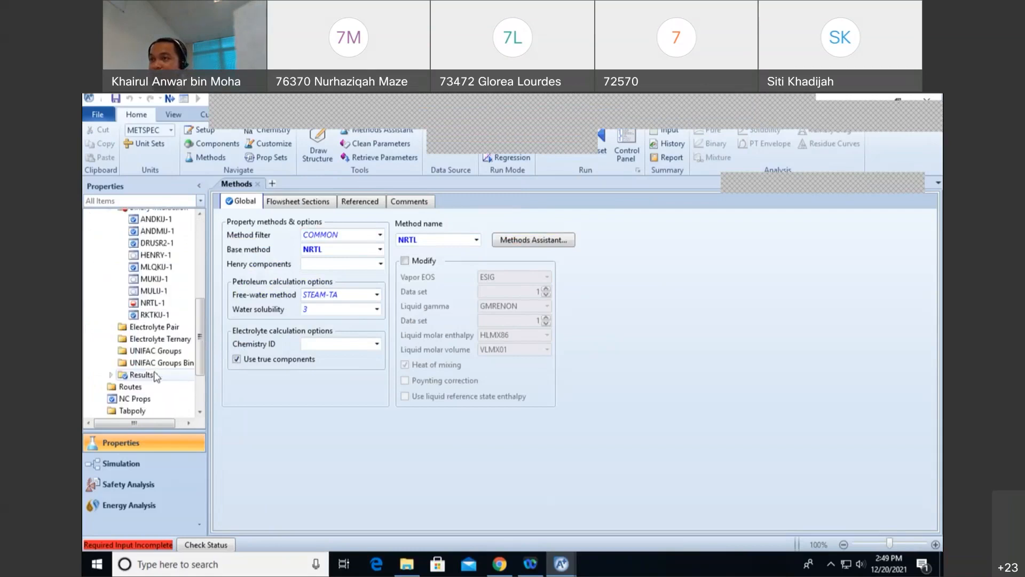
pyautogui.doubleClick(144, 303)
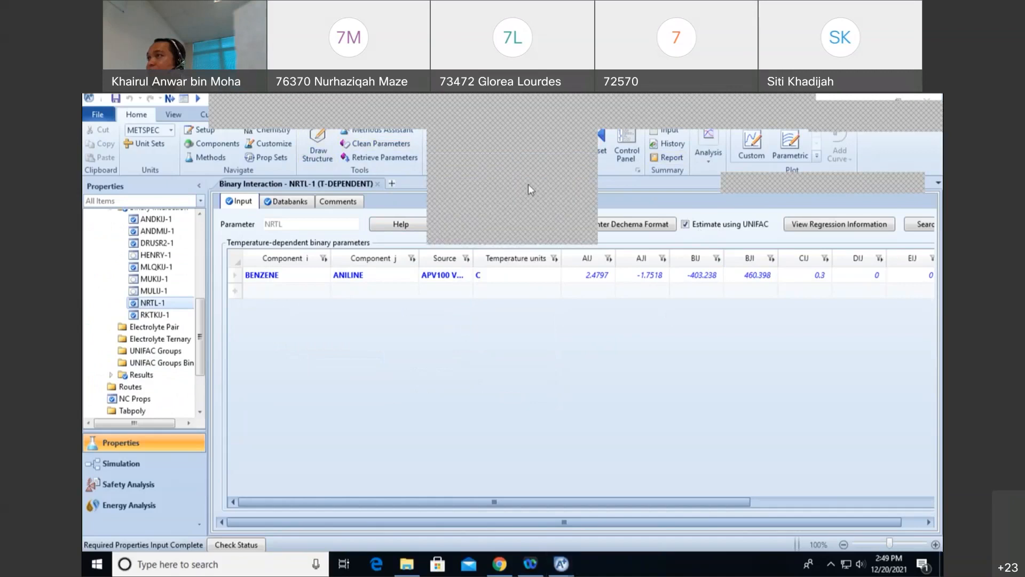
pyautogui.click(550, 398)
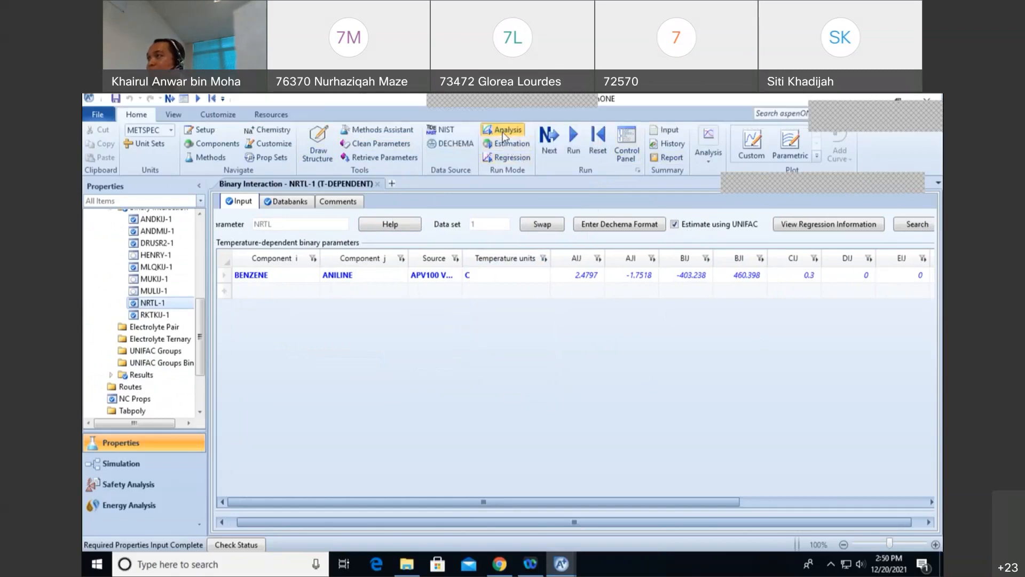
# Step: Run the property analysis and setup, and return to the NRTL-1 binary interaction parameters
pyautogui.click(549, 140)
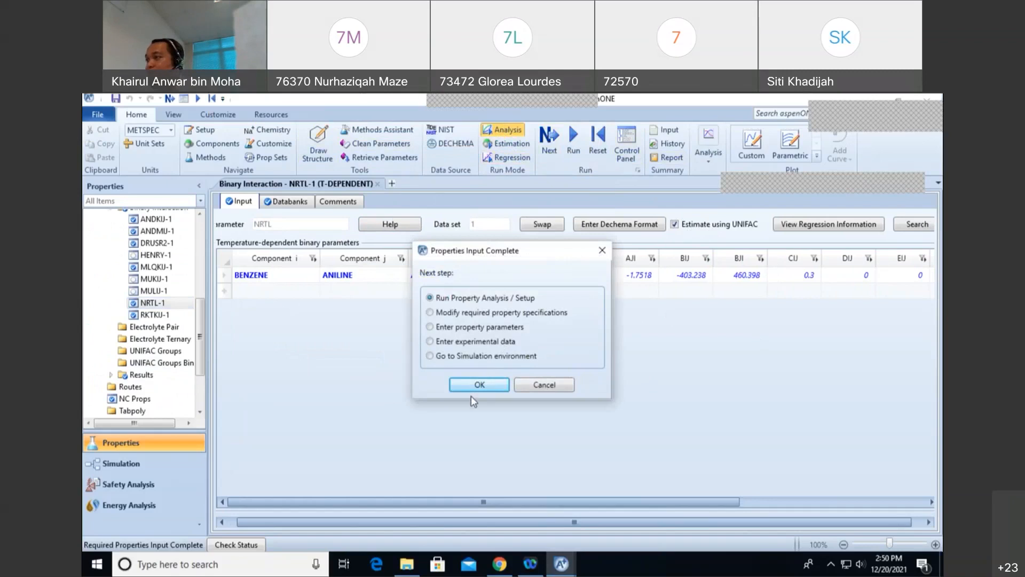
pyautogui.click(471, 386)
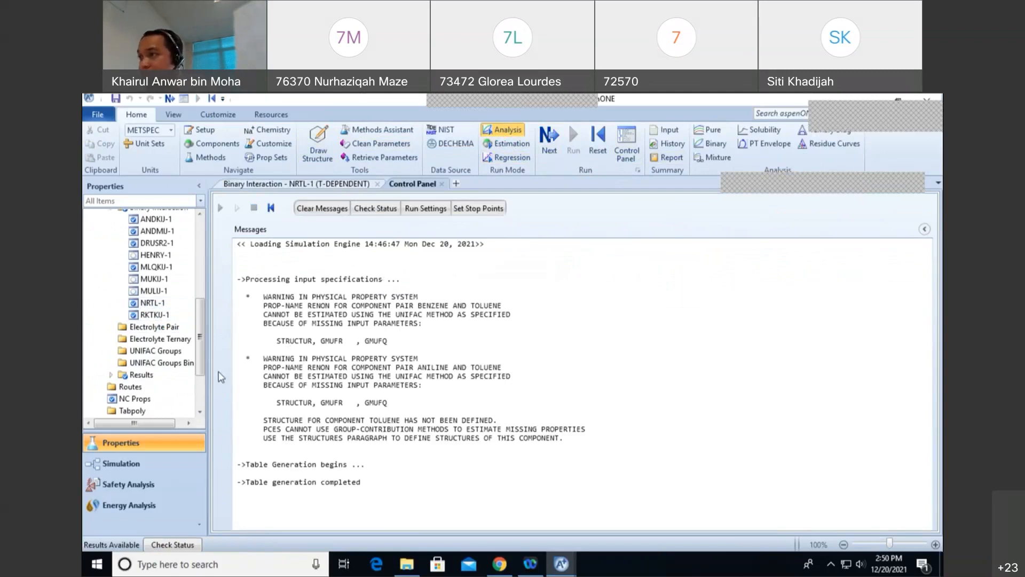
pyautogui.click(157, 303)
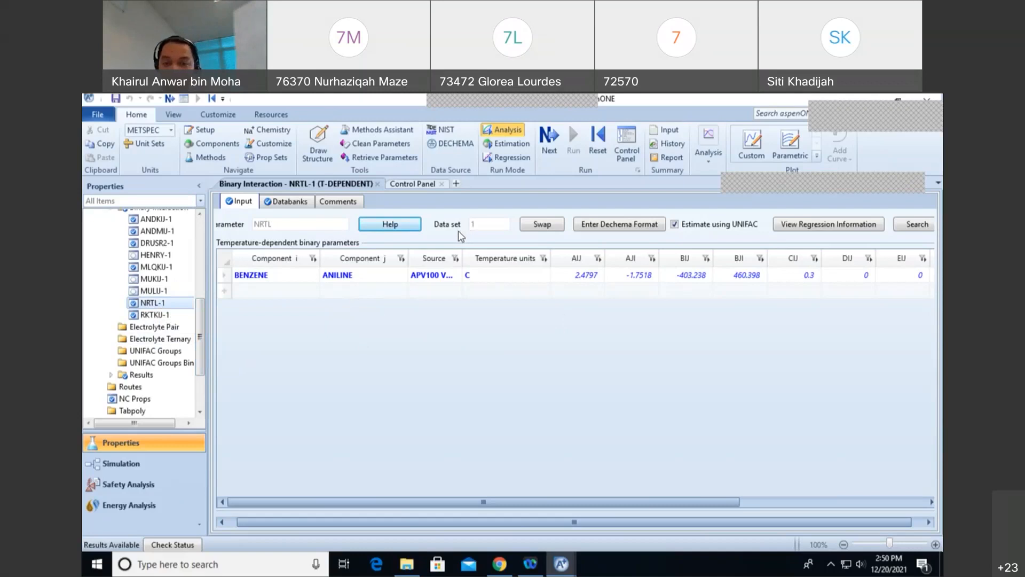
# Step: Create a pure-component property analysis with the thermodynamic property set to MASSRHO
pyautogui.moveTo(201, 324); pyautogui.dragTo(214, 245)
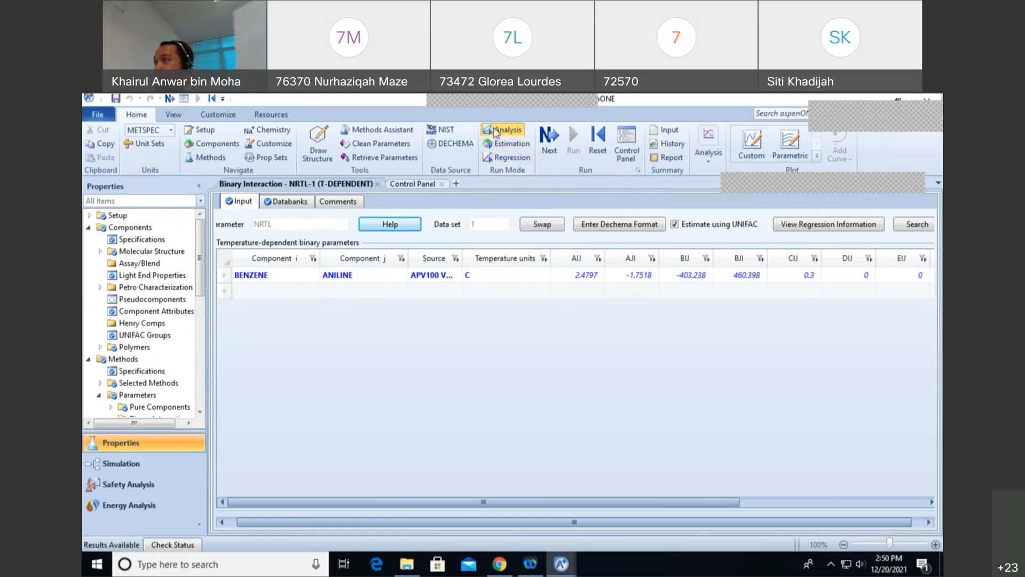
pyautogui.click(816, 159)
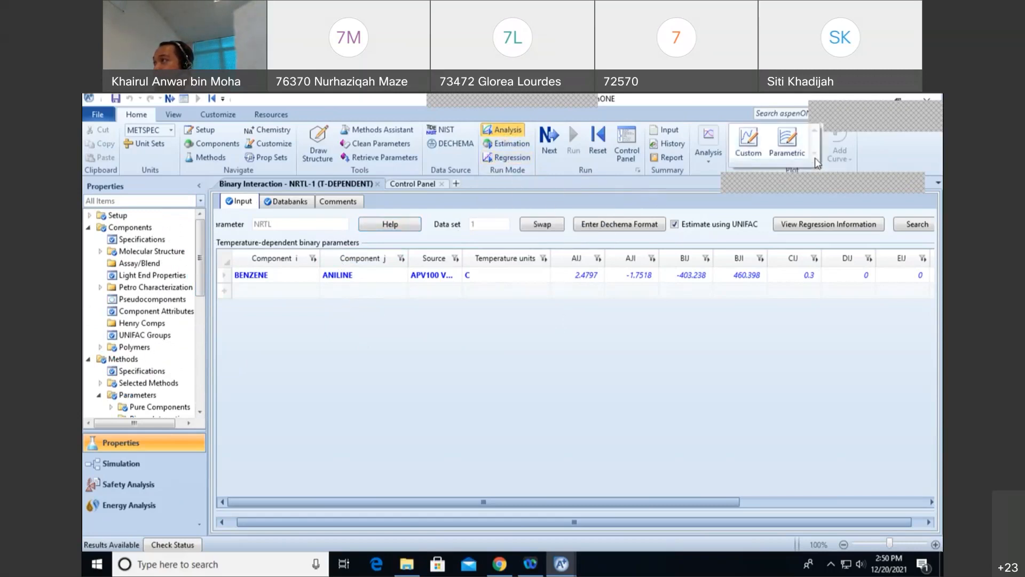
pyautogui.click(713, 158)
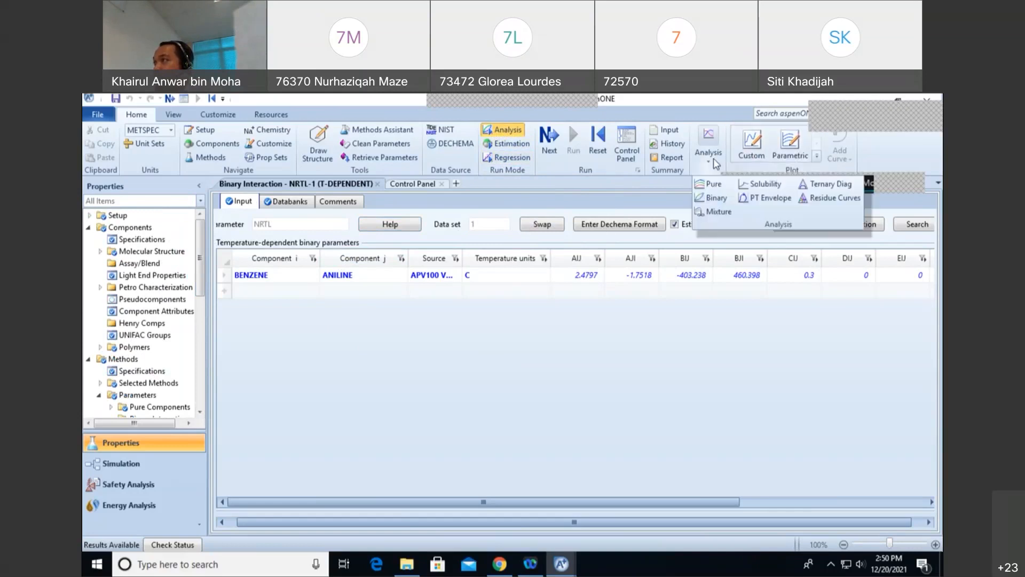
pyautogui.click(713, 185)
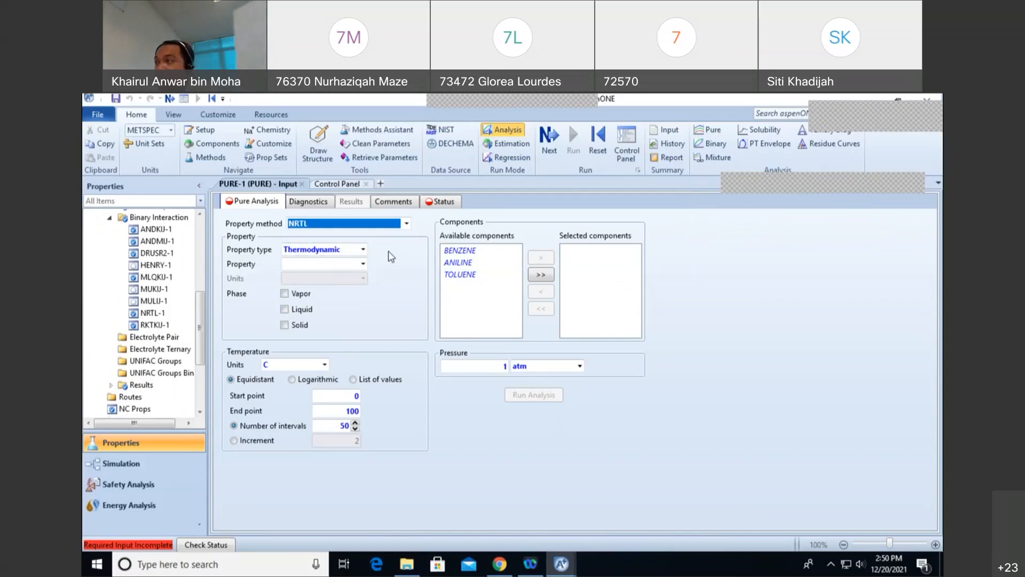
pyautogui.click(363, 265)
pyautogui.moveTo(363, 291); pyautogui.dragTo(377, 379)
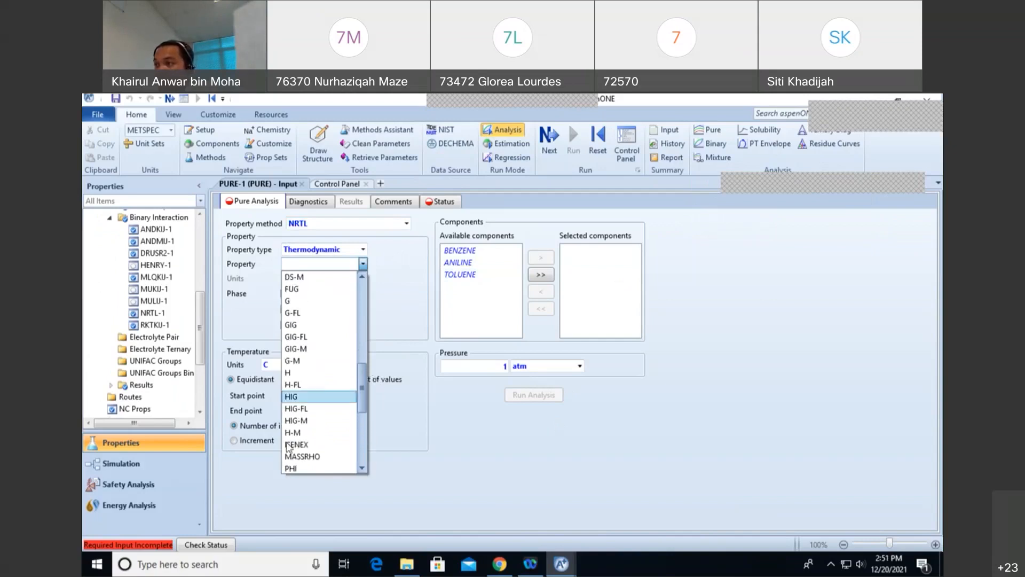
pyautogui.click(302, 456)
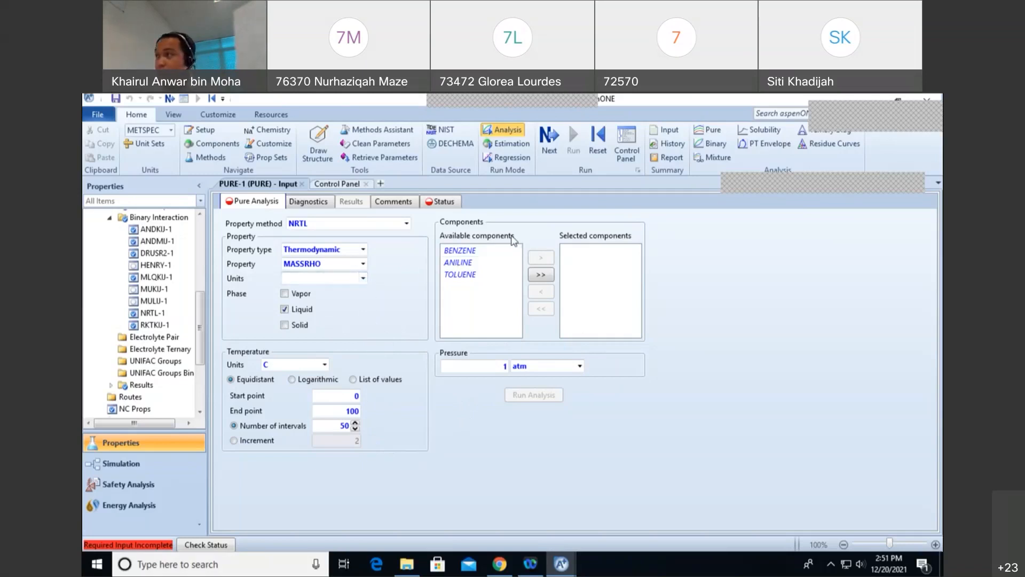
pyautogui.click(325, 364)
pyautogui.click(359, 345)
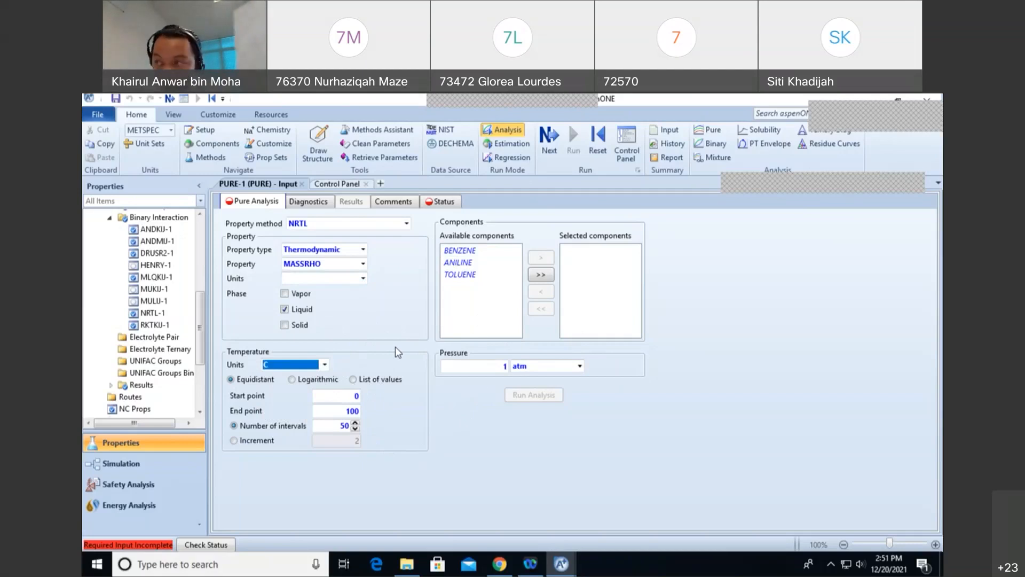
pyautogui.click(445, 201)
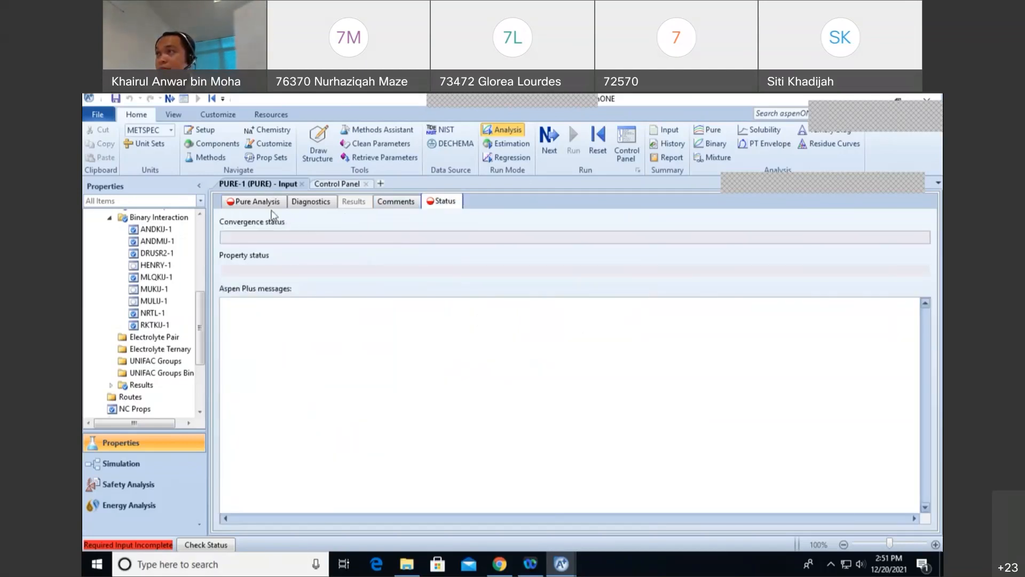
pyautogui.click(244, 201)
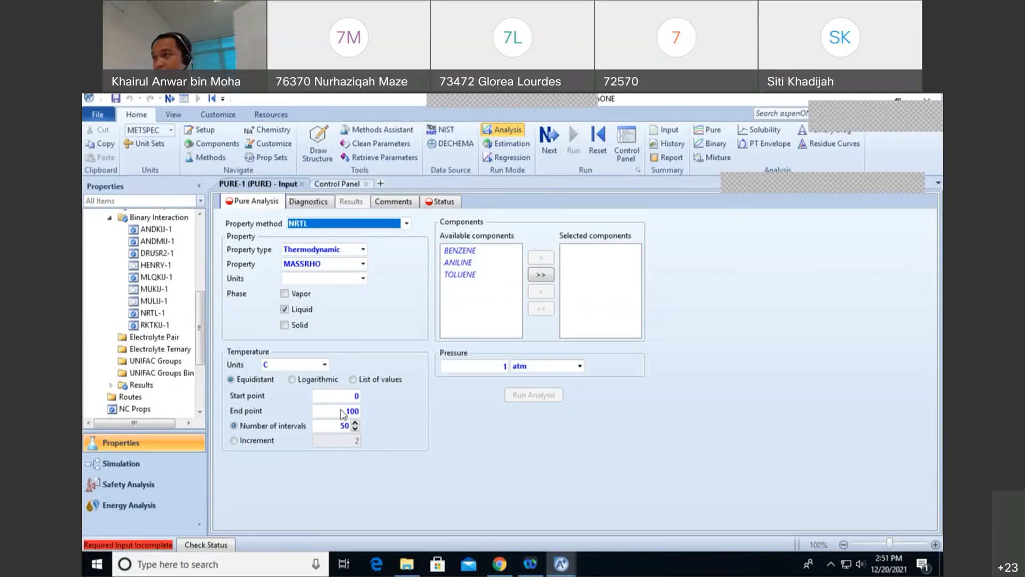
# Step: Specify the pure analysis temperature as a list of values containing 25 °C
pyautogui.click(377, 383)
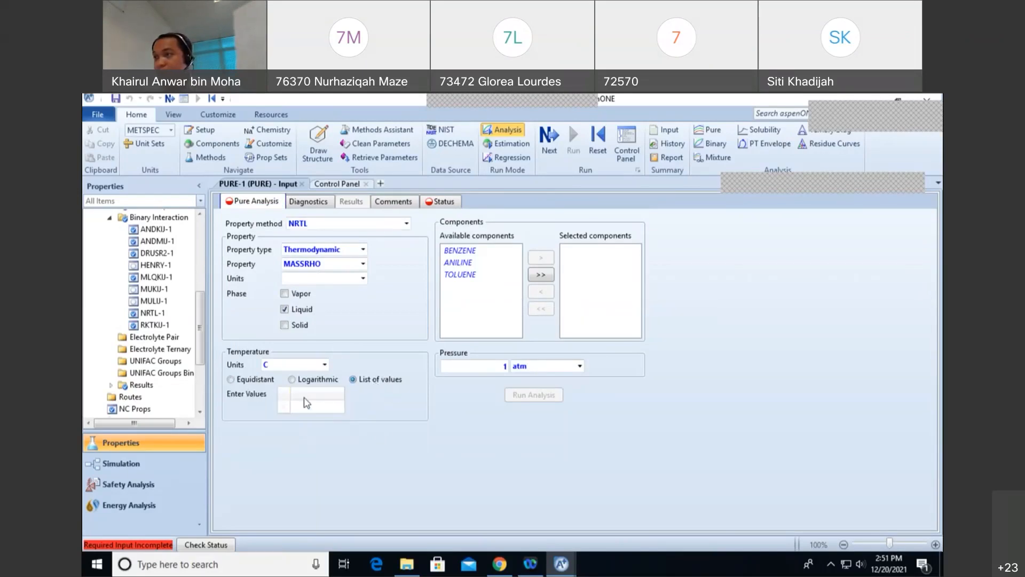
pyautogui.click(311, 396)
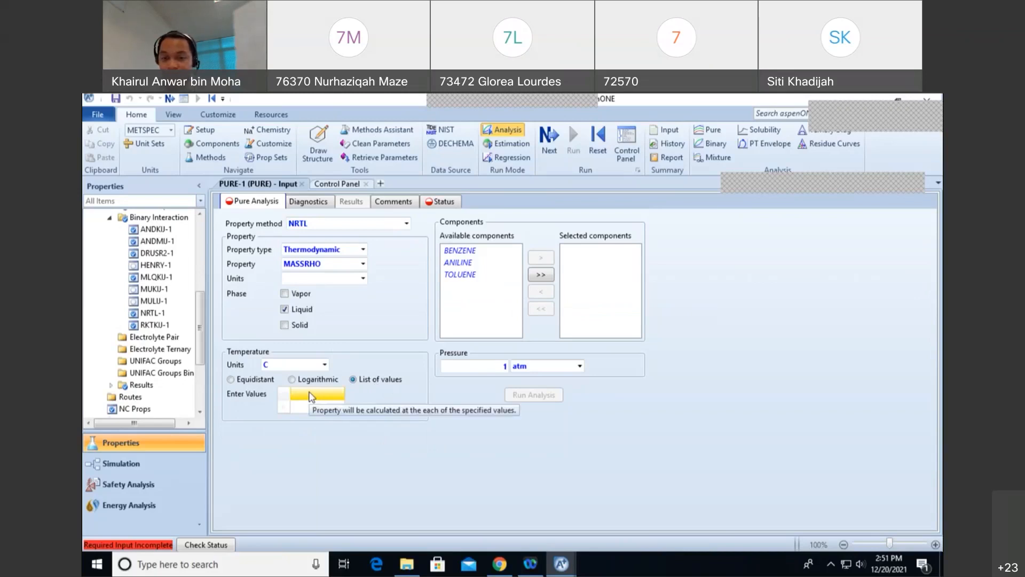
pyautogui.click(309, 394)
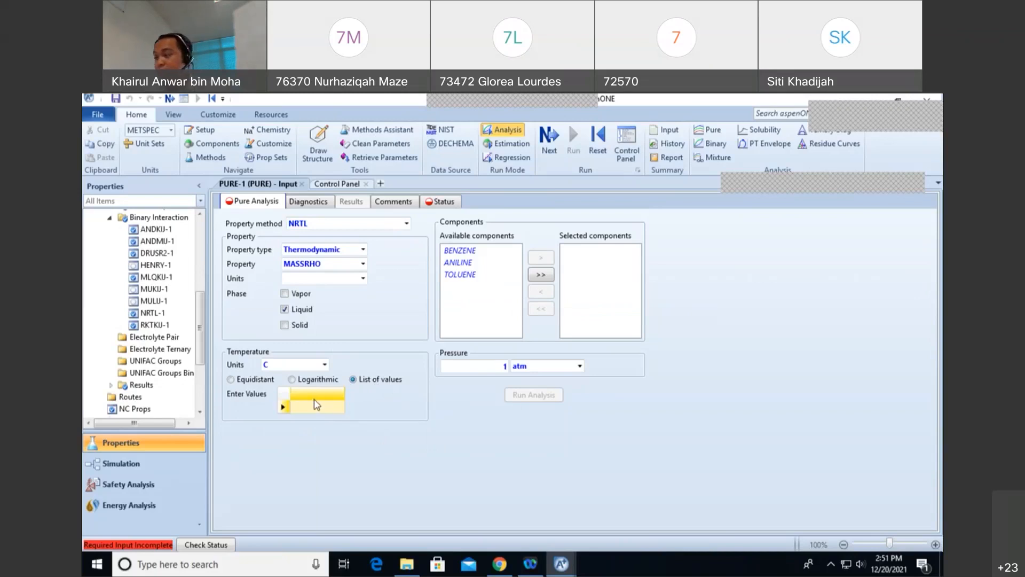
pyautogui.click(312, 407)
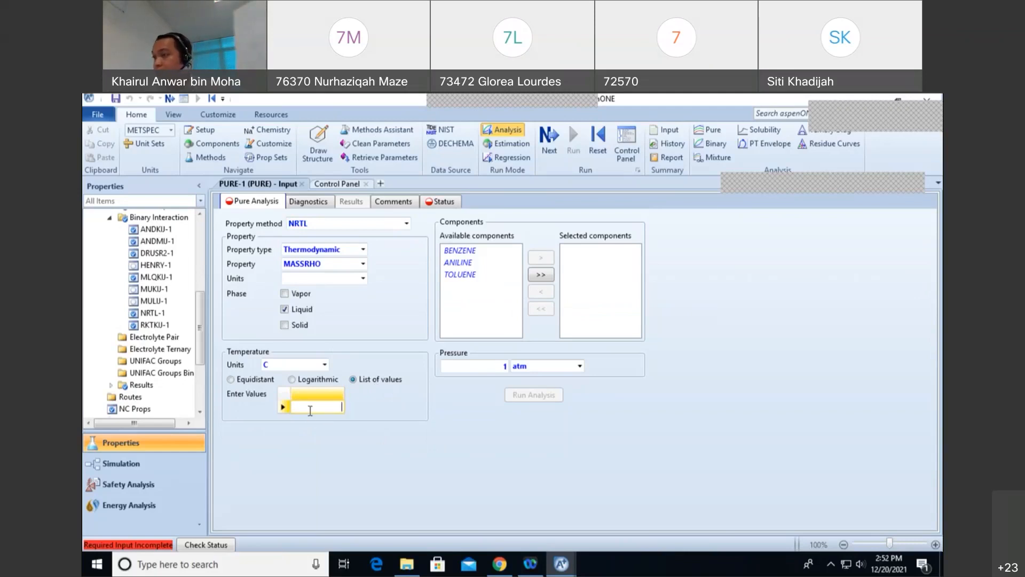
pyautogui.write('3')
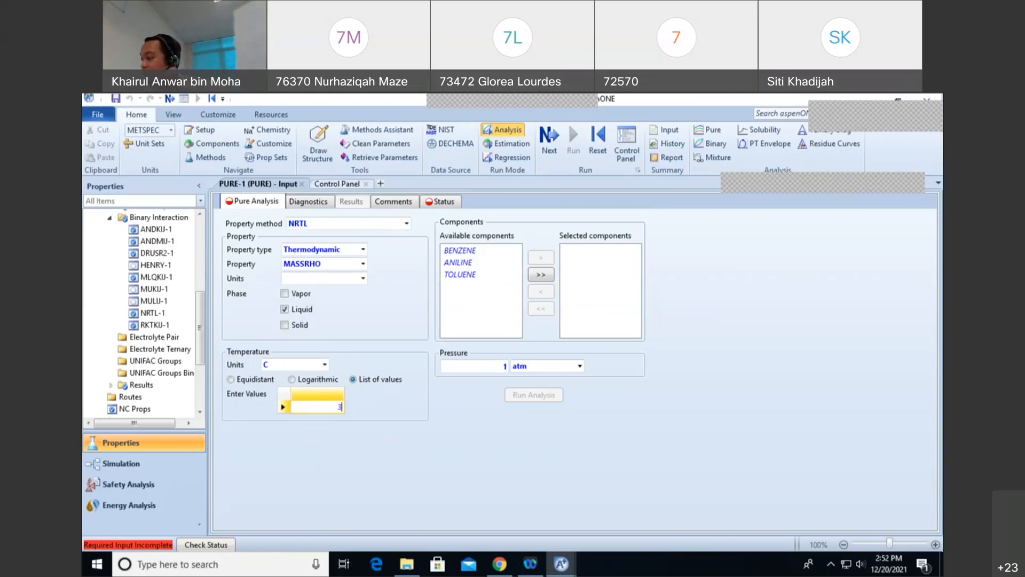
pyautogui.write('5')
pyautogui.click(398, 452)
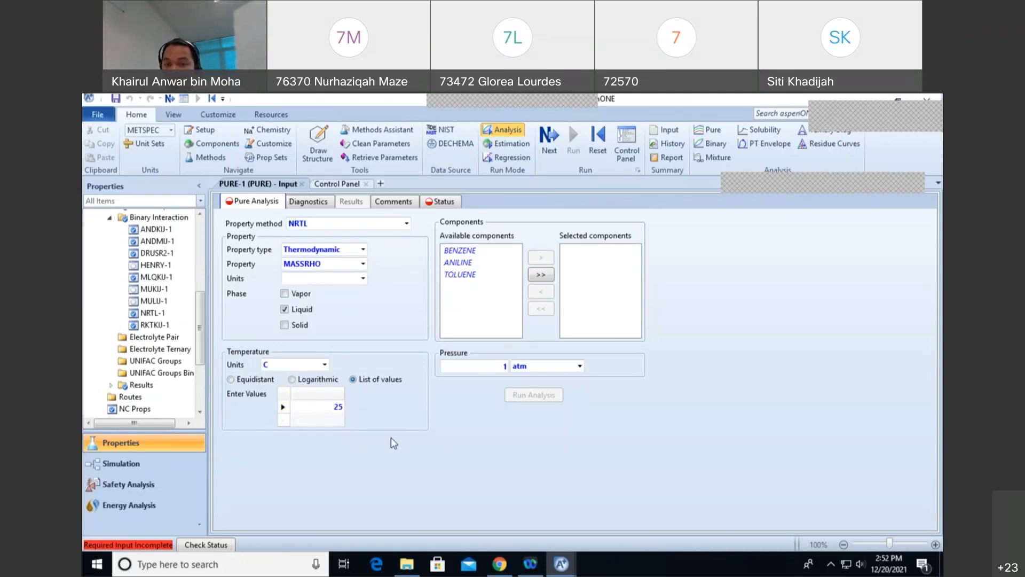
# Step: Add benzene, aniline and toluene to the pure analysis and run the property analysis and setup
pyautogui.click(541, 276)
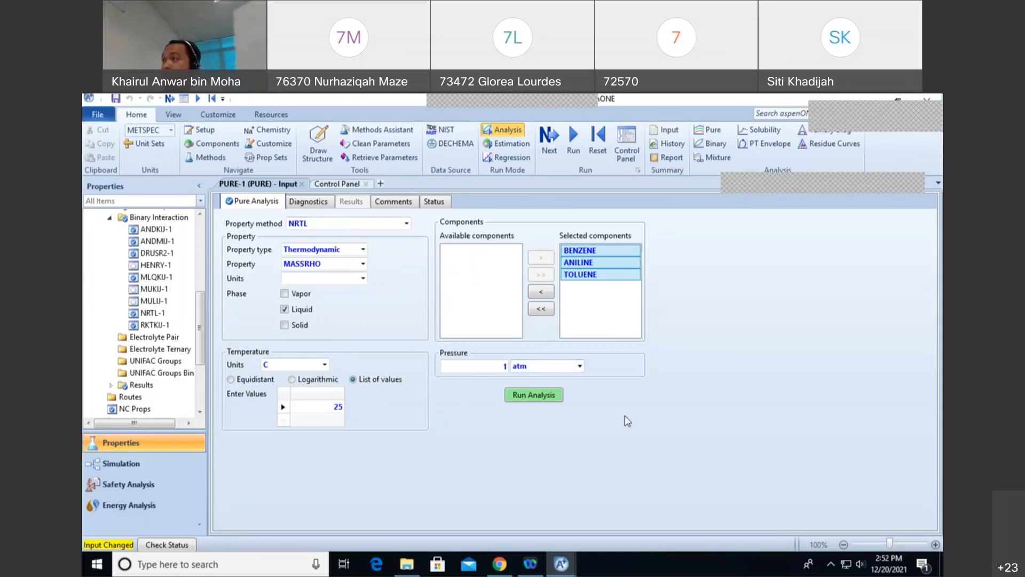
pyautogui.click(548, 138)
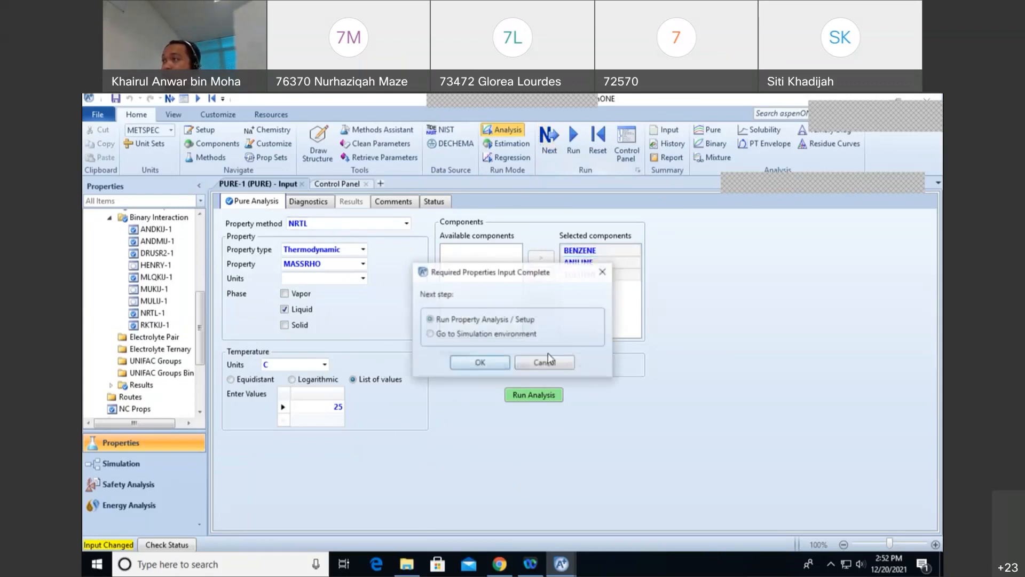
pyautogui.click(480, 364)
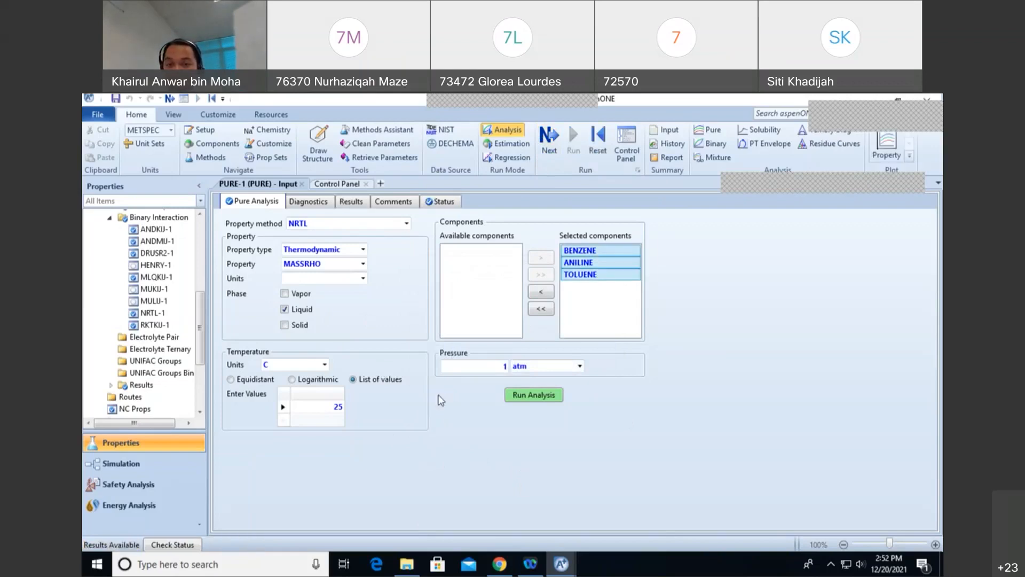
# Step: Open the results of the PURE-1 analysis to examine the liquid mass density of each component
pyautogui.scroll(-3, 202, 374)
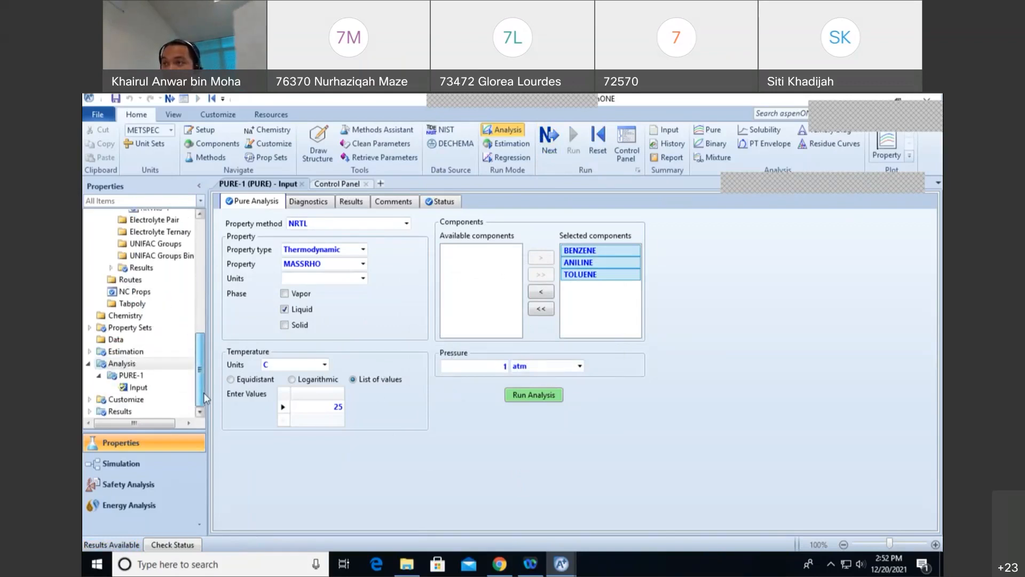
pyautogui.click(133, 375)
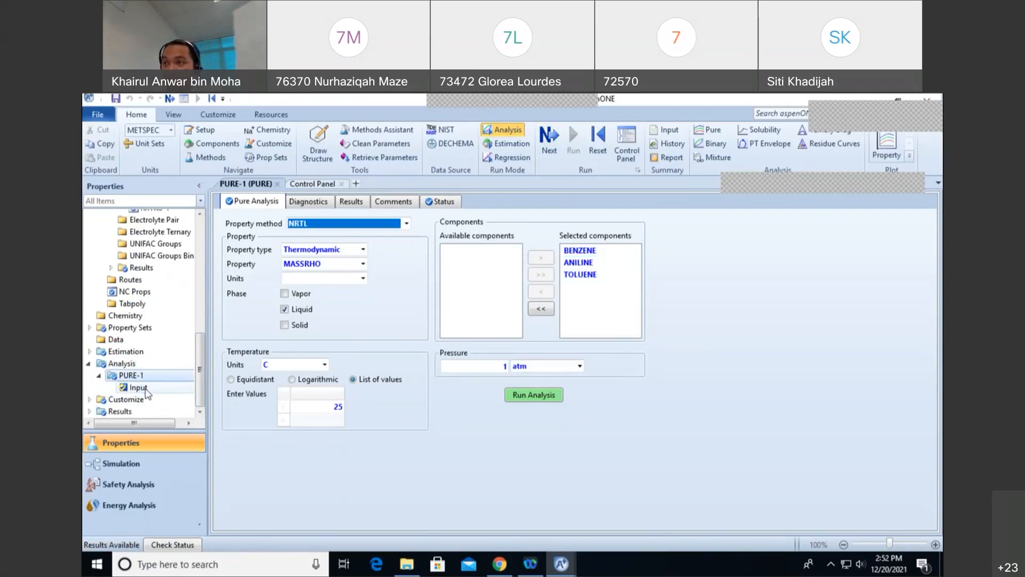
pyautogui.click(146, 389)
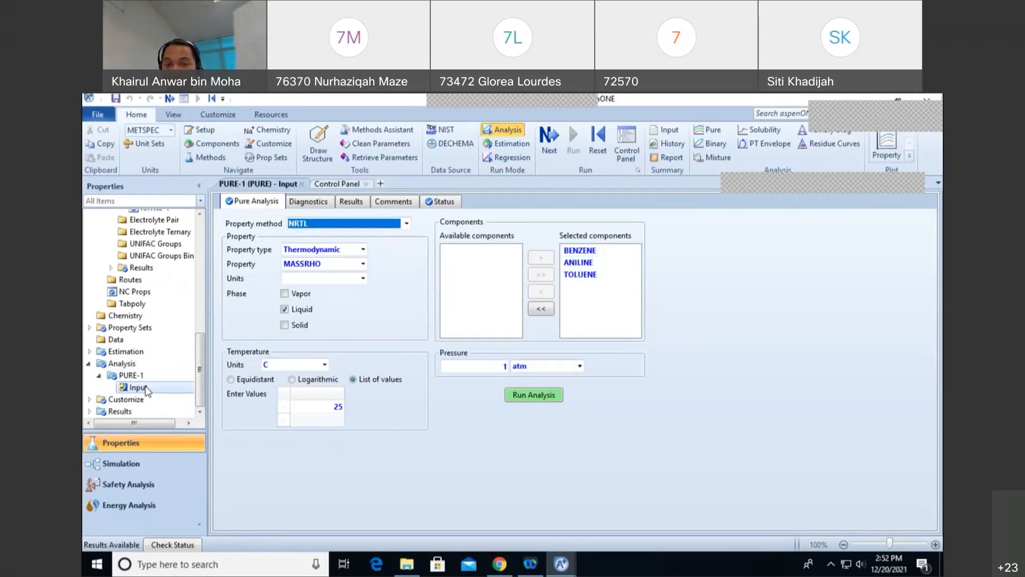
pyautogui.click(133, 374)
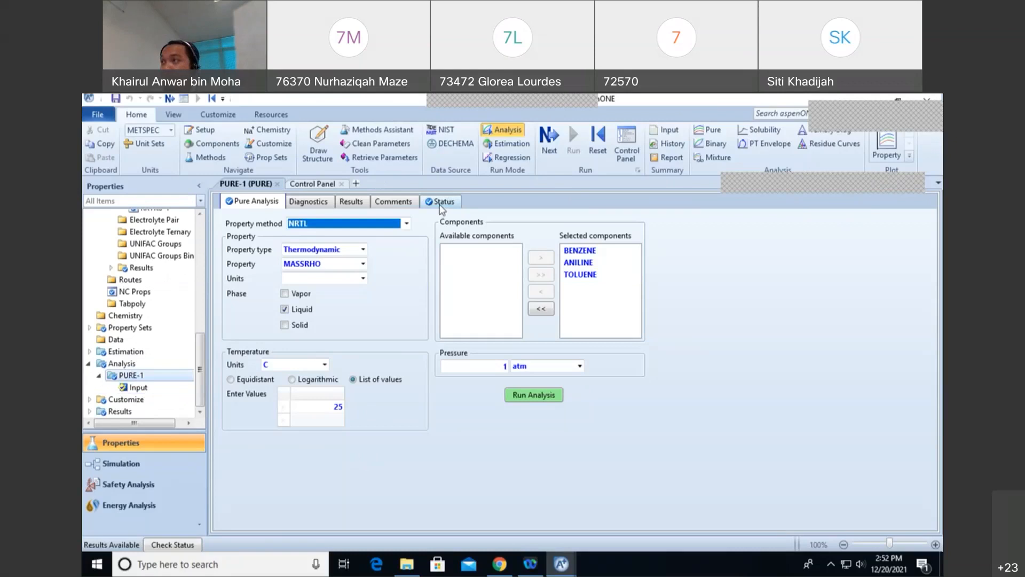
pyautogui.click(316, 208)
pyautogui.click(354, 202)
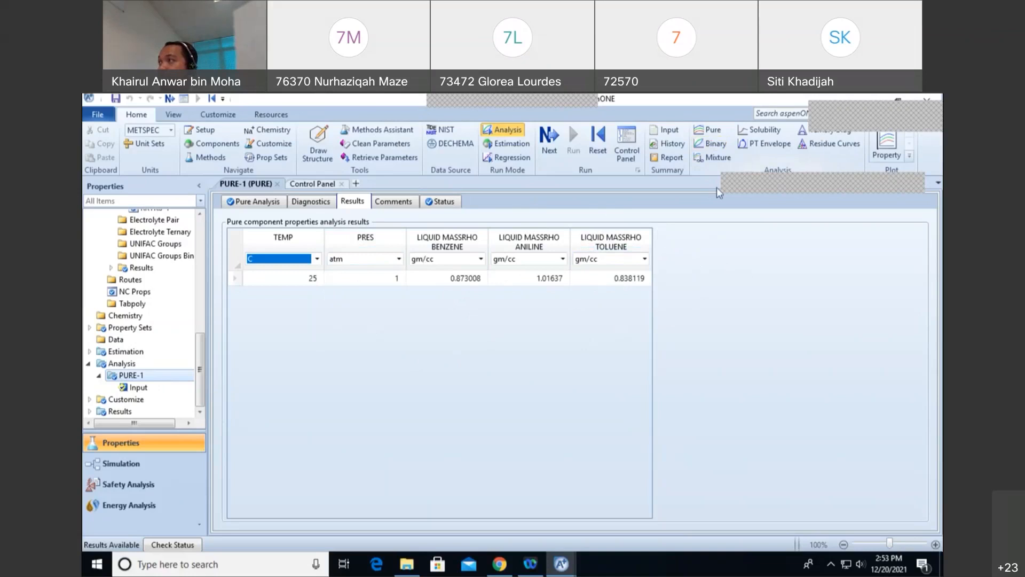
# Step: Create a mixture property analysis and add TXPORT to the properties to report
pyautogui.click(719, 158)
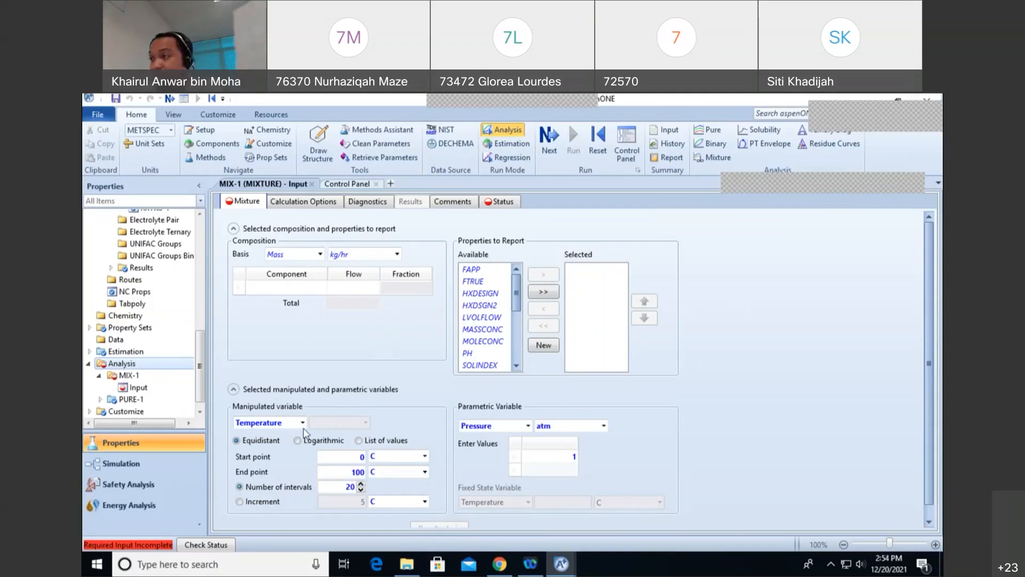
pyautogui.click(320, 255)
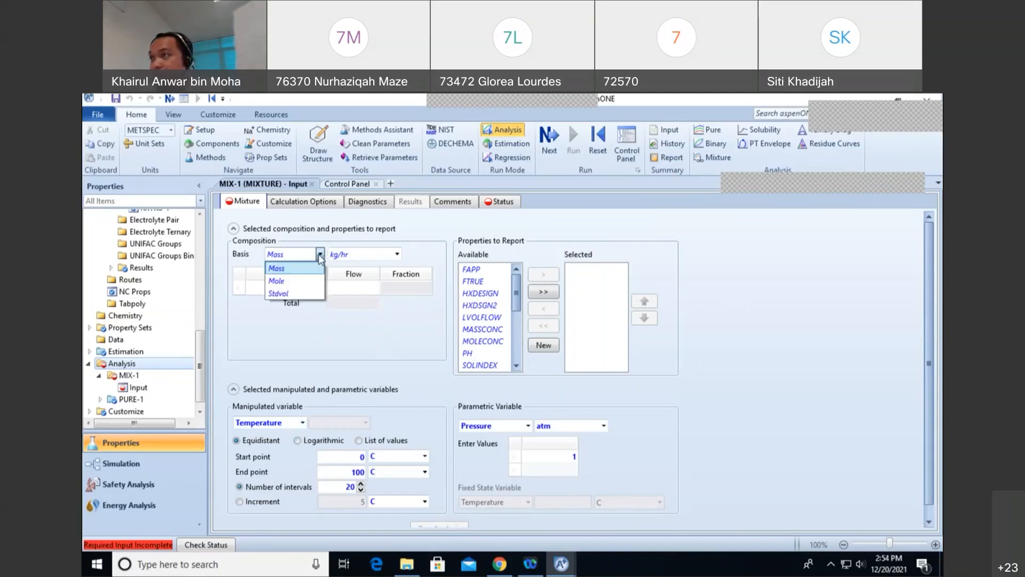
pyautogui.click(319, 257)
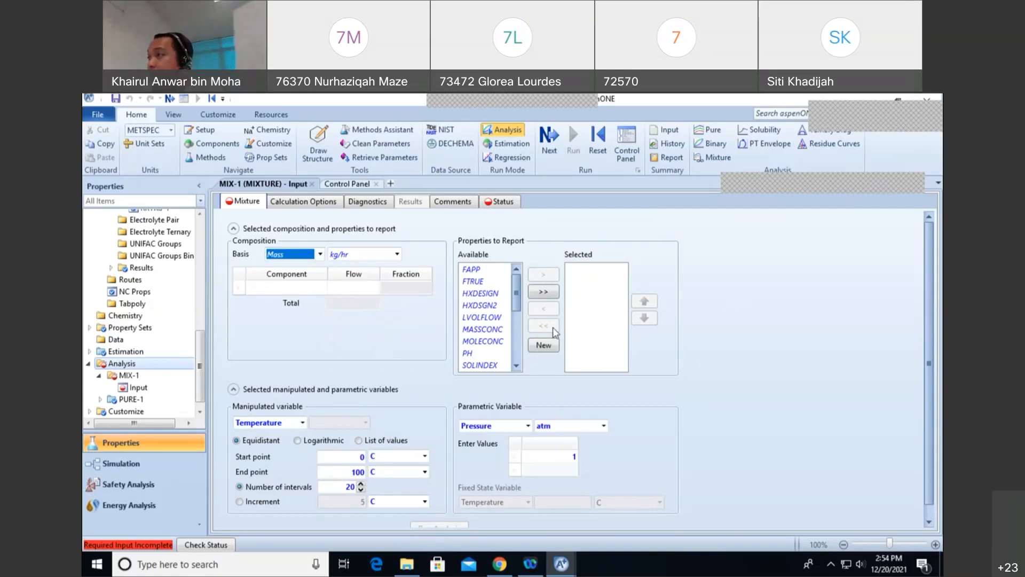
pyautogui.moveTo(517, 293); pyautogui.dragTo(523, 345)
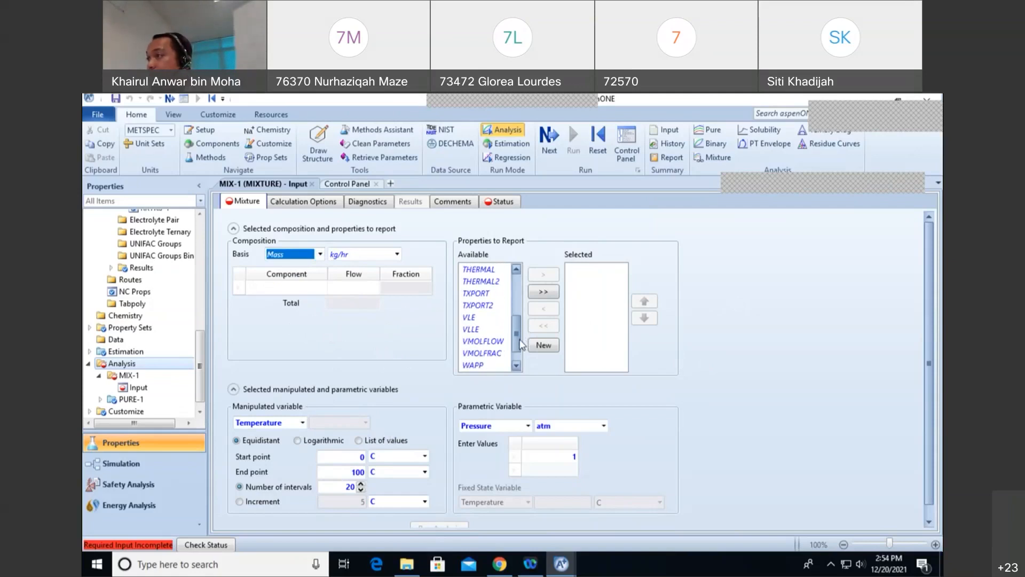
pyautogui.click(481, 293)
pyautogui.click(543, 276)
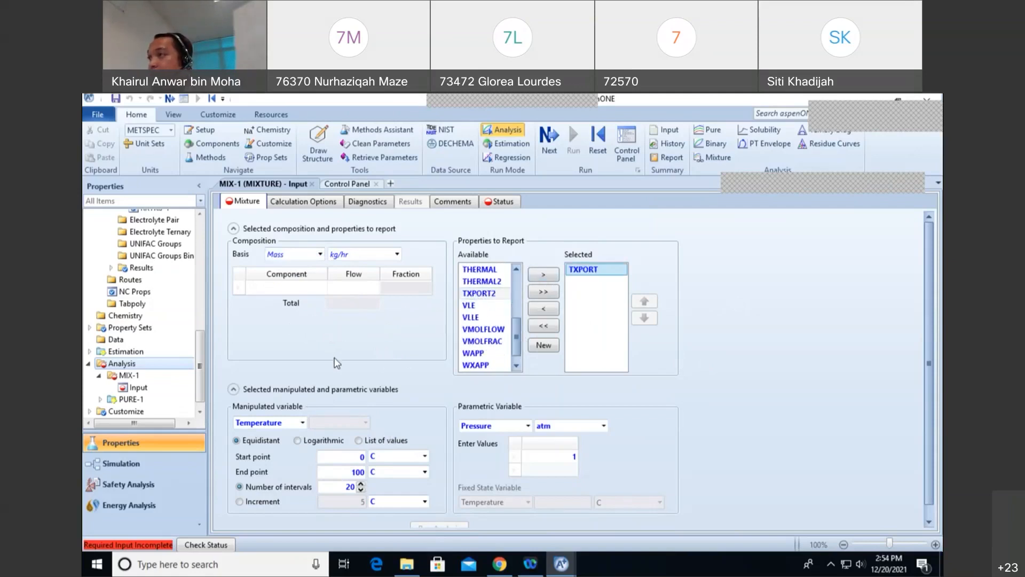
pyautogui.click(320, 255)
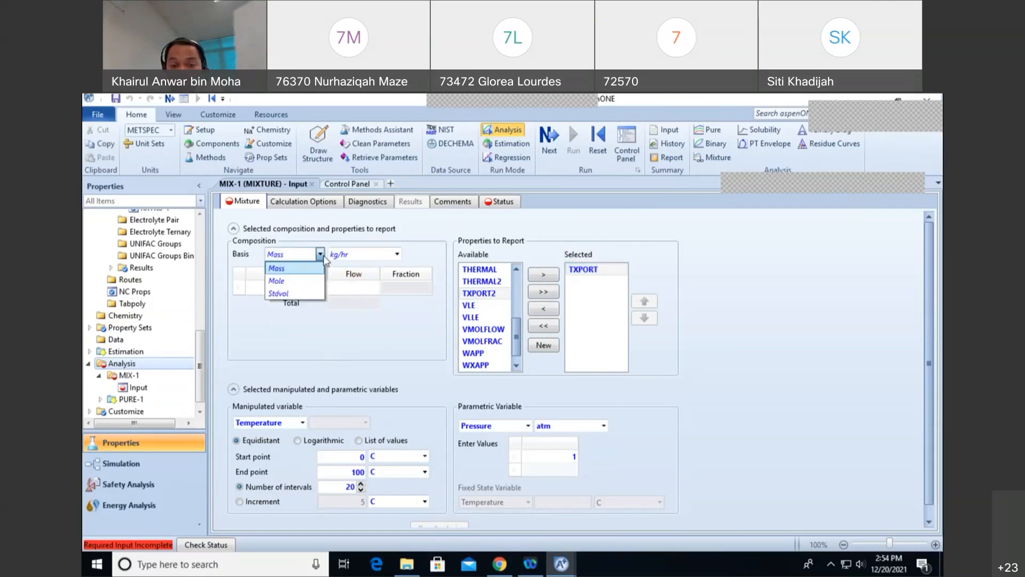
pyautogui.click(320, 255)
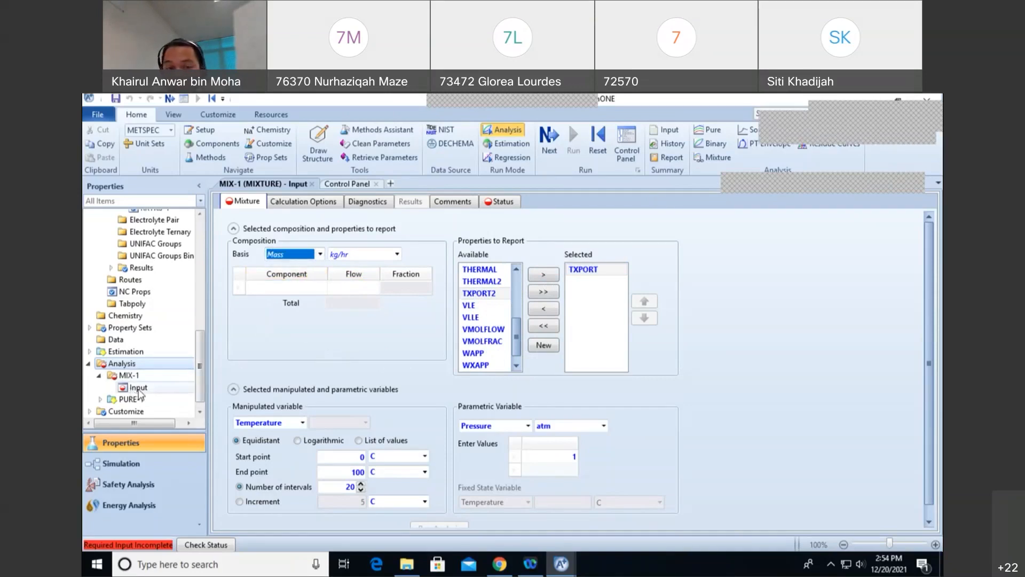
pyautogui.click(138, 391)
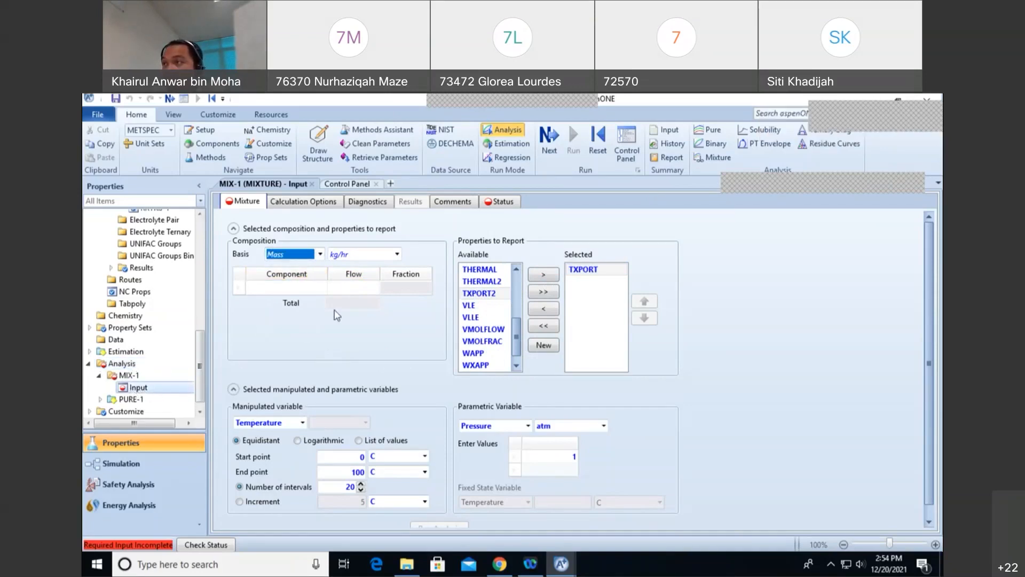
pyautogui.click(266, 202)
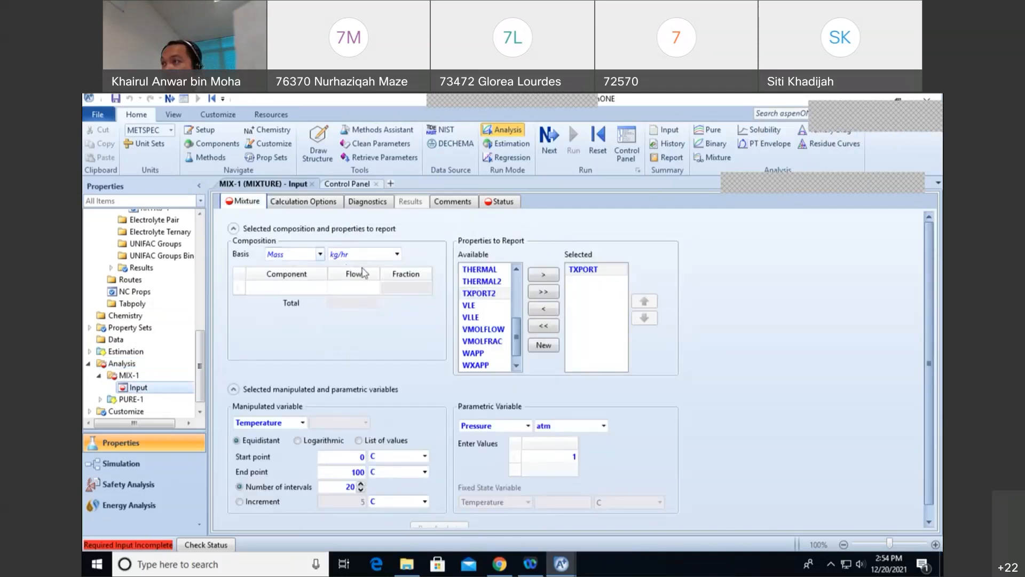
# Step: Specify the mixture analysis temperature as a list of values containing 25 °C
pyautogui.scroll(-1, 587, 437)
pyautogui.click(527, 412)
pyautogui.click(696, 435)
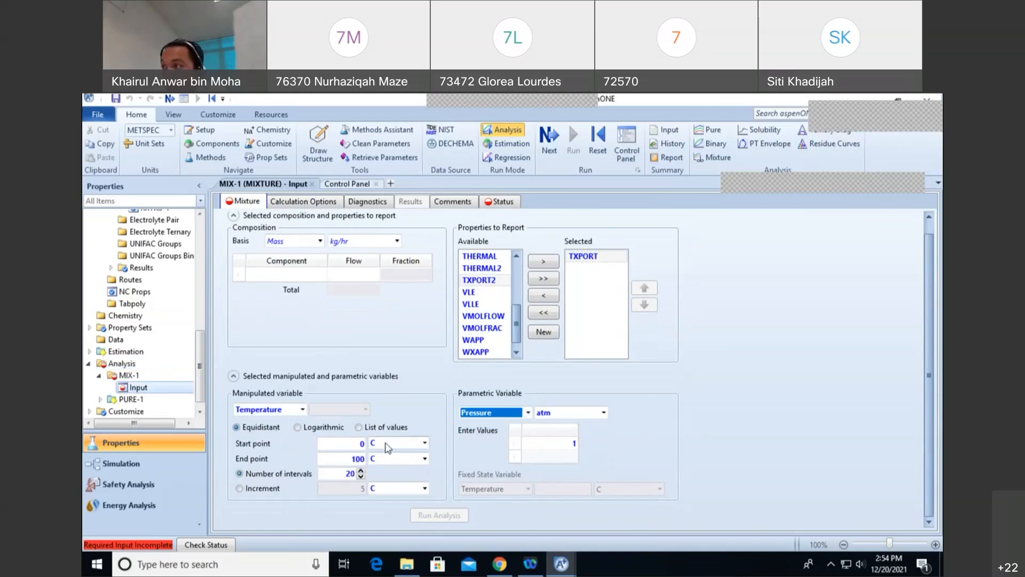
pyautogui.click(361, 427)
pyautogui.click(324, 476)
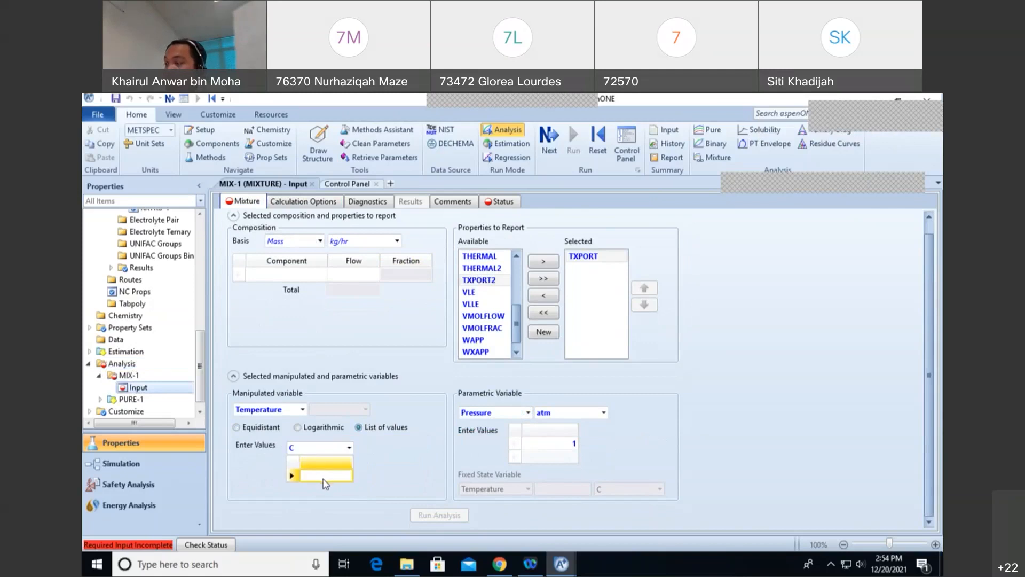
pyautogui.write('245')
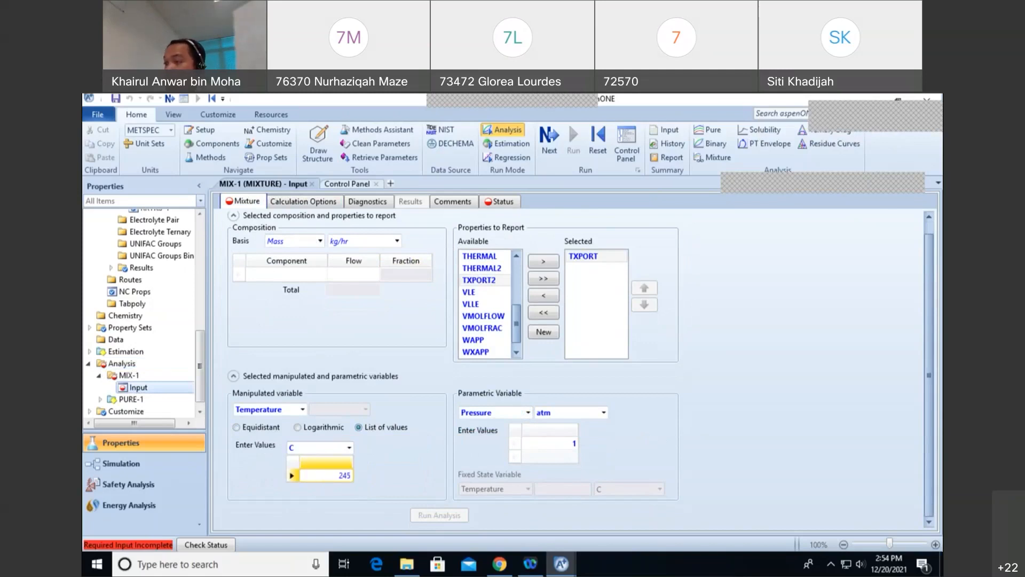
pyautogui.press('BackSpace')
pyautogui.press('BackSpace')
pyautogui.write('5')
pyautogui.click(420, 321)
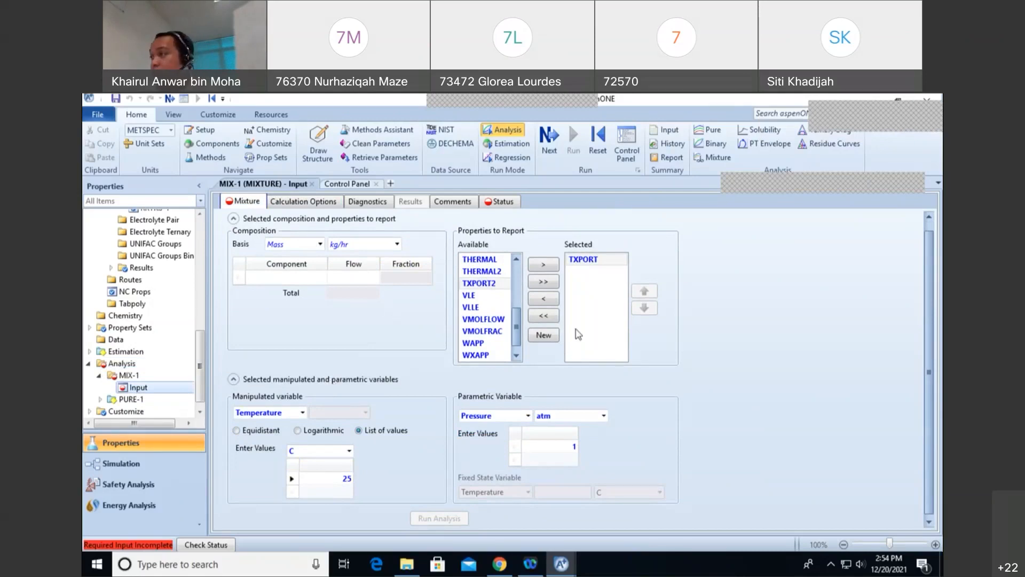
# Step: Add benzene, aniline and toluene to the composition of the mixture analysis
pyautogui.click(304, 281)
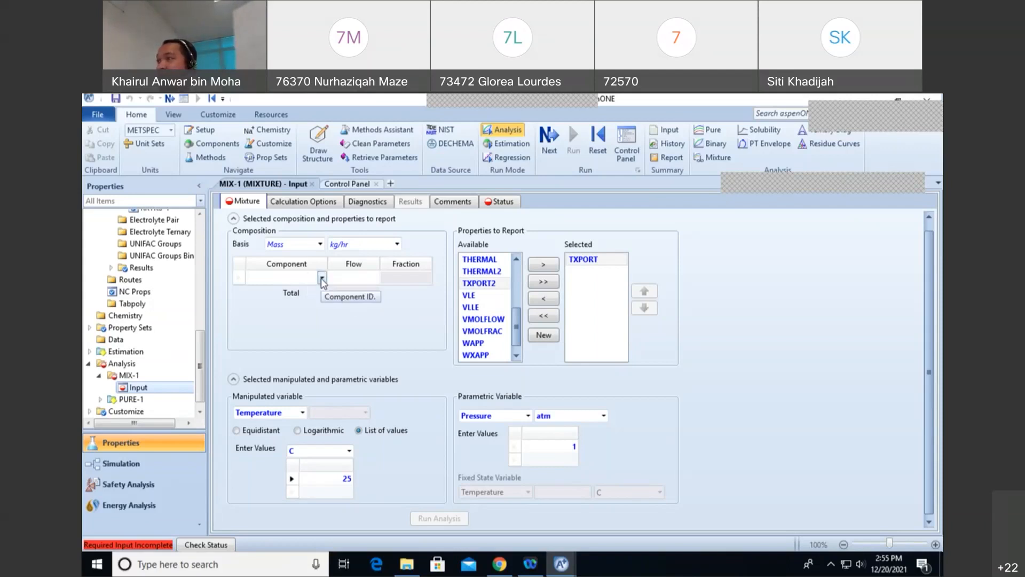
pyautogui.click(323, 278)
pyautogui.click(273, 289)
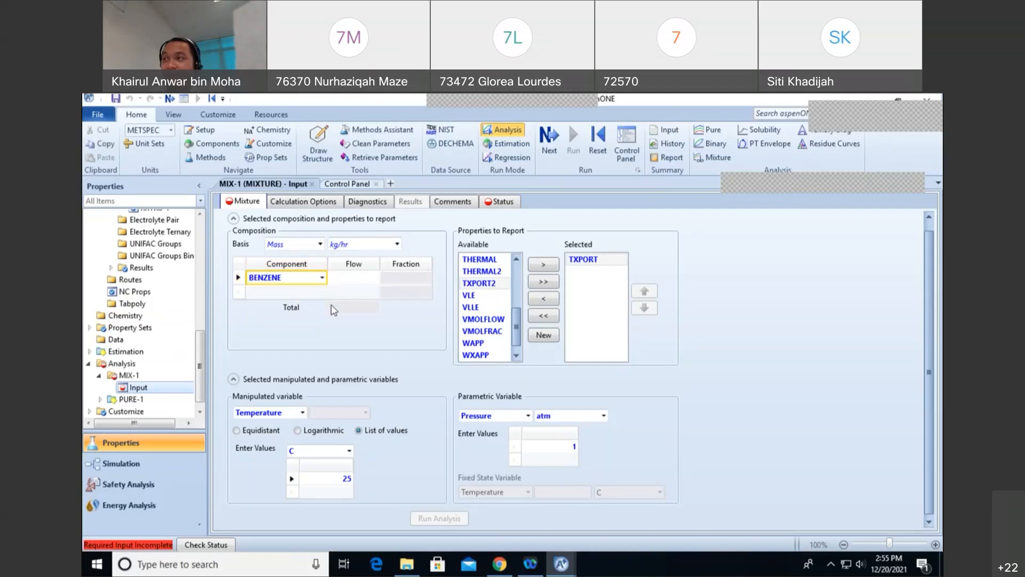
pyautogui.click(322, 292)
pyautogui.click(298, 317)
pyautogui.click(322, 306)
pyautogui.click(283, 343)
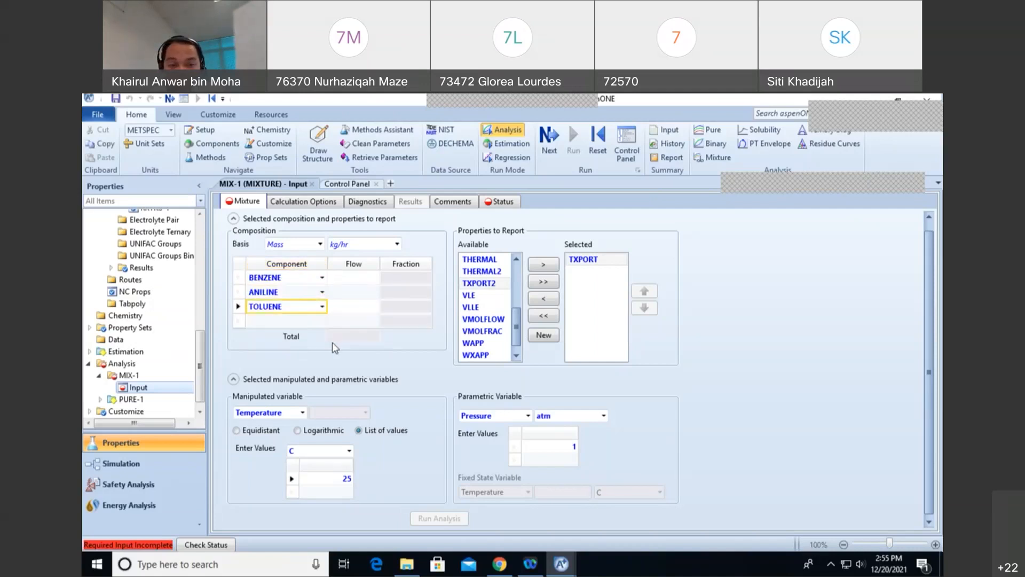
# Step: Set the mixture's mass flows to 25 kg/hr benzene, 50 kg/hr aniline and 25 kg/hr toluene
pyautogui.click(362, 279)
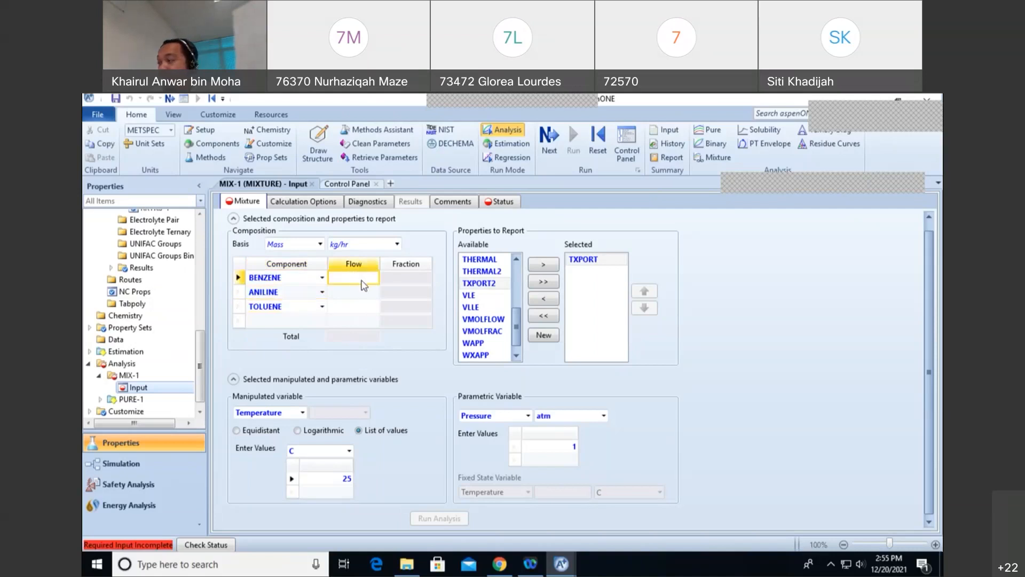
pyautogui.write('25')
pyautogui.click(341, 291)
pyautogui.write('25')
pyautogui.press('Return')
pyautogui.write('25')
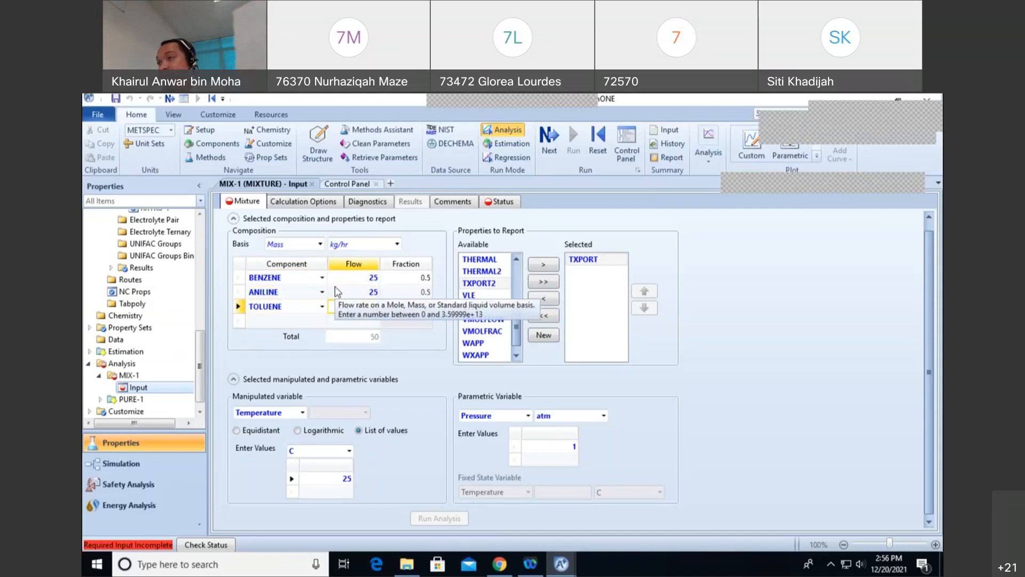
pyautogui.press('Return')
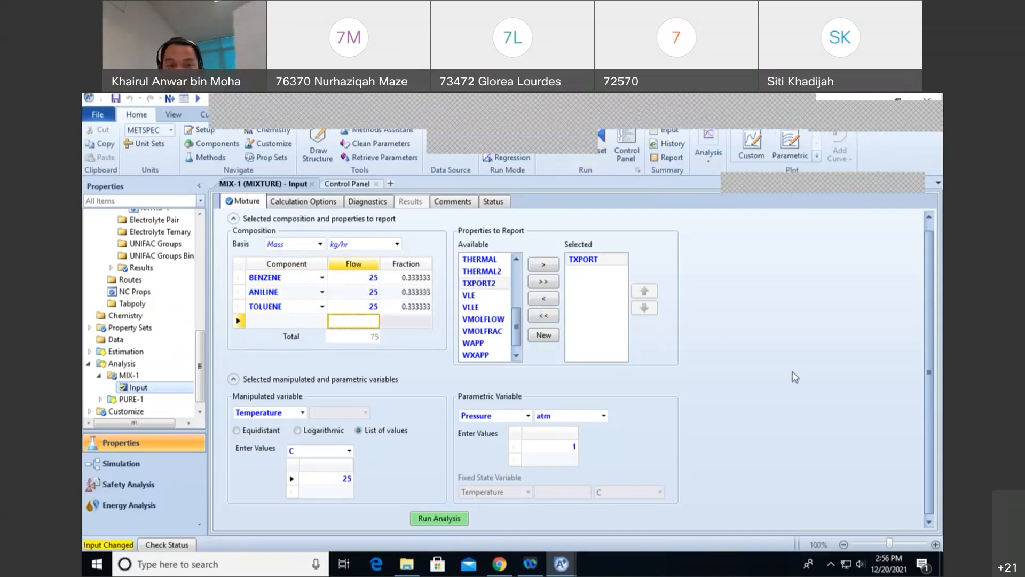
pyautogui.click(368, 292)
pyautogui.write('50')
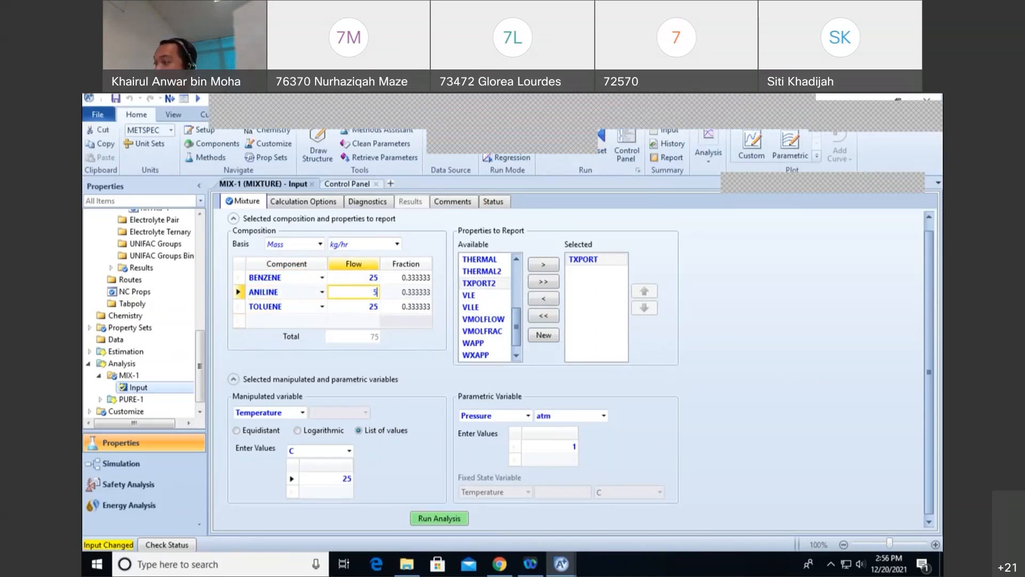
pyautogui.click(795, 329)
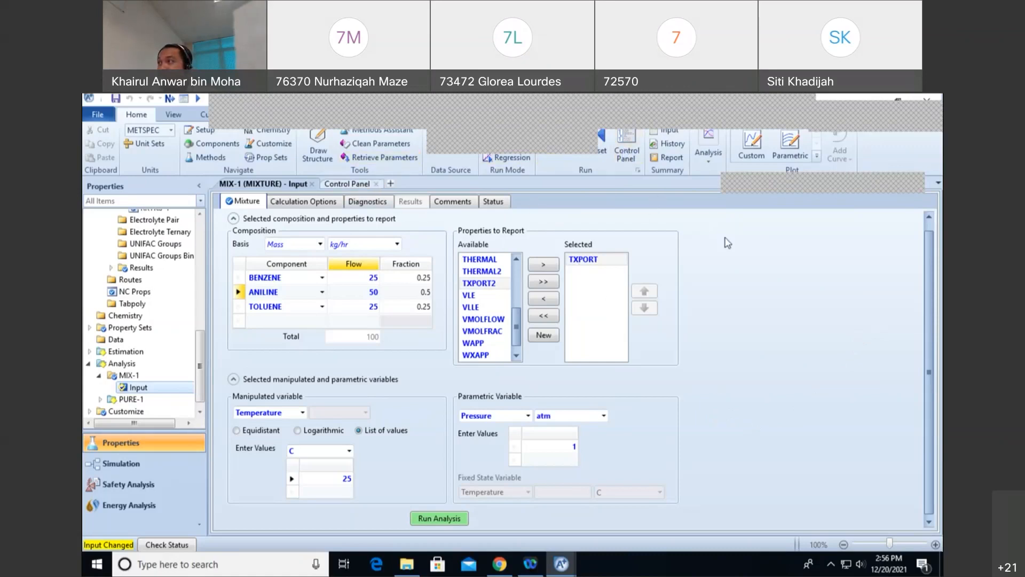
# Step: Run the property analysis and setup for the completed mixture input
pyautogui.doubleClick(835, 96)
pyautogui.doubleClick(658, 166)
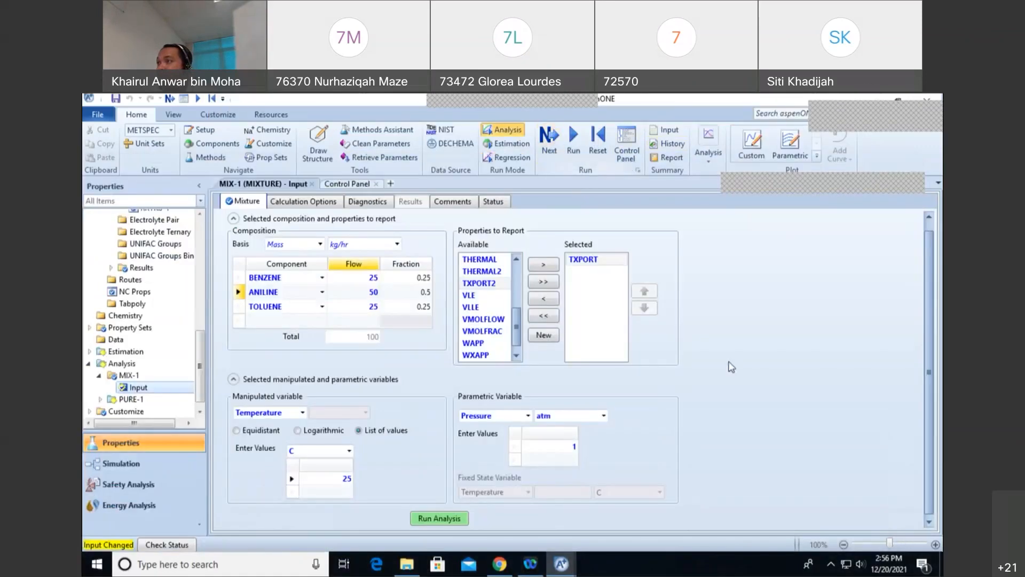
pyautogui.click(550, 143)
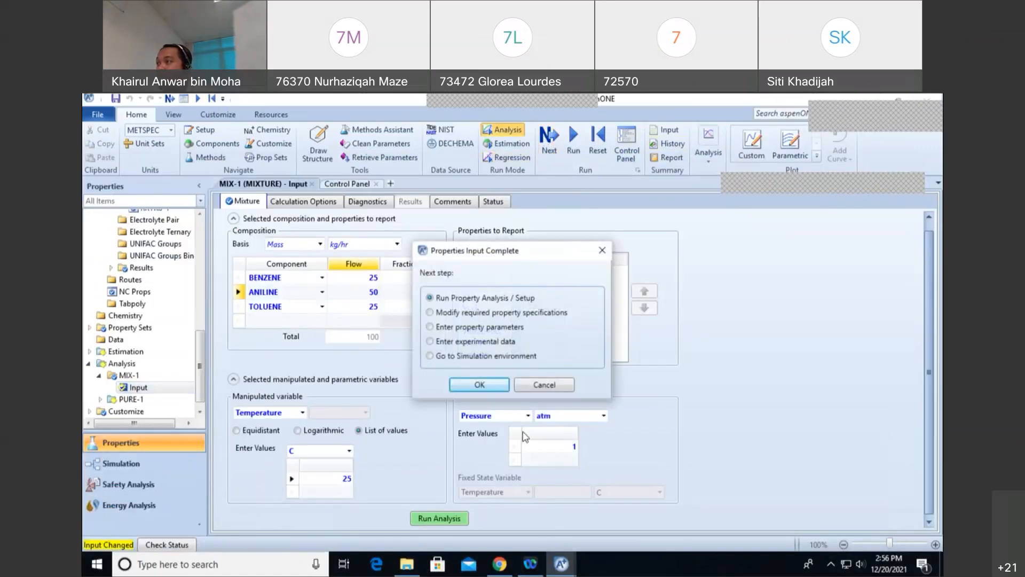
pyautogui.click(478, 386)
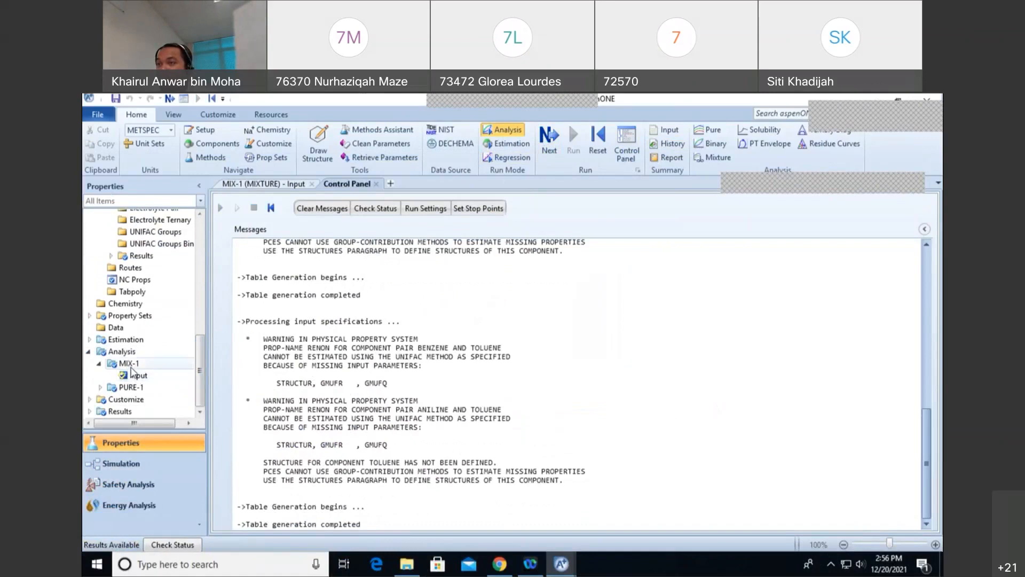
# Step: Open the results of the MIX-1 analysis to examine the mixture's liquid density, viscosity and surface tension
pyautogui.click(101, 387)
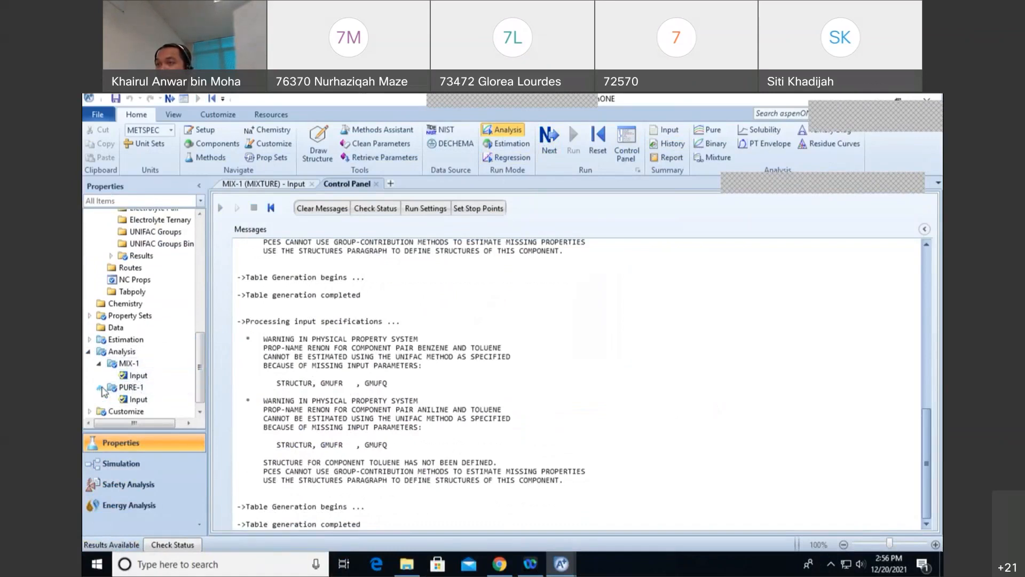
pyautogui.click(138, 375)
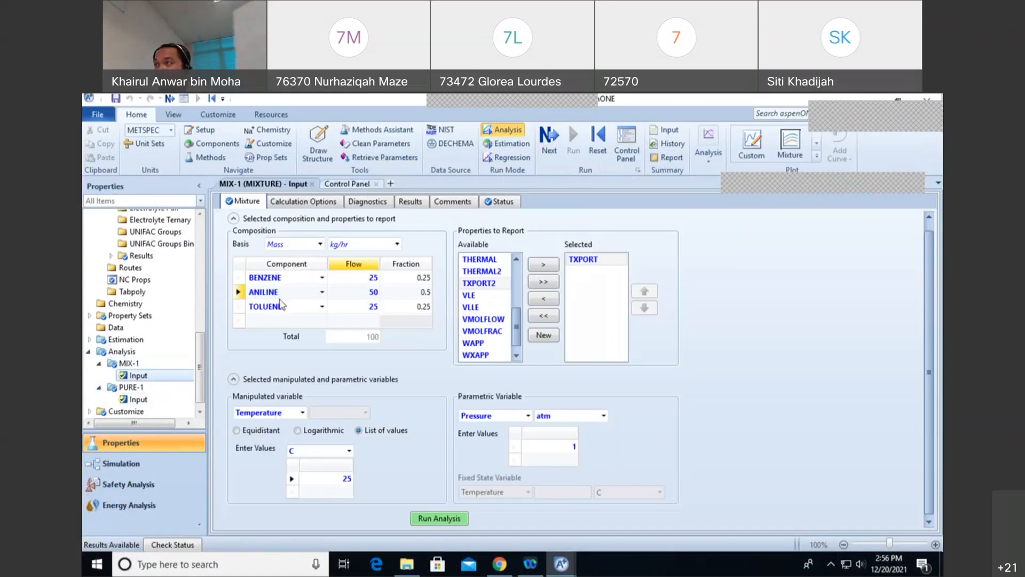
pyautogui.click(323, 207)
pyautogui.click(368, 202)
pyautogui.click(416, 203)
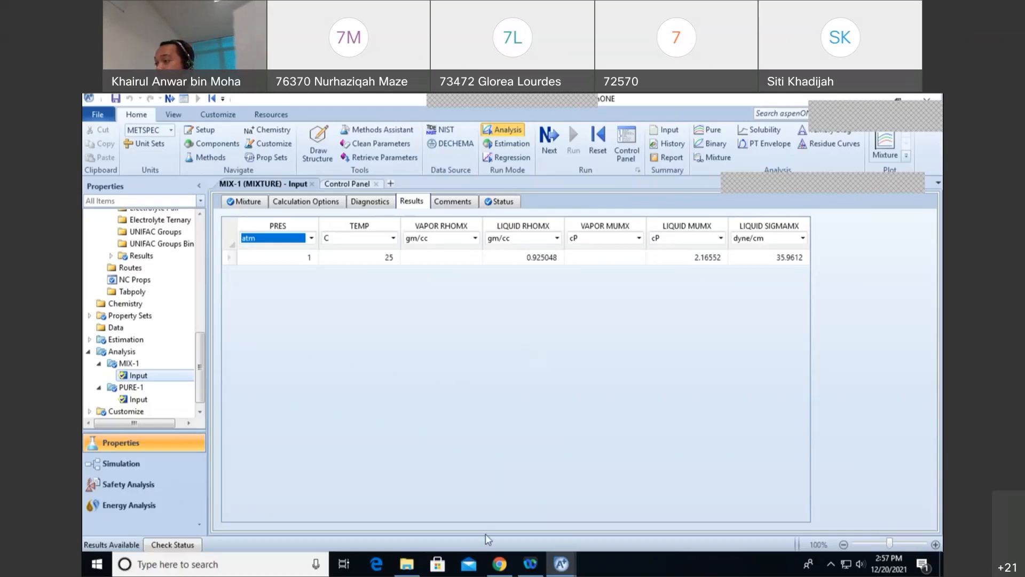
# Step: Open the recent introduction to ASPEN environment presentation from File Explorer and page through it to the Data Regression slide
pyautogui.click(406, 565)
pyautogui.click(392, 297)
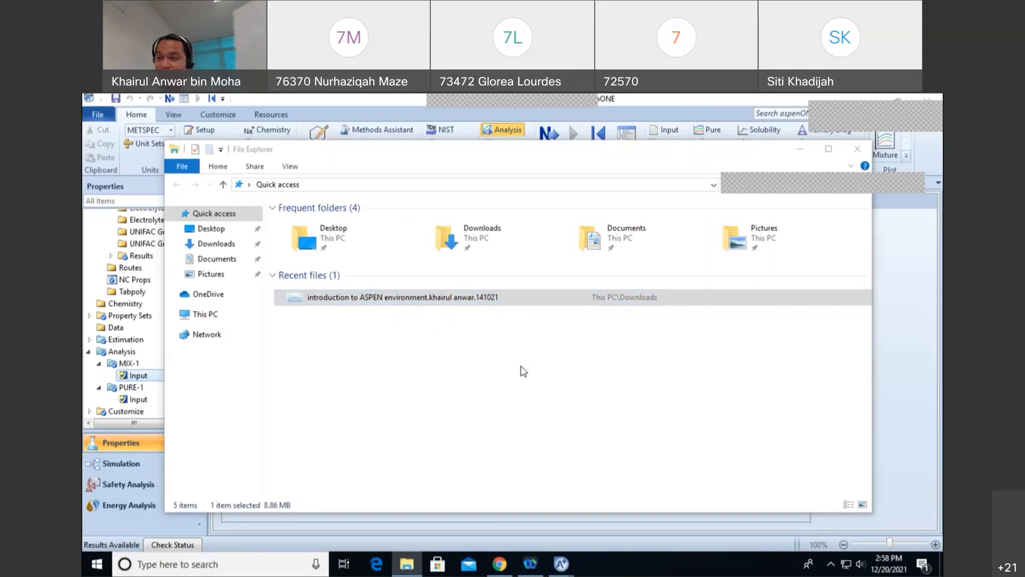
pyautogui.press('Right')
pyautogui.press('Right')
pyautogui.press('Right')
pyautogui.press('Right')
pyautogui.press('Right')
pyautogui.press('Right')
pyautogui.press('Right')
pyautogui.press('Right')
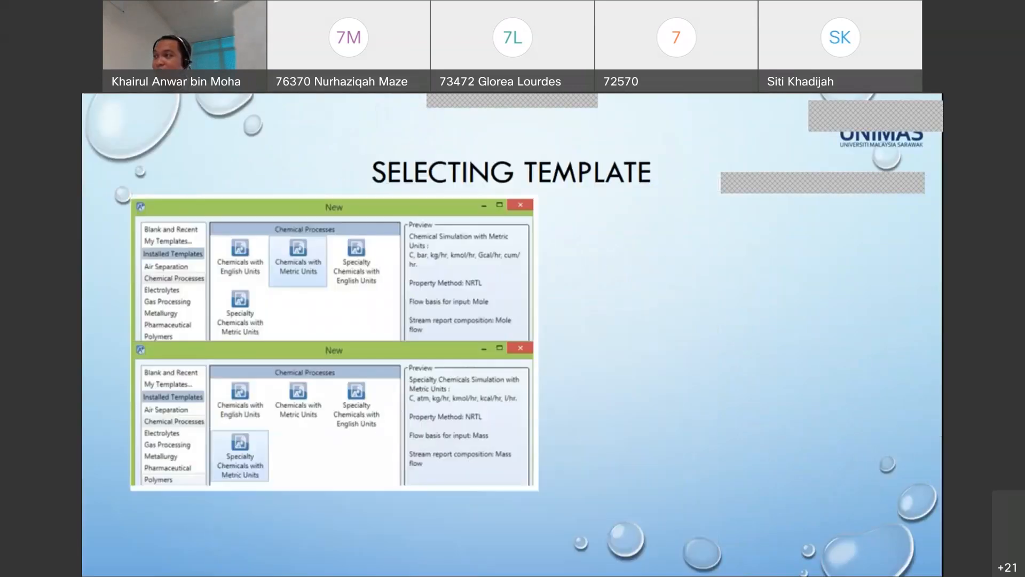
pyautogui.press('Right')
pyautogui.press('Right')
pyautogui.press('Right')
pyautogui.press('Right')
pyautogui.press('Right')
pyautogui.press('Right')
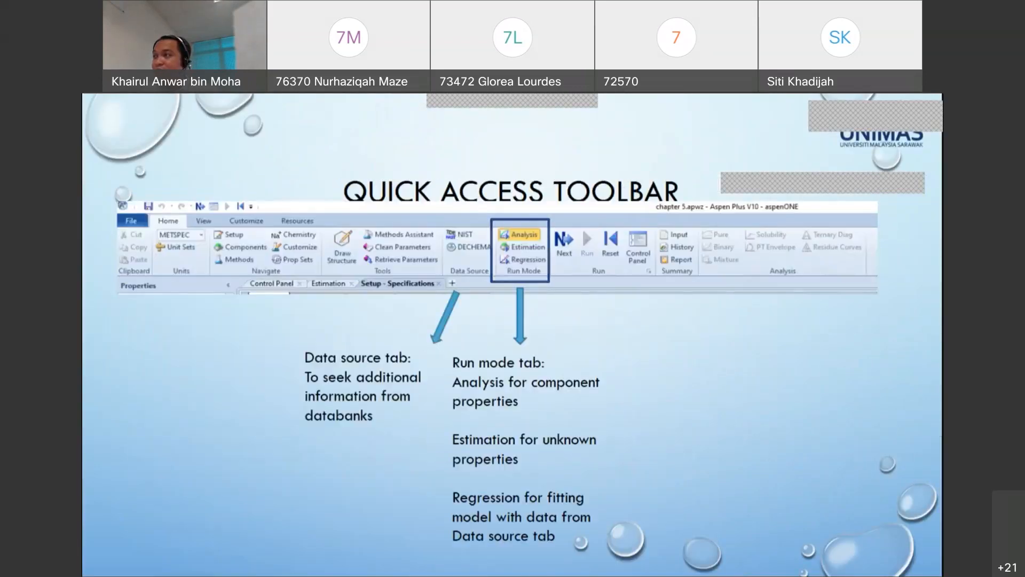
pyautogui.press('Right')
pyautogui.press('Right')
pyautogui.press('Right')
pyautogui.press('Right')
pyautogui.press('Right')
pyautogui.press('Right')
pyautogui.press('Right')
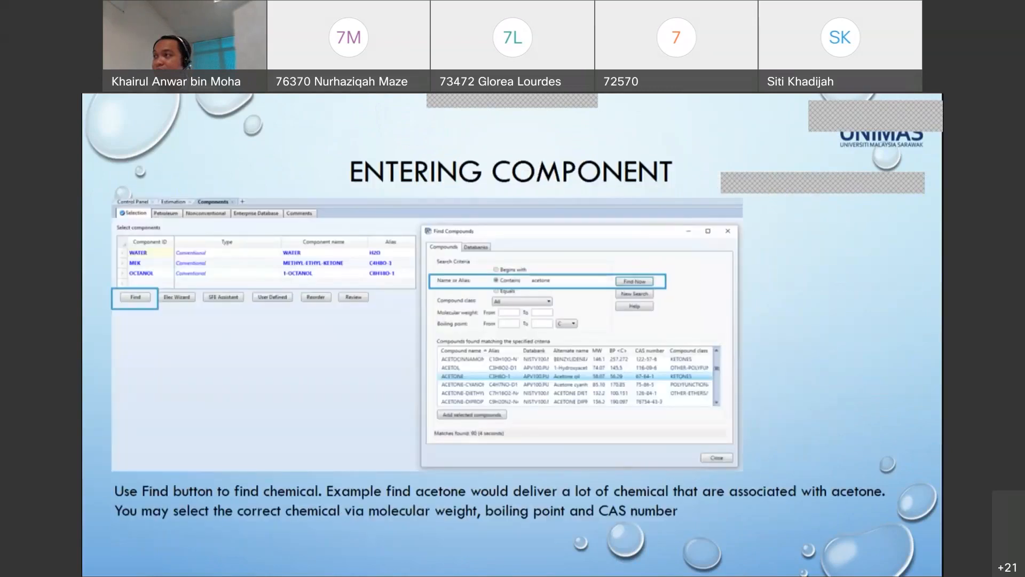
pyautogui.press('Right')
pyautogui.press('Right')
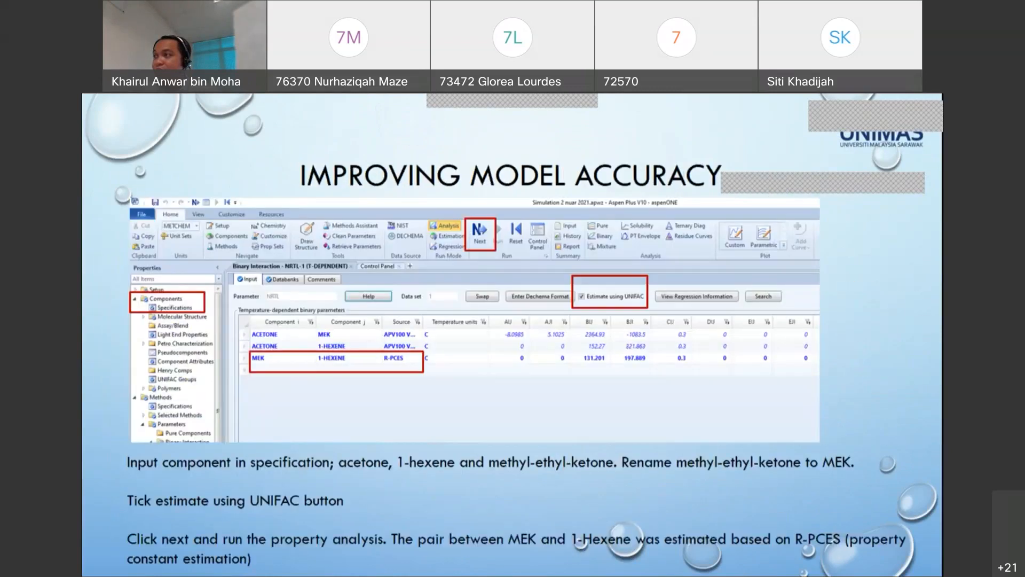
pyautogui.press('Right')
pyautogui.press('Right')
pyautogui.press('Right')
pyautogui.press('Right')
pyautogui.press('Right')
pyautogui.press('Right')
pyautogui.press('Right')
pyautogui.press('Right')
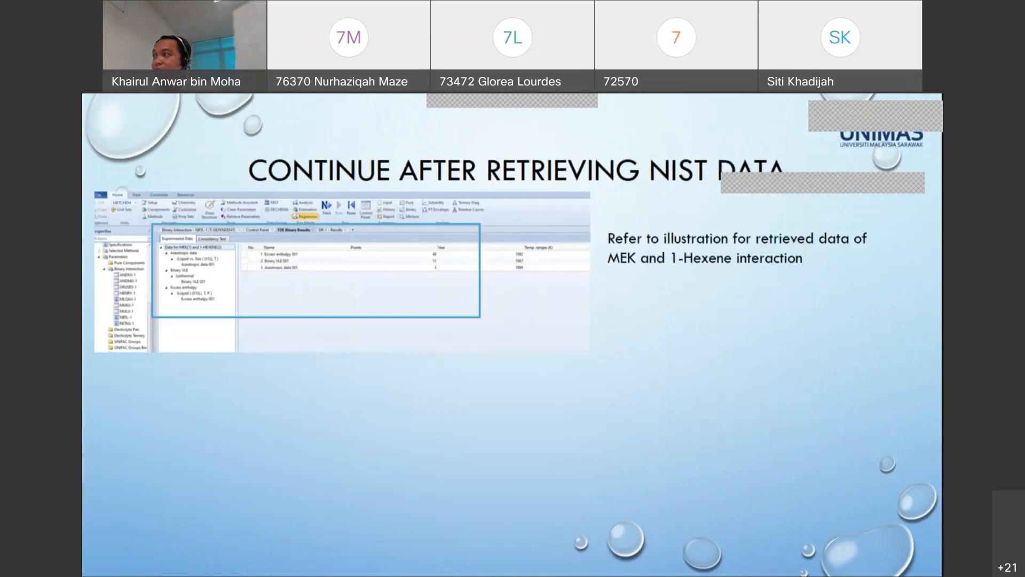
pyautogui.press('Right')
pyautogui.press('Right')
pyautogui.press('Right')
pyautogui.press('Right')
pyautogui.press('Right')
pyautogui.press('Right')
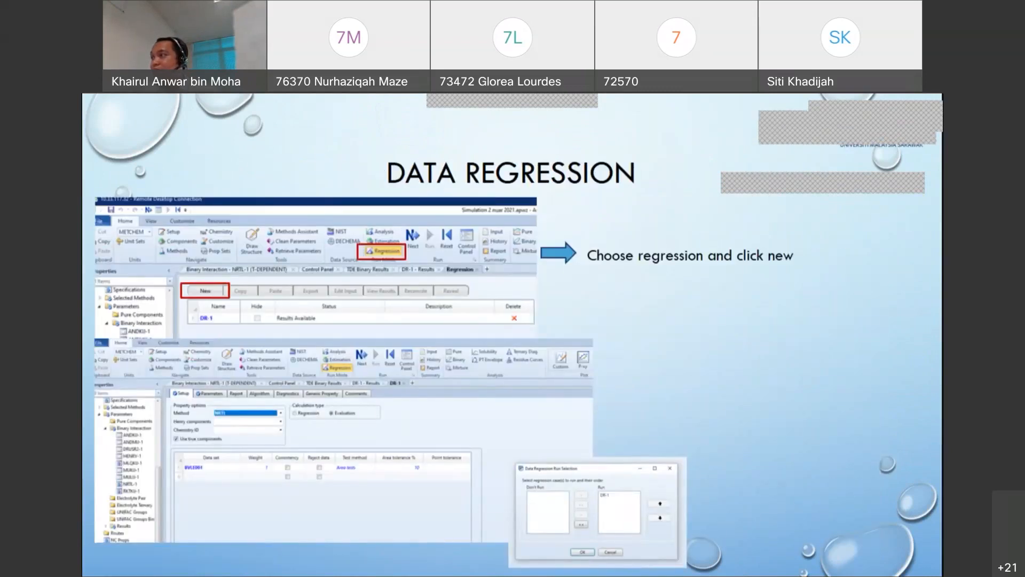
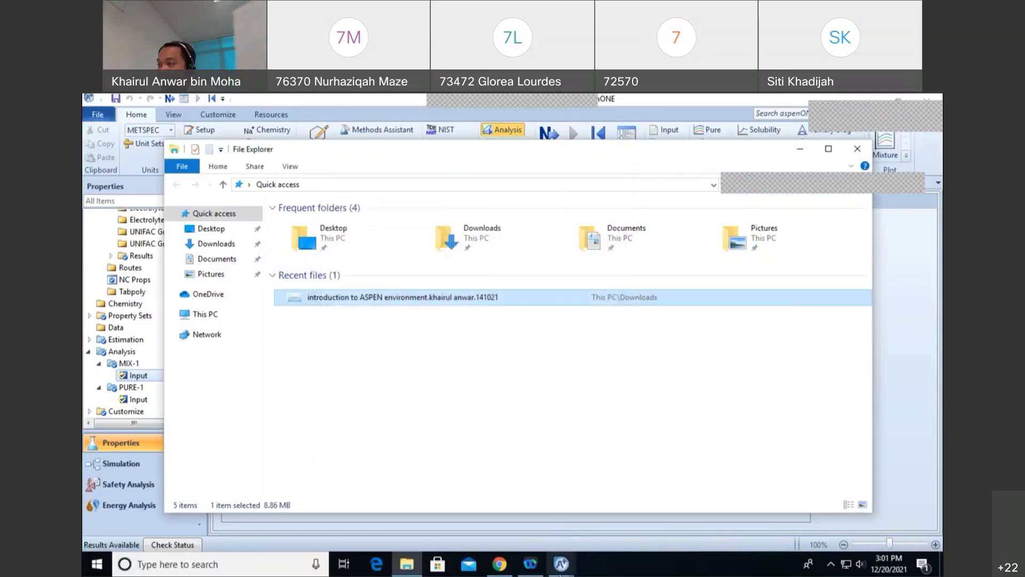
# Step: Return to Aspen Plus and create a new simulation from the Specialty Chemicals with Metric Units template, keeping the current run open
pyautogui.click(678, 520)
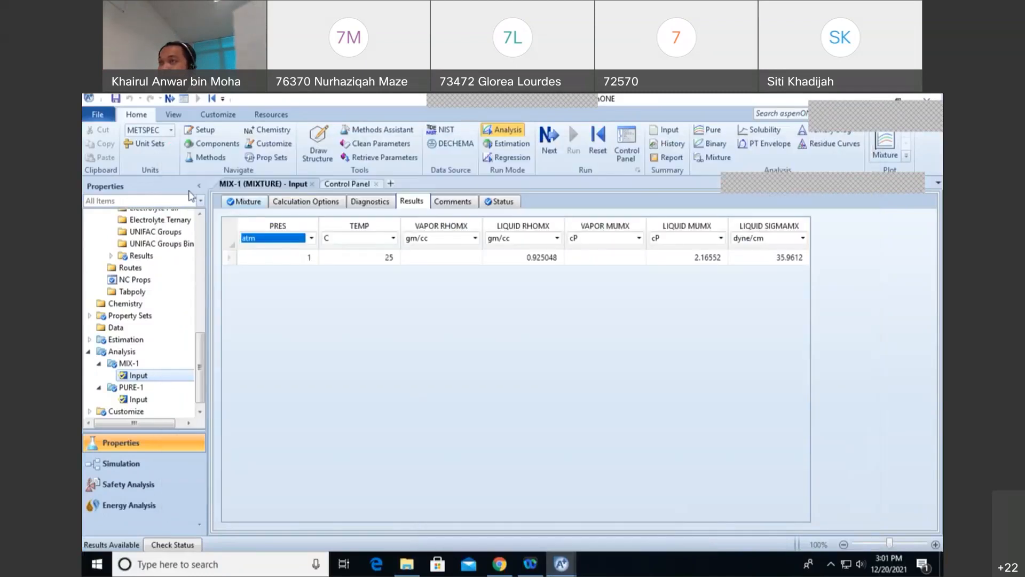
pyautogui.click(98, 114)
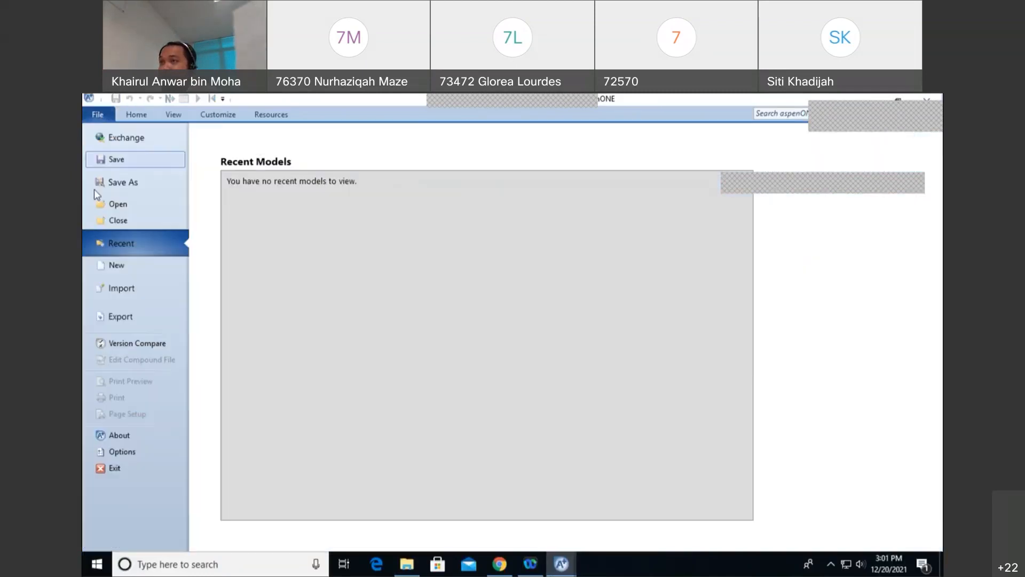
pyautogui.click(133, 265)
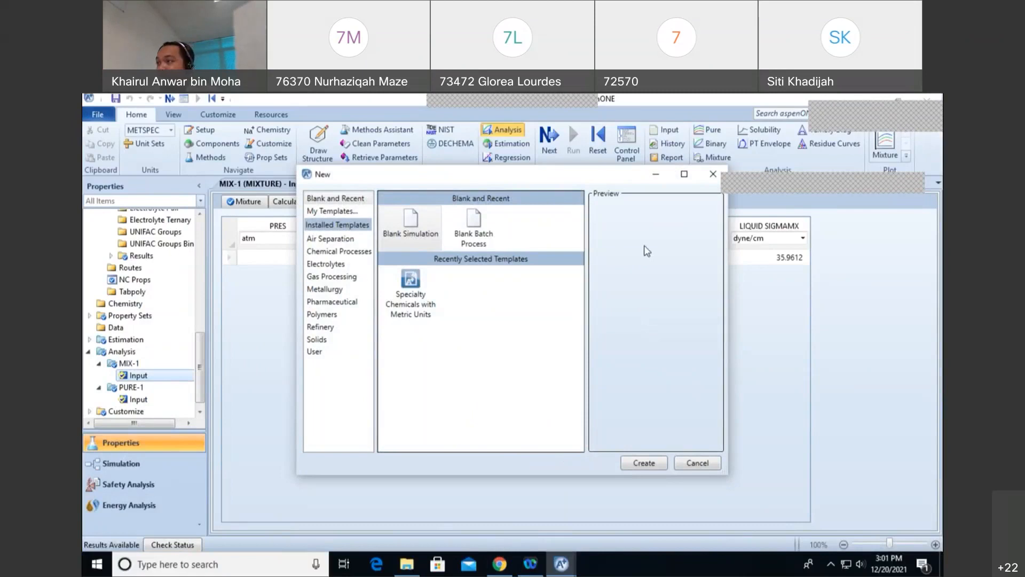
pyautogui.click(395, 291)
pyautogui.click(638, 463)
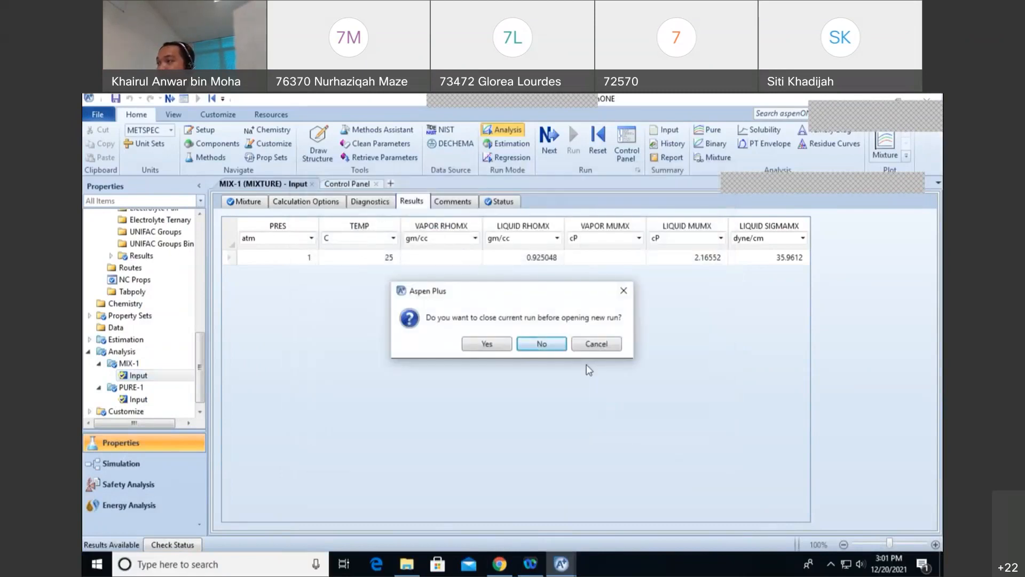
pyautogui.click(549, 350)
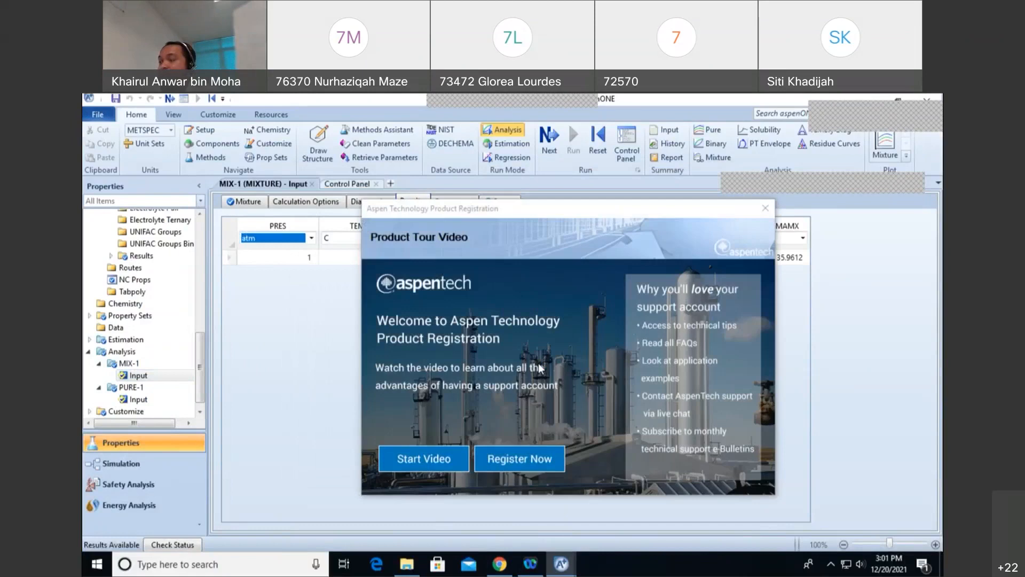
pyautogui.click(766, 209)
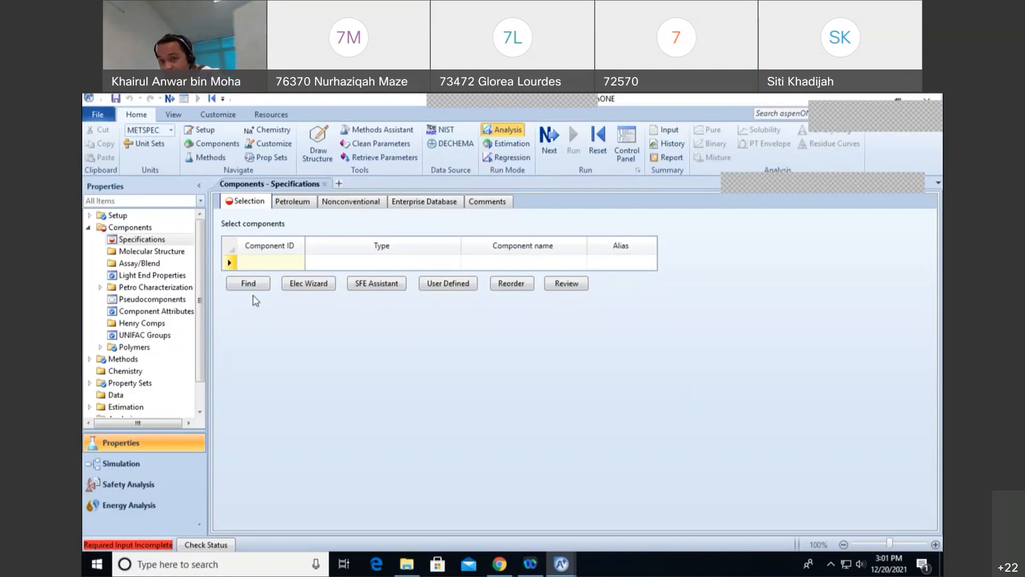
# Step: Add WATER and ACETONE to the component list and accept the parameter update
pyautogui.click(261, 264)
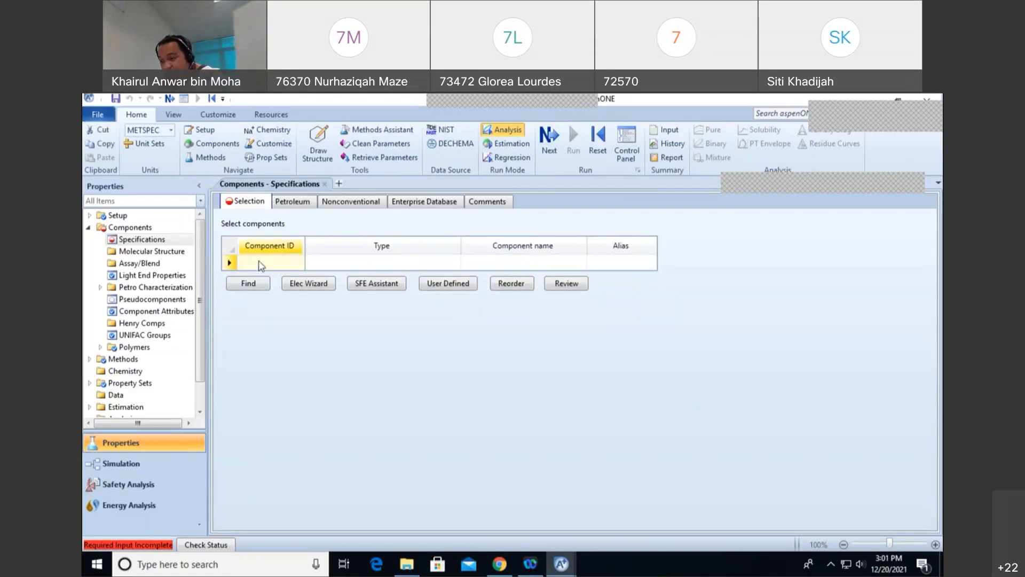
pyautogui.write('WATER')
pyautogui.press('Return')
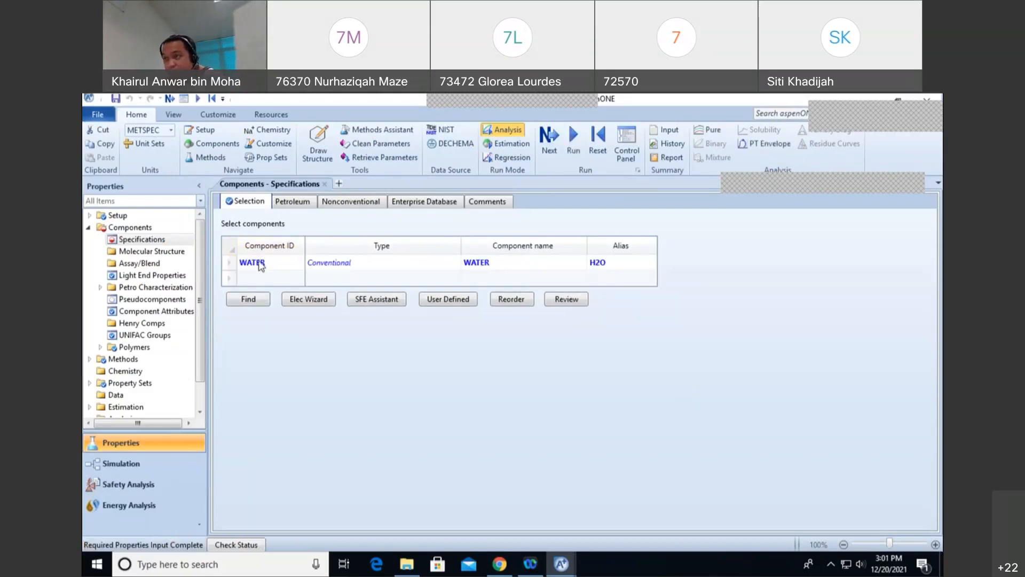
pyautogui.click(261, 278)
pyautogui.write('AC')
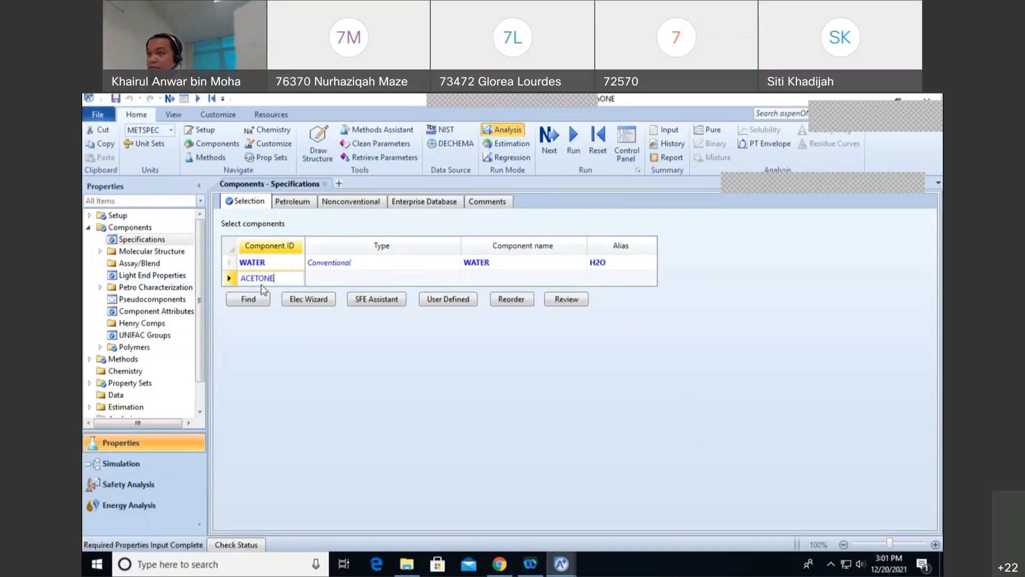
pyautogui.write('ETONE')
pyautogui.press('Return')
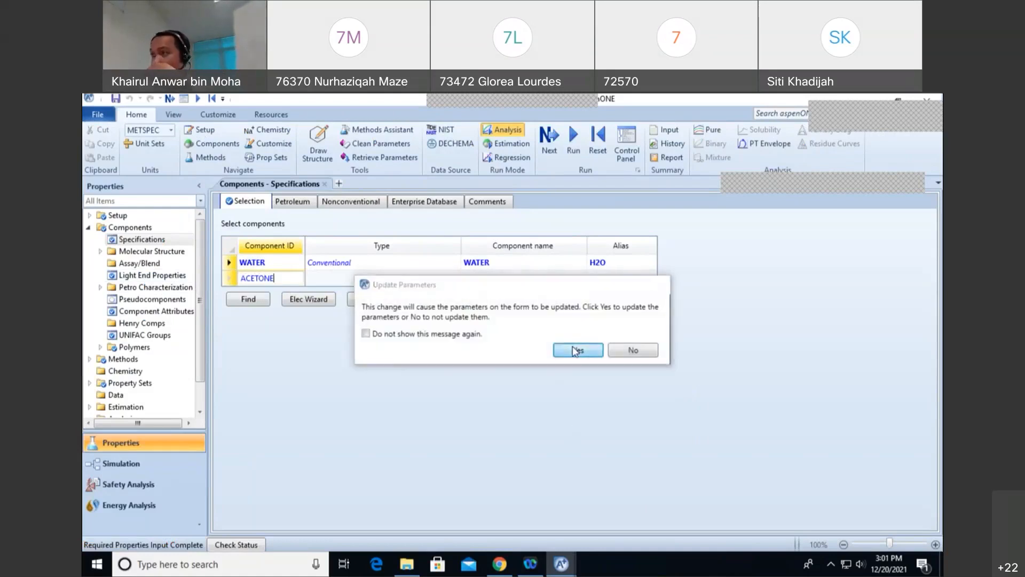
pyautogui.click(574, 351)
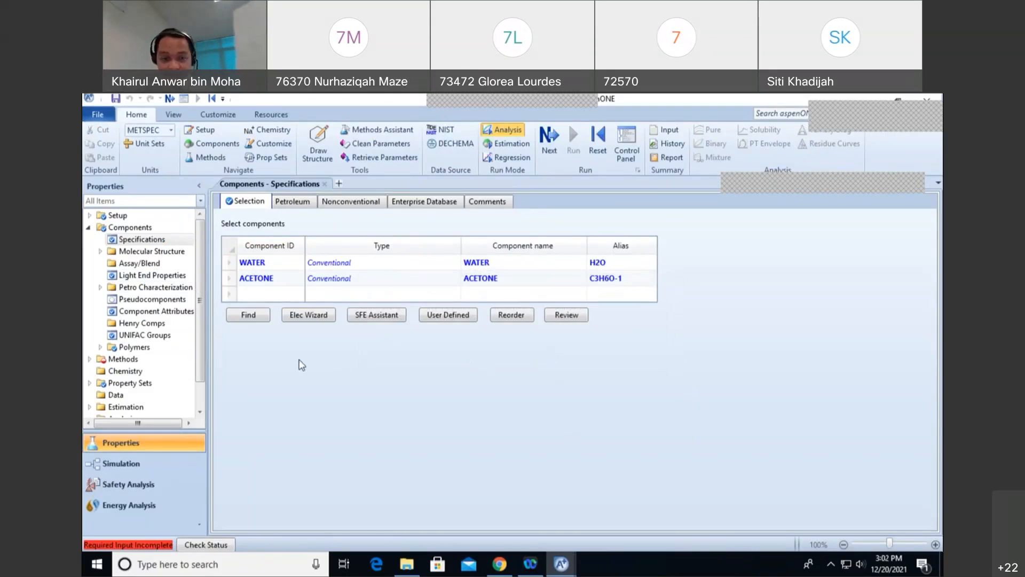
# Step: Find the compound METHYL ISOBUTYL KETONE in the databanks and add it to the component list without replacing water
pyautogui.click(258, 315)
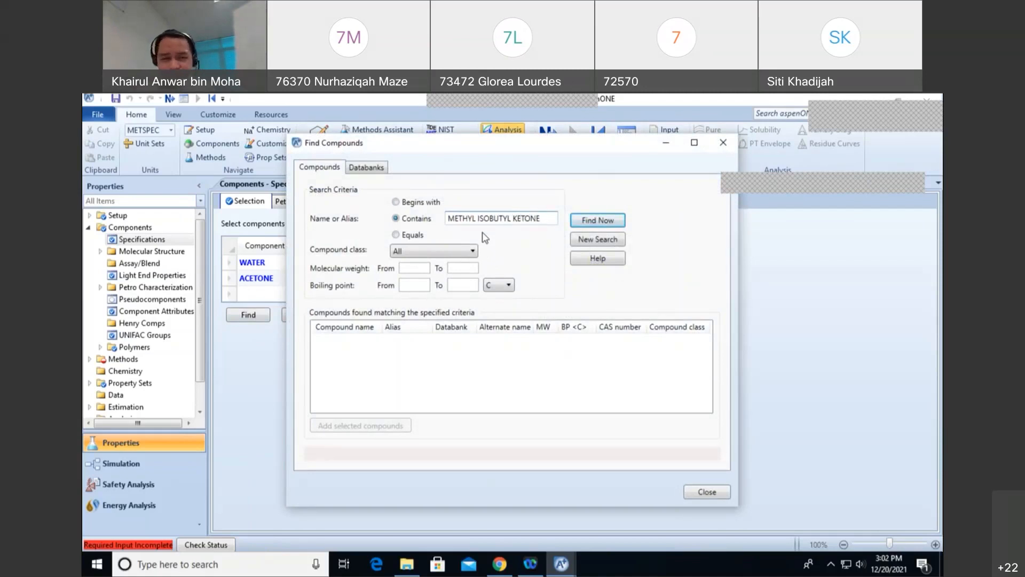
pyautogui.press('Return')
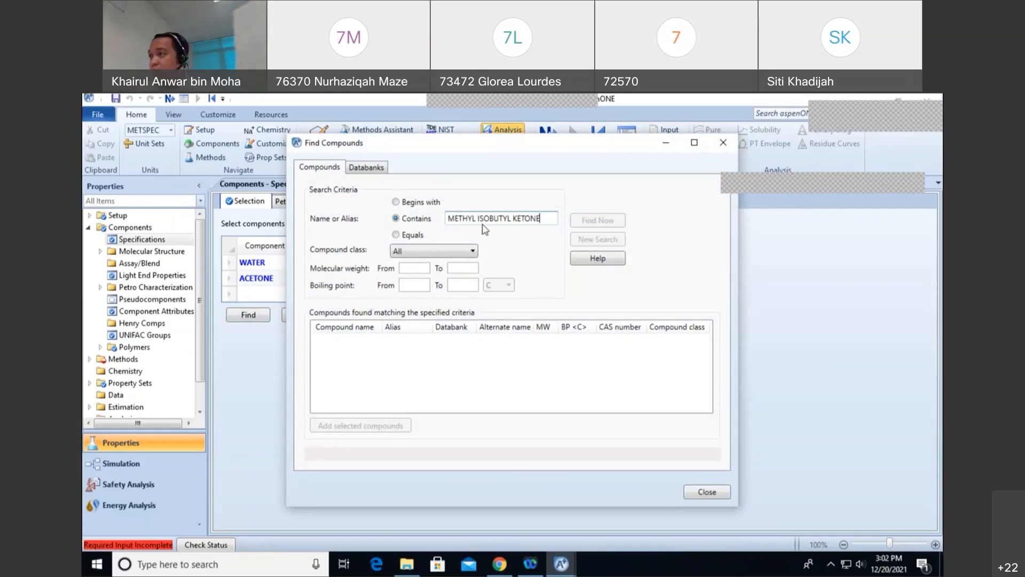
pyautogui.click(365, 341)
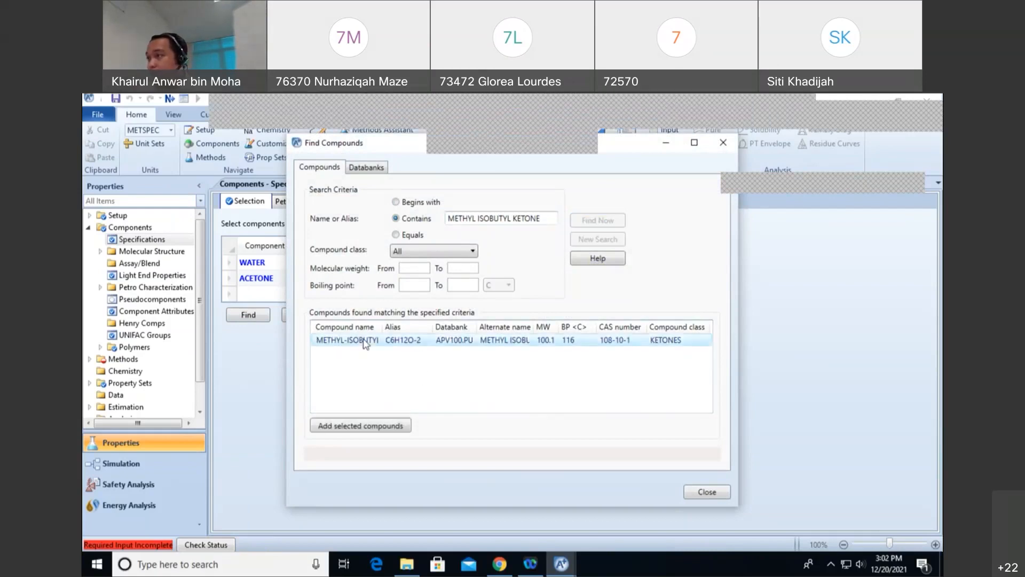
pyautogui.click(379, 427)
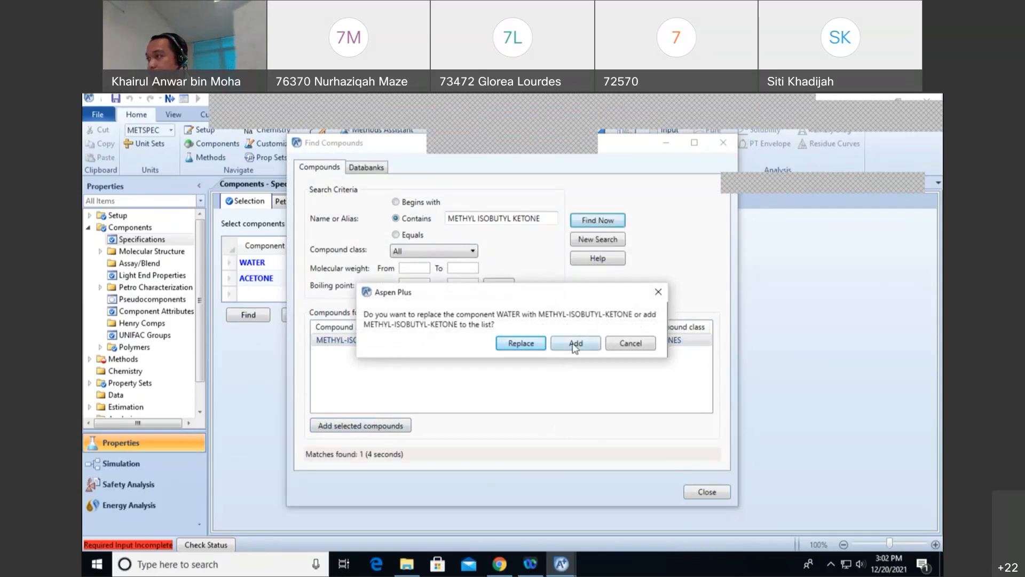
pyautogui.click(575, 345)
pyautogui.click(701, 491)
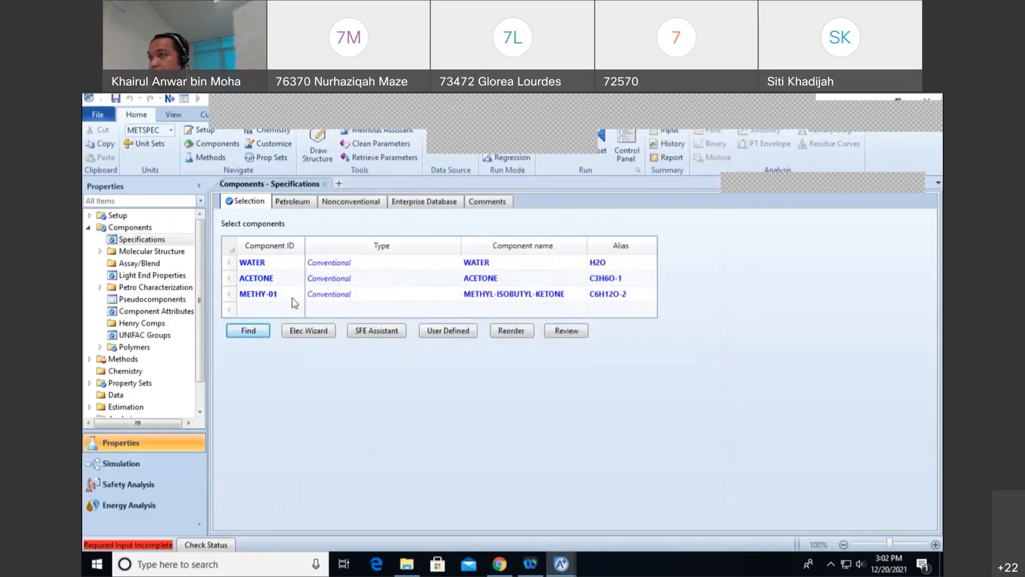
# Step: Rename the methyl isobutyl ketone component ID to MIBK
pyautogui.click(260, 294)
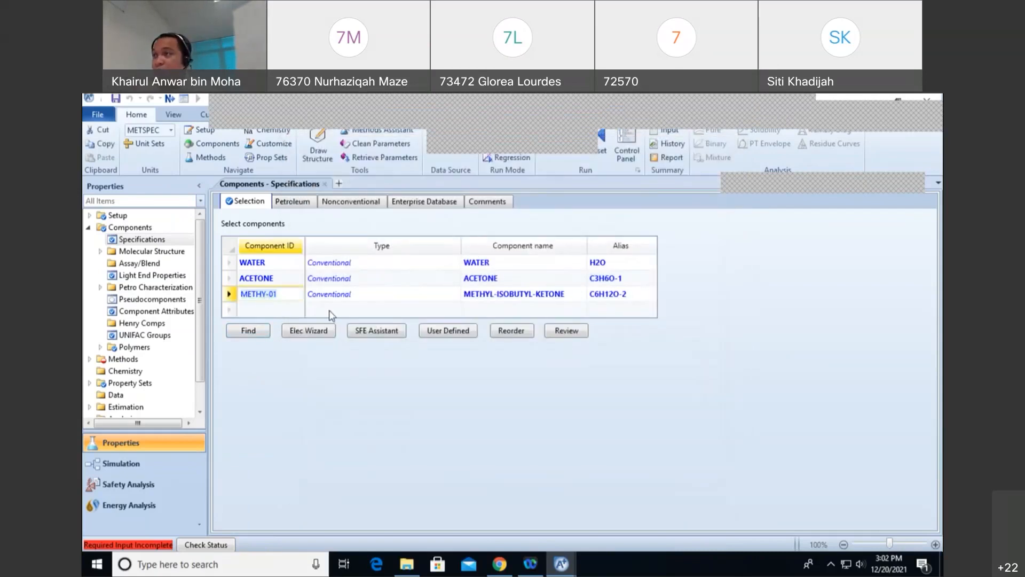
pyautogui.write('MIBK')
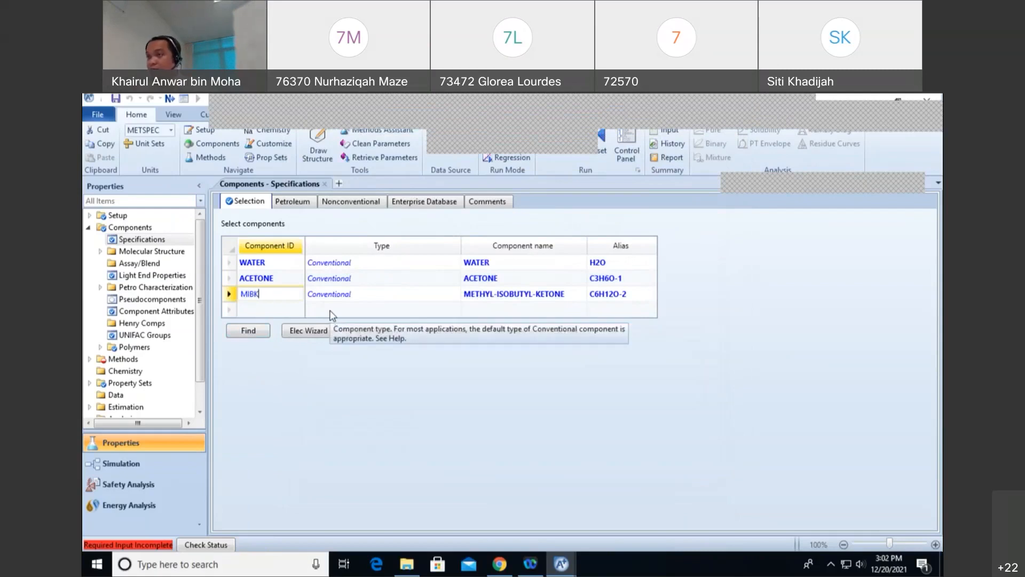
pyautogui.press('Return')
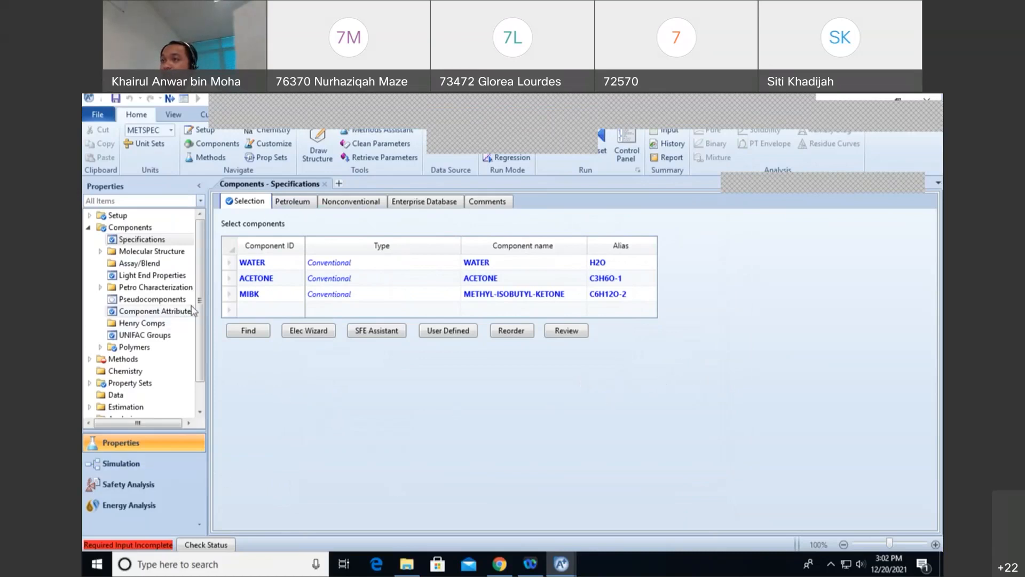
# Step: Open the NRTL-1 binary interaction parameters under the Methods parameters to complete the required property input
pyautogui.click(89, 359)
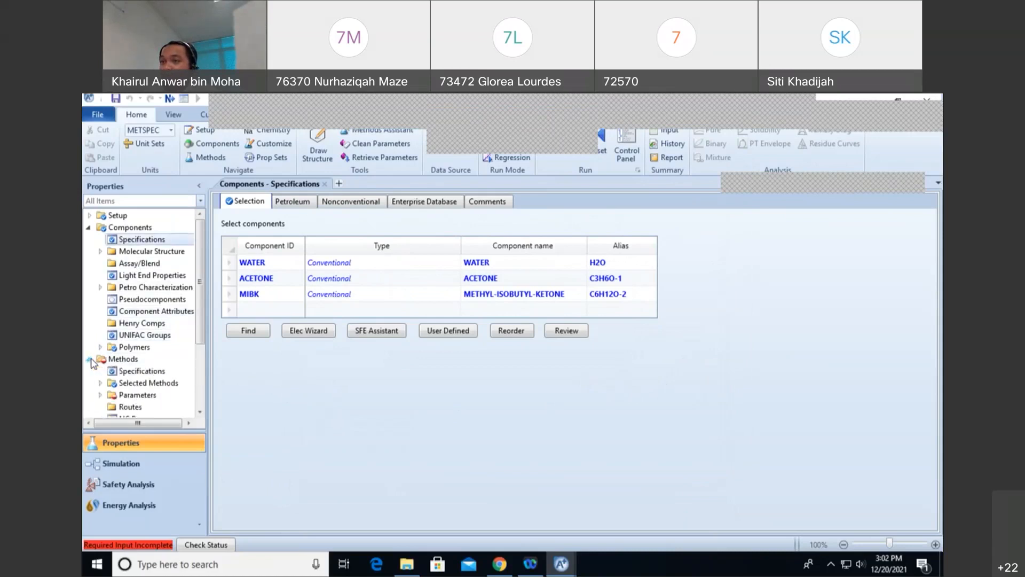
pyautogui.click(100, 395)
pyautogui.scroll(-5, 141, 401)
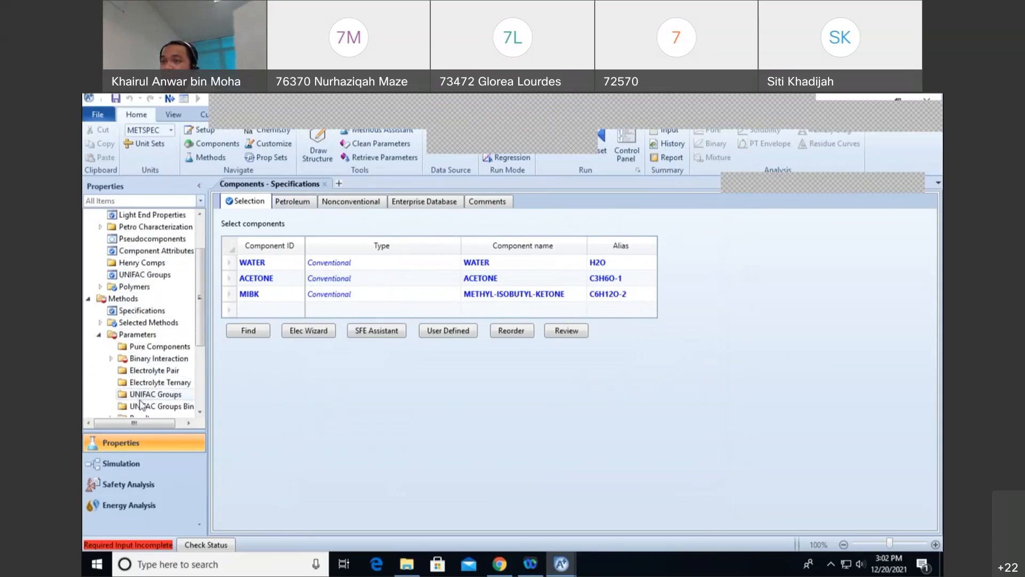
pyautogui.click(110, 267)
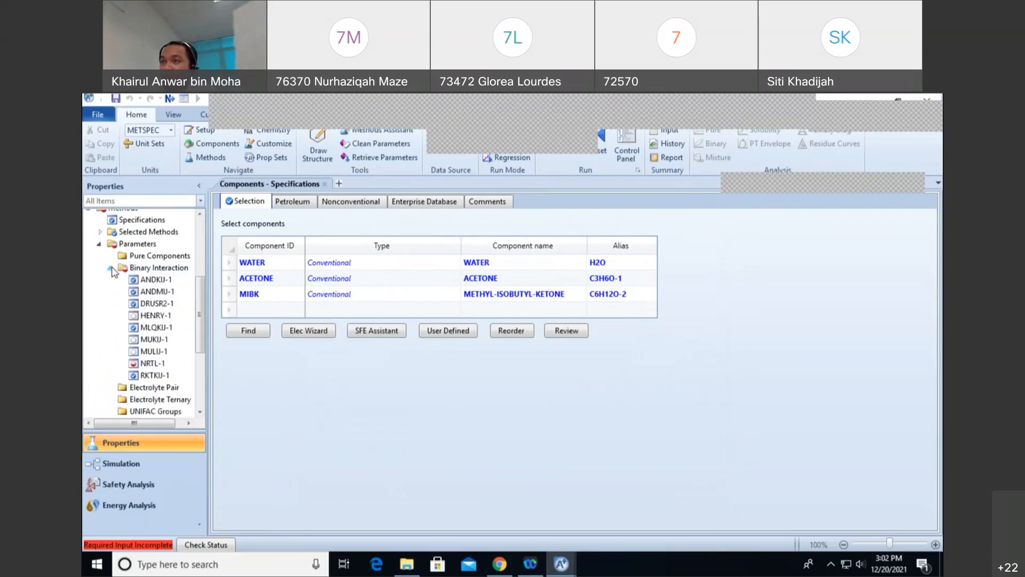
pyautogui.click(151, 363)
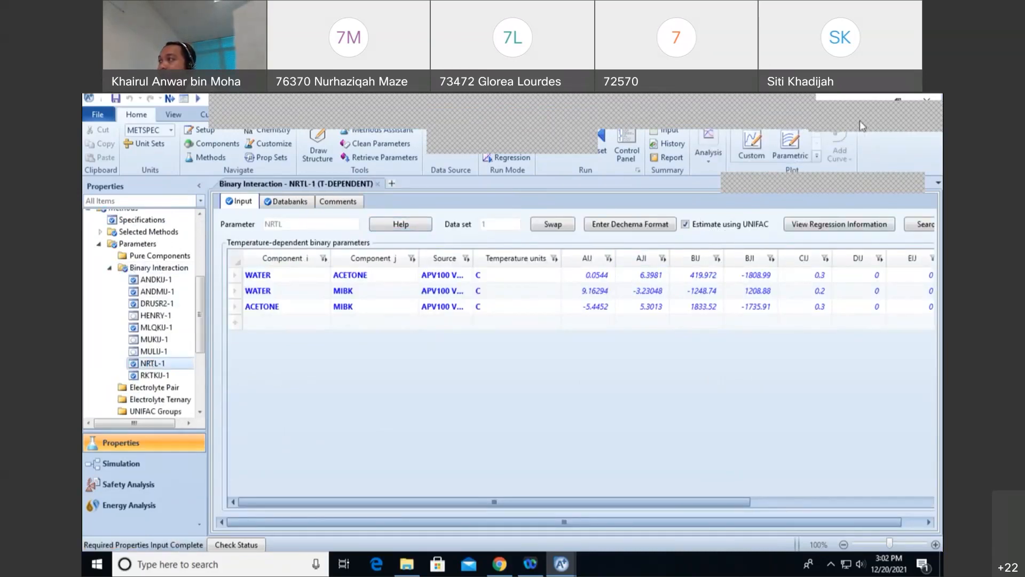
# Step: Run the property analysis and setup for the water, acetone and MIBK system, and return to the NRTL-1 binary parameters
pyautogui.doubleClick(836, 110)
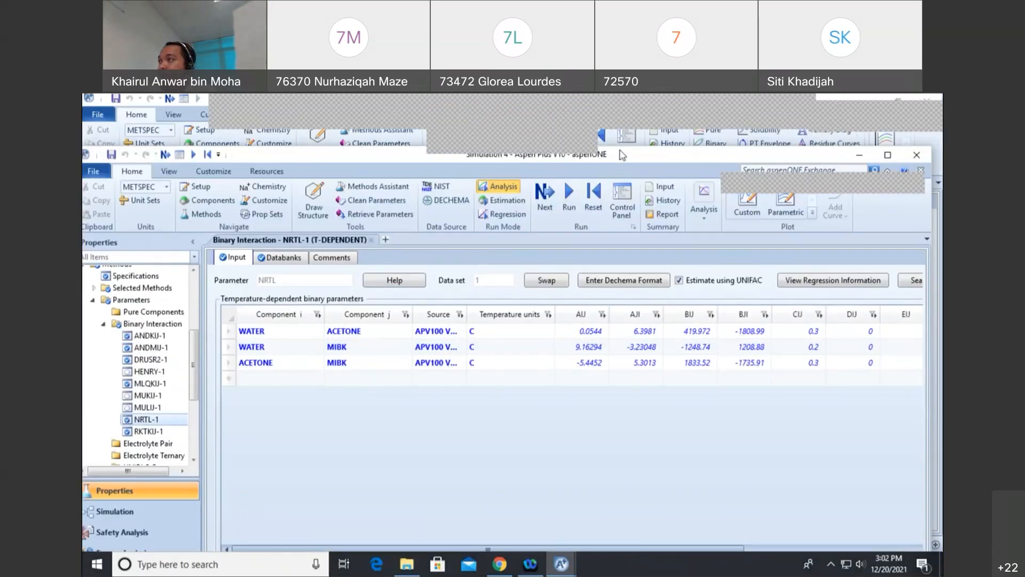
pyautogui.moveTo(622, 154); pyautogui.dragTo(678, 93)
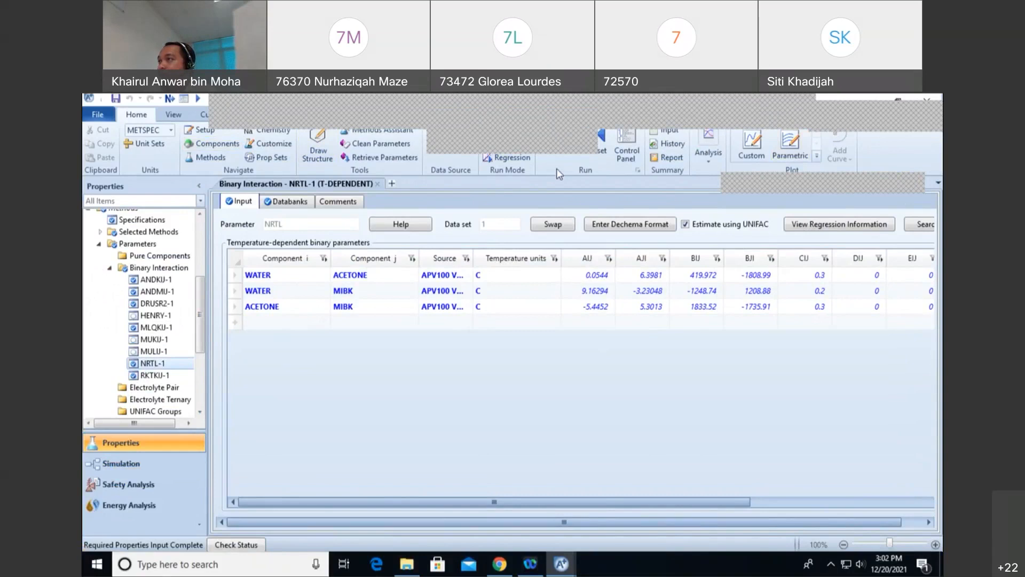
pyautogui.doubleClick(835, 99)
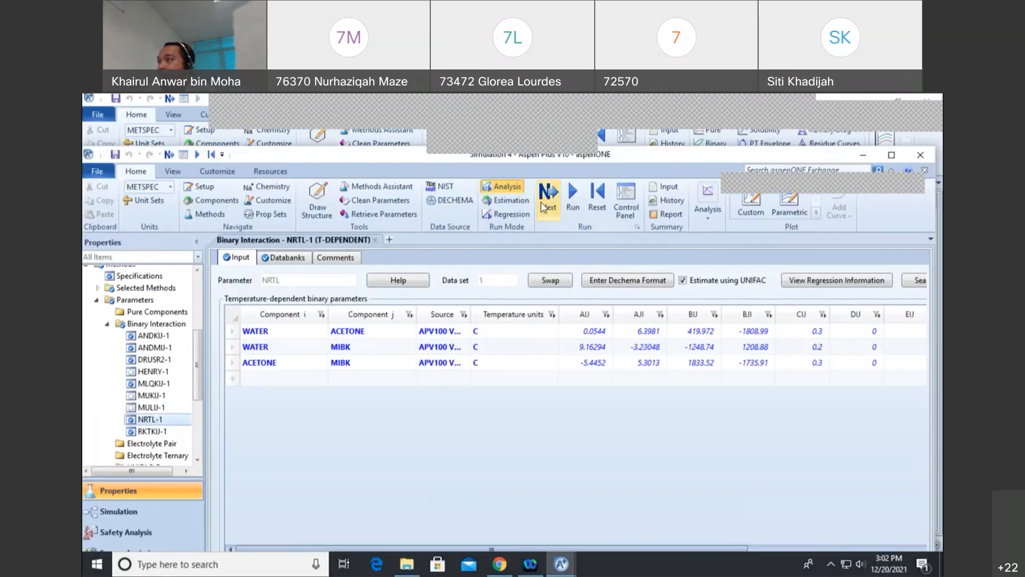
pyautogui.doubleClick(650, 158)
pyautogui.click(549, 140)
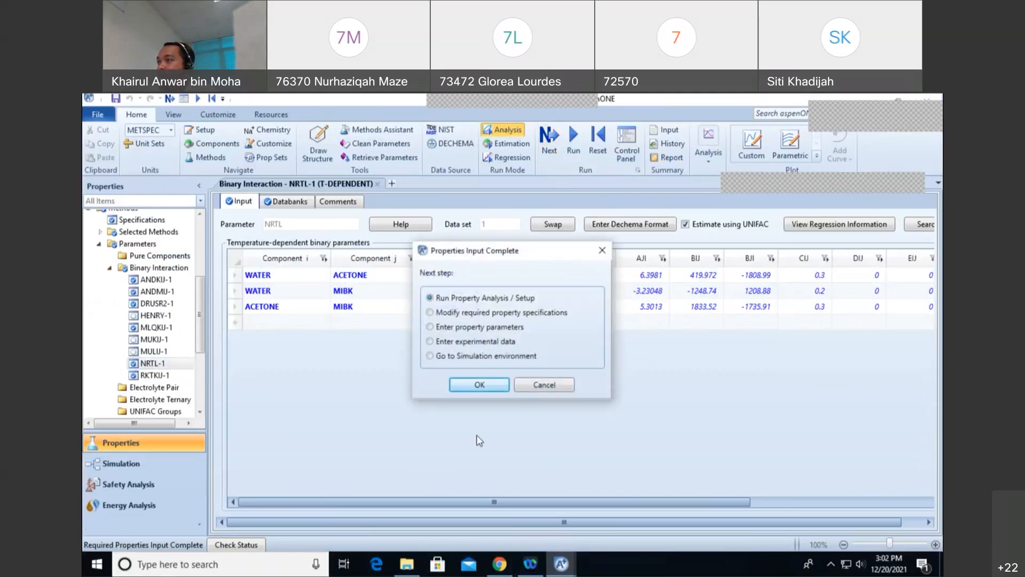
pyautogui.click(481, 387)
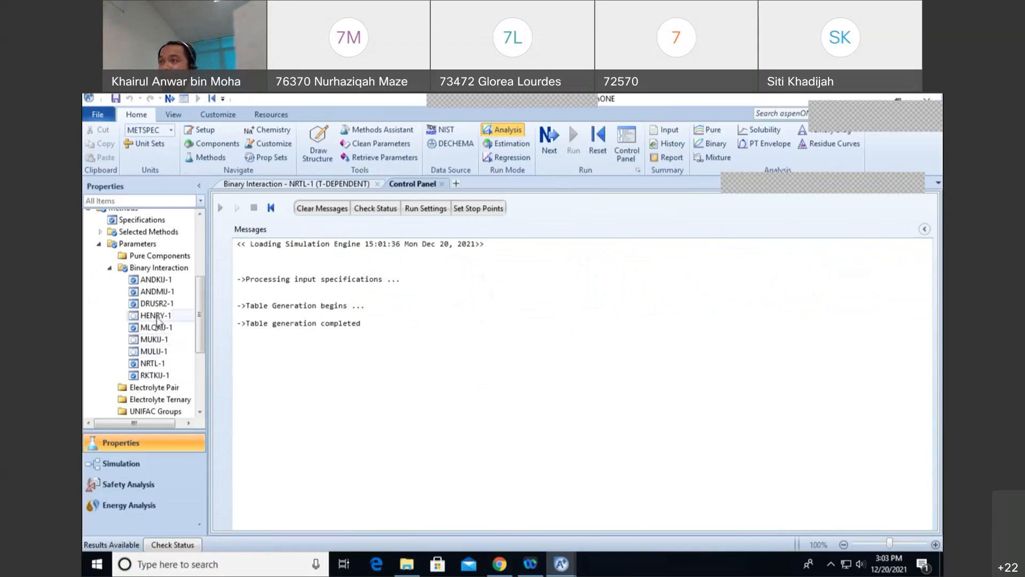
pyautogui.click(152, 364)
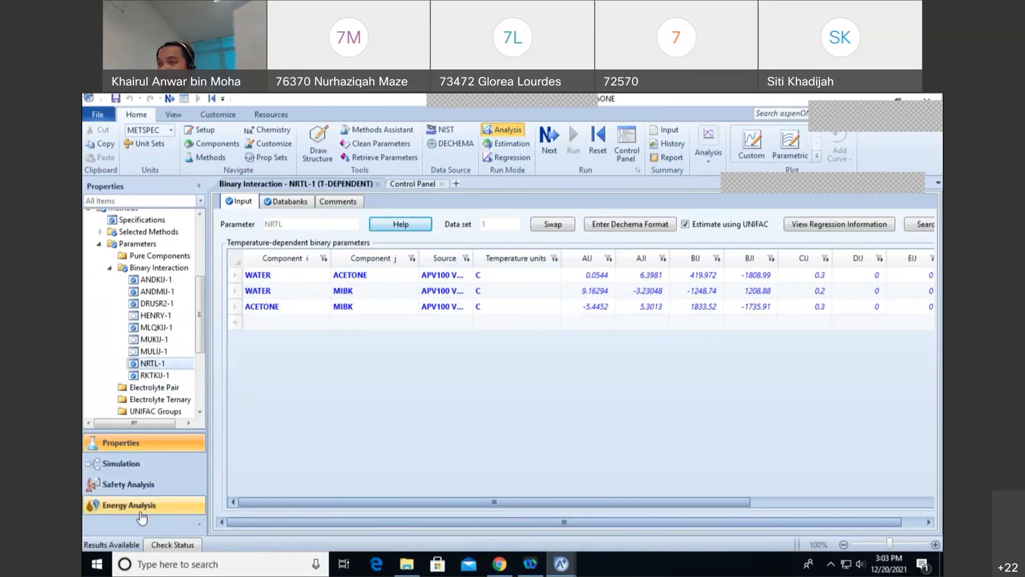
# Step: Switch to the Simulation environment and browse the available pressure changer, reactor and column models for the flowsheet
pyautogui.click(123, 468)
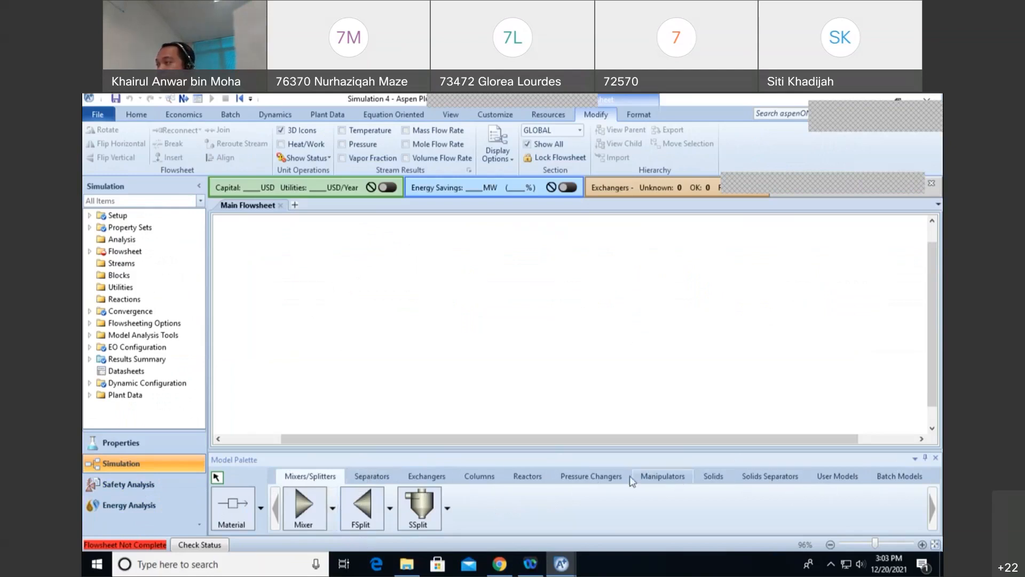
pyautogui.click(591, 477)
pyautogui.click(523, 477)
pyautogui.click(477, 477)
pyautogui.click(534, 478)
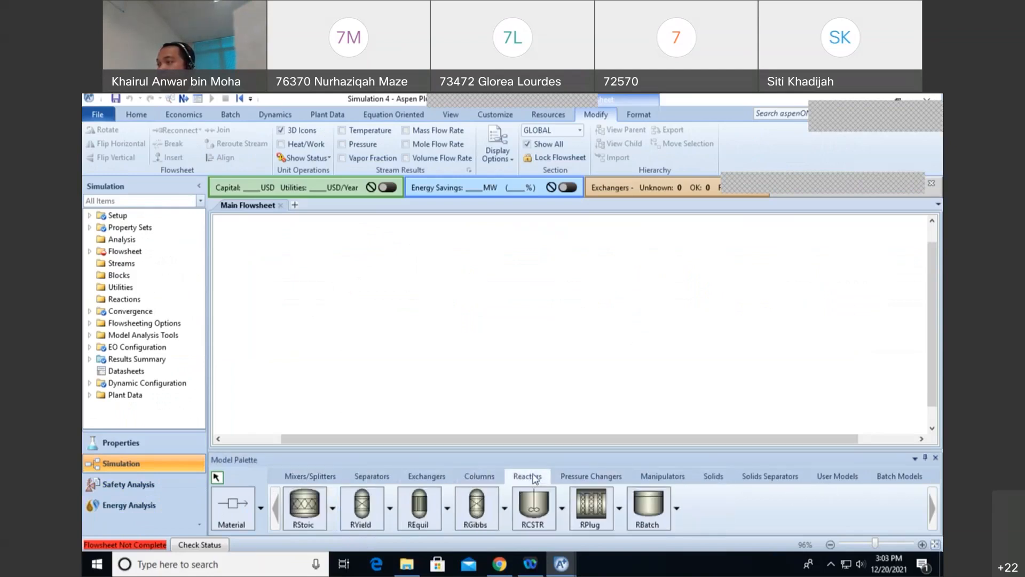
# Step: Place a Mixer block near the centre of the flowsheet and name it MIXER
pyautogui.click(421, 476)
pyautogui.click(303, 478)
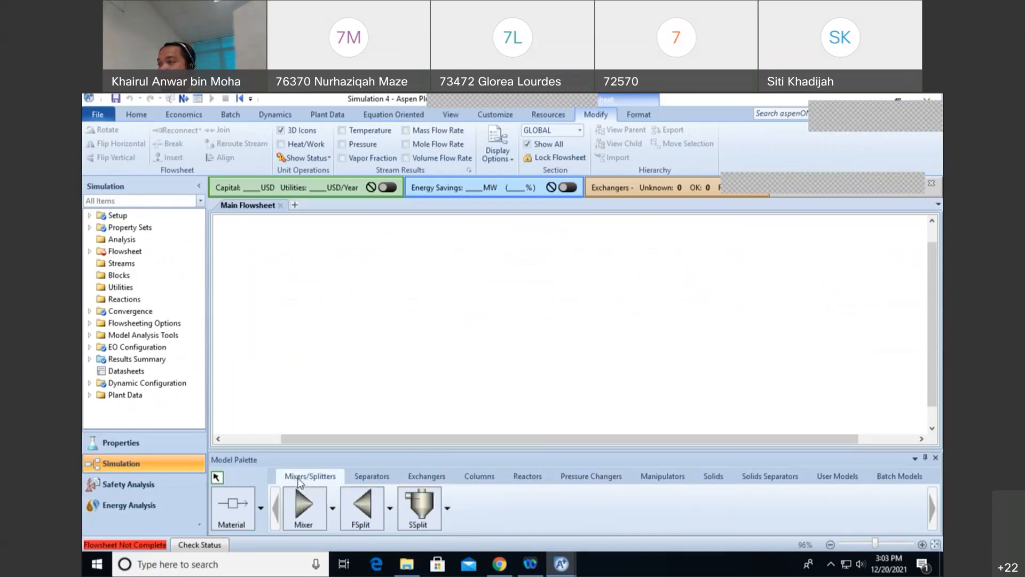
pyautogui.click(305, 513)
pyautogui.click(490, 303)
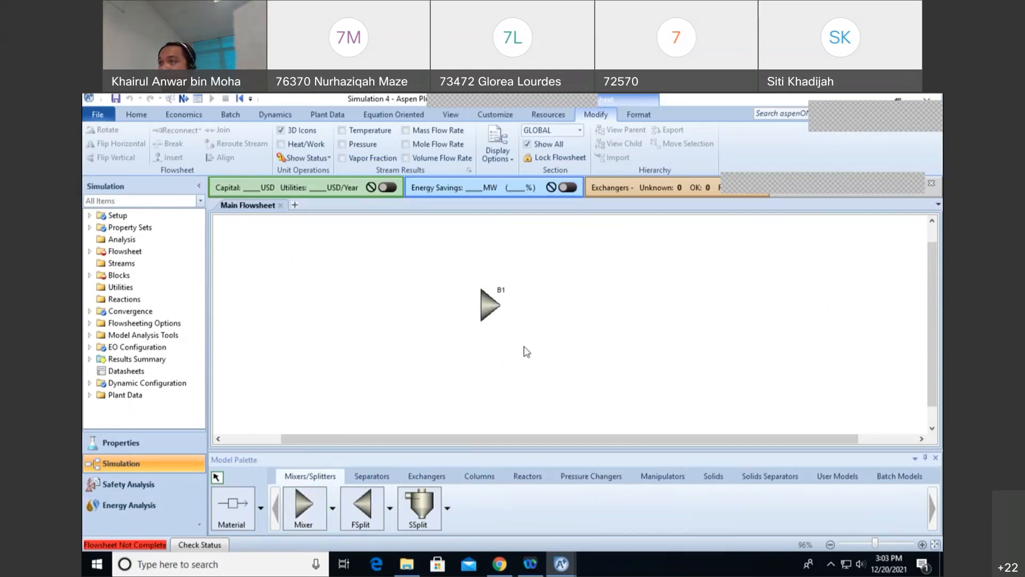
pyautogui.click(501, 293)
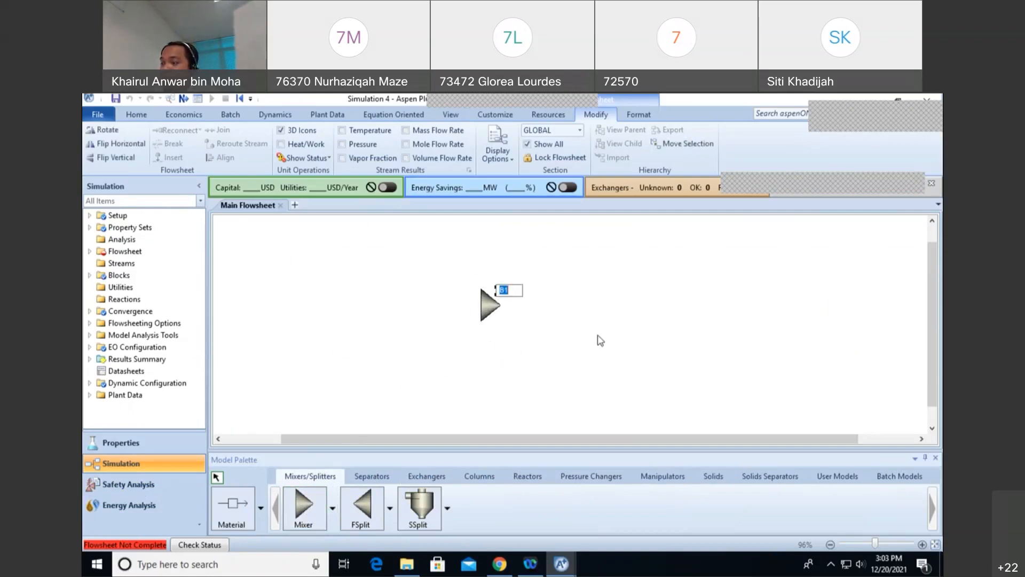
pyautogui.write('MIXER')
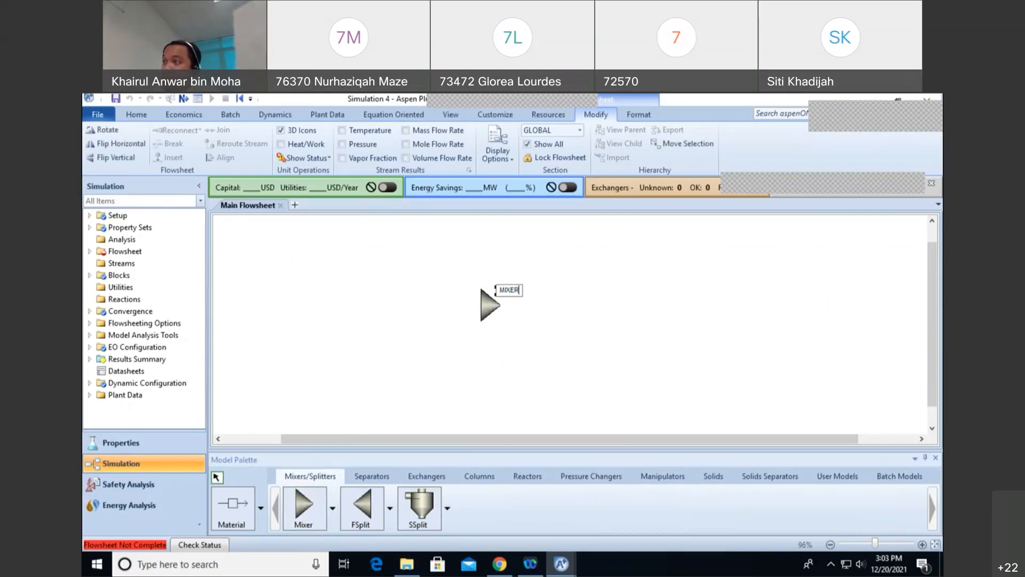
pyautogui.click(336, 394)
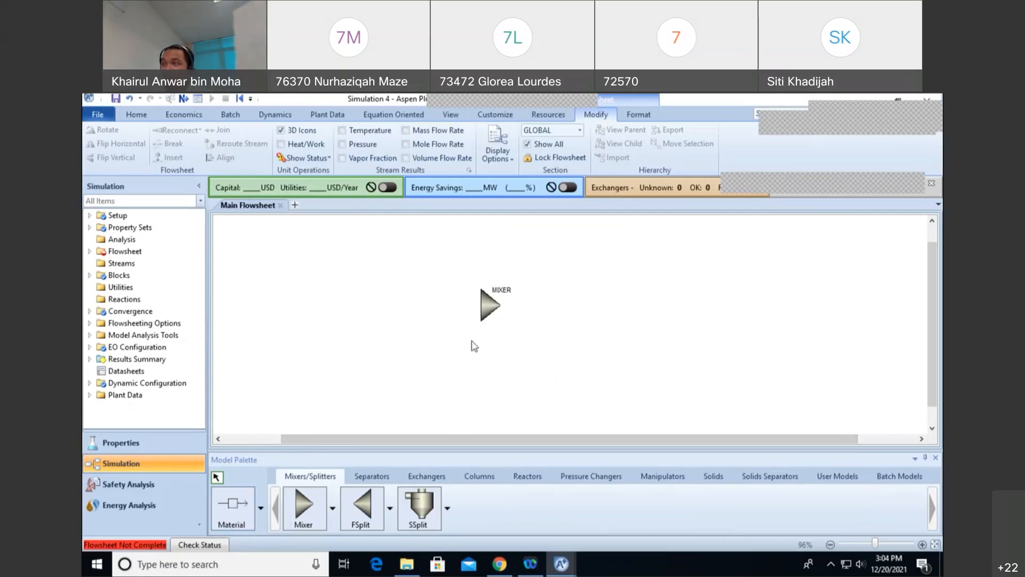
# Step: Connect one feed material stream to the mixer's inlet and one product material stream to its outlet
pyautogui.click(233, 505)
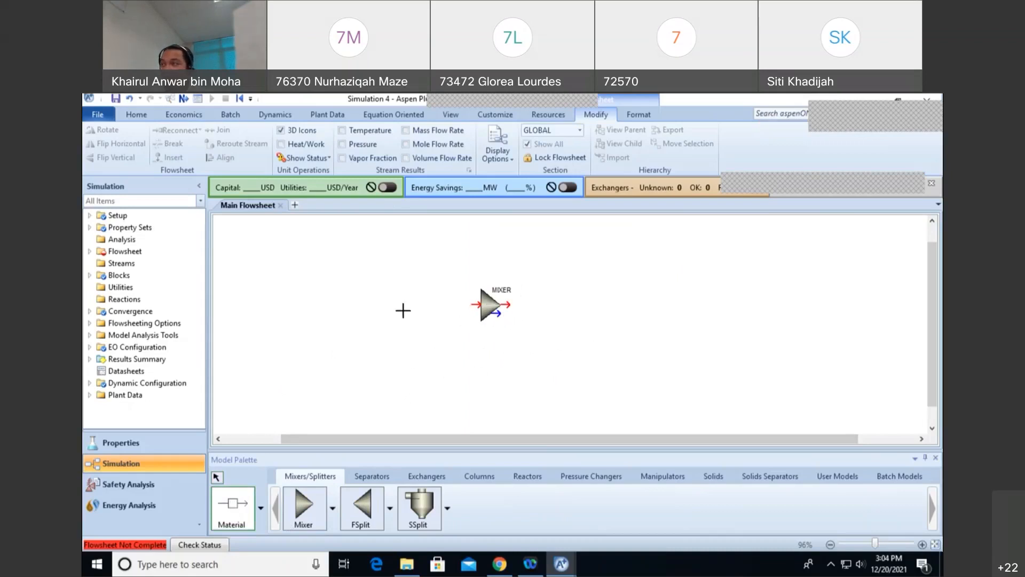
pyautogui.click(383, 307)
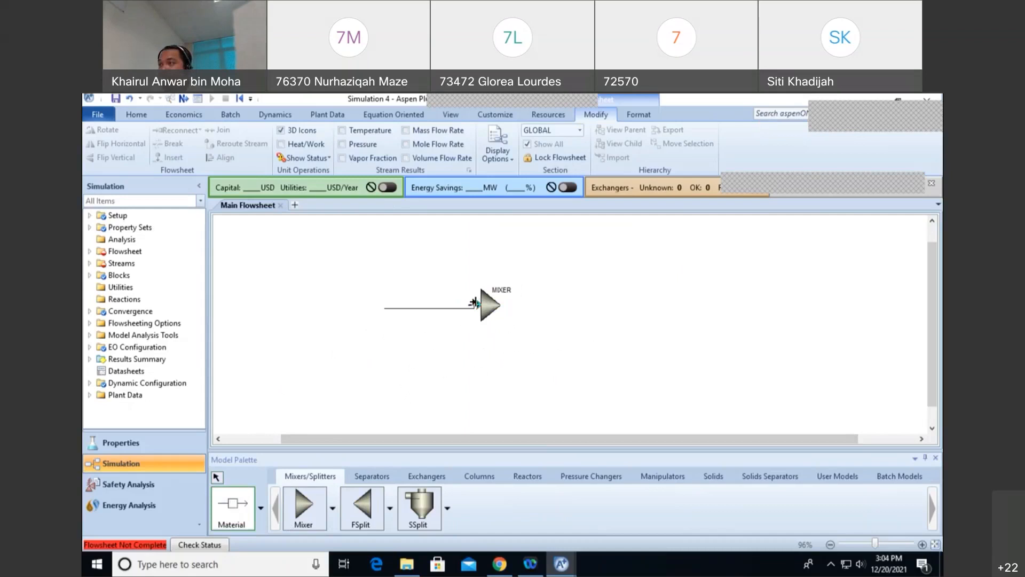
pyautogui.click(476, 304)
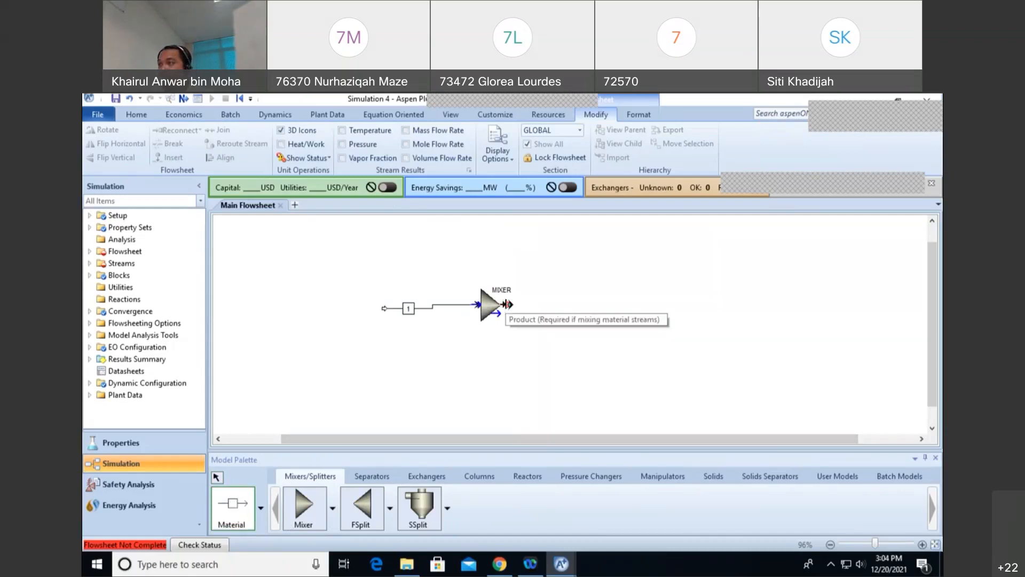
pyautogui.click(506, 304)
pyautogui.click(575, 301)
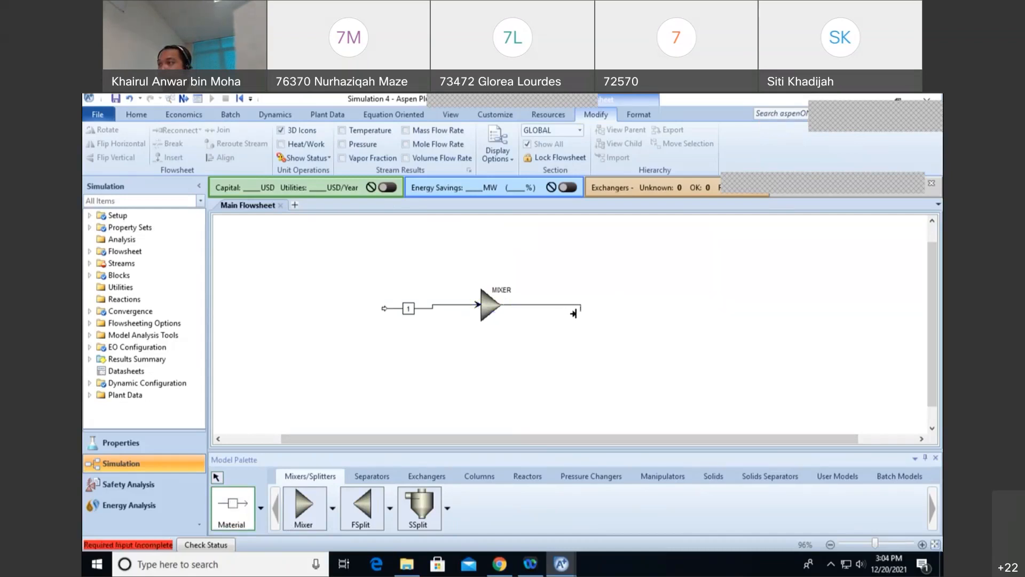
pyautogui.click(552, 315)
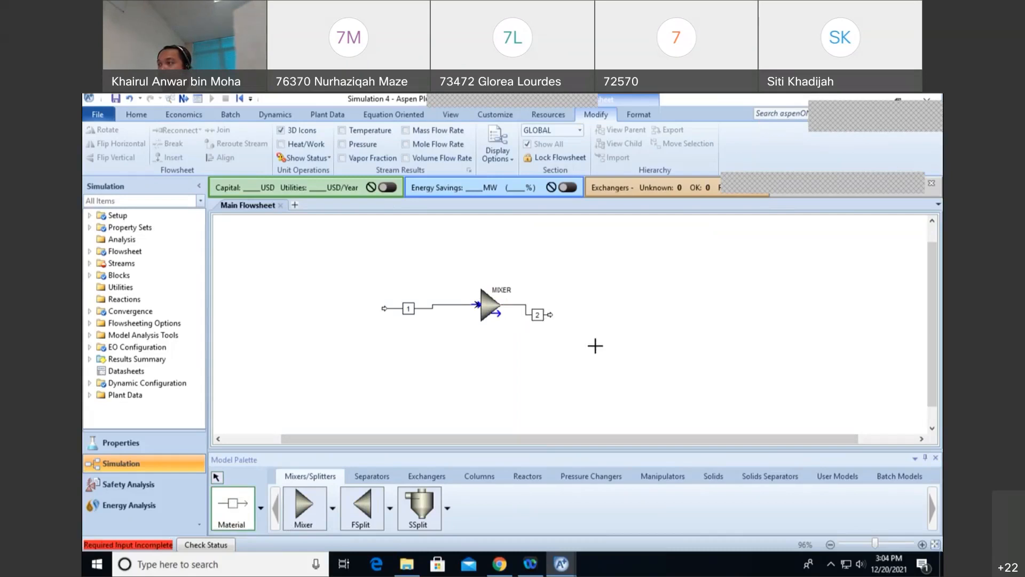
pyautogui.press('Escape')
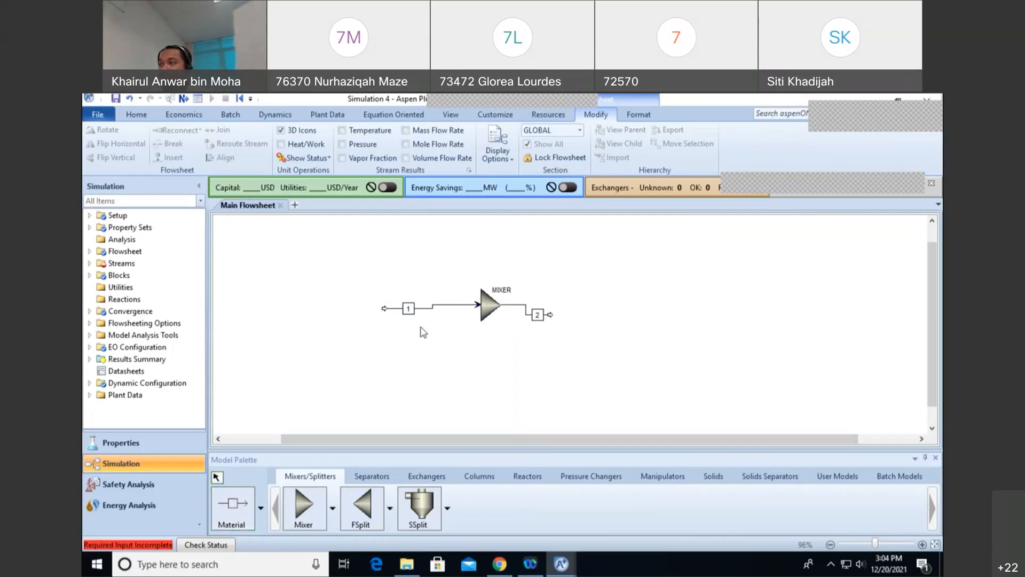
pyautogui.click(409, 310)
pyautogui.click(368, 366)
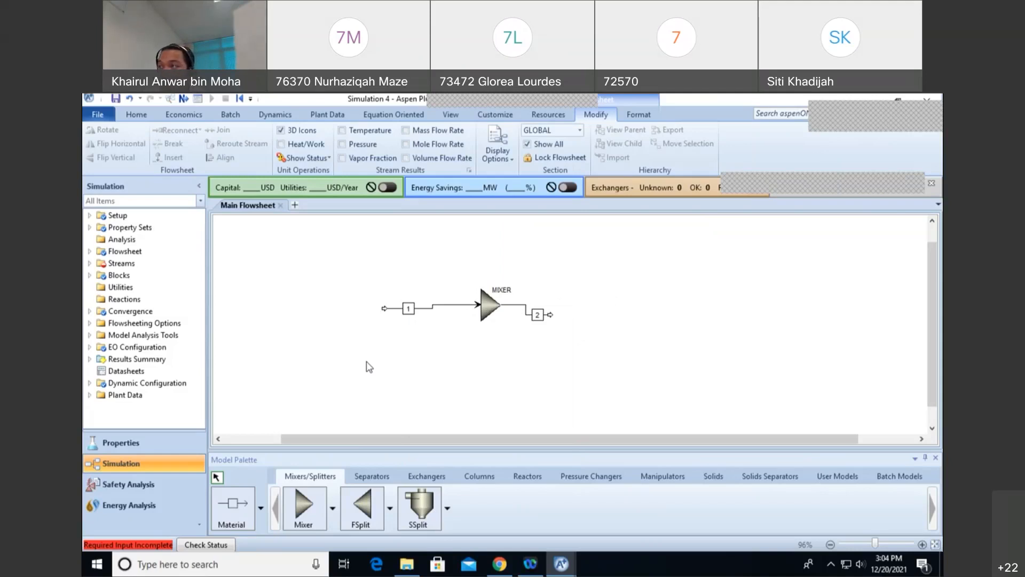
# Step: Add a second feed material stream below the first one and connect it to the mixer's inlet
pyautogui.click(234, 504)
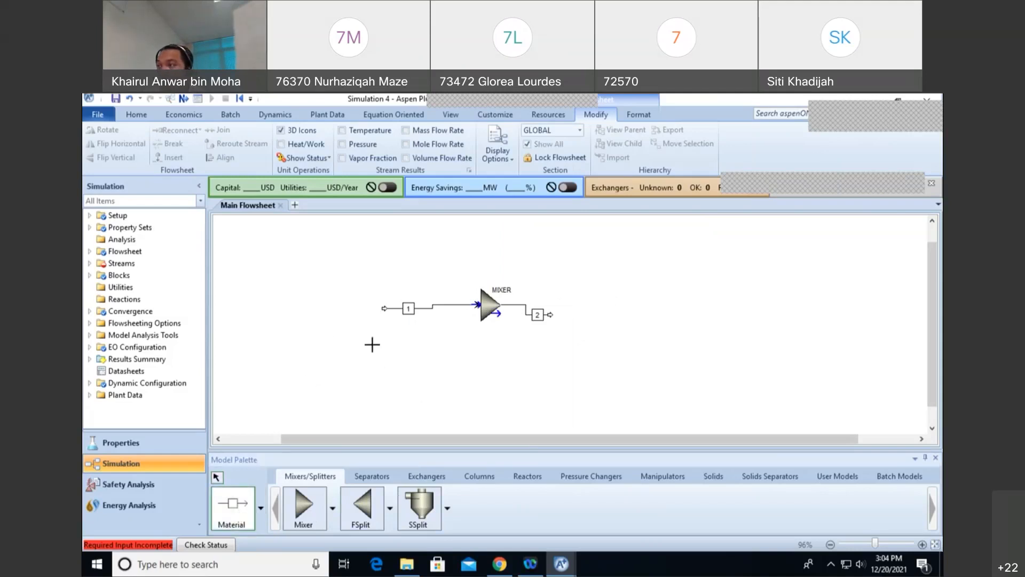
pyautogui.click(394, 341)
pyautogui.click(476, 306)
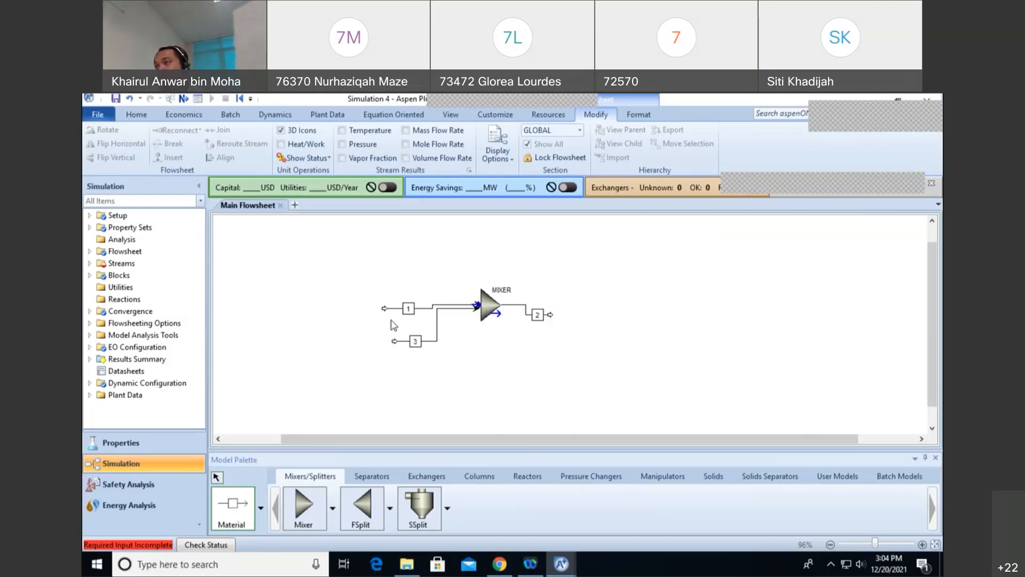
pyautogui.press('Escape')
# Step: Move the ends of feed stream 1 and product stream 2 upward to tidy the layout around the mixer
pyautogui.moveTo(384, 308); pyautogui.dragTo(380, 289)
pyautogui.click(523, 391)
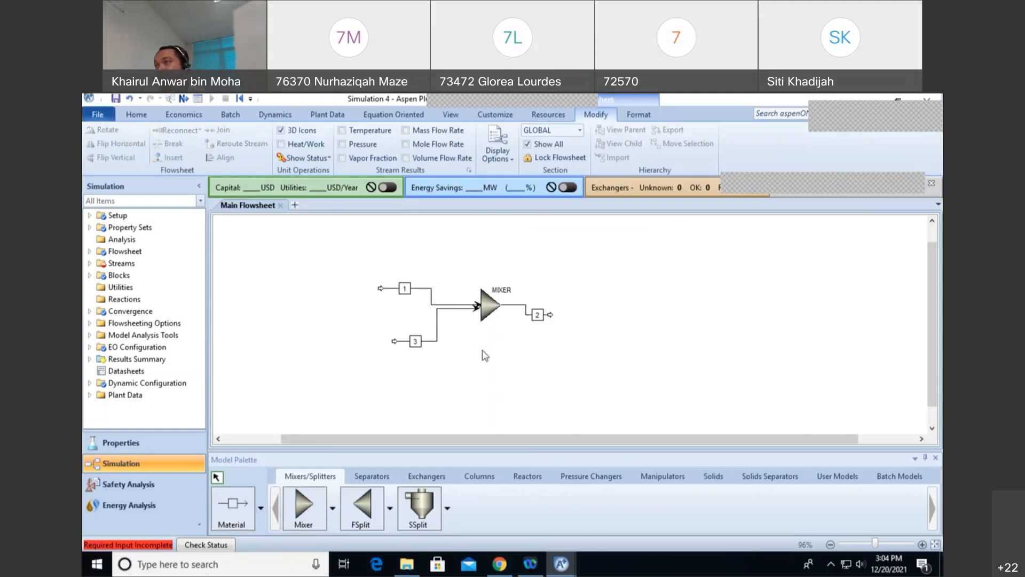
pyautogui.moveTo(550, 316); pyautogui.dragTo(559, 301)
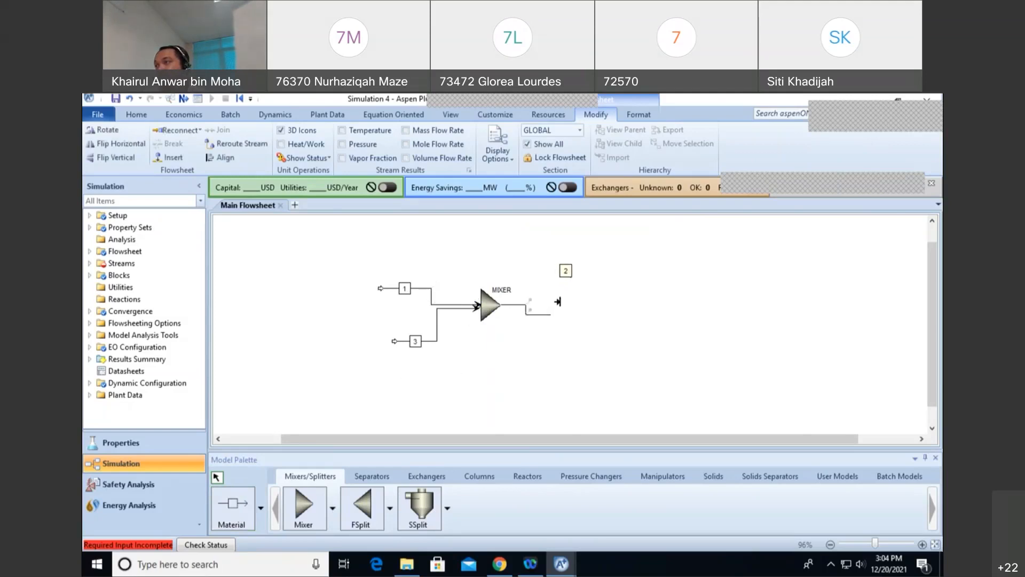
pyautogui.click(475, 357)
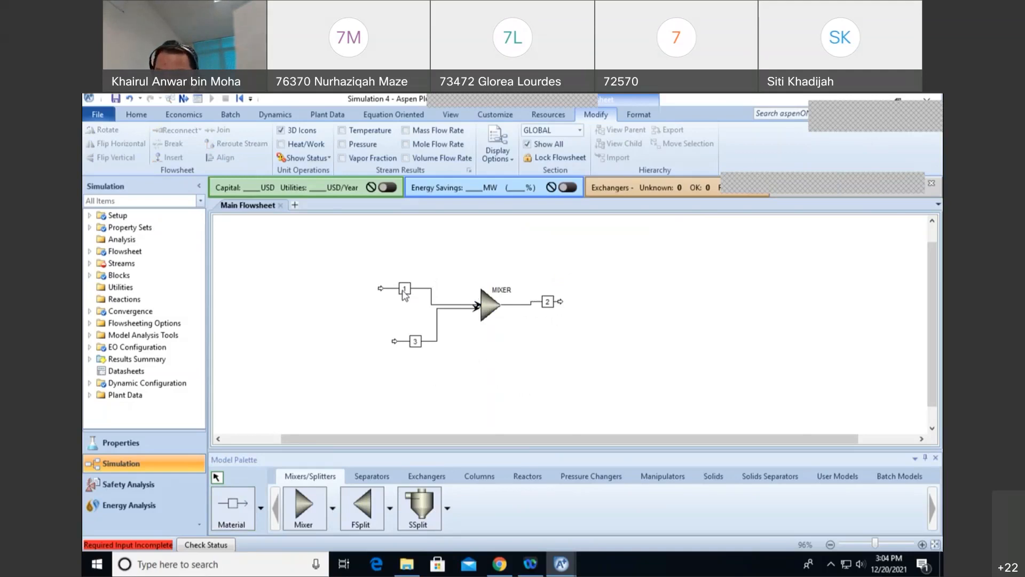
# Step: Rename the upper feed stream as H20+ACET and shift it farther away from the mixer
pyautogui.click(405, 290)
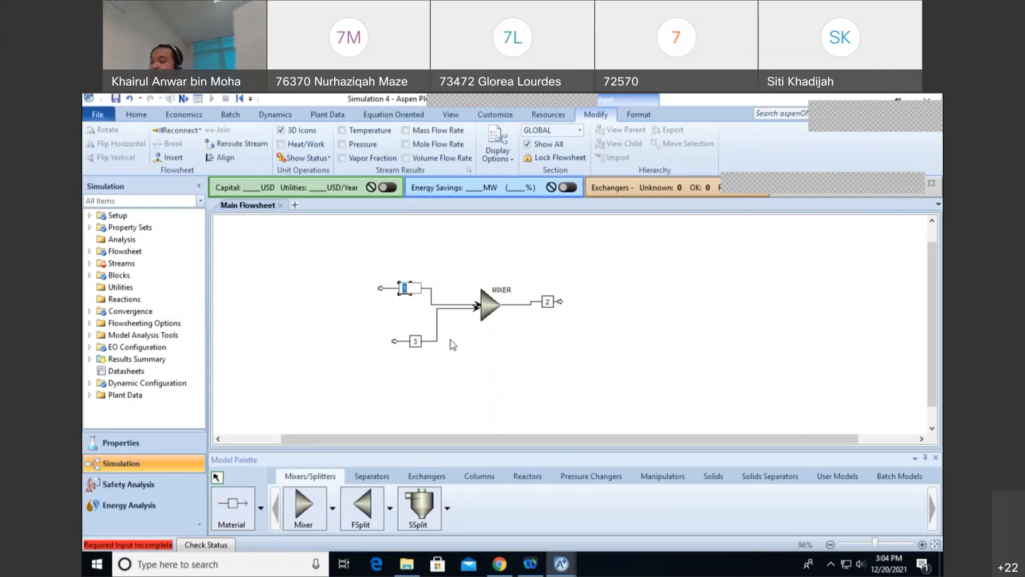
pyautogui.write('H20+ACET')
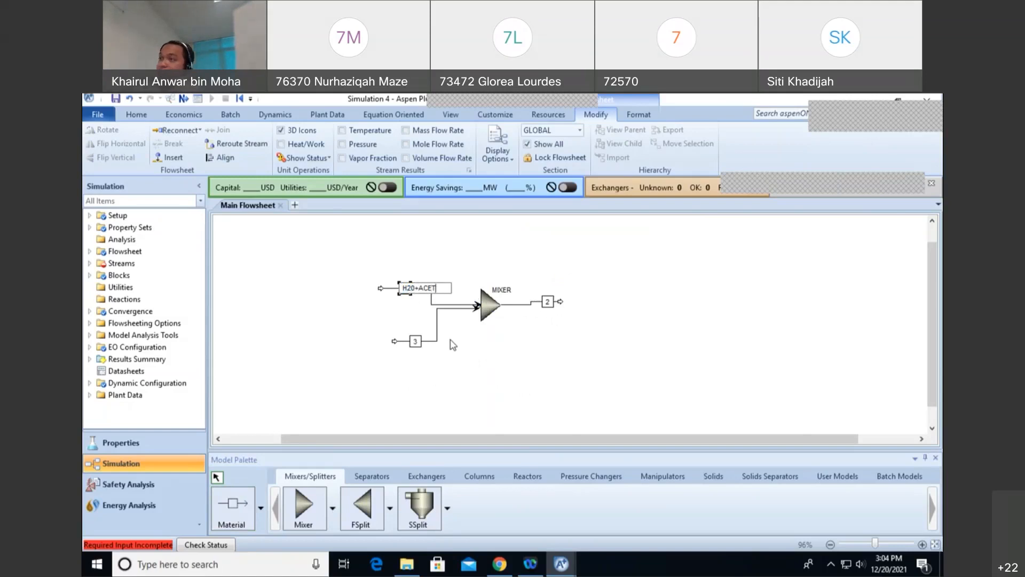
pyautogui.click(400, 428)
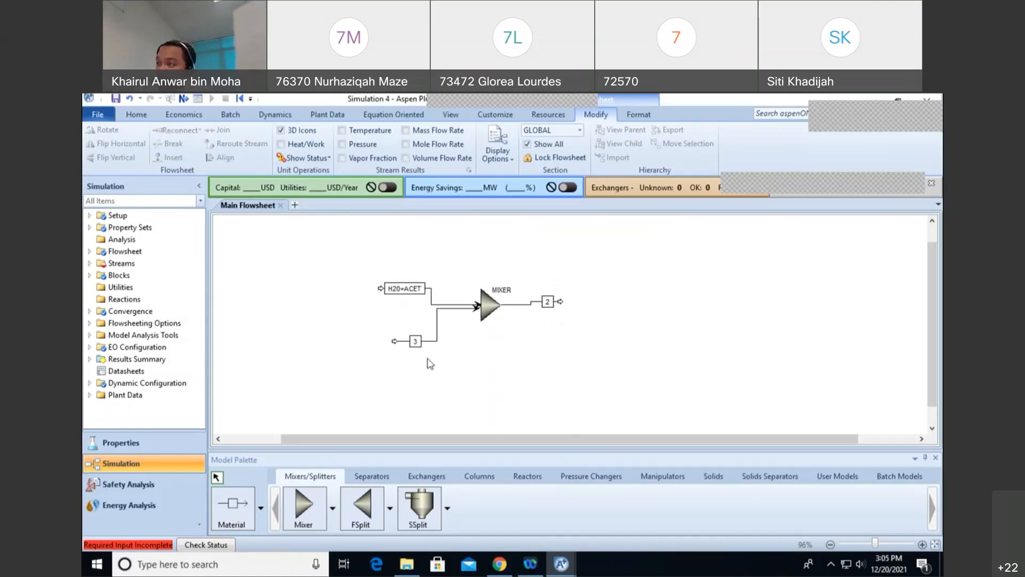
pyautogui.moveTo(379, 295); pyautogui.dragTo(417, 292)
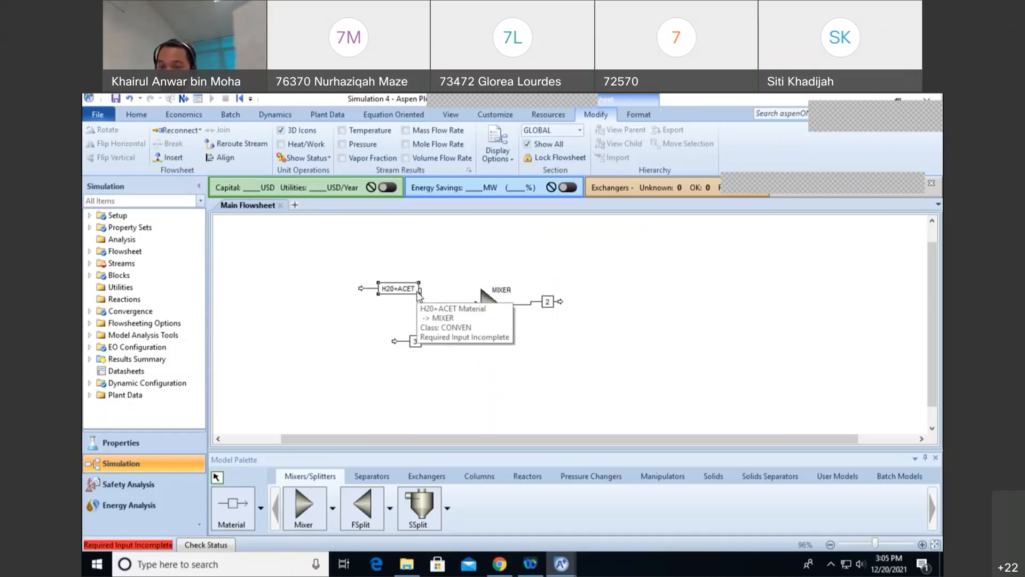
# Step: Rename the lower feed stream as MIBK
pyautogui.click(416, 341)
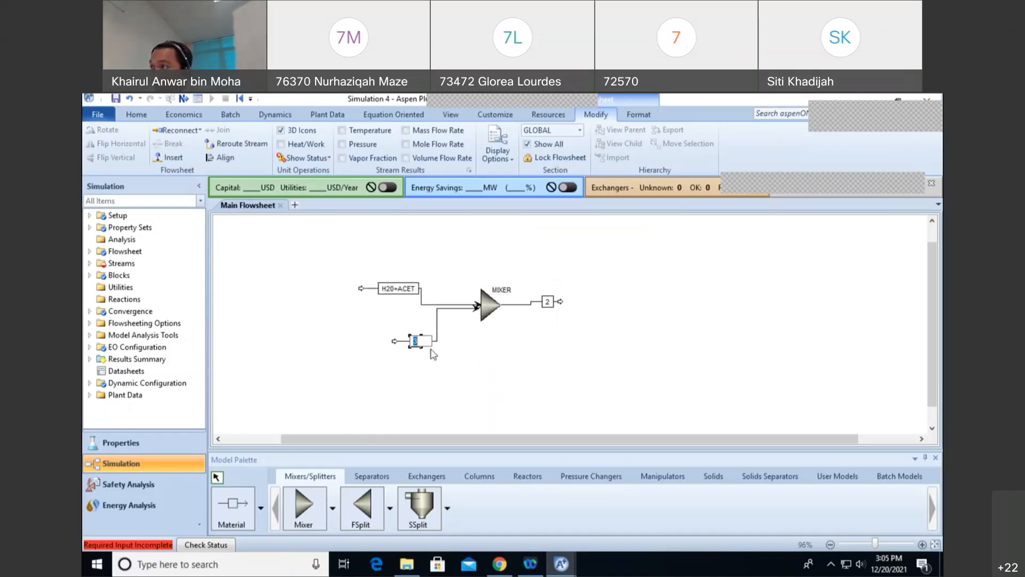
pyautogui.write('MIBK')
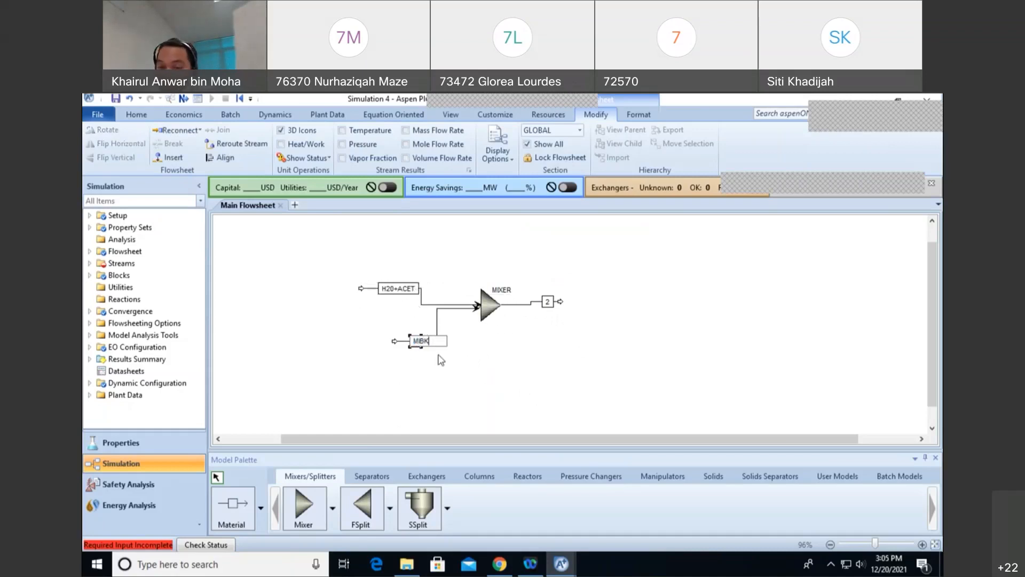
pyautogui.click(574, 384)
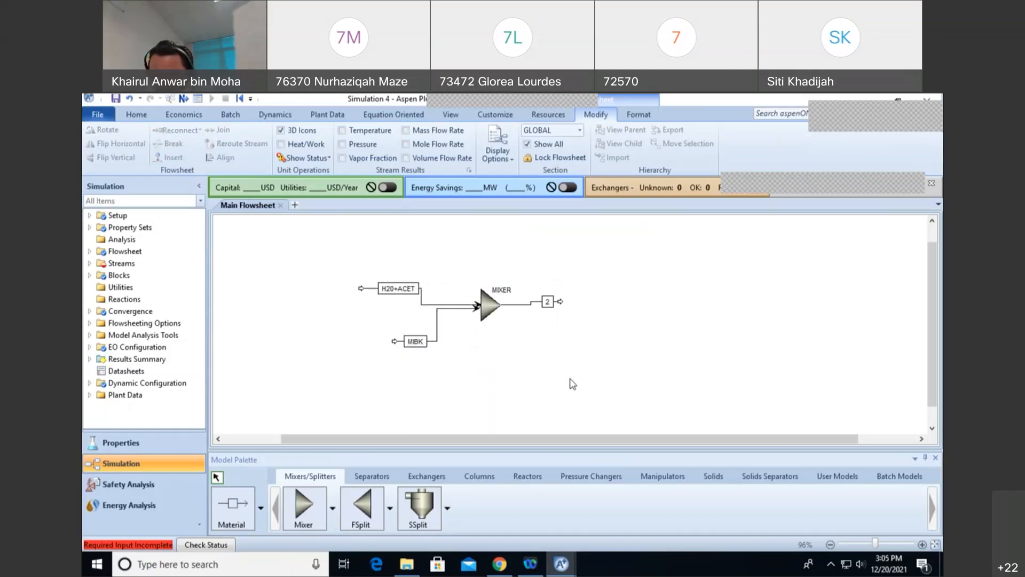
# Step: Move the product stream's label closer to the mixer and rename the stream as TRI-MIX
pyautogui.moveTo(547, 303); pyautogui.dragTo(535, 309)
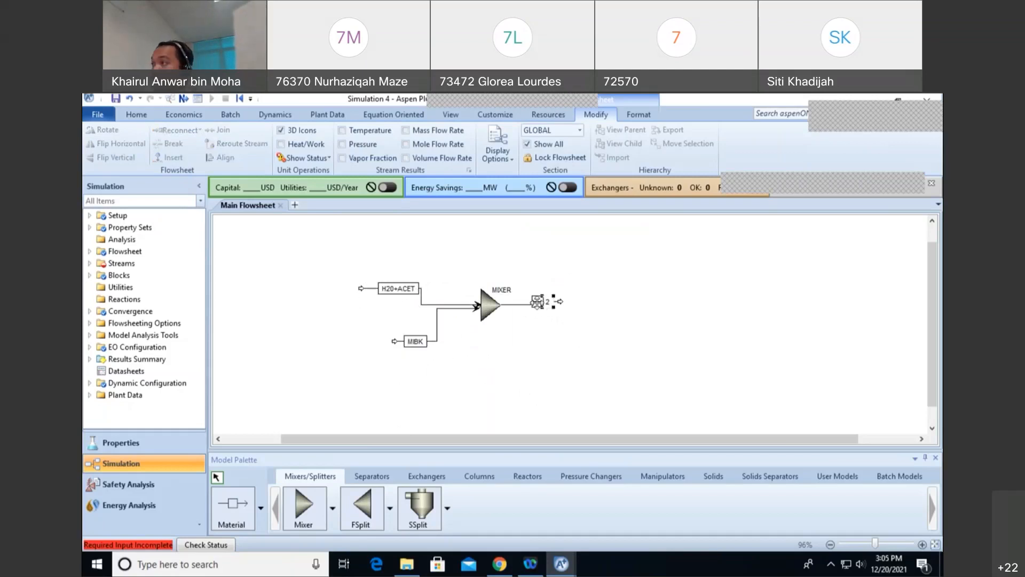
pyautogui.click(535, 300)
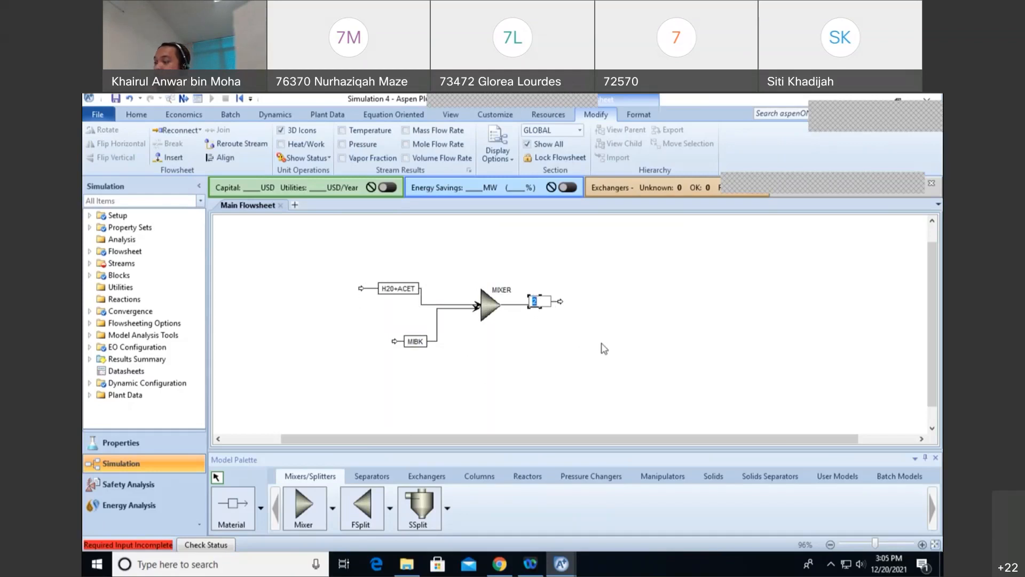
pyautogui.write('TRIO-')
pyautogui.press('BackSpace')
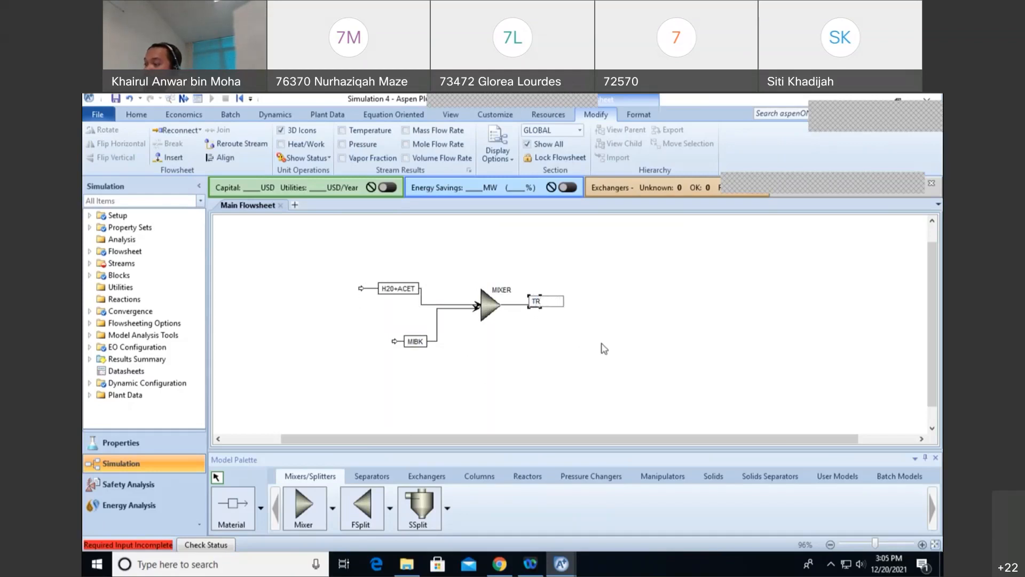
pyautogui.write('MIX')
pyautogui.click(583, 392)
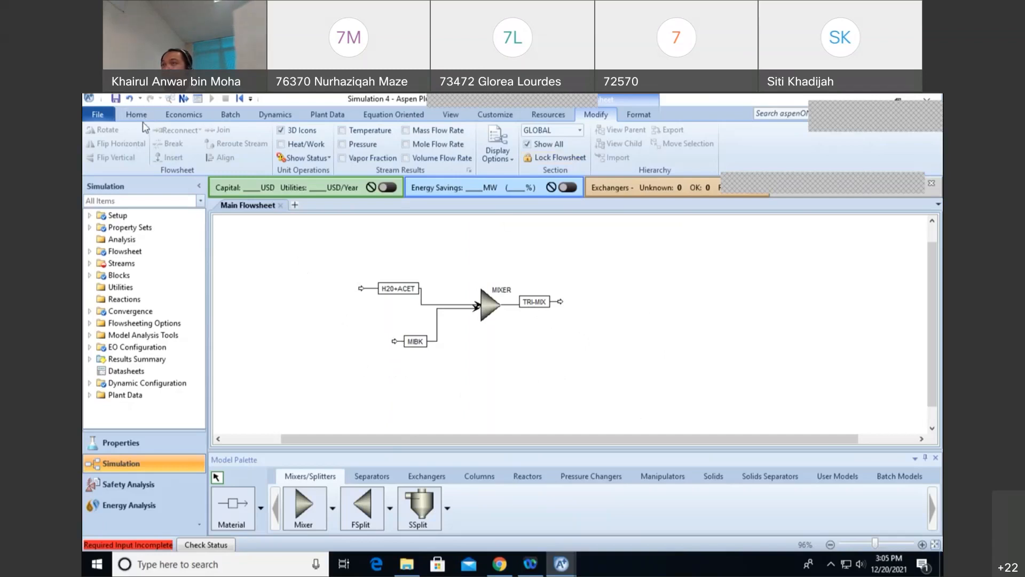
# Step: Open the H20+ACET stream's input and set the mass flows of WATER and ACETONE to 50 kg/hr each
pyautogui.click(140, 115)
pyautogui.click(193, 143)
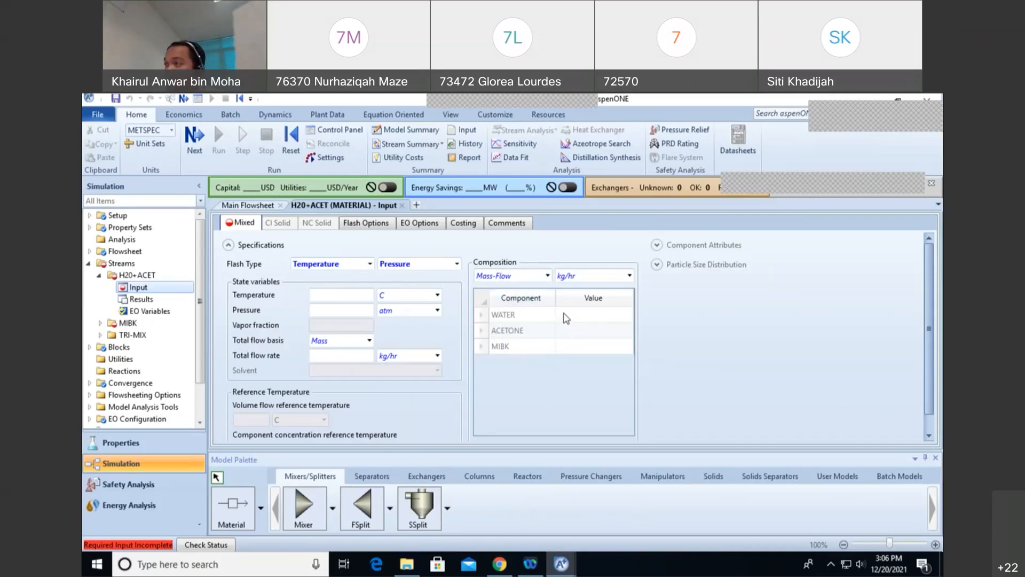
pyautogui.click(571, 317)
pyautogui.write('50')
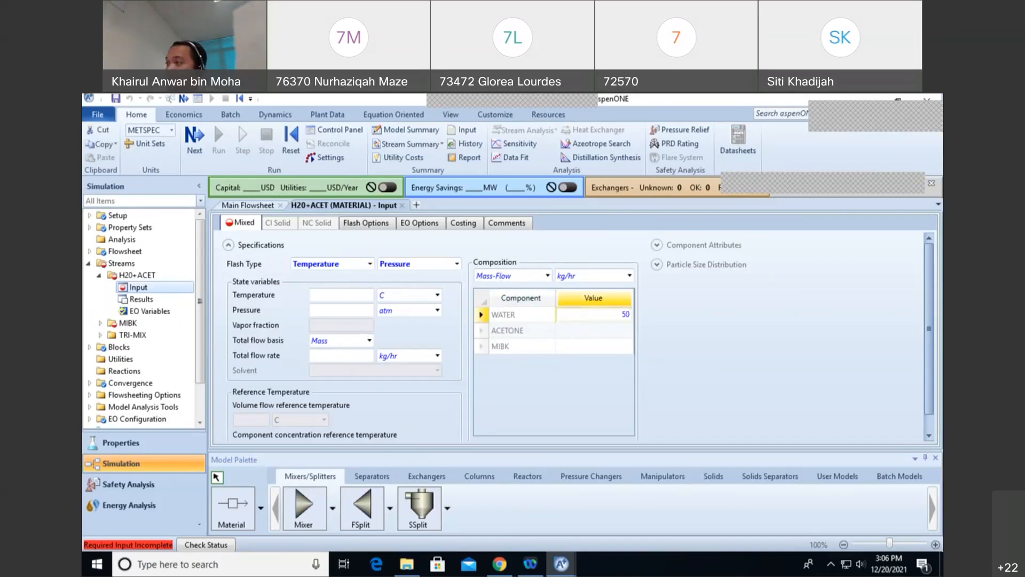
pyautogui.click(604, 335)
pyautogui.write('50')
pyautogui.click(715, 316)
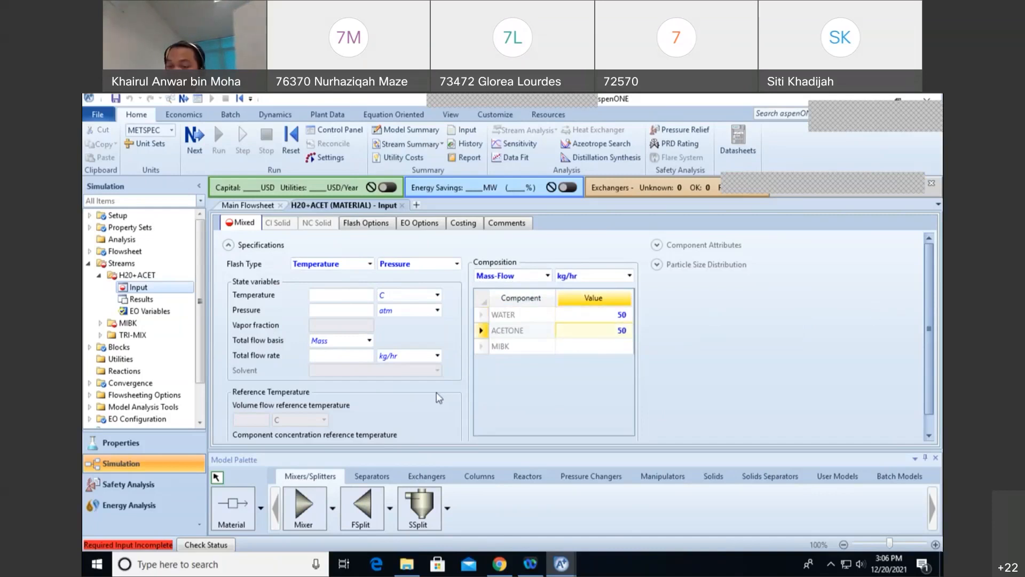
# Step: Set the H20+ACET stream's temperature to 25 C and its pressure to 1 atm
pyautogui.click(326, 295)
pyautogui.write('25')
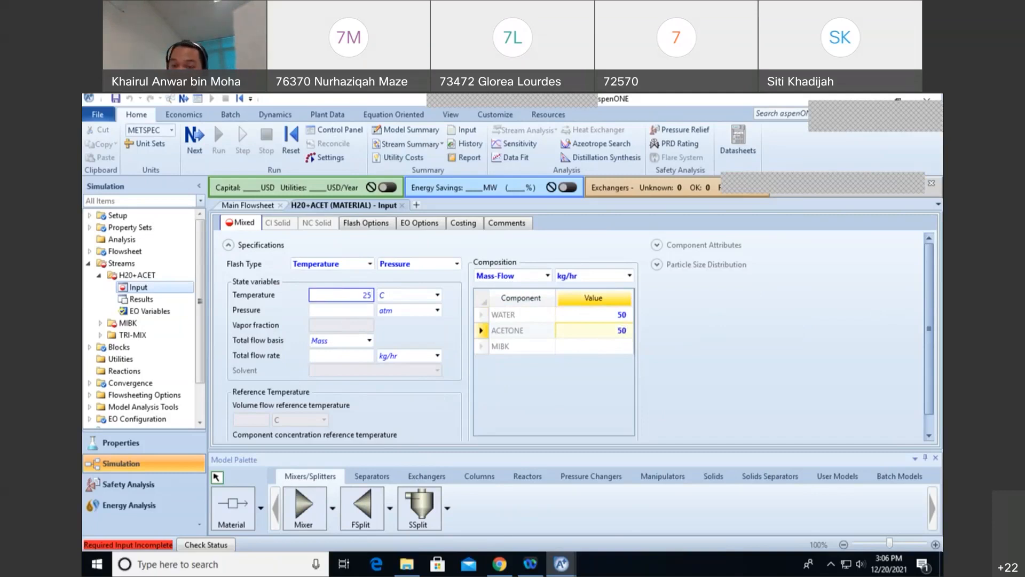
pyautogui.click(342, 310)
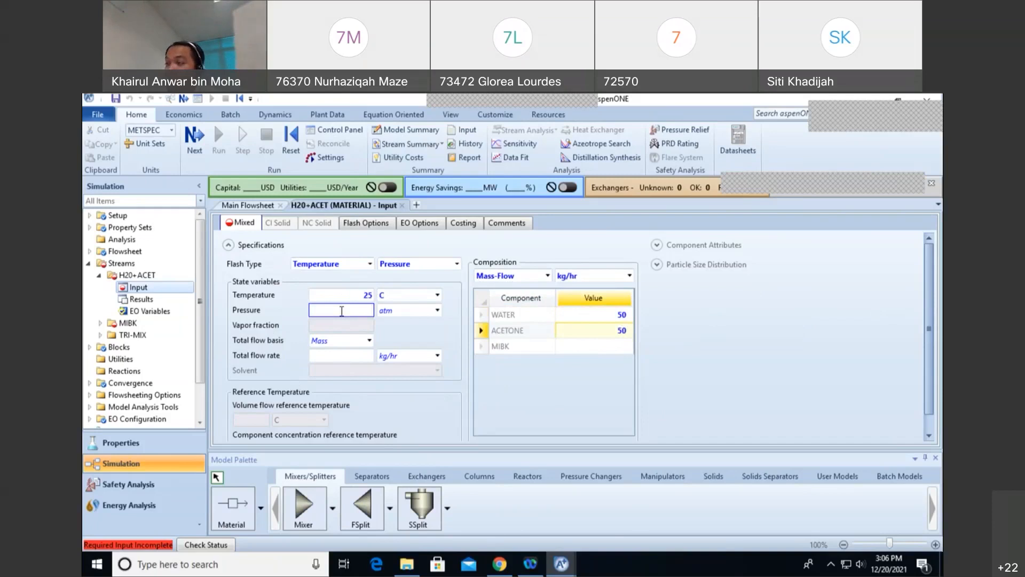
pyautogui.write('1')
pyautogui.press('Return')
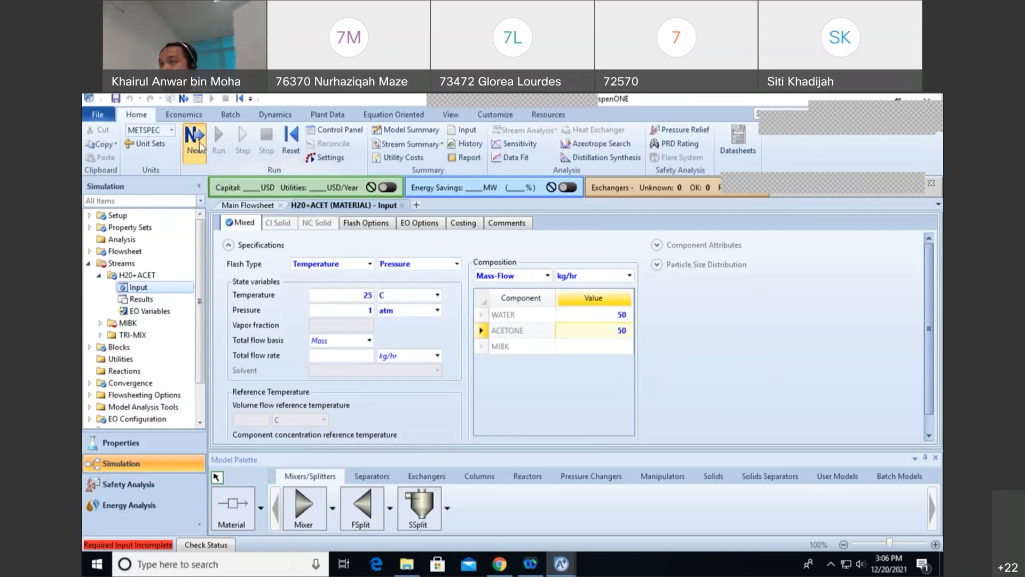
# Step: Open the MIBK stream's input and set the mass flow of MIBK to 100 kg/hr
pyautogui.press('F4')
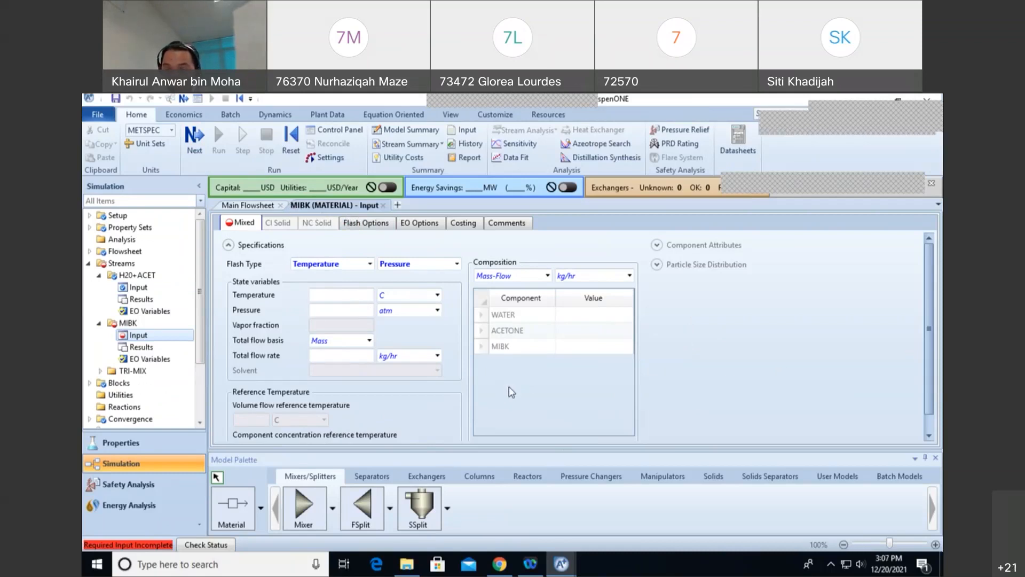
pyautogui.click(567, 350)
pyautogui.write('100')
pyautogui.press('Return')
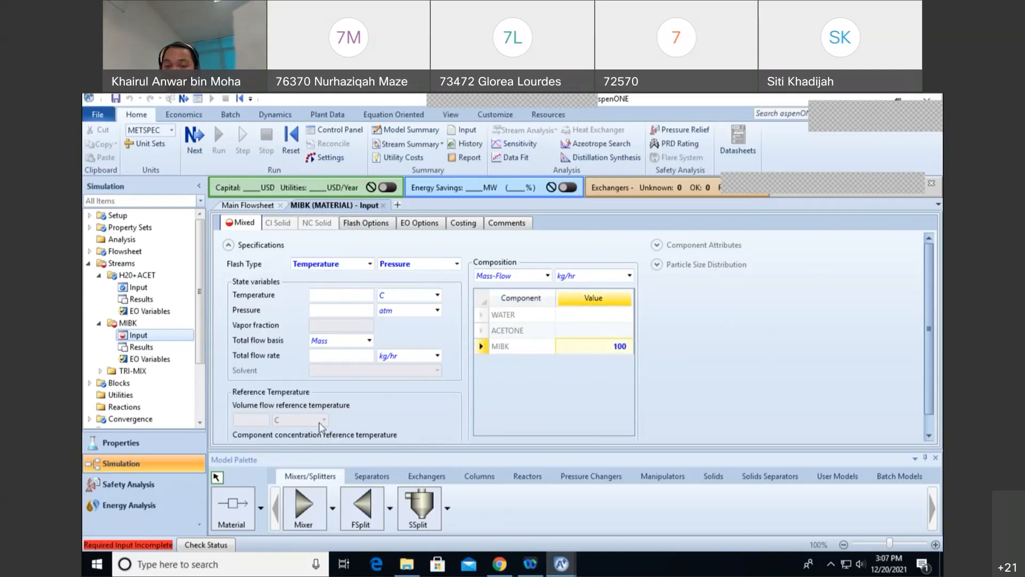
# Step: Set the MIBK stream's temperature to 25 C and its pressure to 1 atm
pyautogui.click(328, 294)
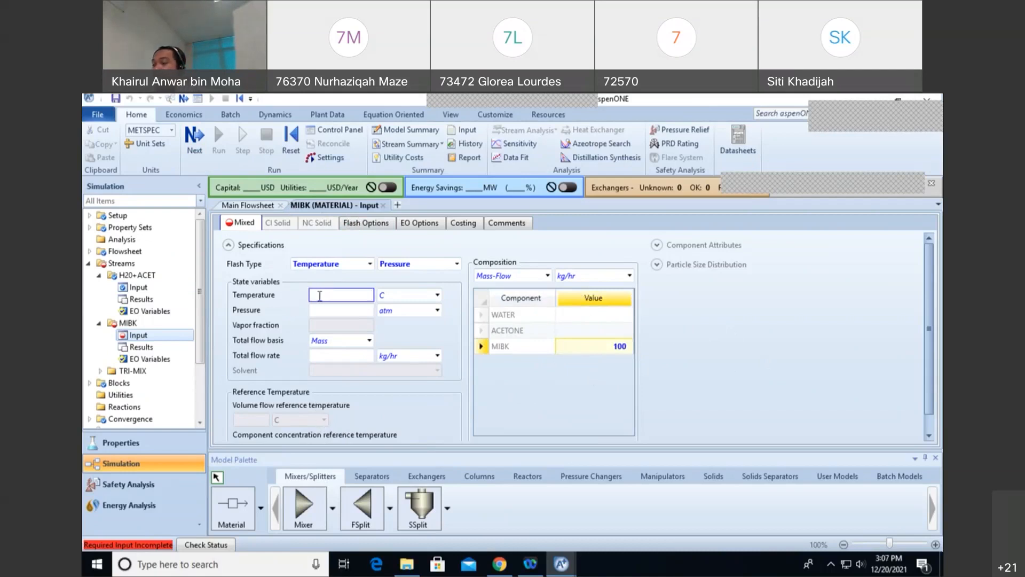
pyautogui.write('25')
pyautogui.click(338, 314)
pyautogui.write('1')
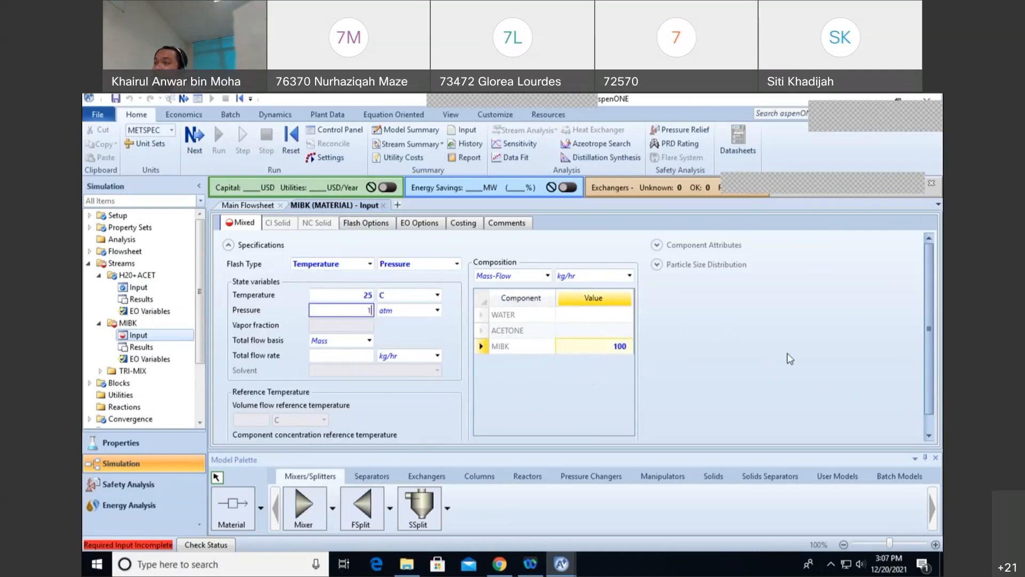
pyautogui.press('Return')
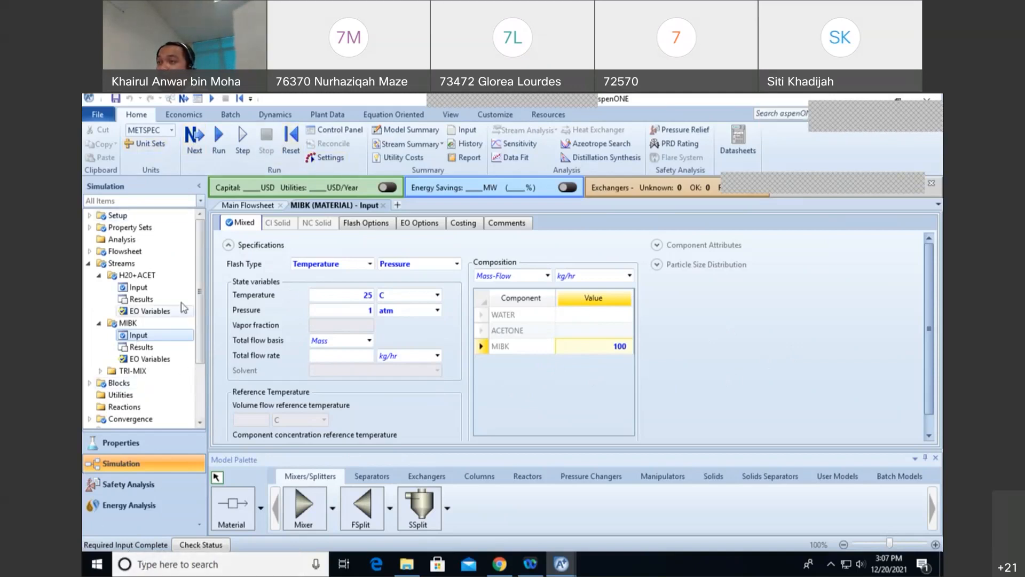
# Step: Run the simulation and check the run messages for warnings and errors
pyautogui.moveTo(198, 249); pyautogui.dragTo(204, 269)
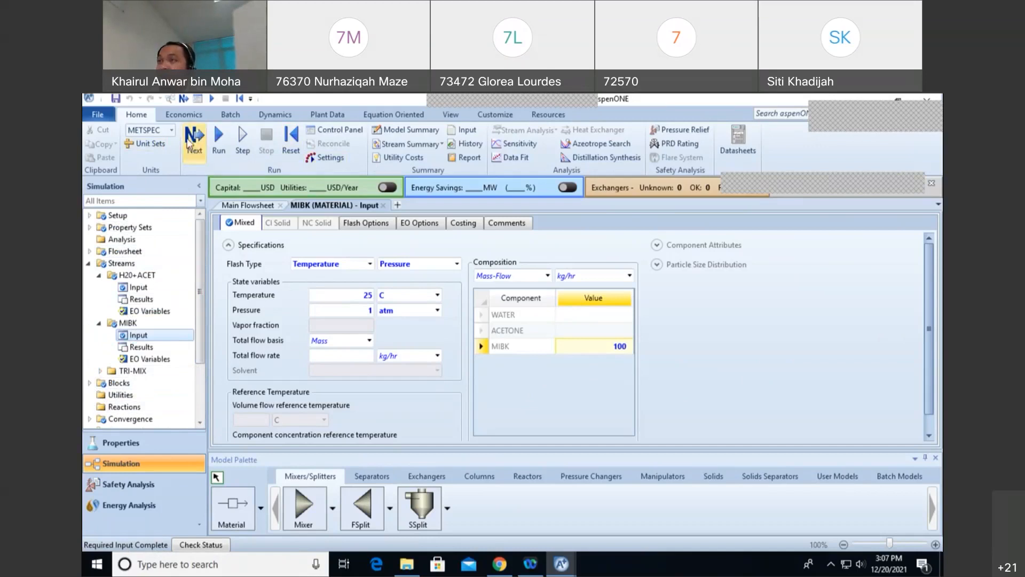
pyautogui.click(195, 140)
pyautogui.click(584, 355)
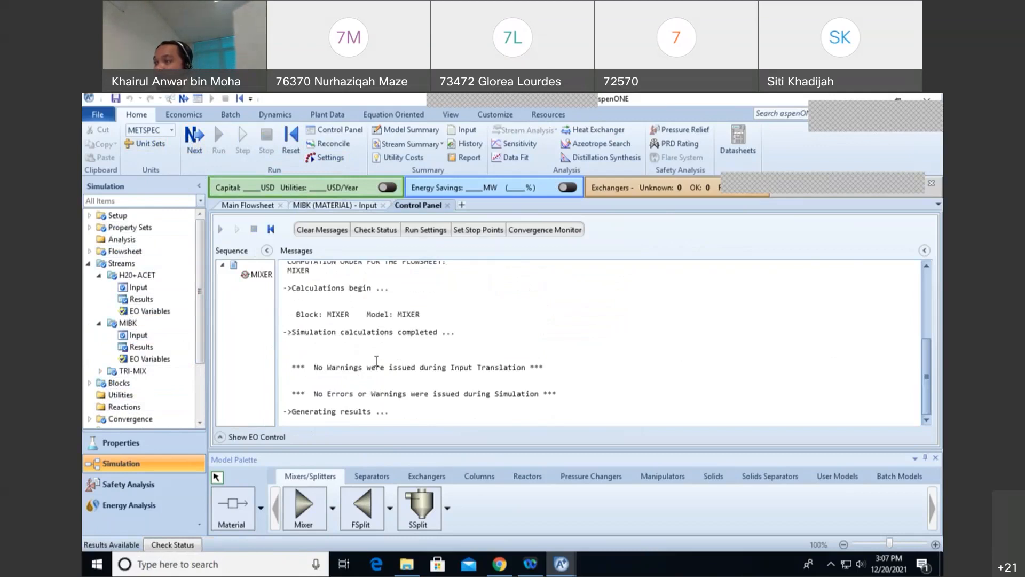
pyautogui.moveTo(315, 367); pyautogui.dragTo(667, 323)
pyautogui.click(363, 396)
pyautogui.click(676, 311)
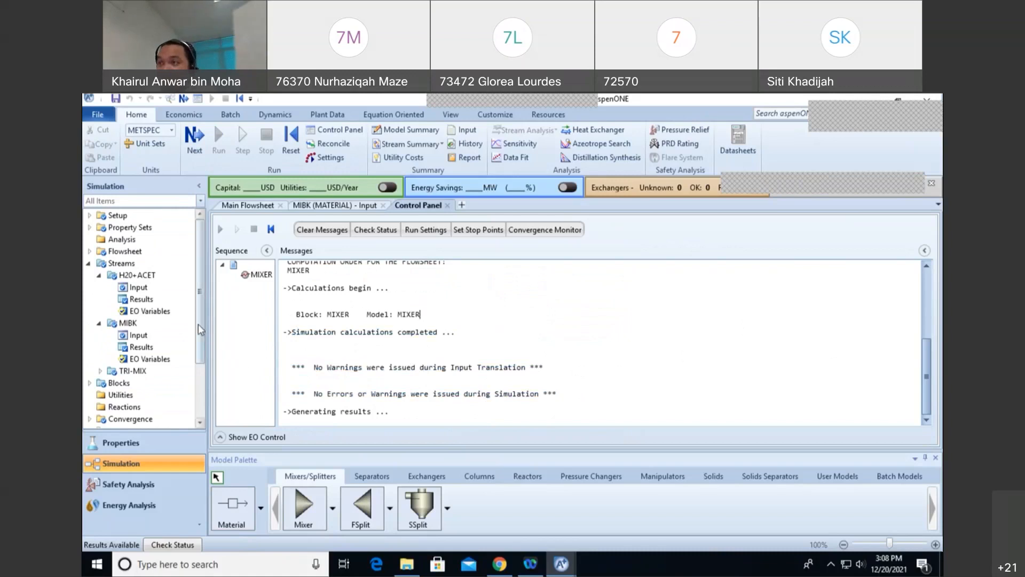
# Step: Open the stream results in the Results Summary
pyautogui.scroll(-3, 201, 330)
pyautogui.click(93, 388)
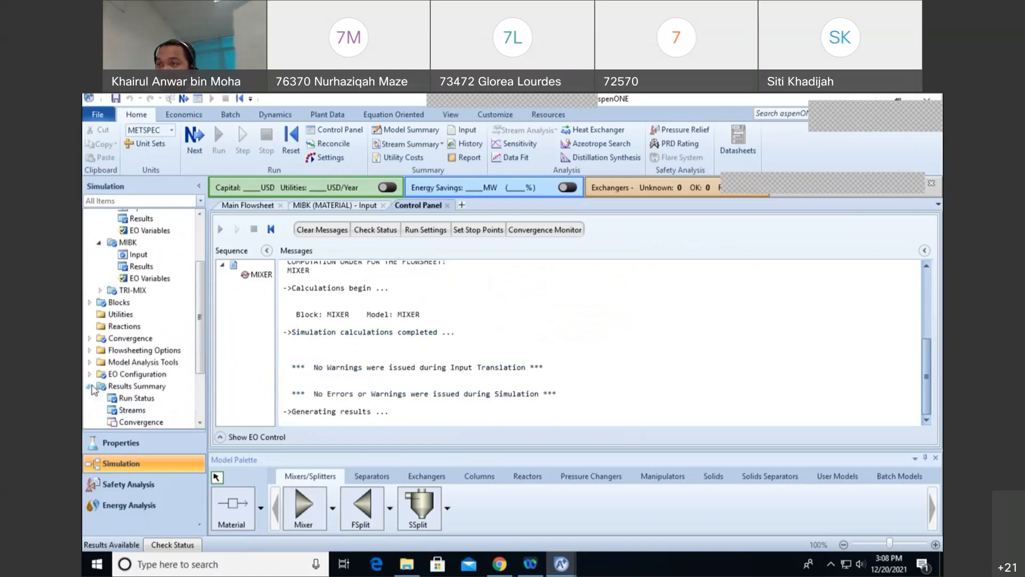
pyautogui.scroll(-2, 205, 406)
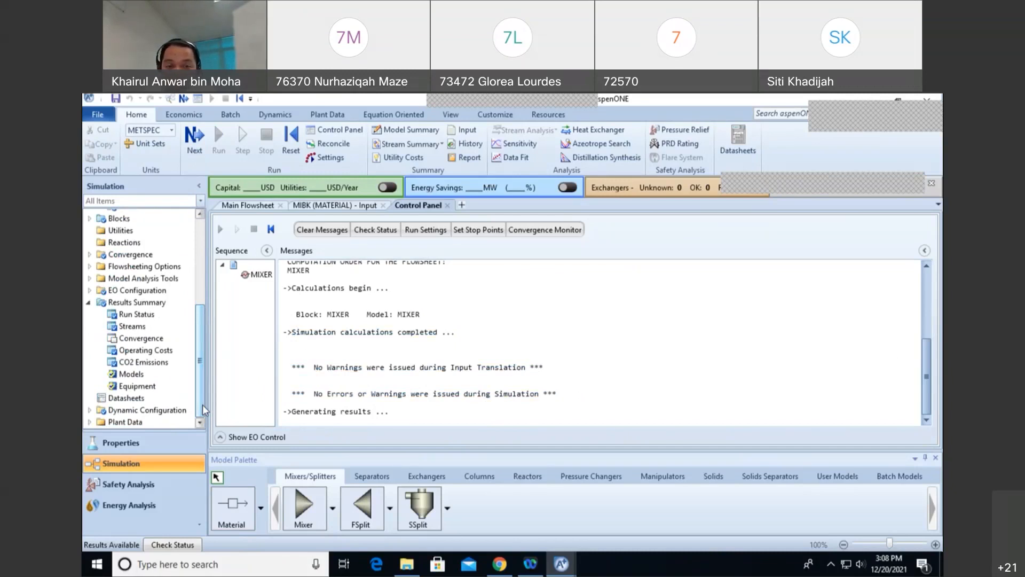
pyautogui.click(133, 326)
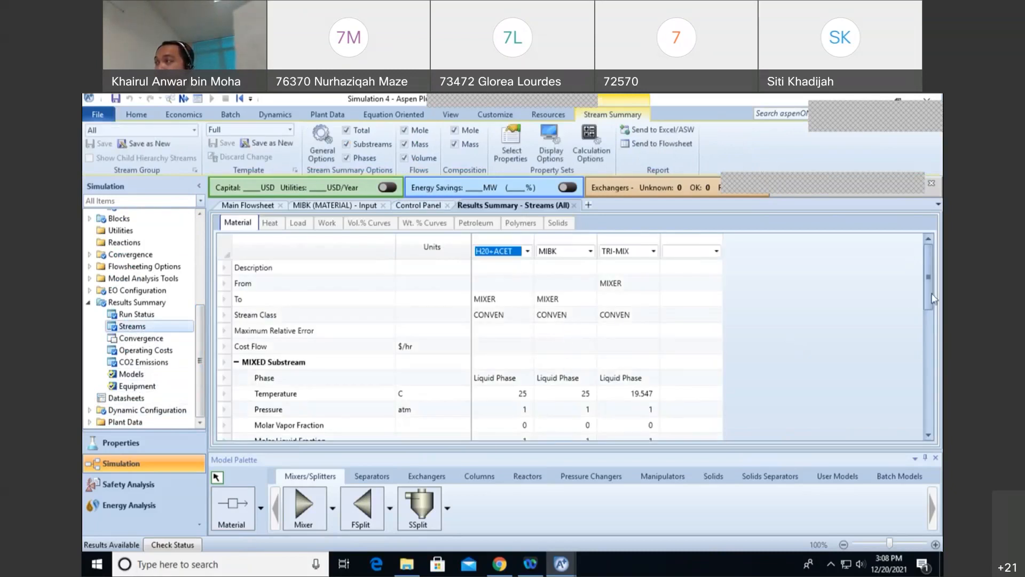
# Step: Expand the Mass Flows and Mass Fractions in the stream results to examine each component's values
pyautogui.moveTo(930, 269); pyautogui.dragTo(942, 391)
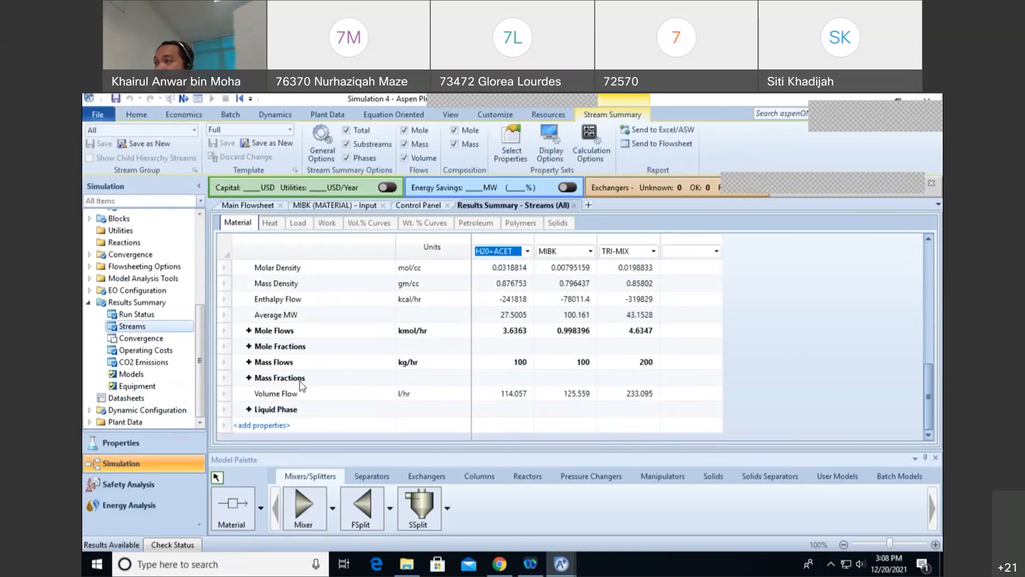
pyautogui.click(249, 362)
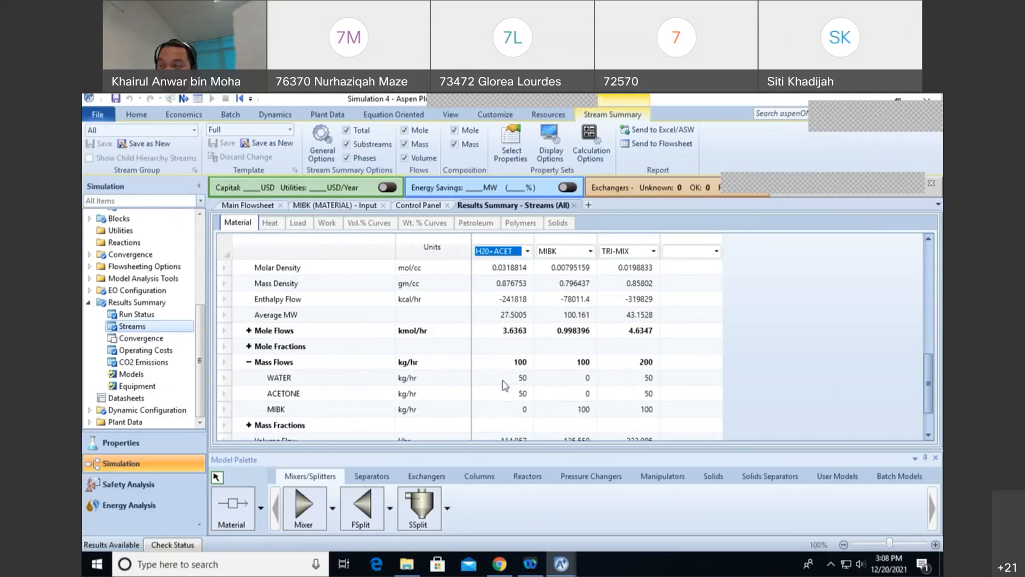
pyautogui.scroll(-1, 291, 420)
pyautogui.click(248, 378)
pyautogui.scroll(-1, 309, 375)
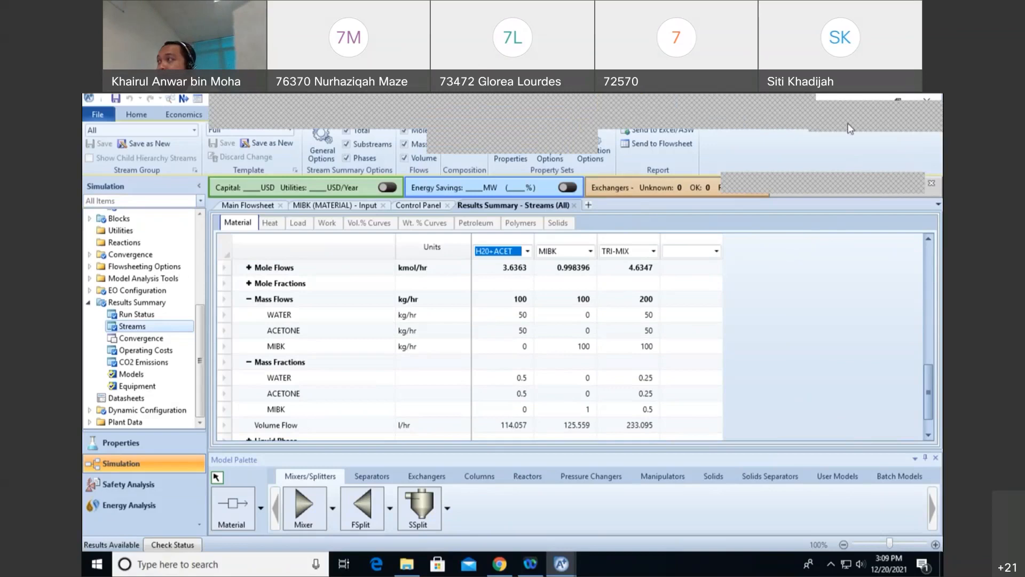
pyautogui.doubleClick(832, 96)
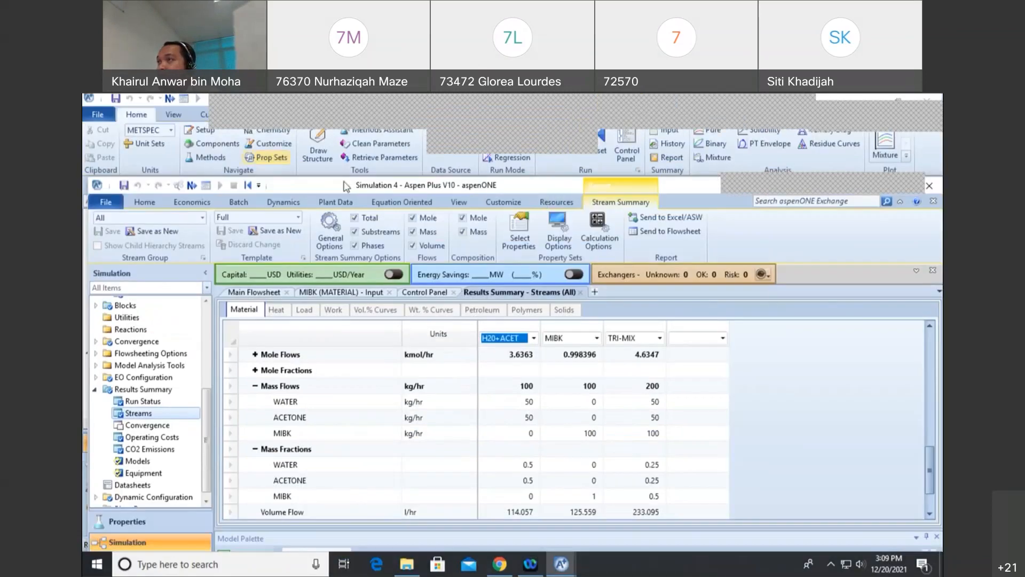
pyautogui.doubleClick(694, 190)
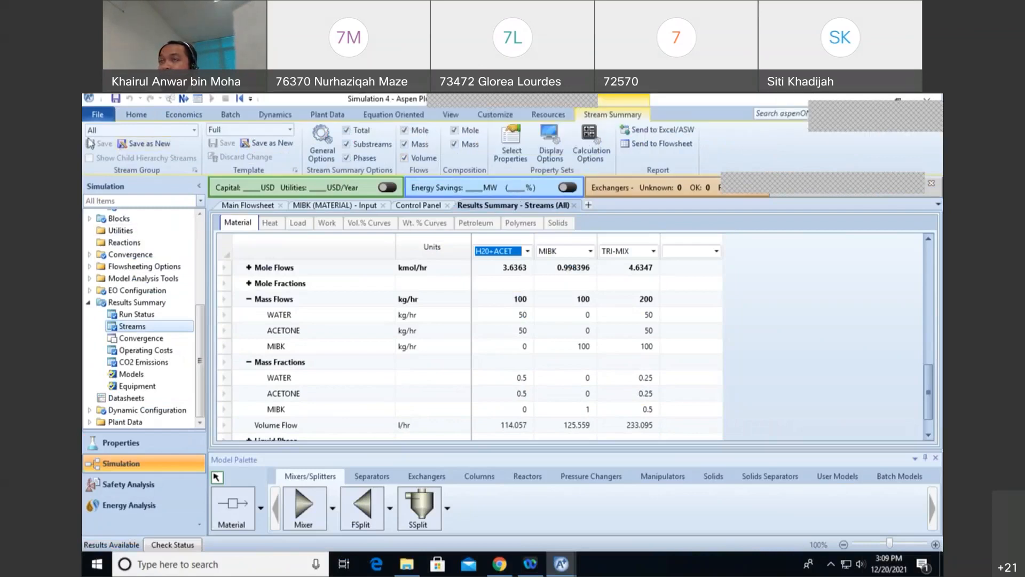
# Step: Save the simulation as a compound file named MIXTURE in Documents, accepting Aspen Plus Document (.apw) as its reference format
pyautogui.click(98, 116)
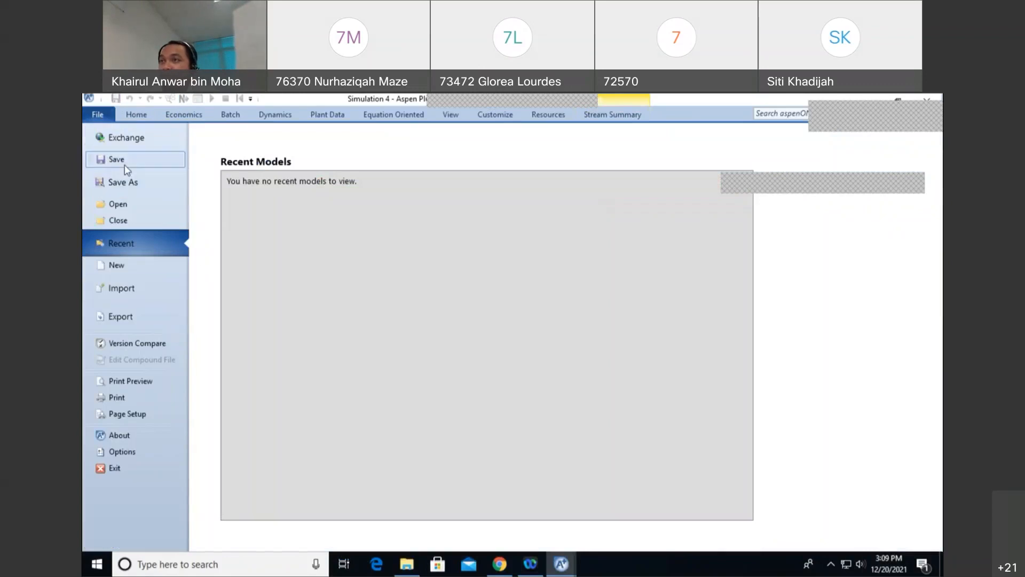
pyautogui.click(127, 182)
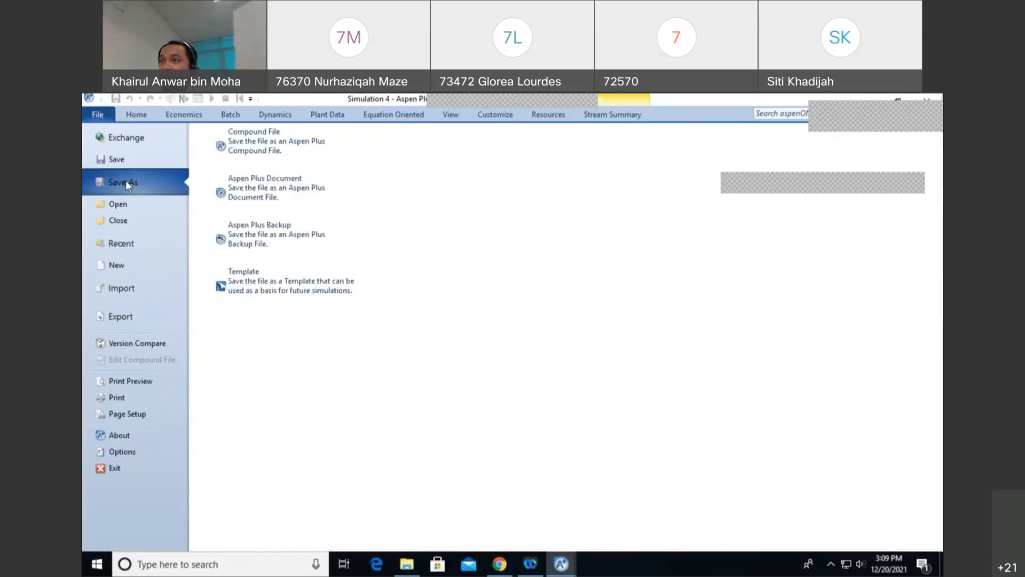
pyautogui.click(273, 148)
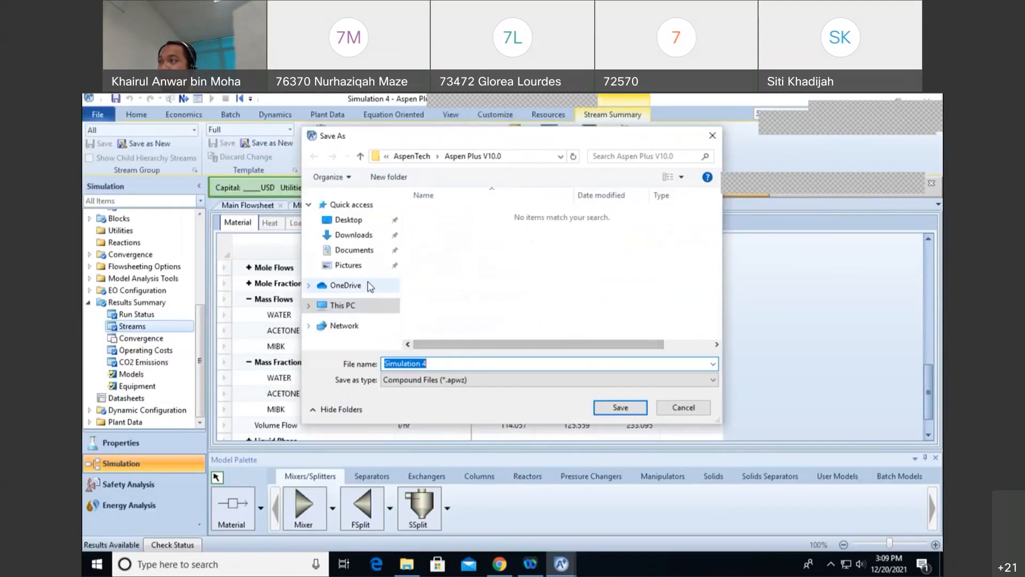
pyautogui.click(356, 251)
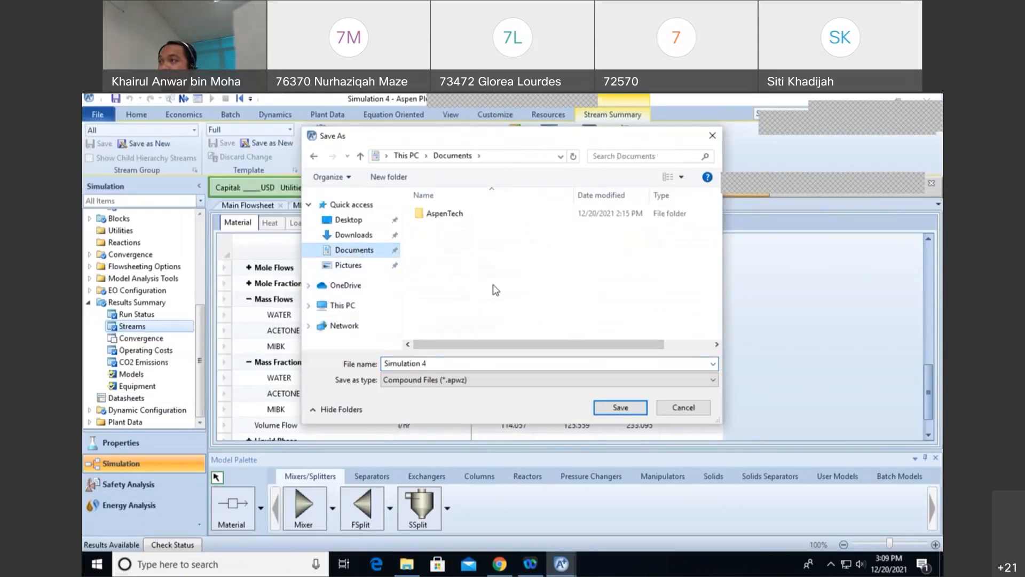
pyautogui.click(444, 364)
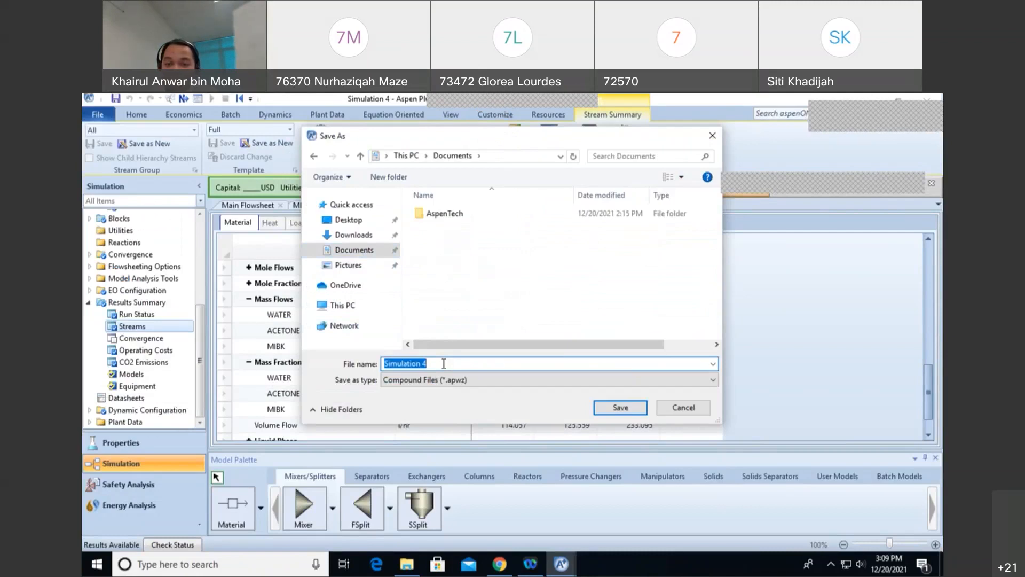
pyautogui.write('MIBK')
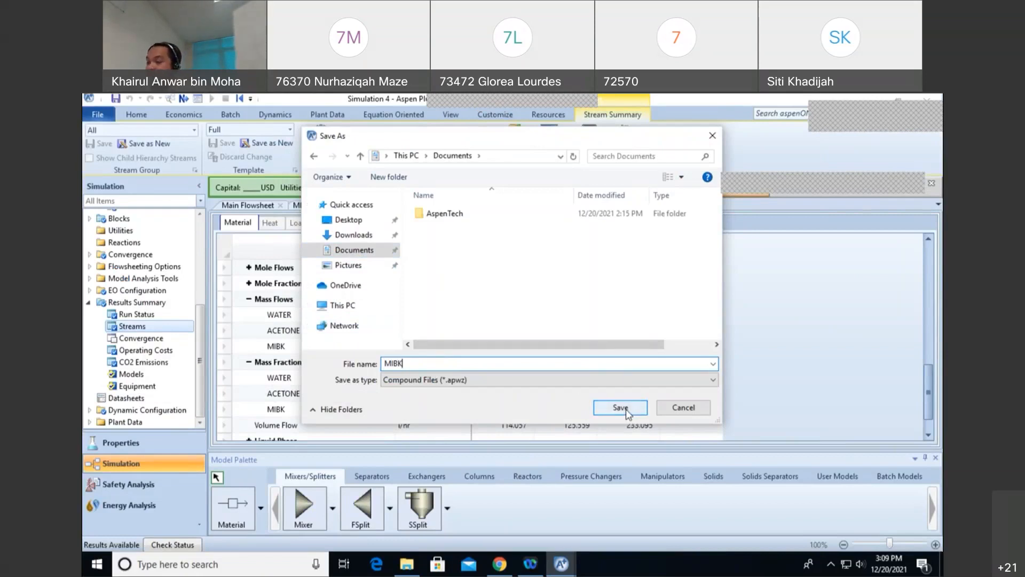
pyautogui.write('MI')
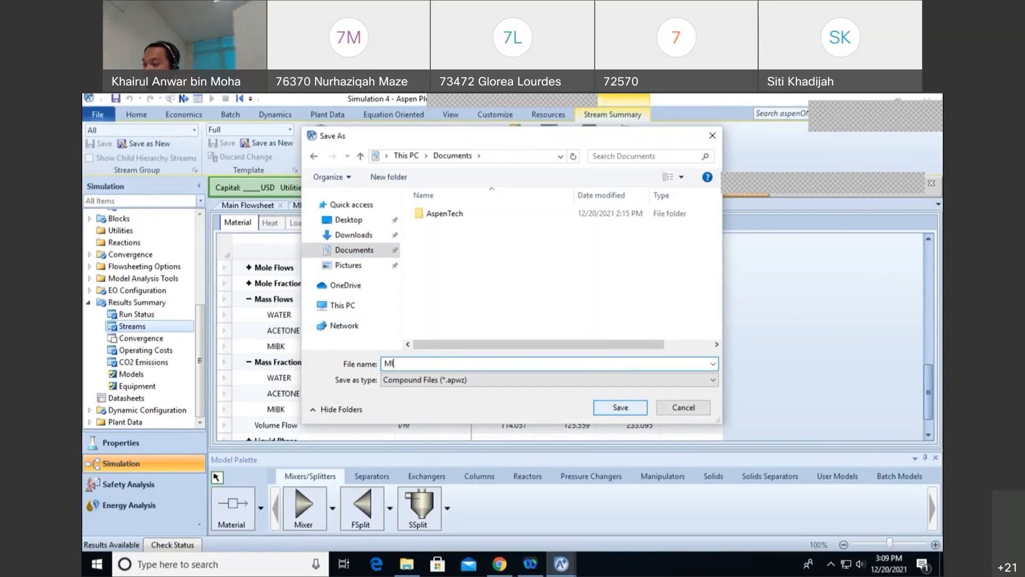
pyautogui.click(621, 409)
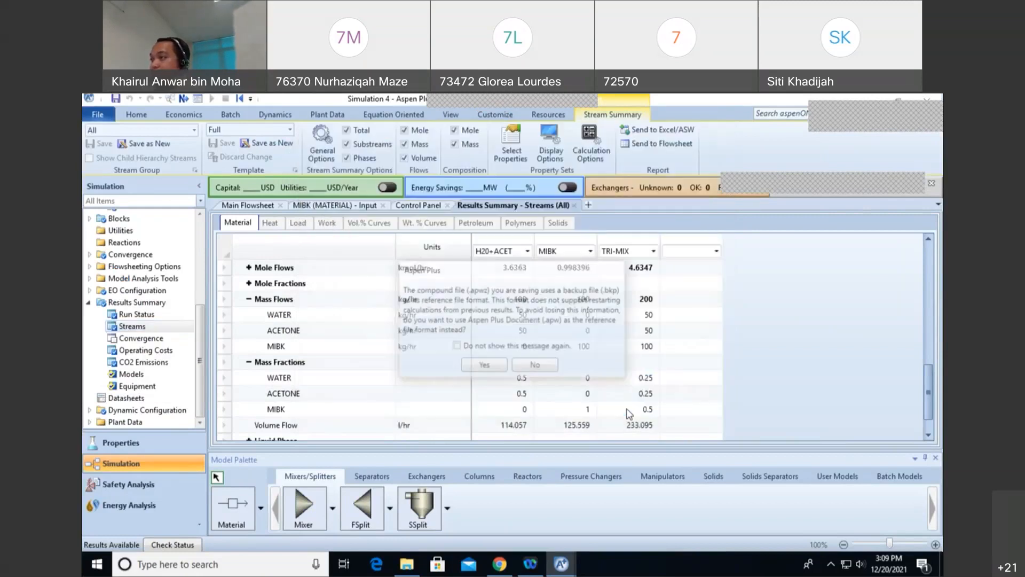
pyautogui.click(486, 366)
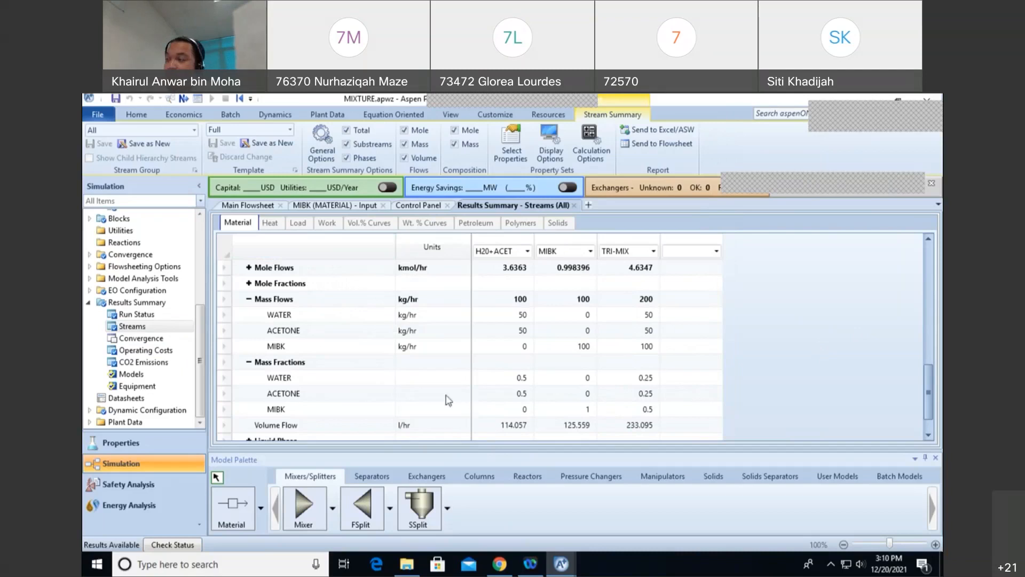
# Step: Switch to File Explorer and open the introduction to ASPEN environment presentation from the recent files
pyautogui.click(407, 564)
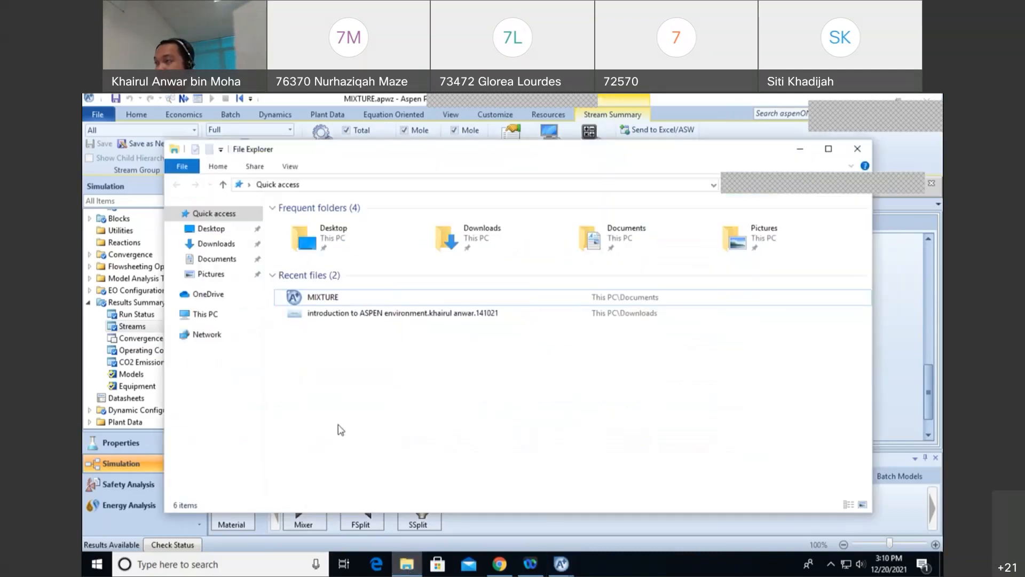
pyautogui.click(345, 314)
pyautogui.doubleClick(345, 314)
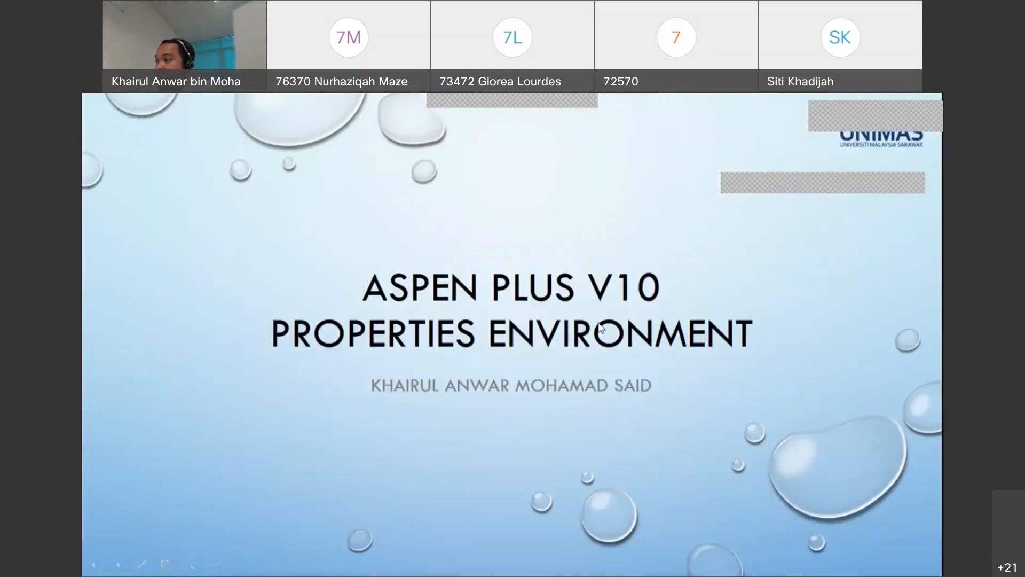
# Step: Advance the slideshow to the Placing Block and Stream slide
pyautogui.click(601, 326)
pyautogui.click(602, 327)
pyautogui.click(601, 327)
pyautogui.click(601, 327)
pyautogui.click(559, 338)
pyautogui.click(559, 339)
pyautogui.click(559, 339)
pyautogui.click(560, 338)
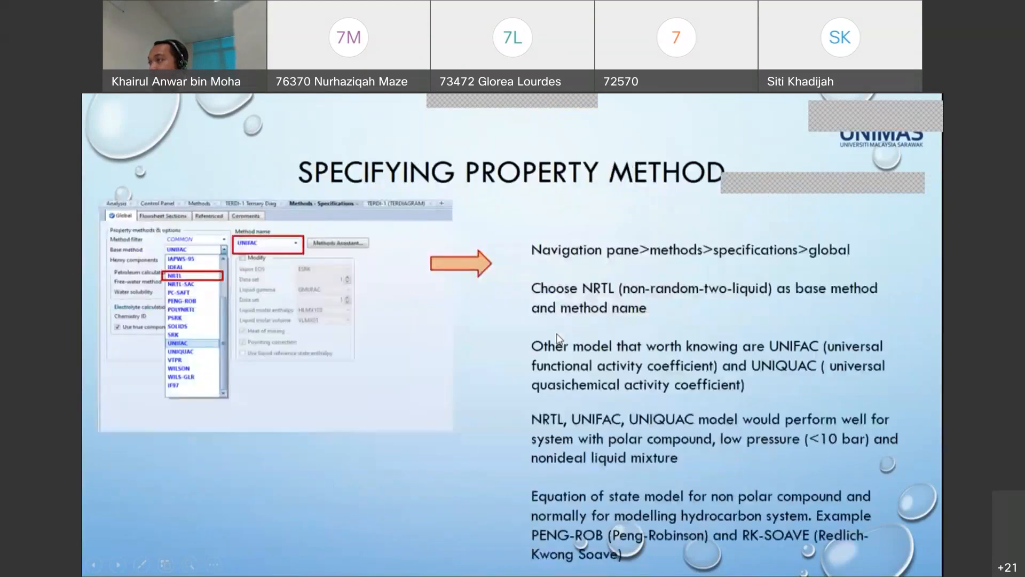
pyautogui.click(558, 338)
pyautogui.click(558, 338)
pyautogui.click(557, 338)
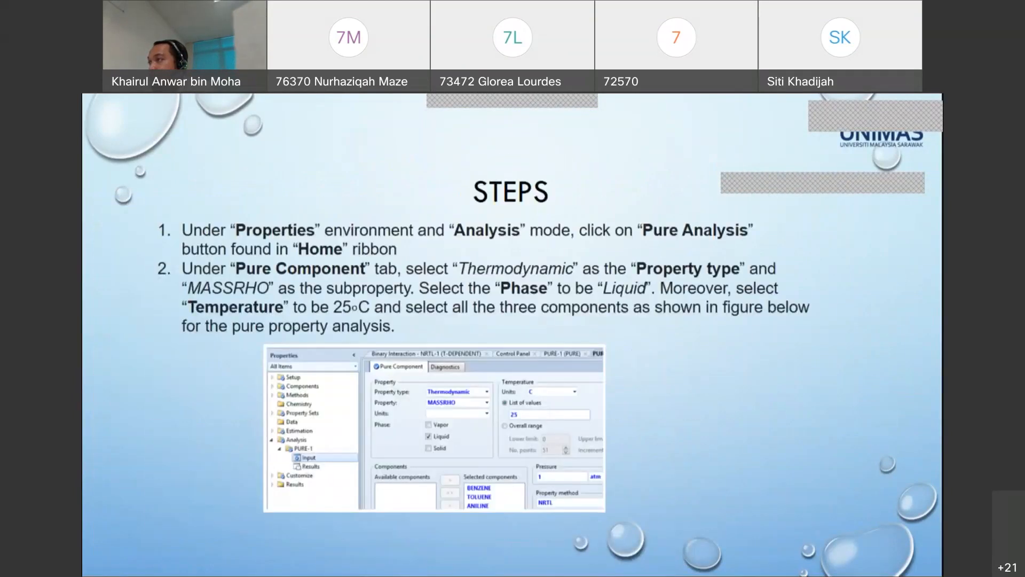
pyautogui.press('Right')
pyautogui.press('Right')
pyautogui.press('Right')
pyautogui.press('Right')
pyautogui.press('Right')
pyautogui.press('Right')
pyautogui.press('Right')
pyautogui.press('Right')
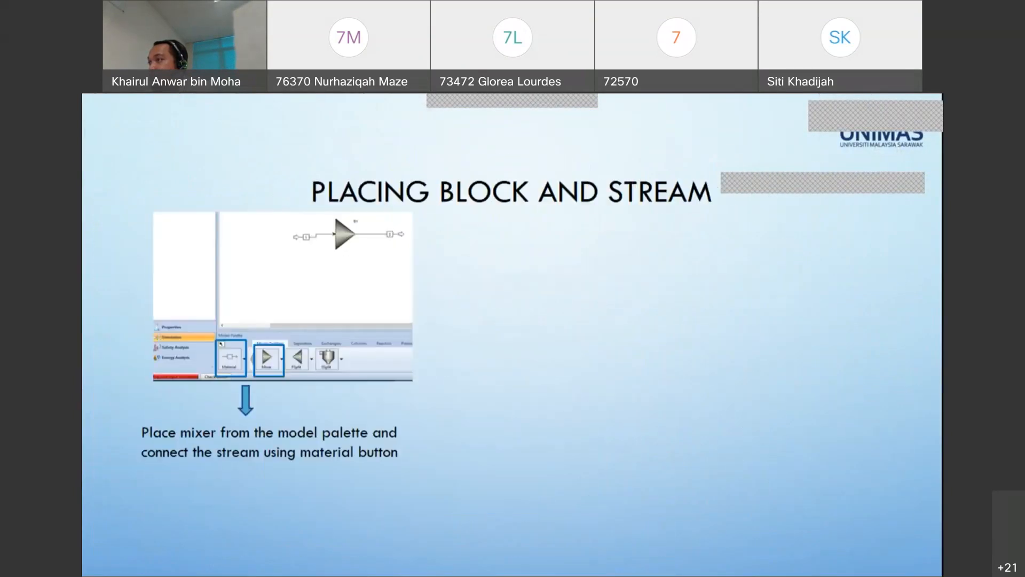
# Step: Review the slides on placing blocks, inputting stream conditions and running the simulation
pyautogui.press('Left')
pyautogui.press('Left')
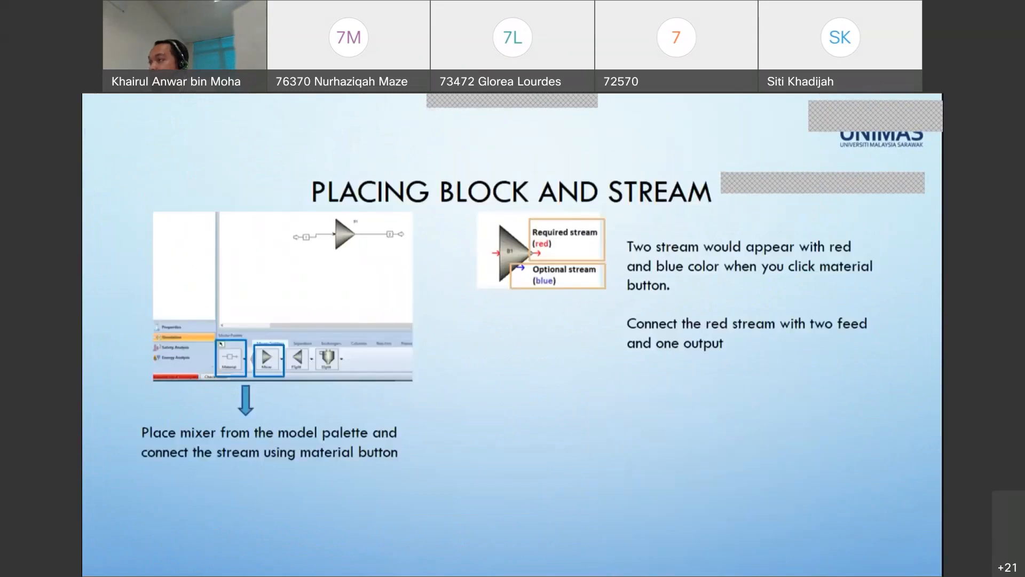
pyautogui.press('Right')
pyautogui.press('Right')
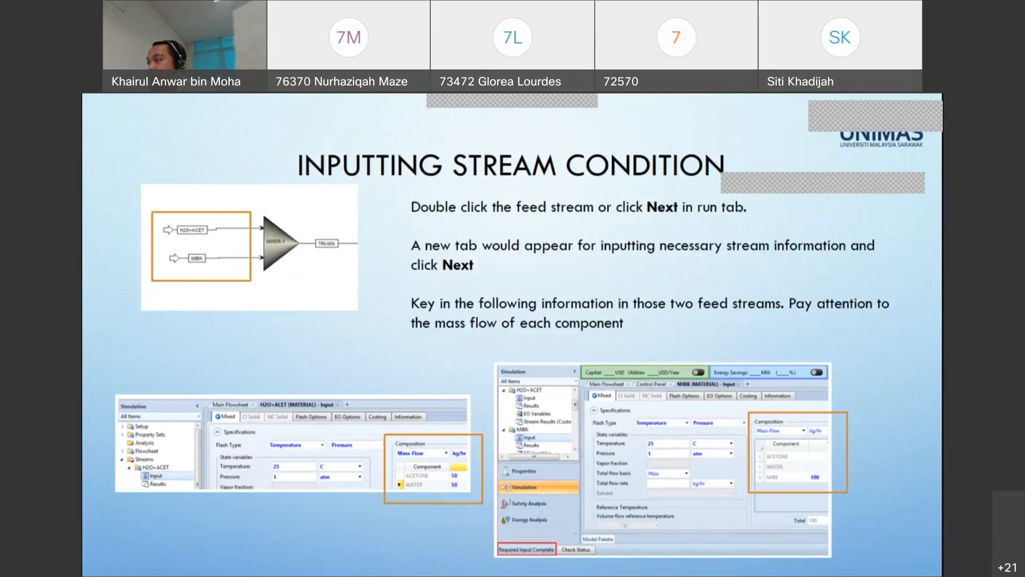
pyautogui.press('Left')
pyautogui.press('Right')
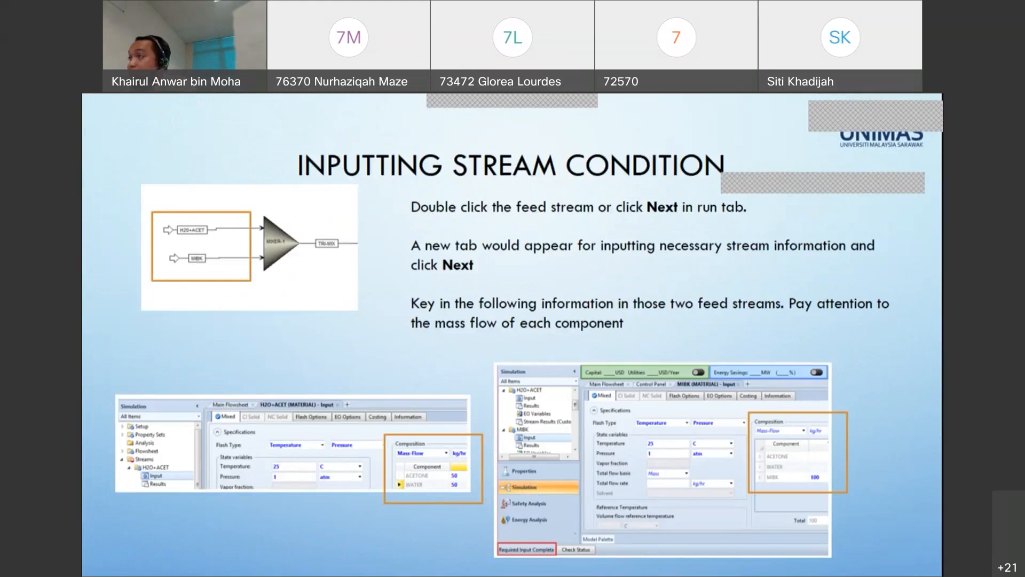
pyautogui.press('Right')
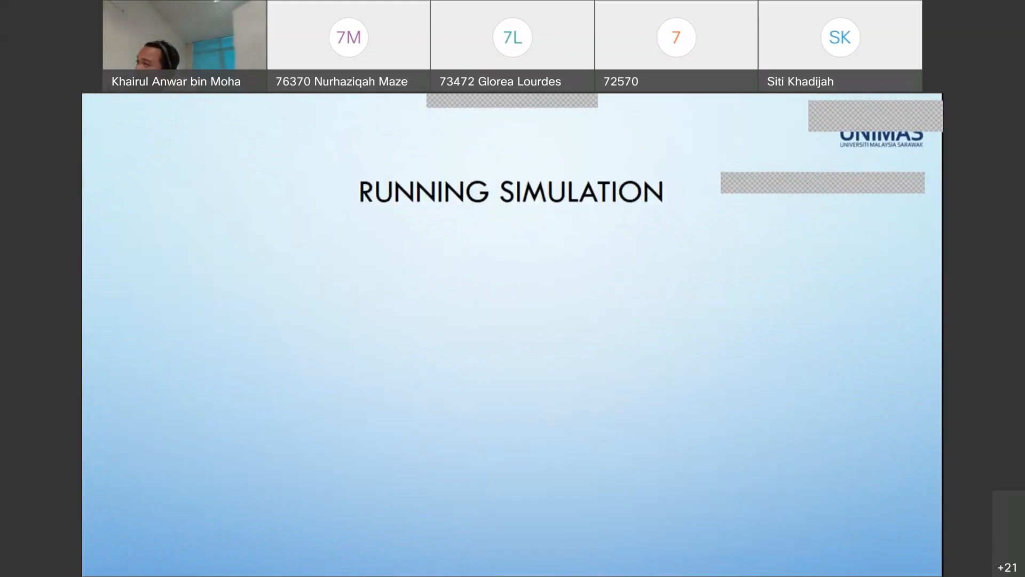
pyautogui.press('Right')
pyautogui.press('Right')
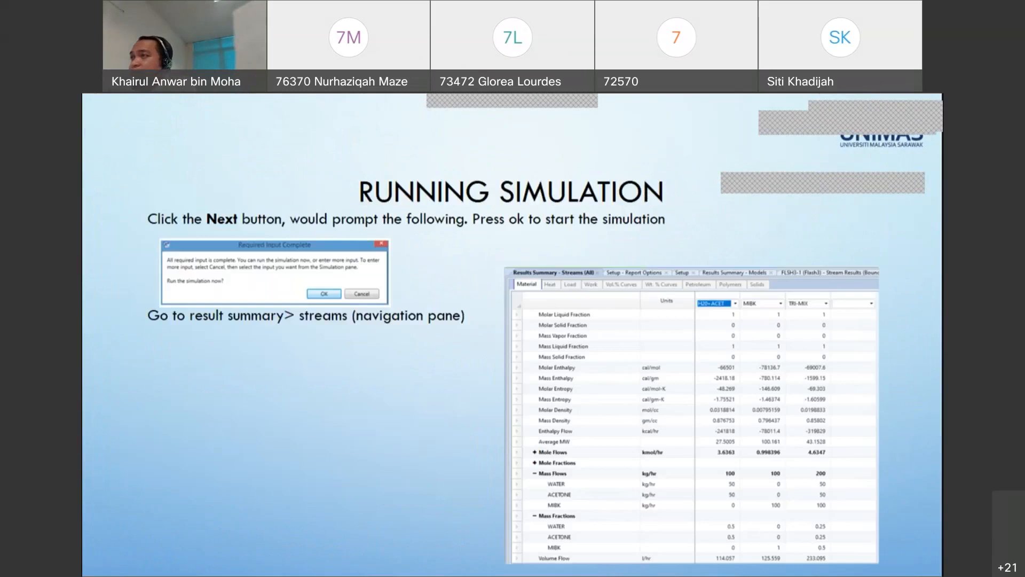
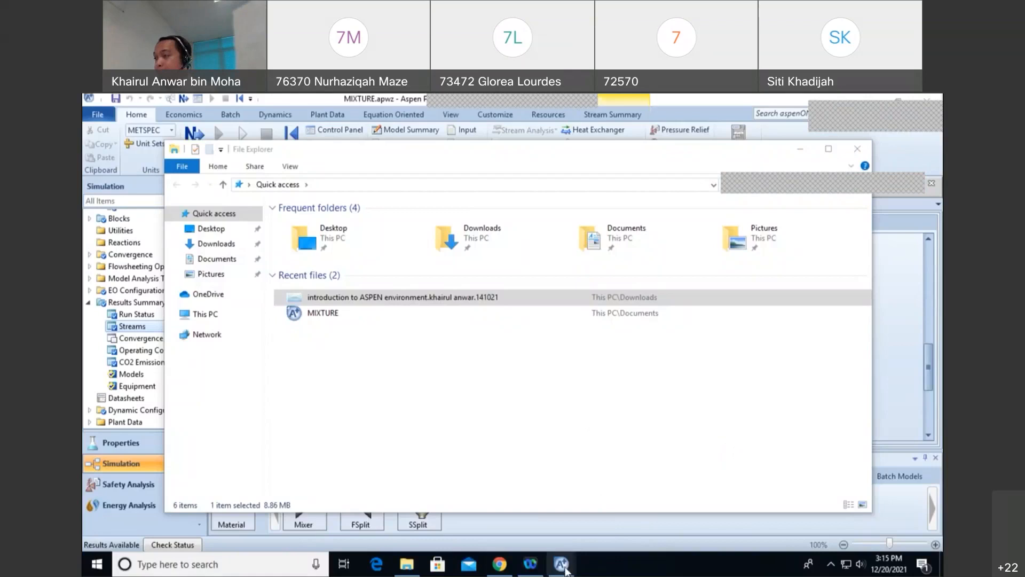
# Step: Switch to the MIXTURE simulation in Aspen Plus and create a new simulation from the Specialty Chemicals with Metric Units template, dismissing the product registration window
pyautogui.moveTo(560, 564)
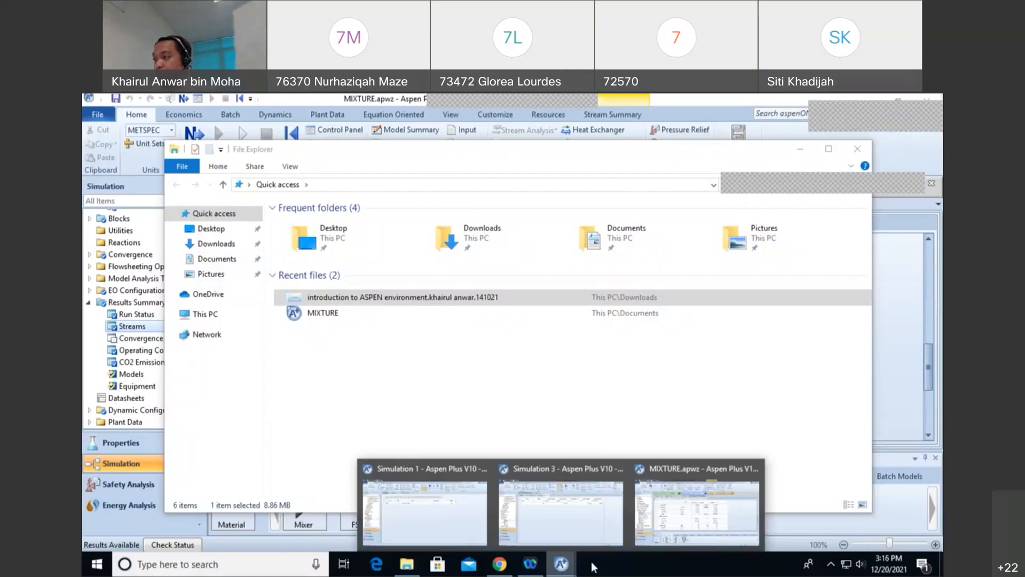
pyautogui.click(706, 536)
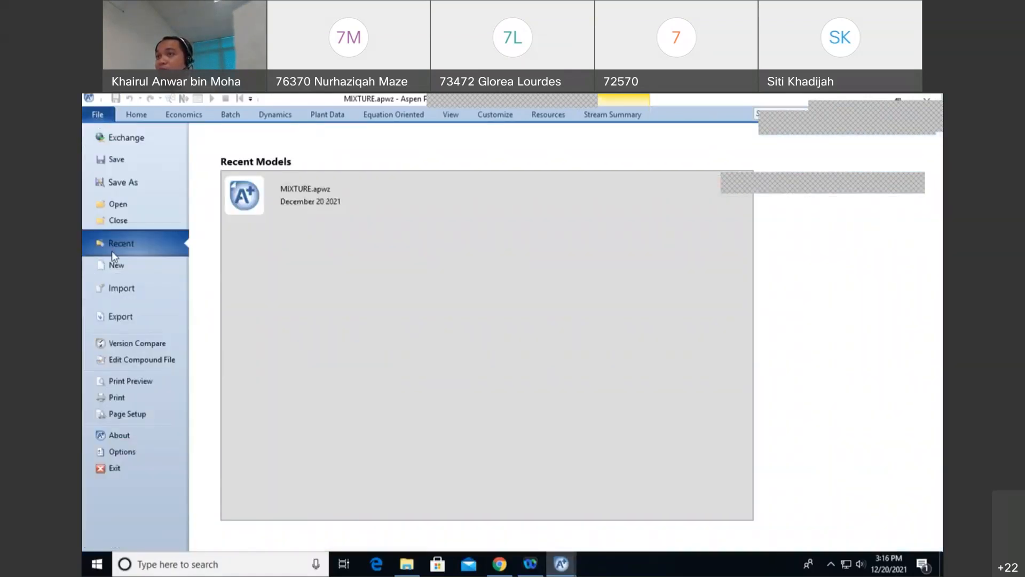
pyautogui.click(117, 265)
pyautogui.click(410, 289)
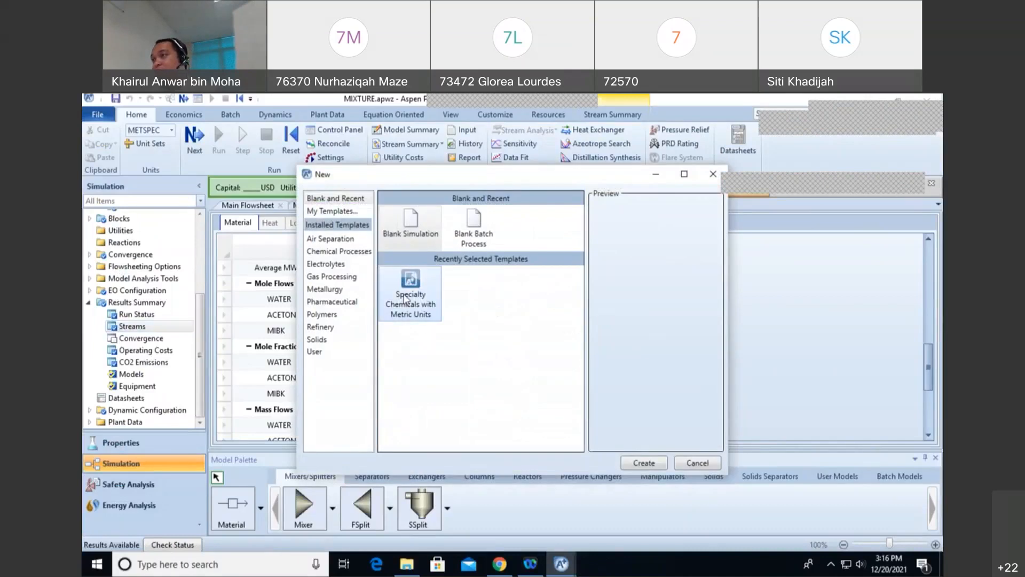
pyautogui.click(638, 463)
pyautogui.click(550, 347)
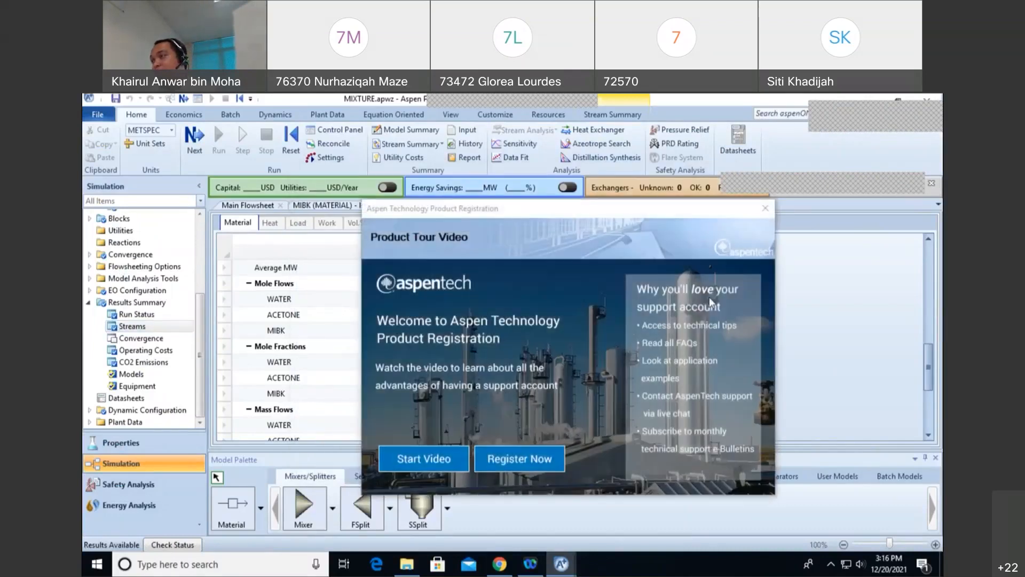
pyautogui.click(766, 209)
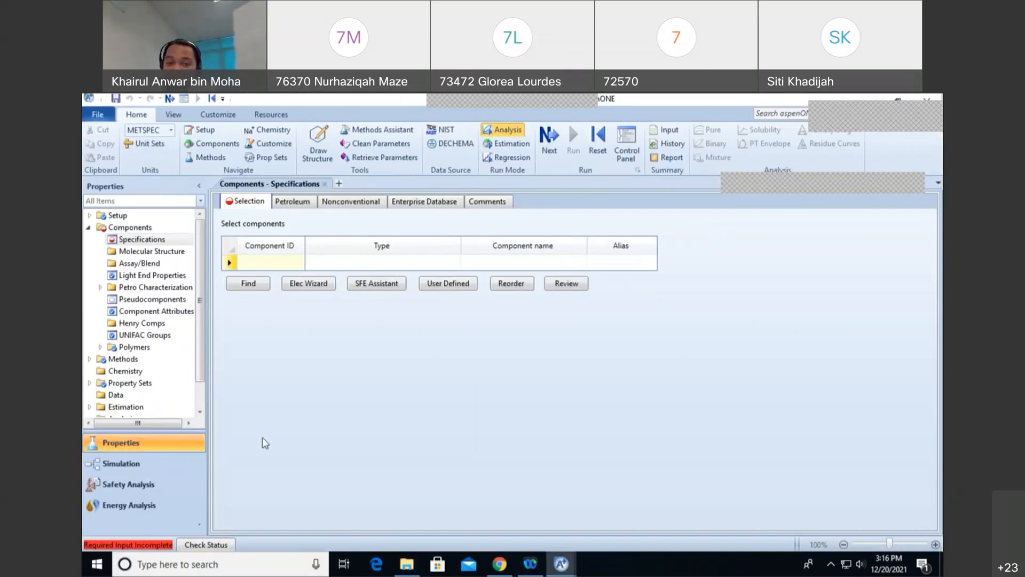
# Step: Add WATER as the first component in the component specifications
pyautogui.click(259, 265)
pyautogui.write('WATER')
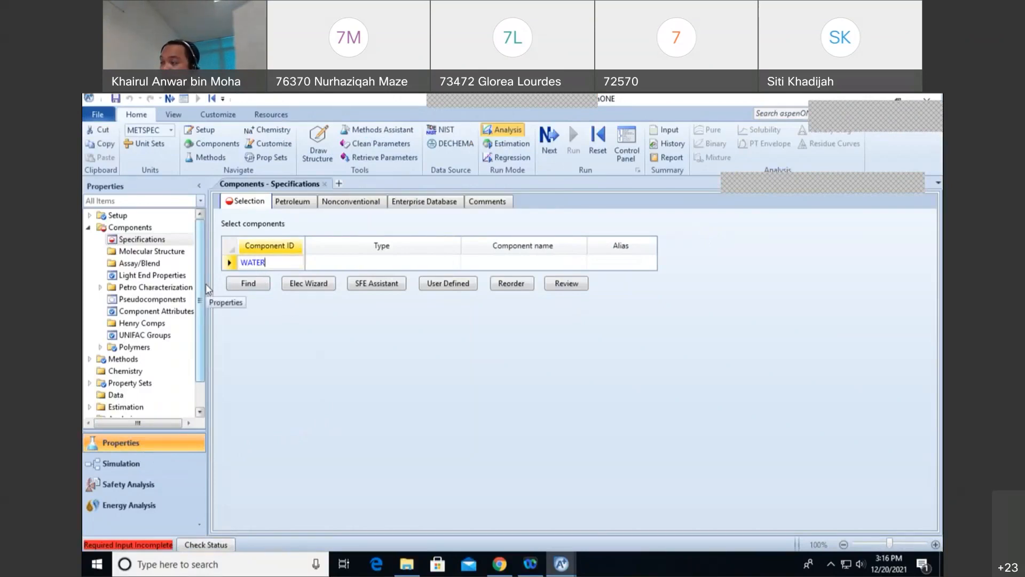
pyautogui.press('Return')
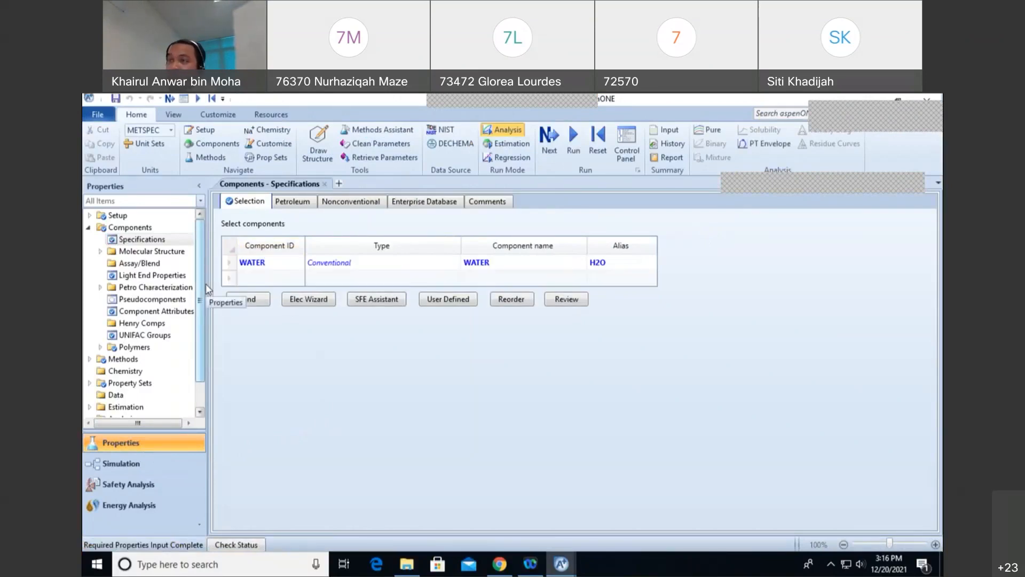
pyautogui.click(253, 281)
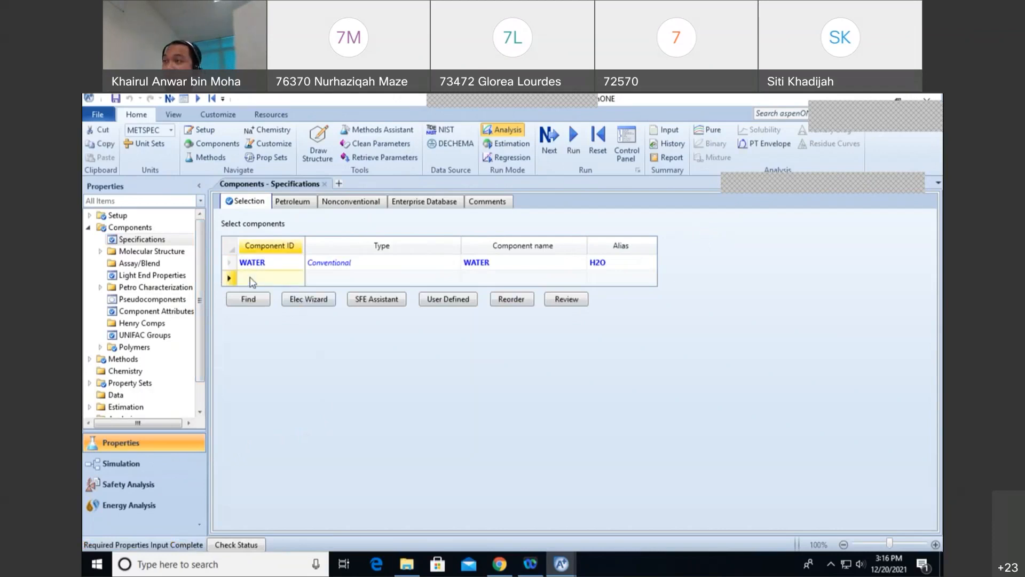
pyautogui.write('1HEXANOL')
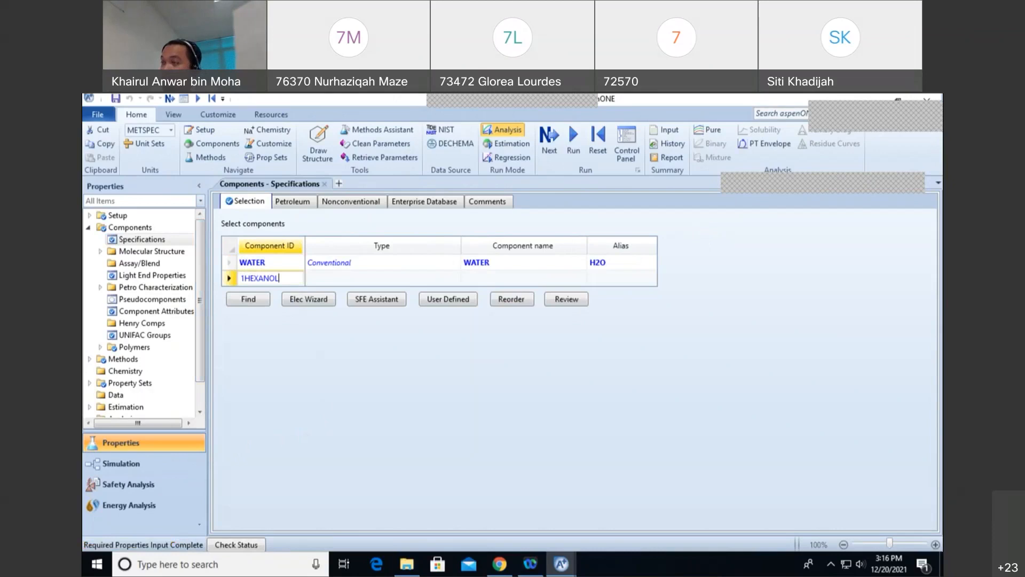
pyautogui.press('Return')
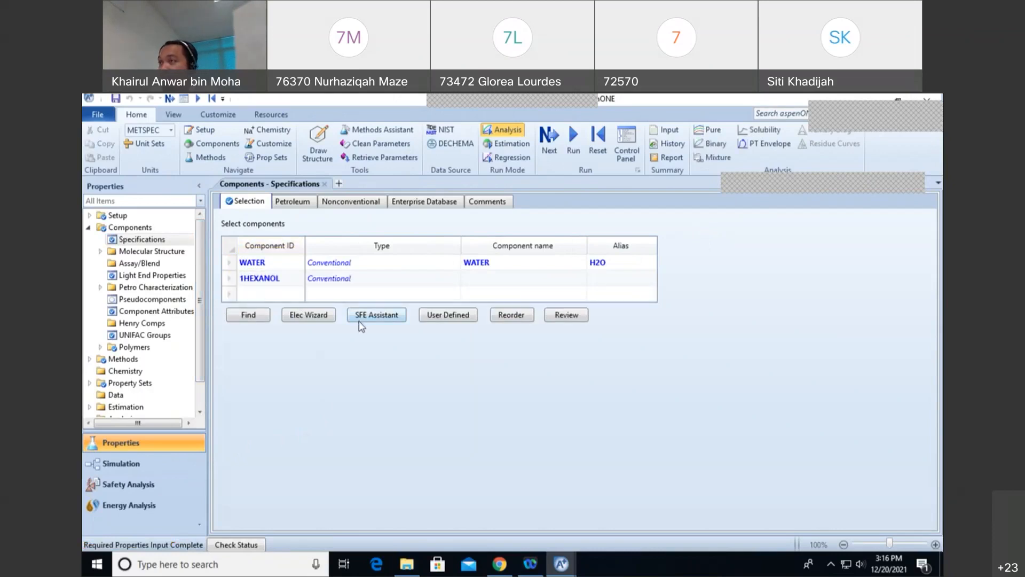
pyautogui.click(258, 282)
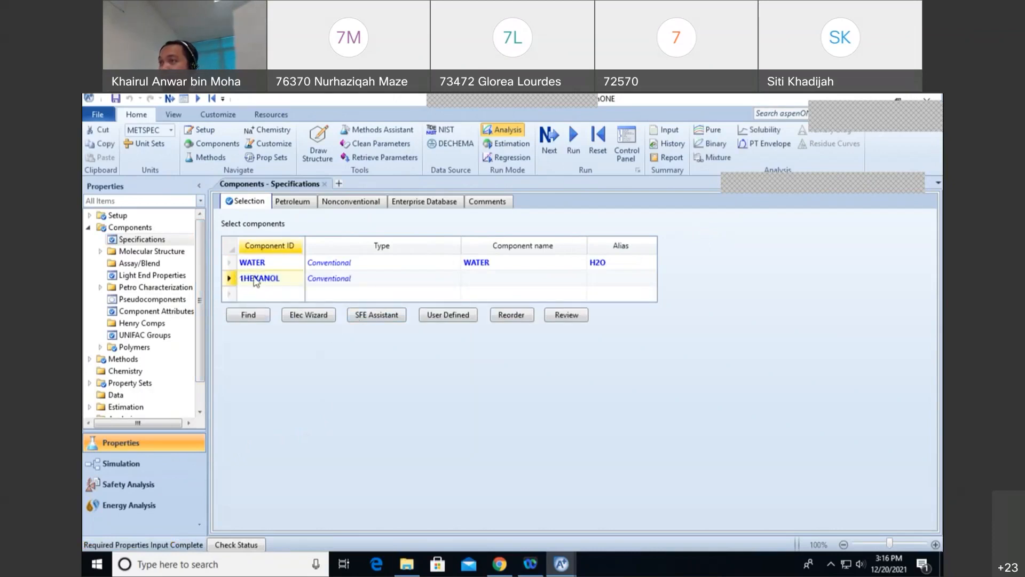
pyautogui.rightClick(266, 279)
pyautogui.click(303, 374)
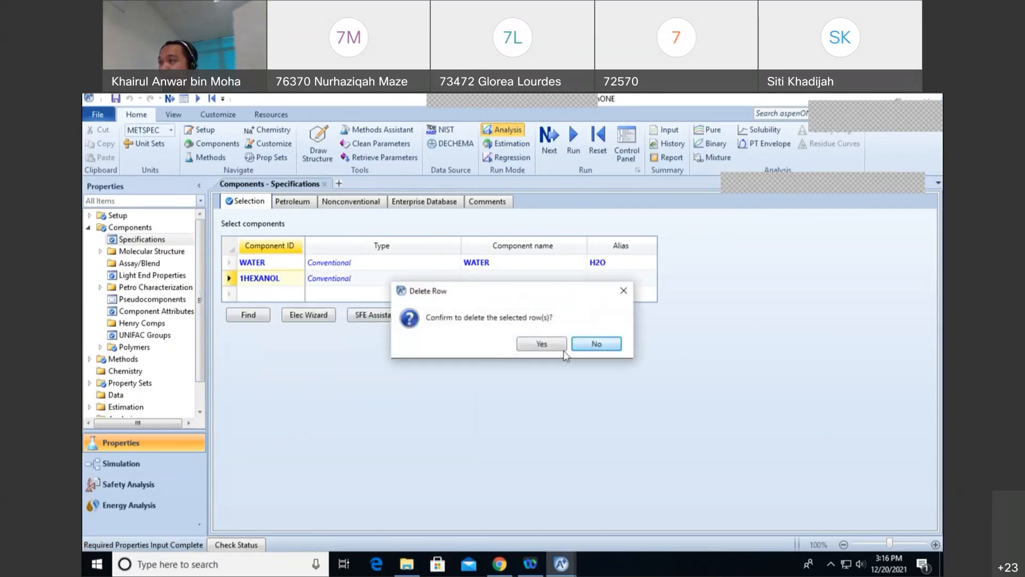
pyautogui.click(545, 348)
# Step: Find the compound 1-HEXANOL in the databanks and add it to the component list, accepting the parameter update
pyautogui.click(248, 299)
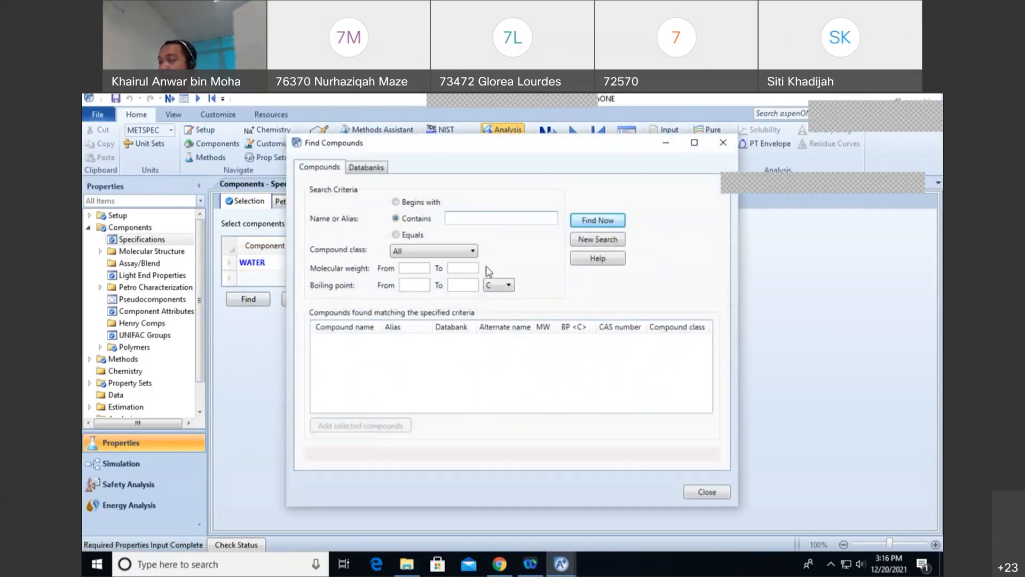
pyautogui.write('1-HEXANOL')
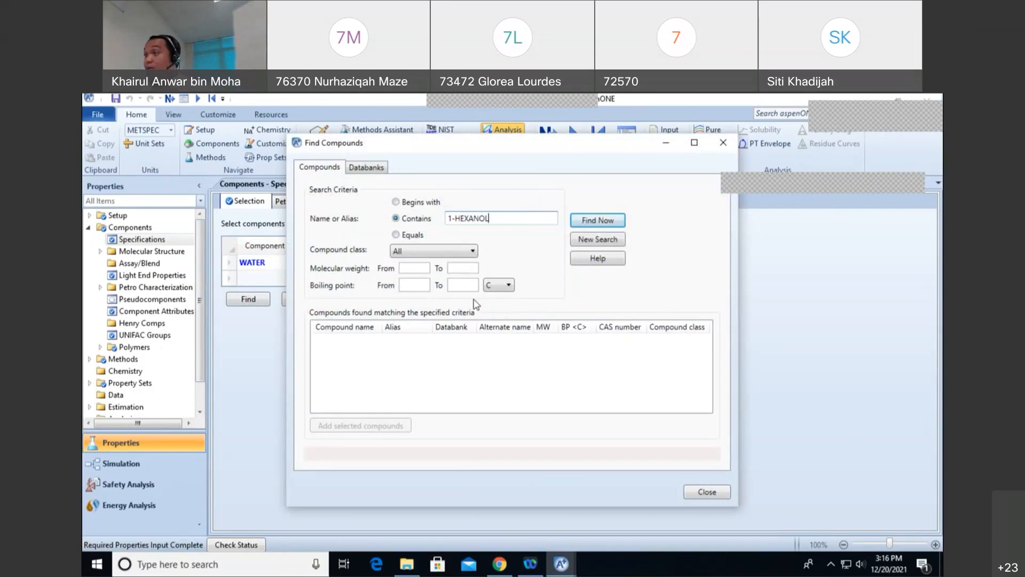
pyautogui.press('Return')
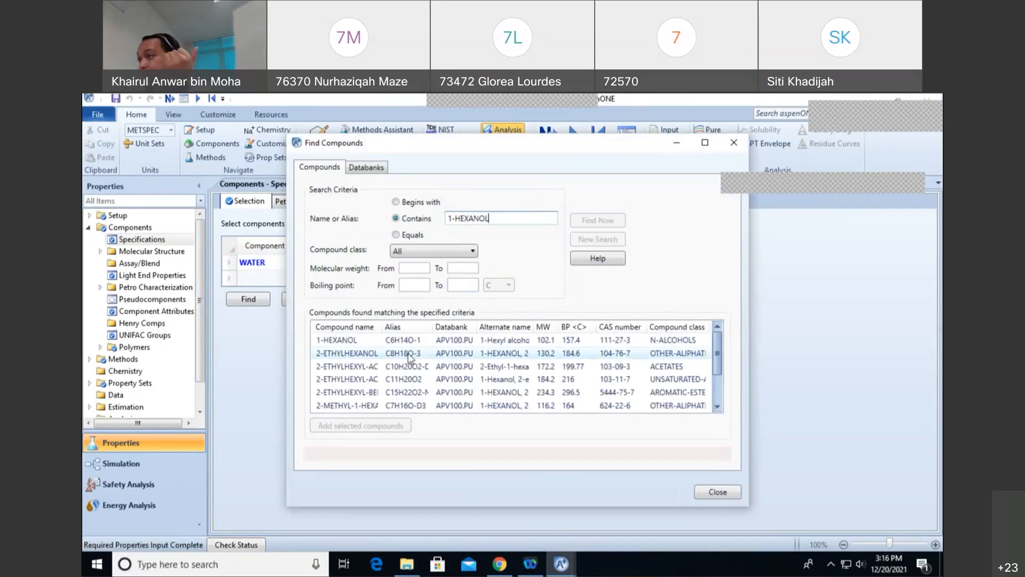
pyautogui.click(385, 426)
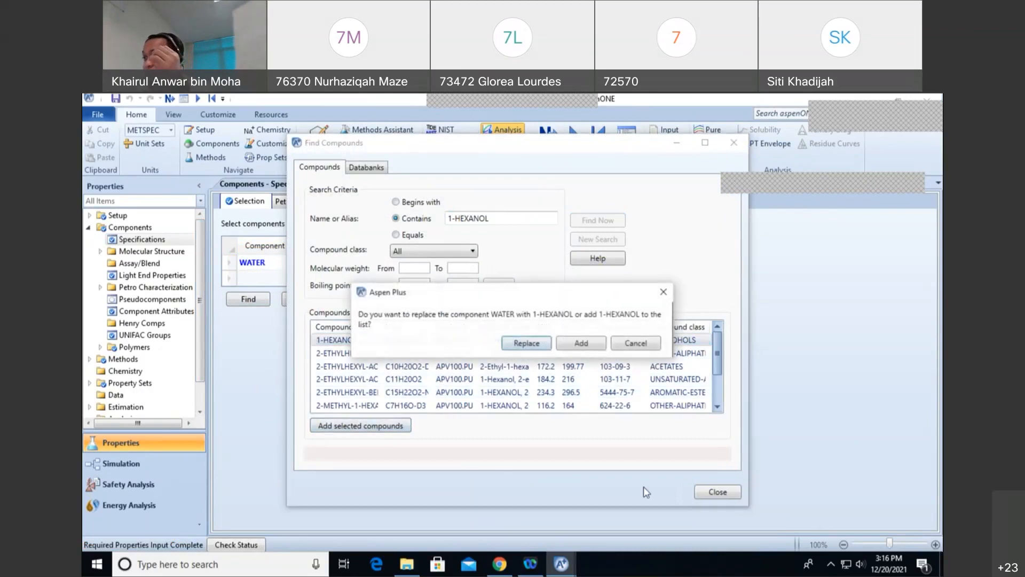
pyautogui.click(582, 344)
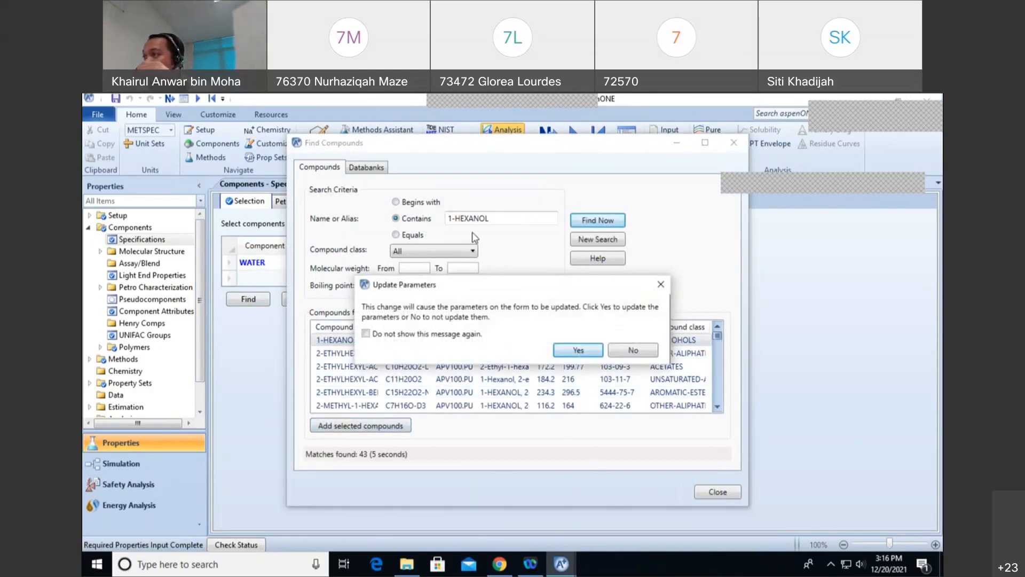
pyautogui.click(579, 349)
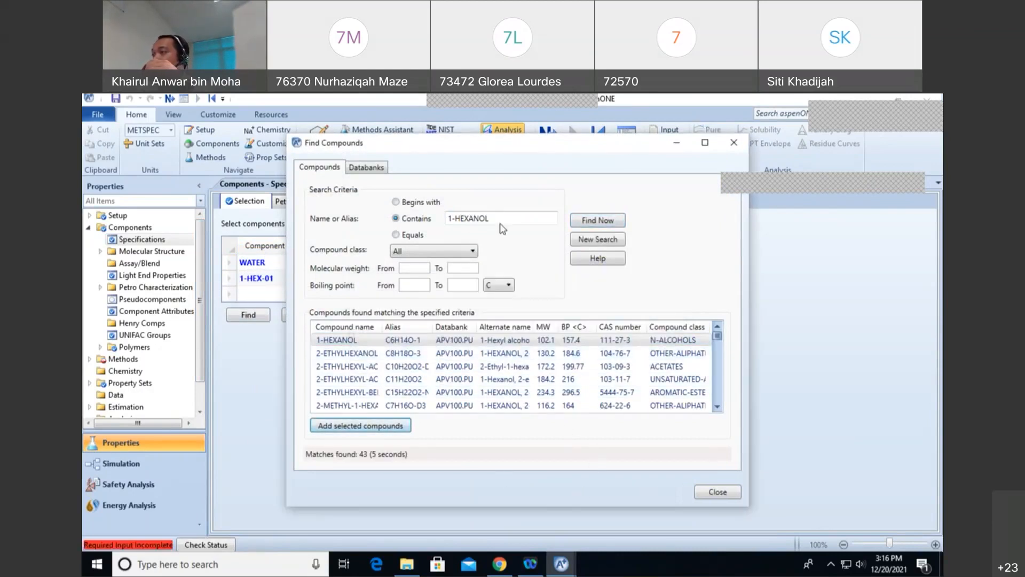
# Step: Find the compound 1-OCTANOL in the databanks, add it to the component list and close the compound search
pyautogui.moveTo(516, 216); pyautogui.dragTo(455, 227)
pyautogui.write('OCT')
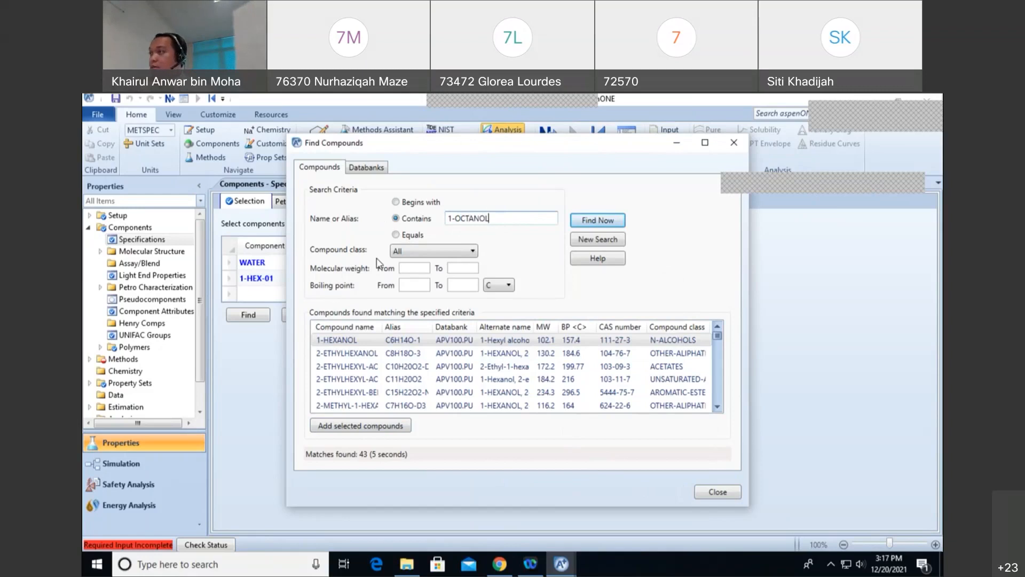
pyautogui.click(599, 223)
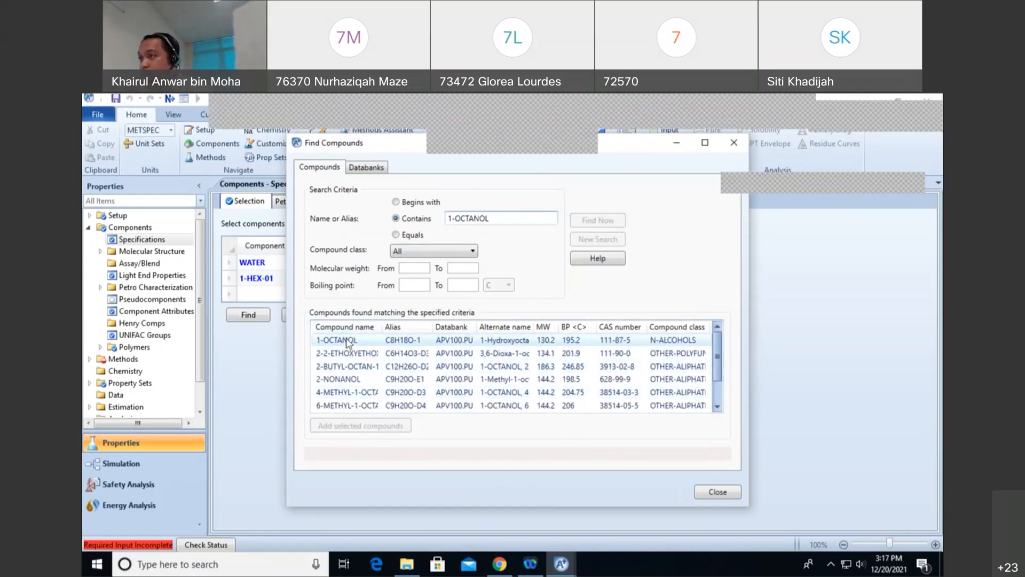
pyautogui.click(348, 342)
pyautogui.click(384, 426)
pyautogui.click(582, 344)
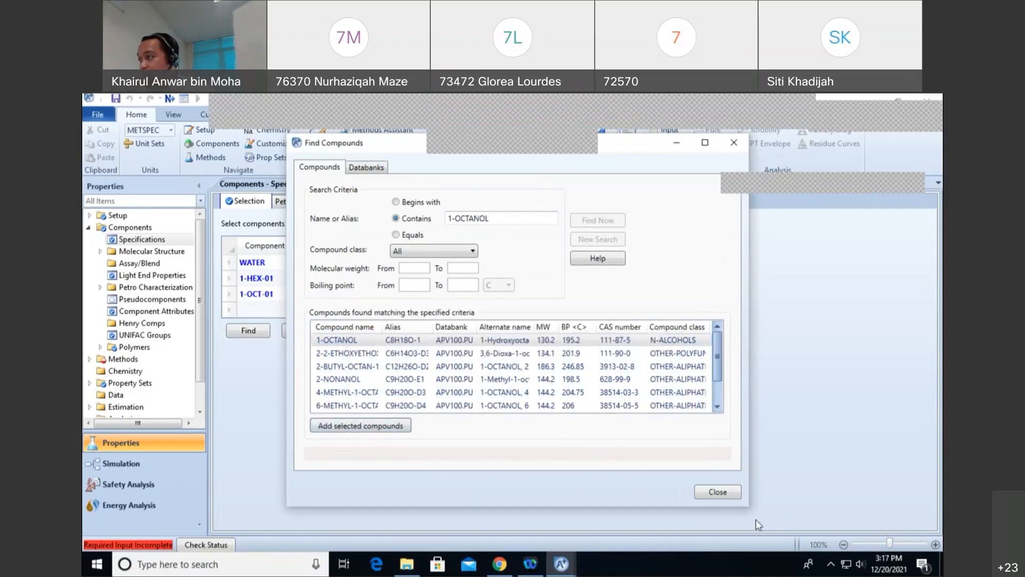
pyautogui.click(718, 490)
# Step: Rename the component IDs of 1-hexanol and 1-octanol as 1-HEXANO and I-OCTANO
pyautogui.click(261, 282)
pyautogui.write('1-')
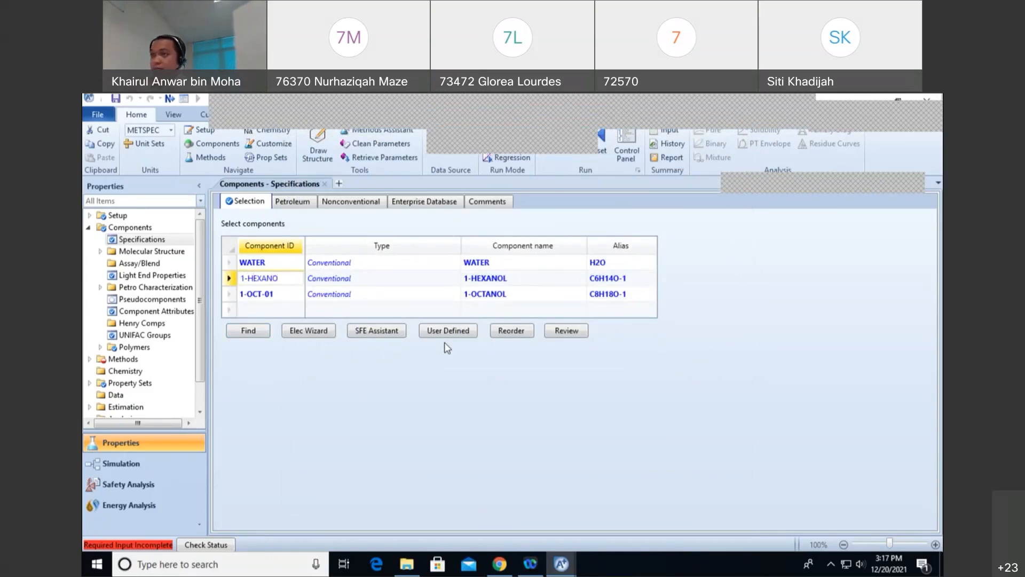
pyautogui.press('Return')
pyautogui.click(426, 339)
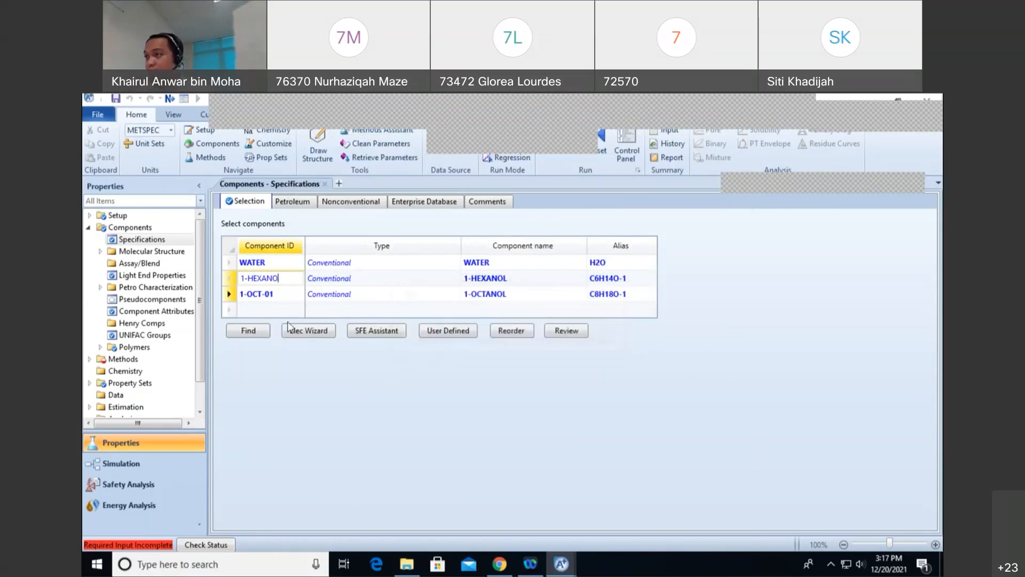
pyautogui.click(285, 295)
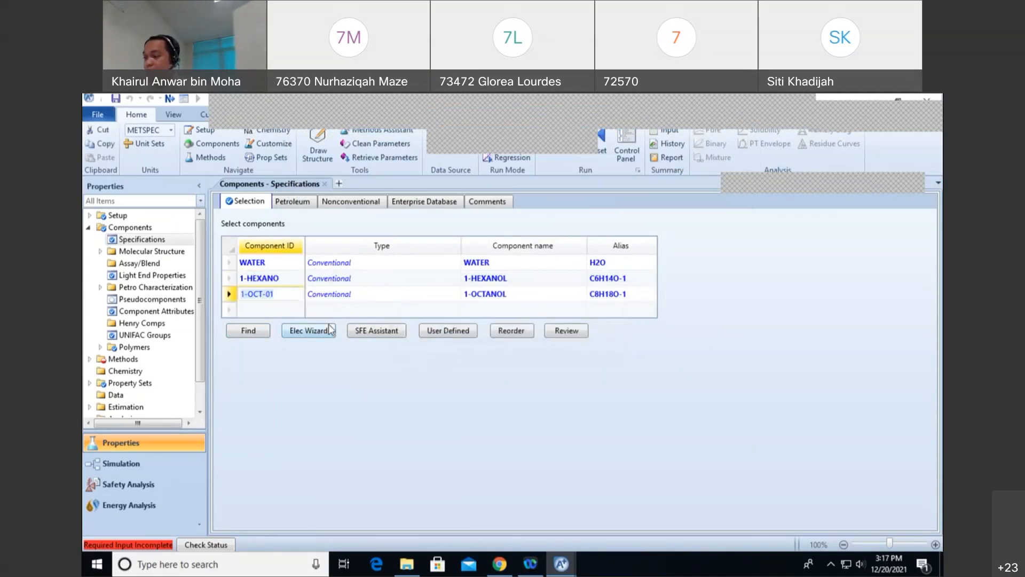
pyautogui.press('BackSpace')
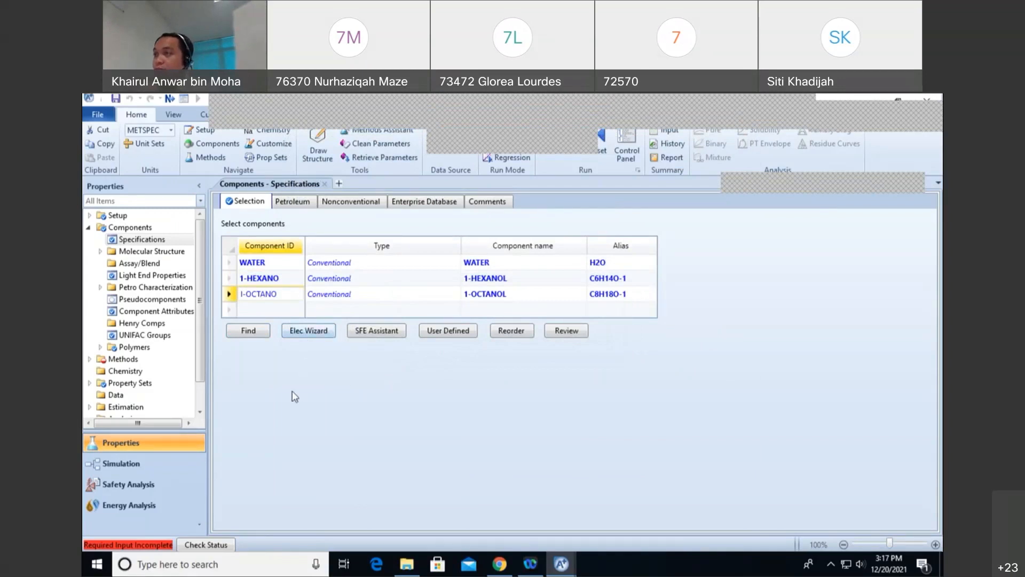
pyautogui.press('Return')
pyautogui.click(432, 337)
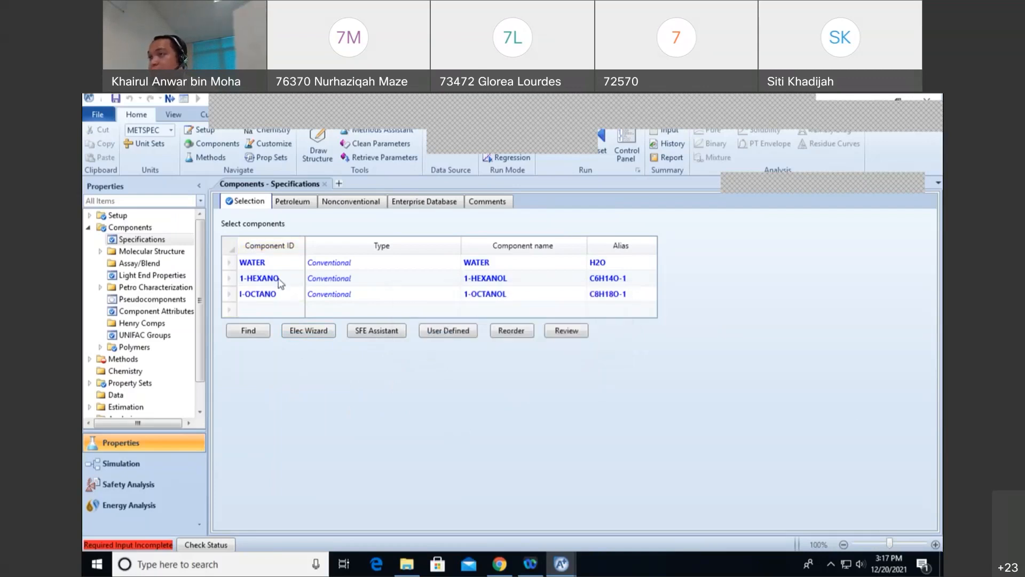
# Step: Open the global property method specifications to check the base method
pyautogui.click(89, 359)
pyautogui.scroll(-3, 182, 369)
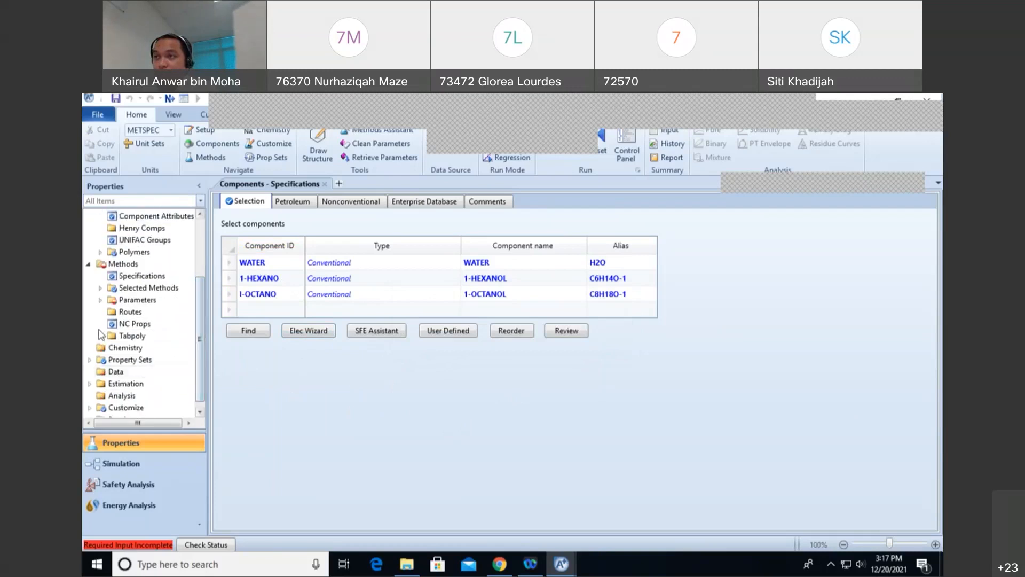
pyautogui.click(129, 276)
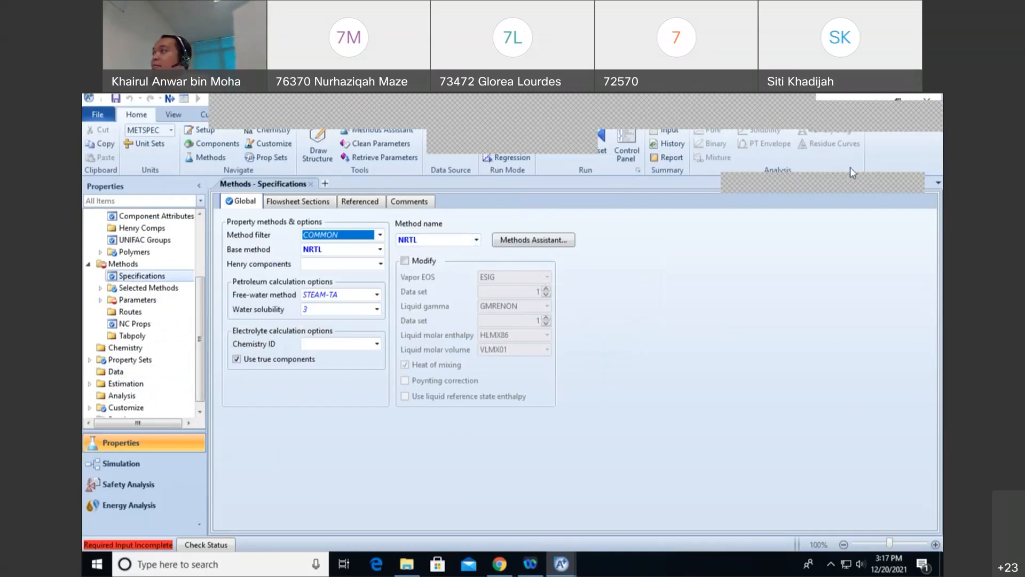
pyautogui.doubleClick(841, 97)
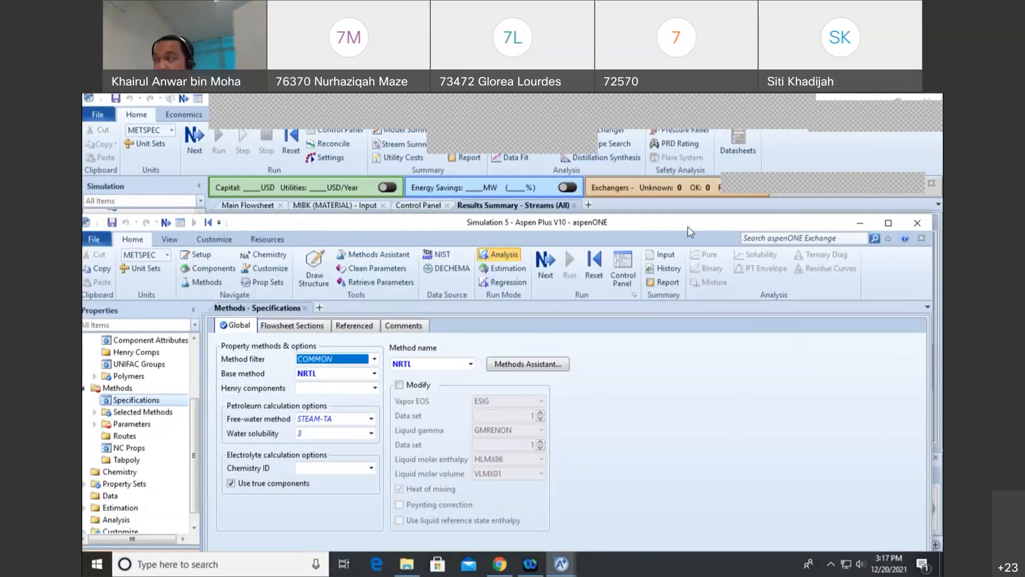
pyautogui.moveTo(686, 225); pyautogui.dragTo(675, 202)
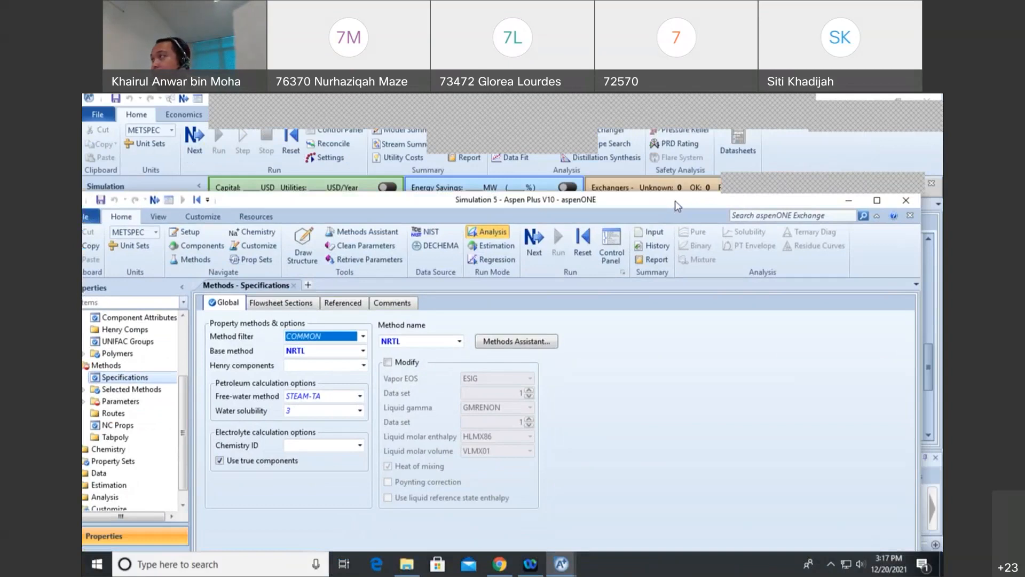
pyautogui.doubleClick(675, 200)
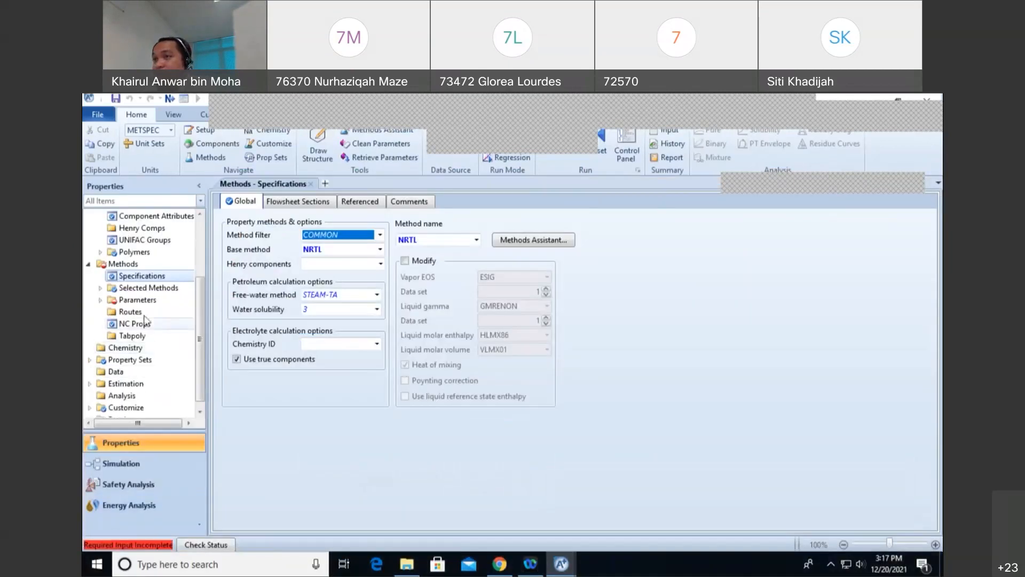
# Step: Open the binary interaction parameters of the method and display the NRTL-1 parameter set for the component pairs
pyautogui.click(100, 299)
pyautogui.click(144, 324)
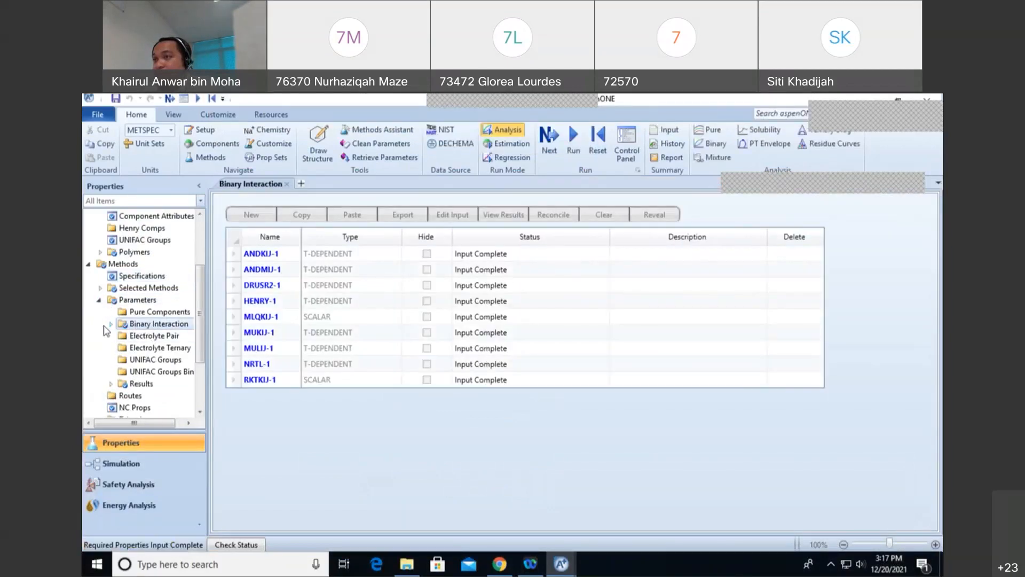
pyautogui.click(110, 324)
pyautogui.scroll(-2, 134, 342)
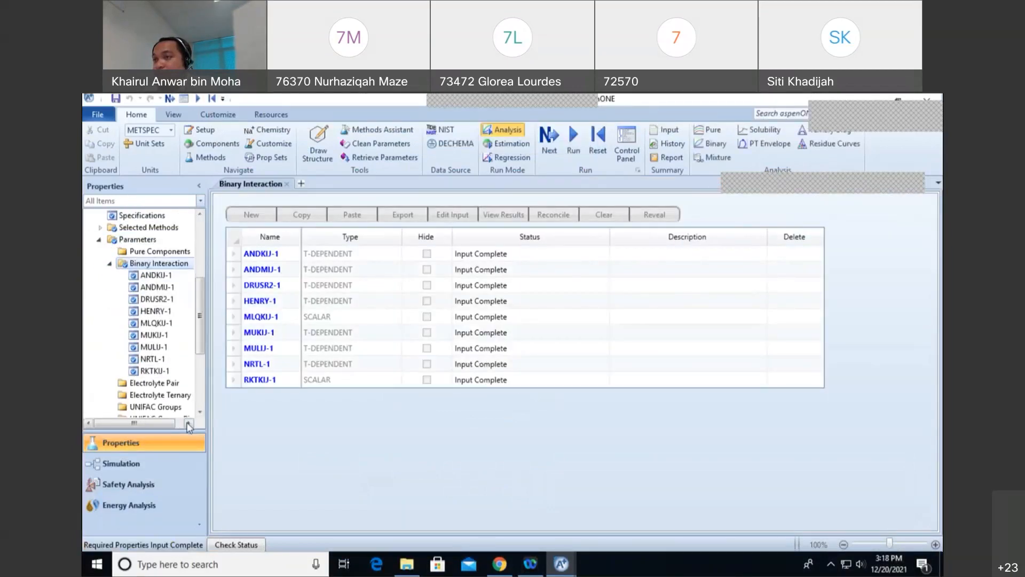
pyautogui.click(156, 359)
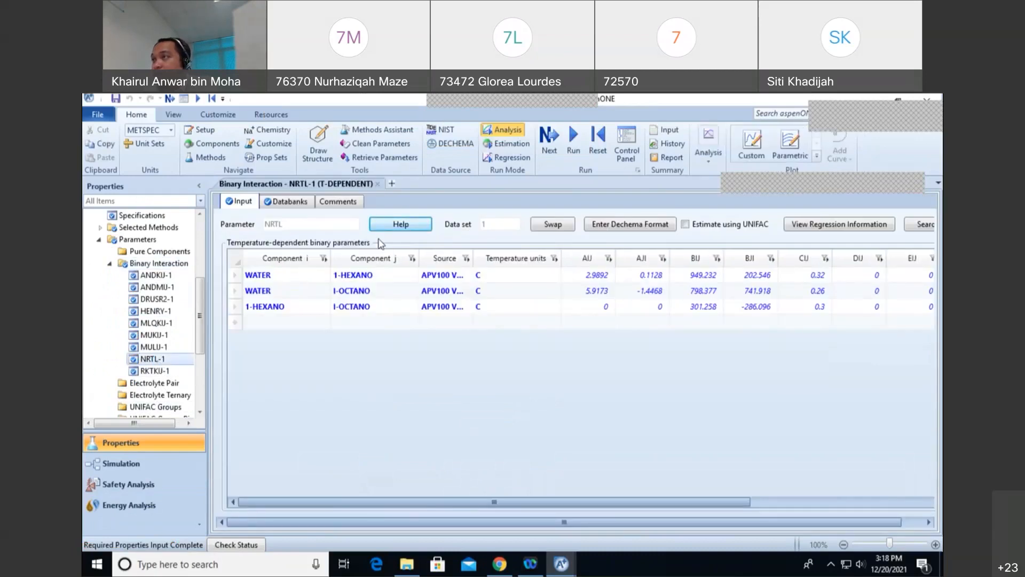
# Step: Check the water and 1-HEXANO pair in the NRTL-1 table and open the NIST ThermoData Engine for binary mixture data
pyautogui.click(283, 277)
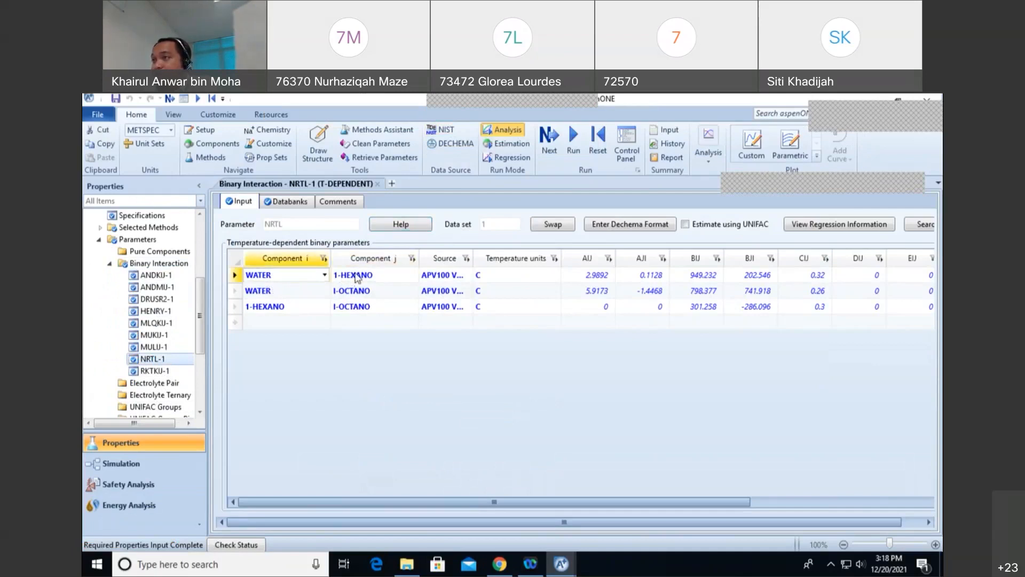
pyautogui.click(370, 279)
pyautogui.click(275, 277)
pyautogui.click(360, 277)
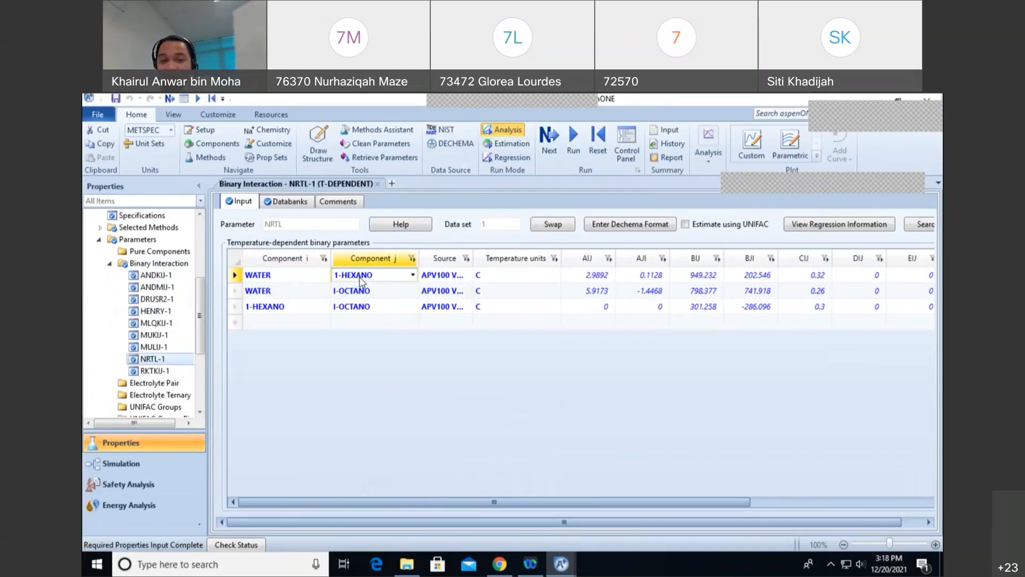
pyautogui.click(442, 133)
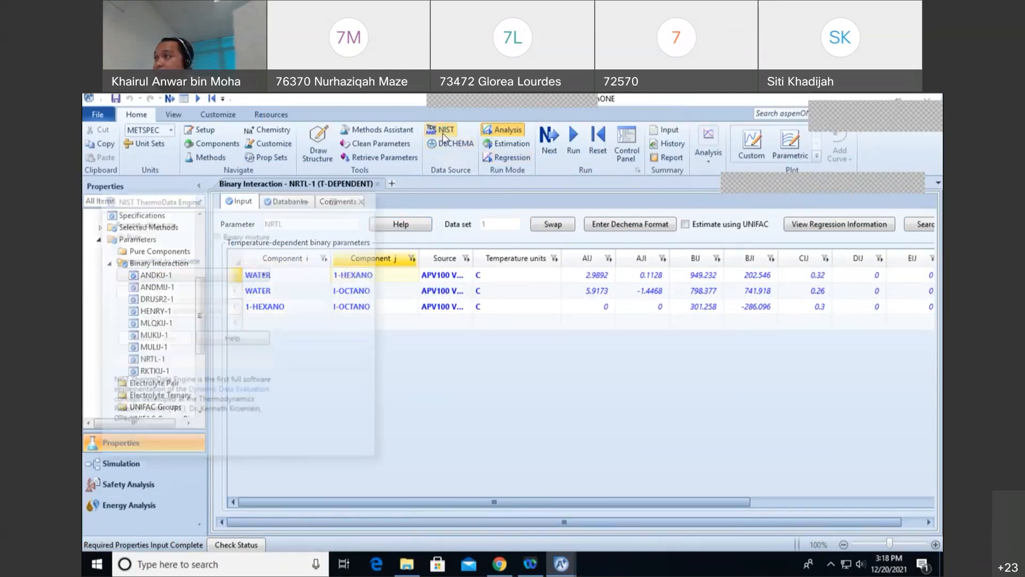
pyautogui.click(241, 236)
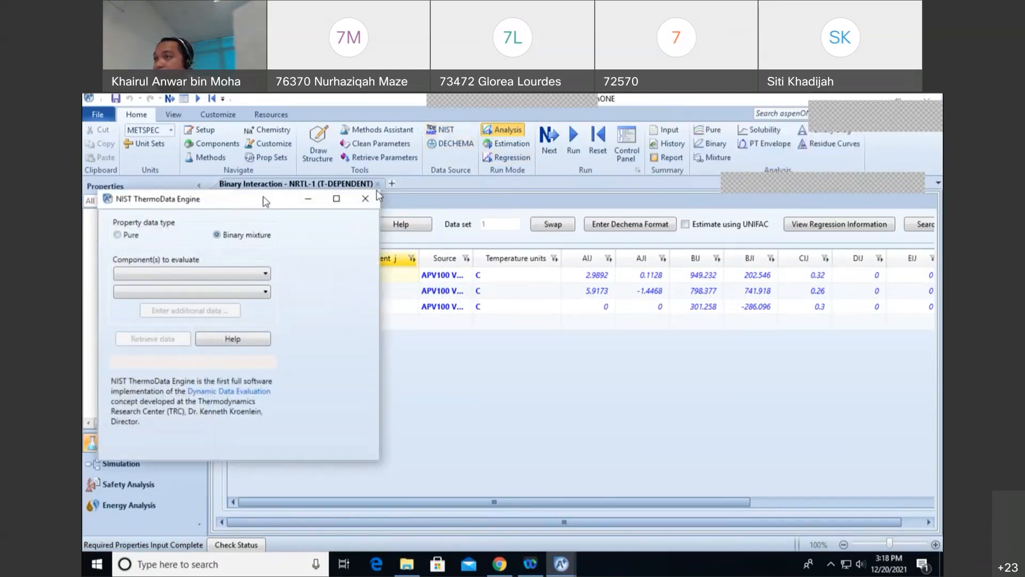
# Step: Retrieve NIST binary experimental data for the component pair 1-HEXANO and WATER
pyautogui.click(601, 247)
pyautogui.click(598, 259)
pyautogui.click(582, 247)
pyautogui.click(574, 269)
pyautogui.click(573, 265)
pyautogui.click(567, 274)
pyautogui.click(589, 311)
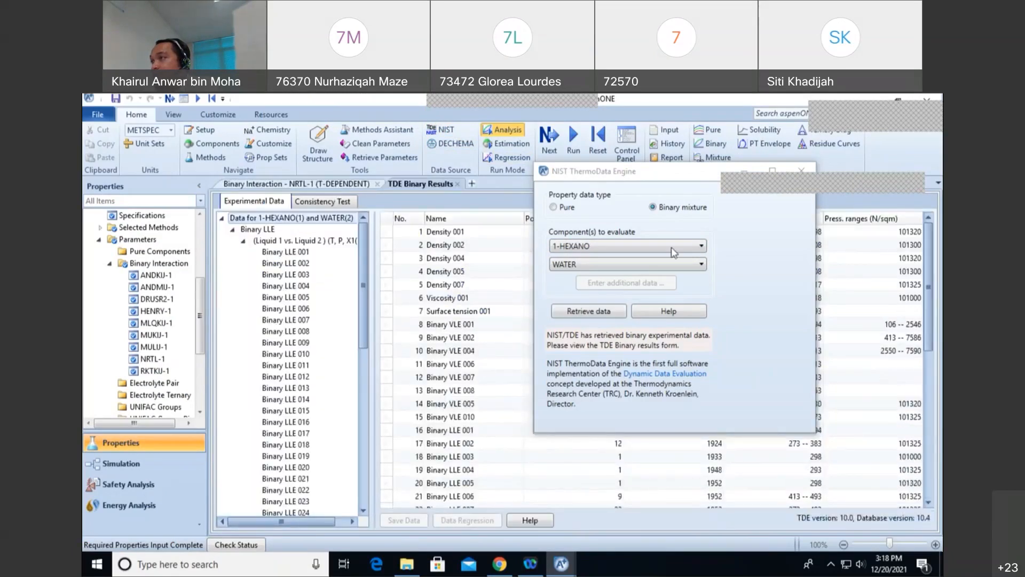
# Step: Run the thermodynamic consistency tests on the 1-HEXANO and WATER VLE datasets and check their overall data quality
pyautogui.moveTo(660, 179); pyautogui.dragTo(826, 316)
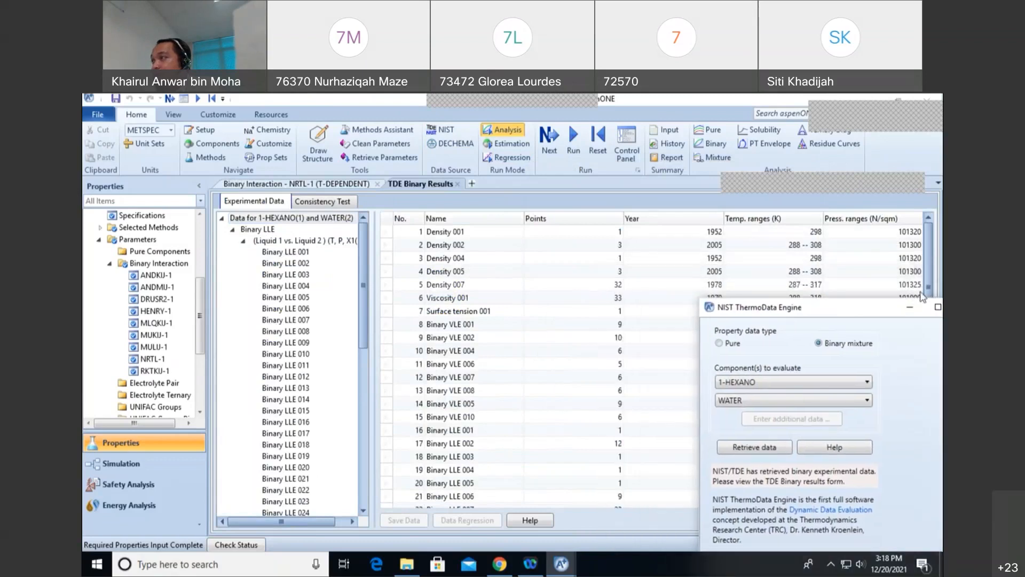
pyautogui.click(920, 244)
pyautogui.click(774, 246)
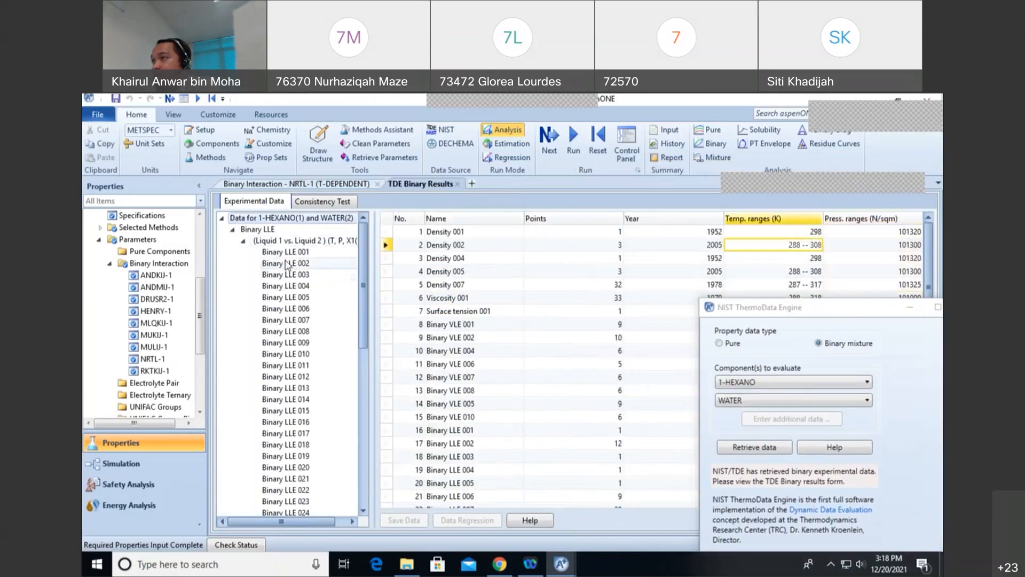
pyautogui.click(324, 203)
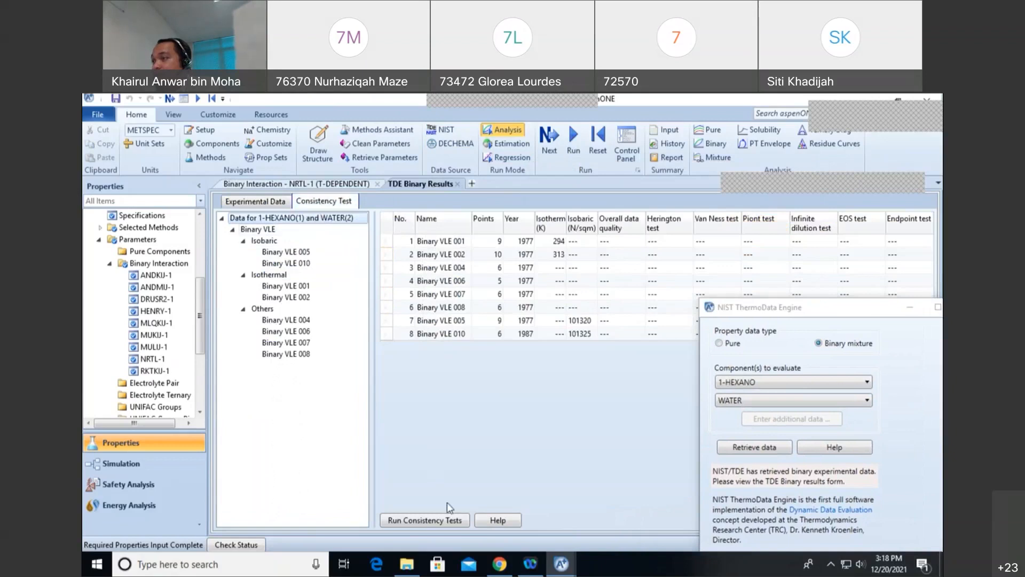
pyautogui.click(455, 519)
pyautogui.click(601, 345)
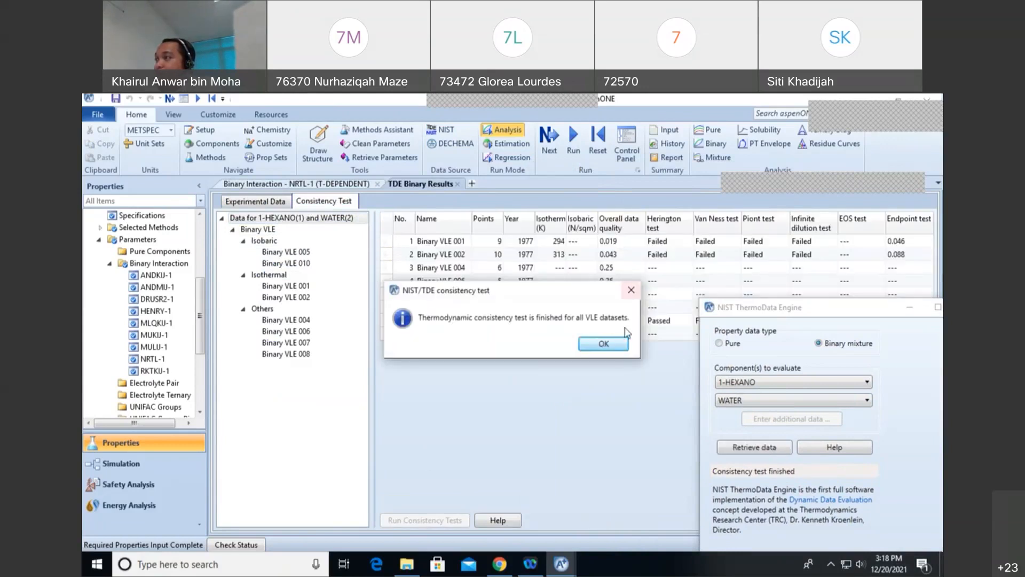
pyautogui.click(604, 345)
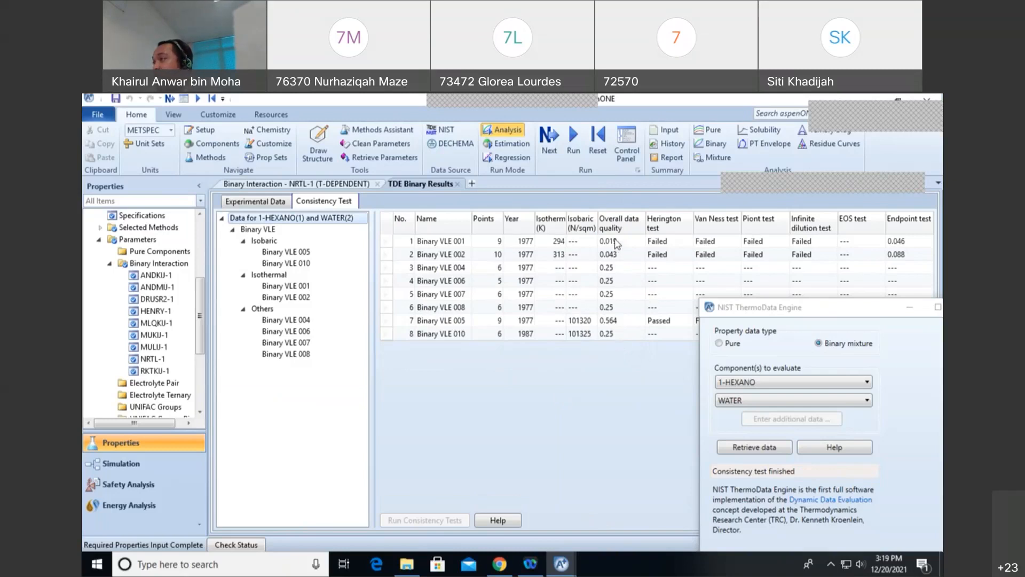
pyautogui.click(615, 320)
pyautogui.click(618, 334)
pyautogui.click(615, 308)
pyautogui.click(614, 322)
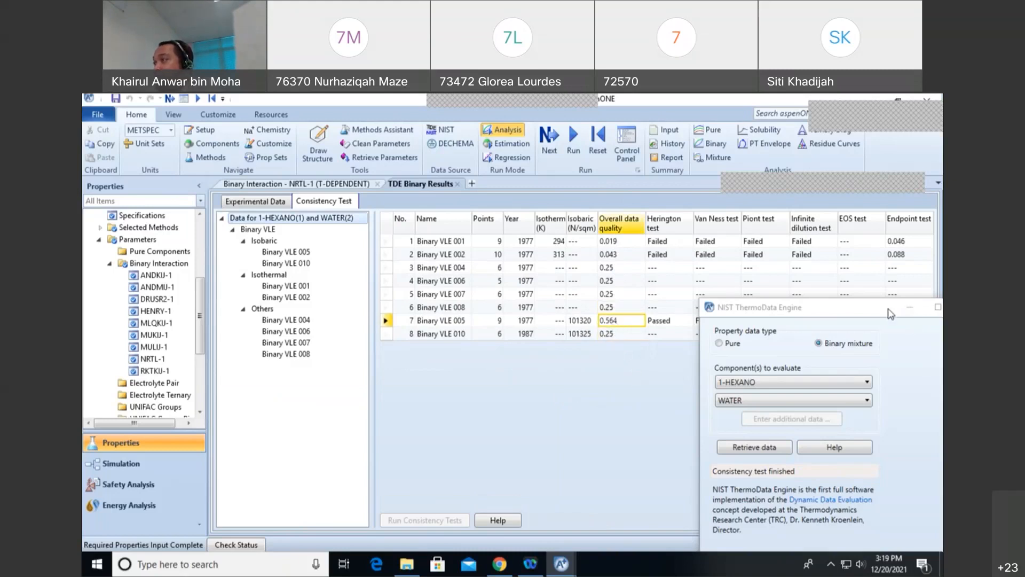
# Step: Retrieve NIST binary experimental data for the component pair I-OCTANO and WATER
pyautogui.moveTo(881, 313); pyautogui.dragTo(660, 280)
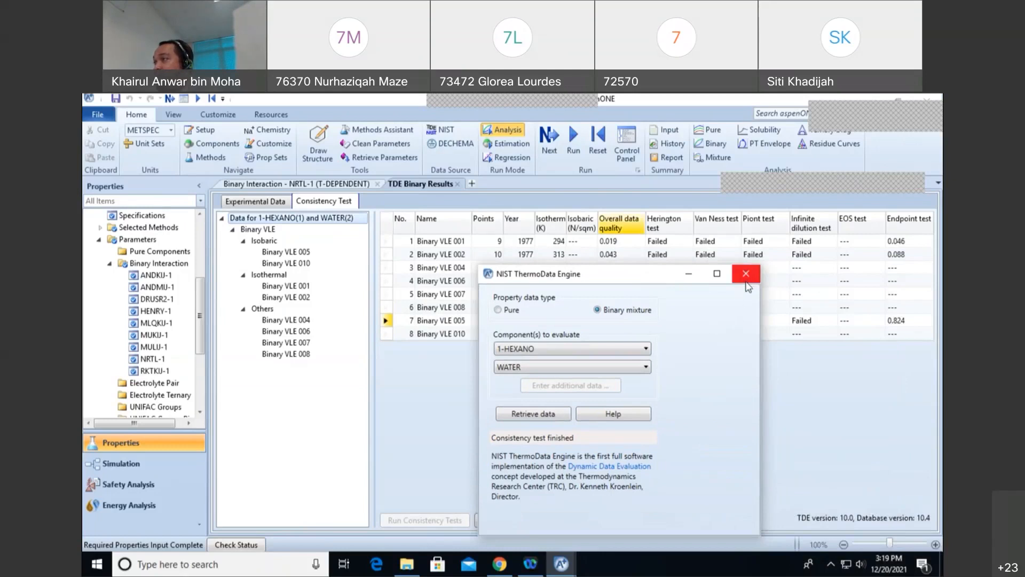
pyautogui.click(520, 351)
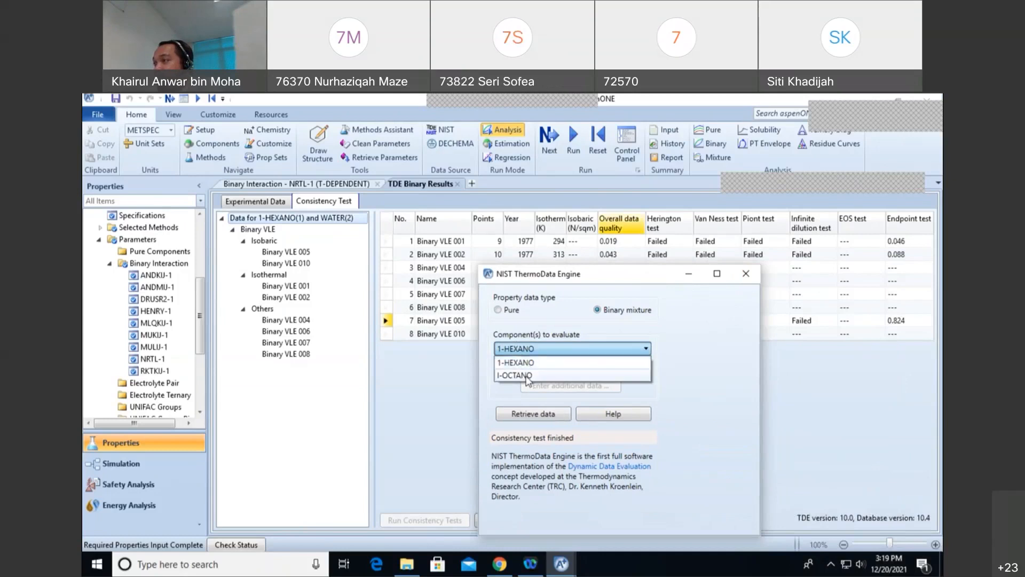
pyautogui.click(516, 375)
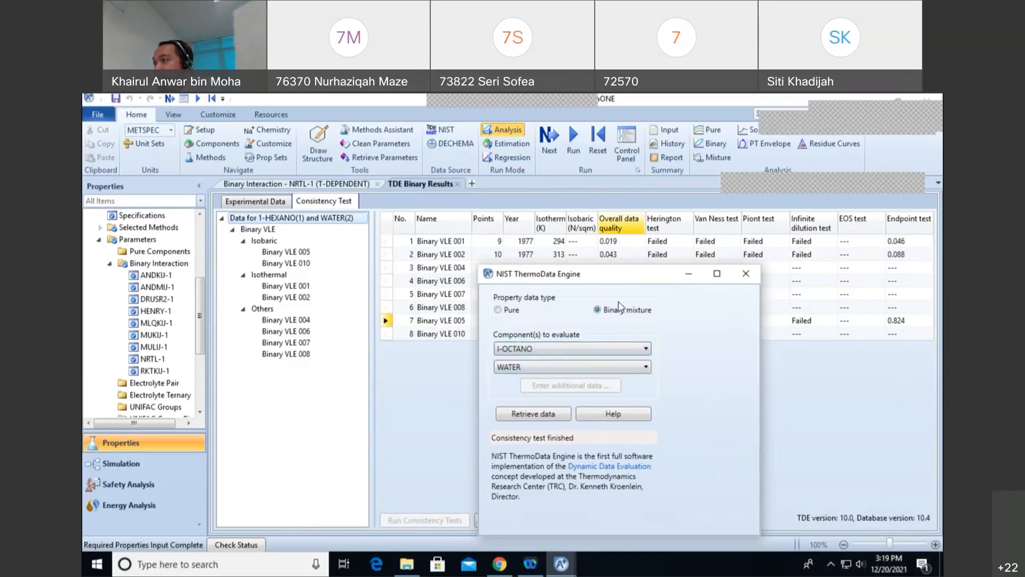
pyautogui.click(545, 416)
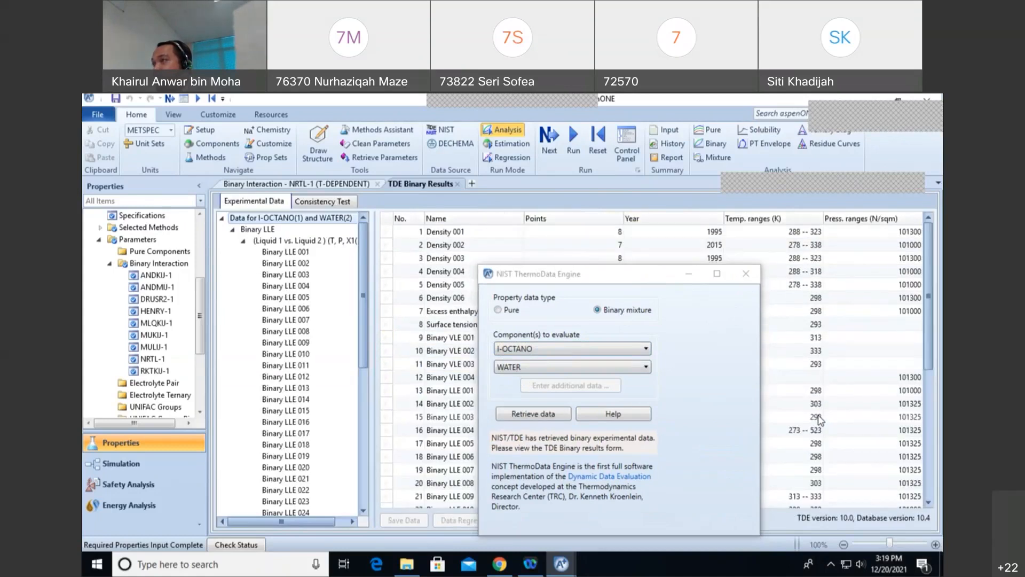
# Step: Run the thermodynamic consistency tests on the I-OCTANO and WATER VLE datasets and check their overall data quality
pyautogui.moveTo(521, 274); pyautogui.dragTo(568, 195)
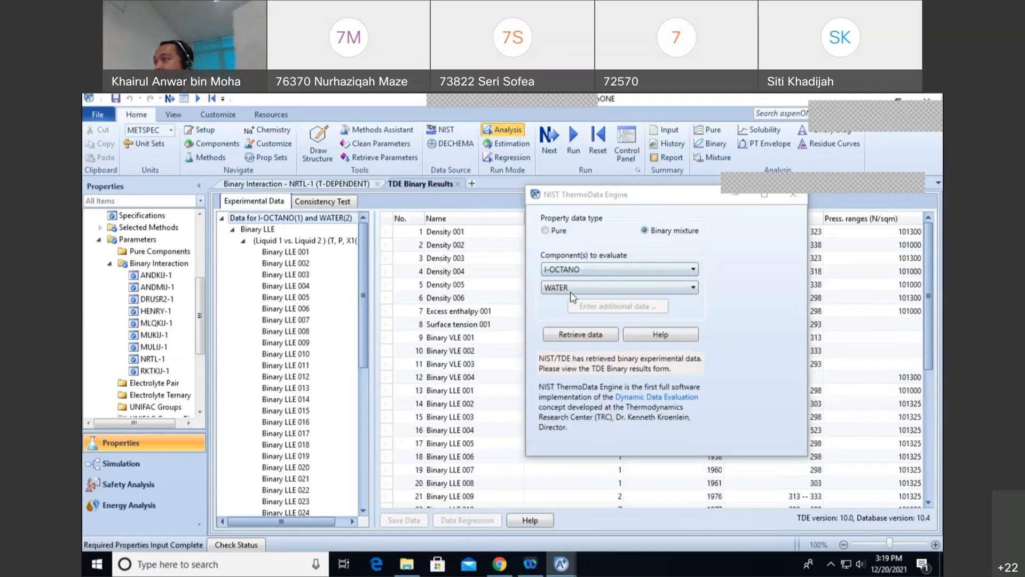
pyautogui.click(328, 202)
pyautogui.moveTo(587, 195); pyautogui.dragTo(757, 324)
pyautogui.click(427, 518)
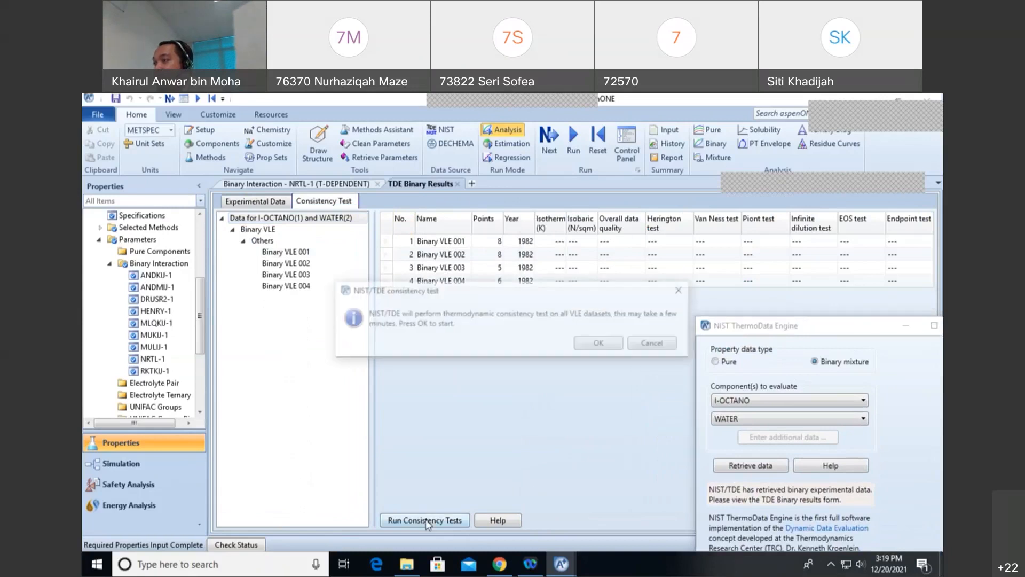
pyautogui.click(594, 346)
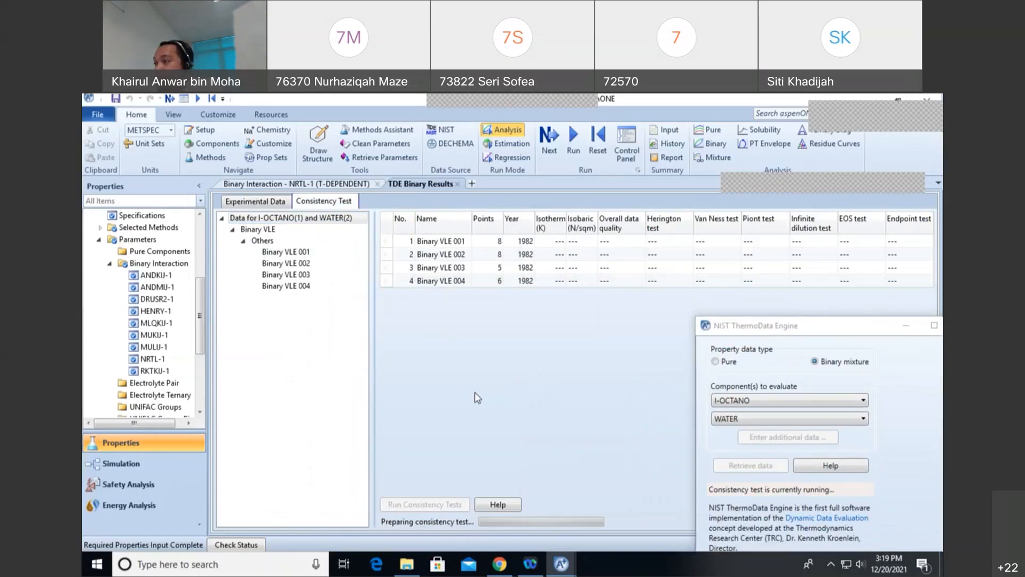
pyautogui.click(597, 346)
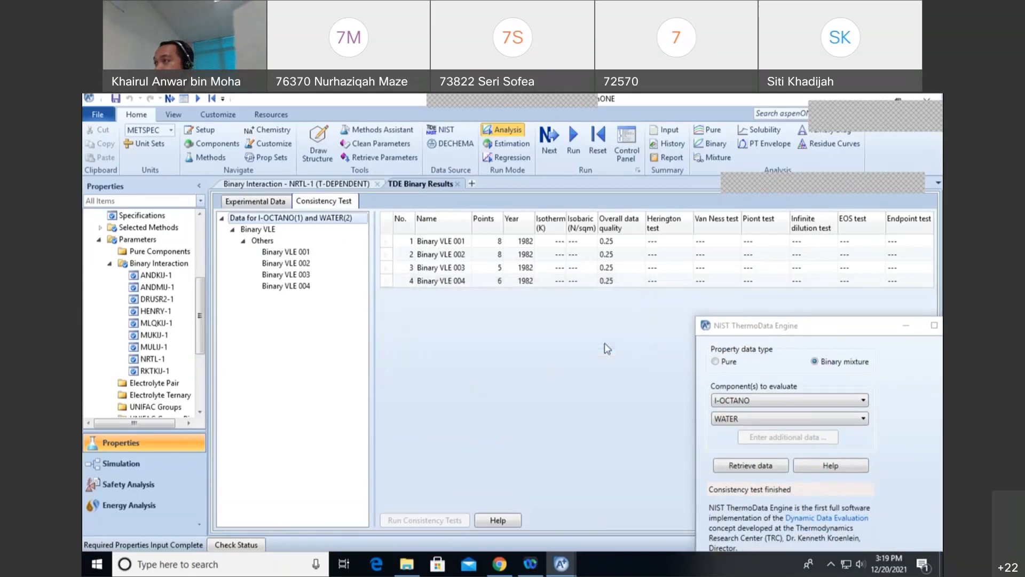
pyautogui.click(614, 257)
pyautogui.click(608, 280)
pyautogui.click(620, 243)
pyautogui.click(614, 267)
pyautogui.click(611, 281)
# Step: Retrieve NIST binary experimental data for the component pair I-OCTANO and 1-HEXANO
pyautogui.moveTo(736, 326); pyautogui.dragTo(411, 206)
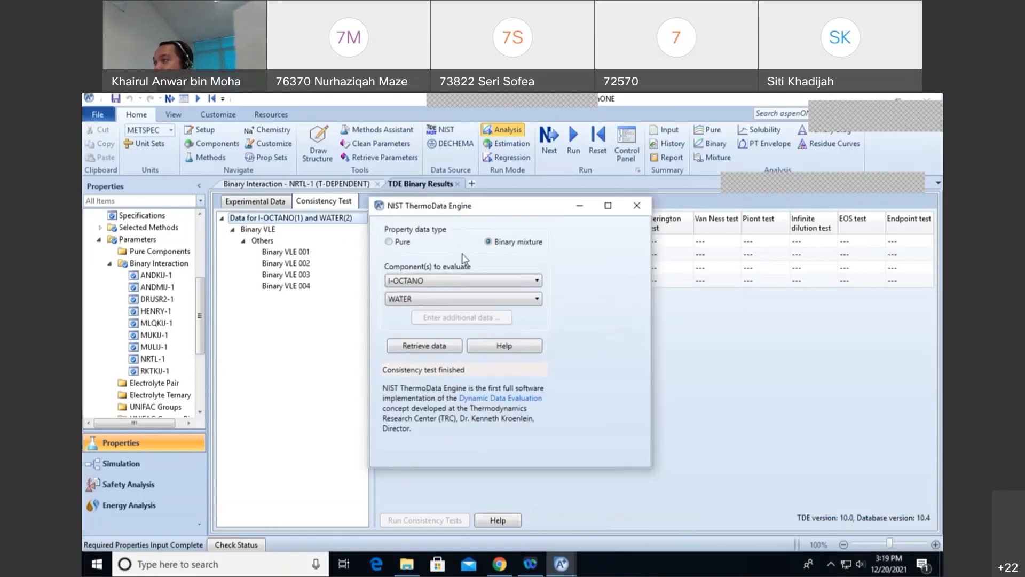
pyautogui.click(444, 298)
pyautogui.click(419, 330)
pyautogui.click(425, 347)
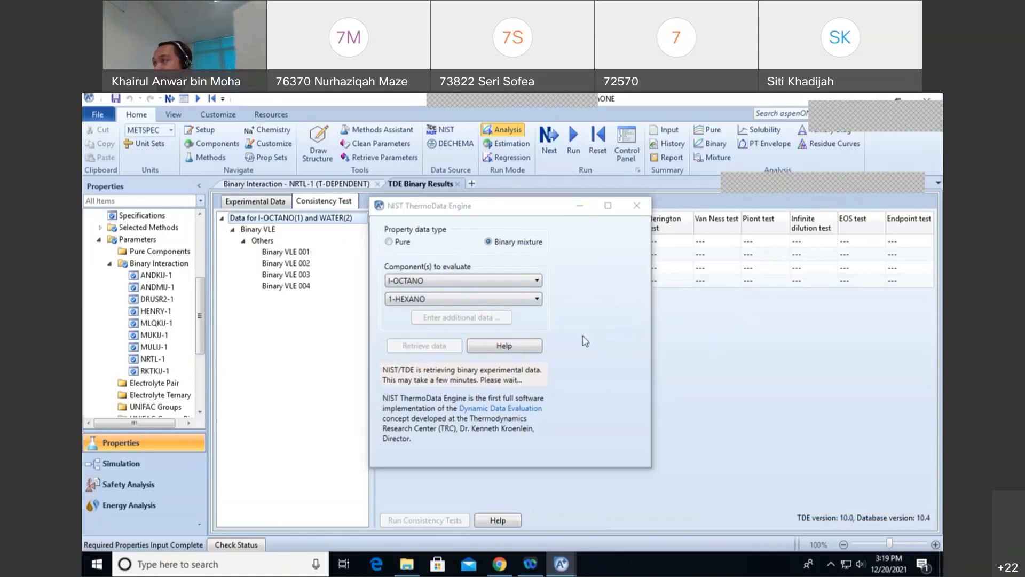
# Step: Run the thermodynamic consistency tests on the I-OCTANO and 1-HEXANO VLE datasets
pyautogui.click(322, 201)
pyautogui.click(435, 520)
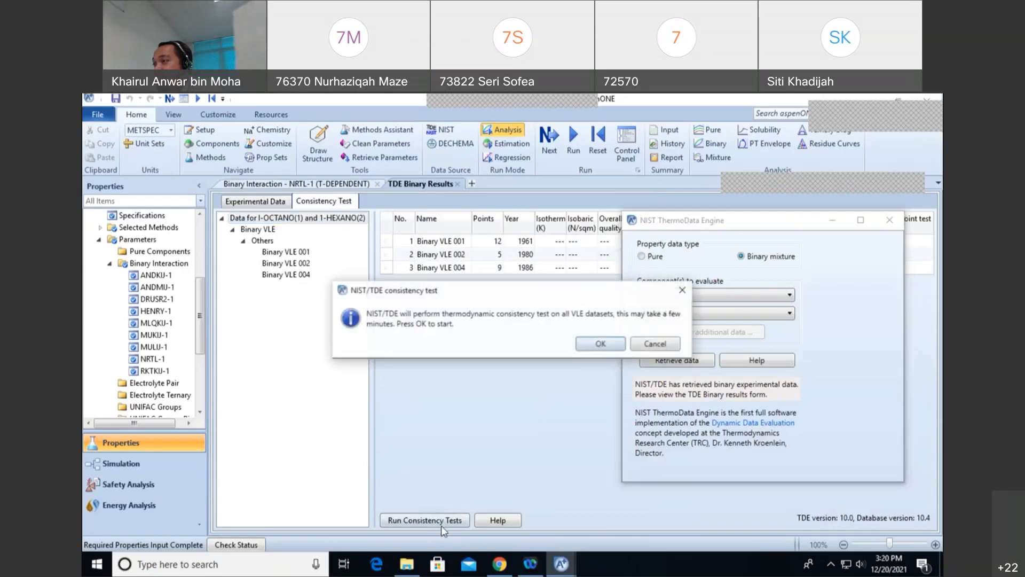
pyautogui.click(600, 343)
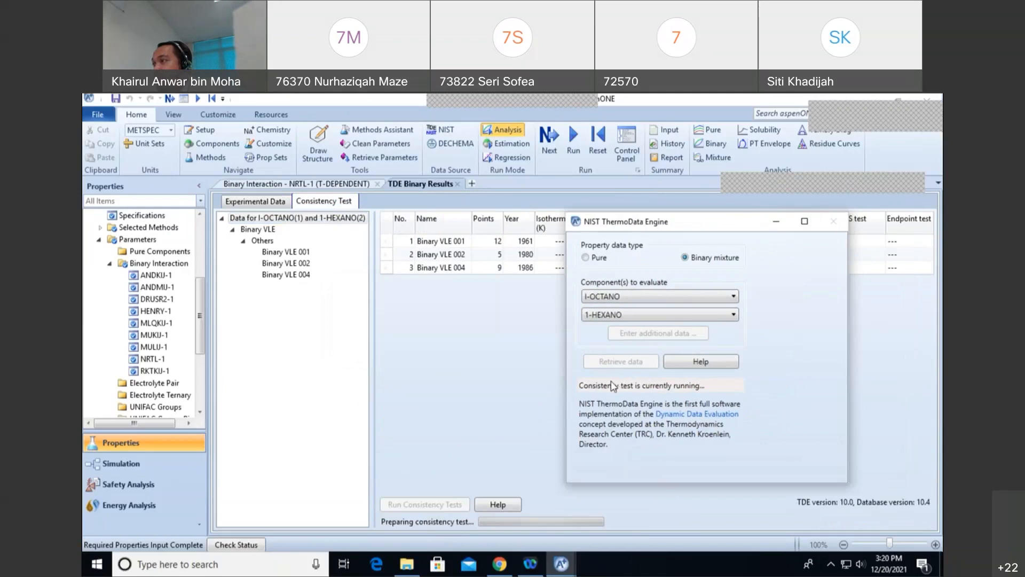
pyautogui.click(612, 345)
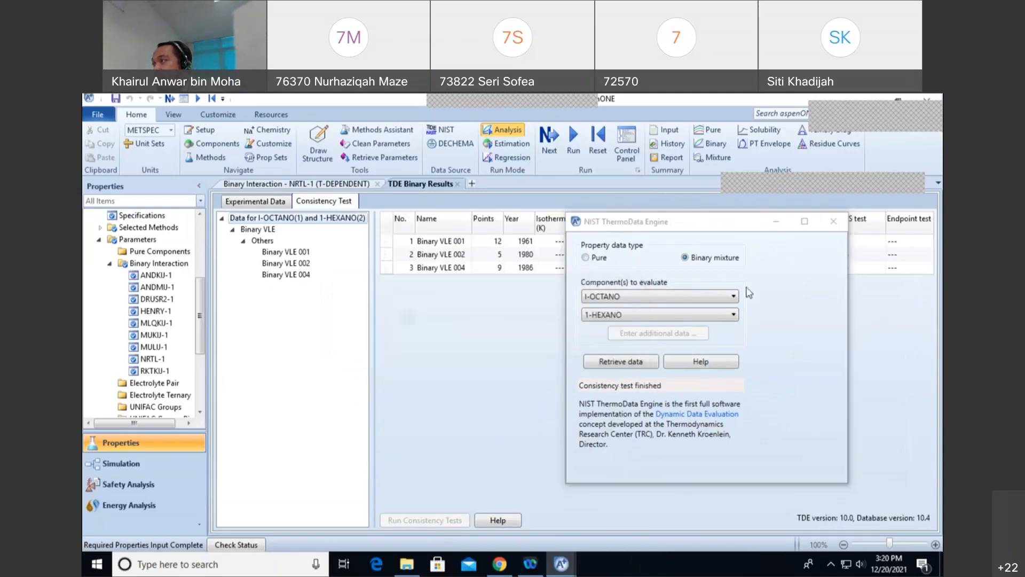
pyautogui.moveTo(756, 223); pyautogui.dragTo(746, 294)
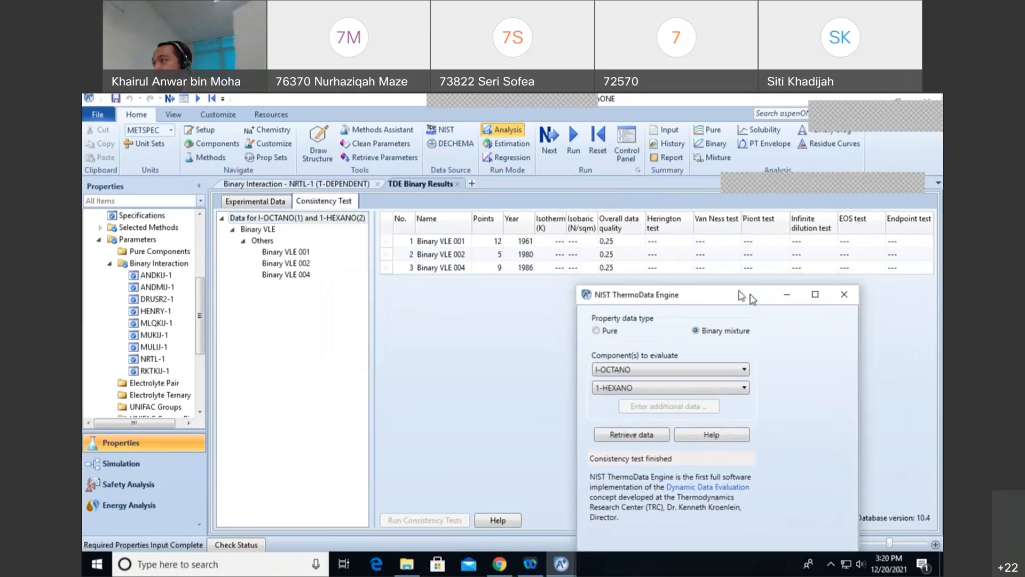
# Step: Examine the overall data quality of the I-OCTANO and 1-HEXANO datasets, and close the NIST engine and its results
pyautogui.click(607, 242)
pyautogui.click(617, 254)
pyautogui.click(620, 269)
pyautogui.click(614, 241)
pyautogui.click(618, 254)
pyautogui.click(621, 268)
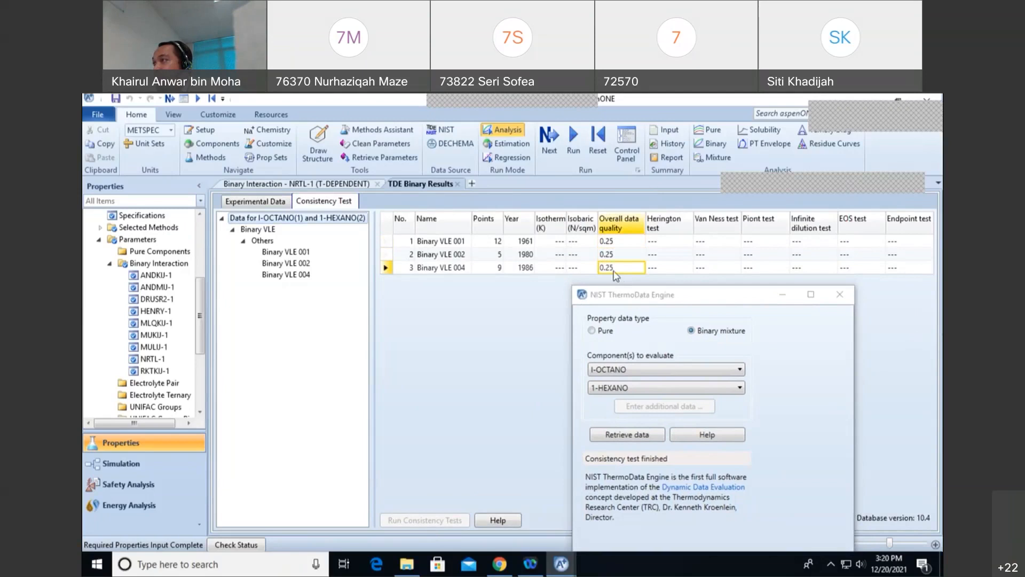
pyautogui.click(615, 243)
pyautogui.click(614, 256)
pyautogui.click(610, 269)
pyautogui.click(839, 294)
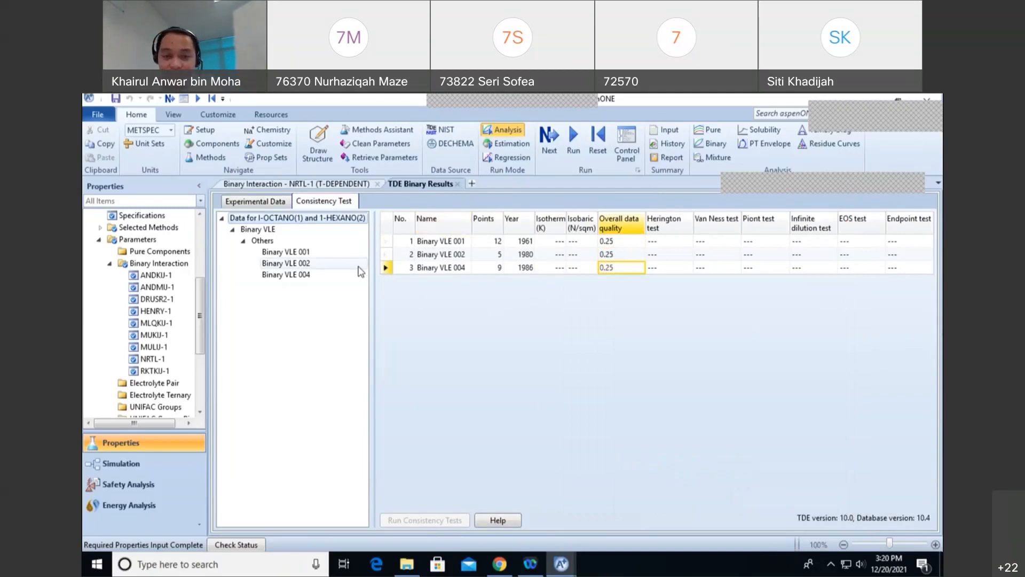
pyautogui.click(620, 242)
pyautogui.click(623, 255)
pyautogui.click(617, 265)
pyautogui.click(619, 240)
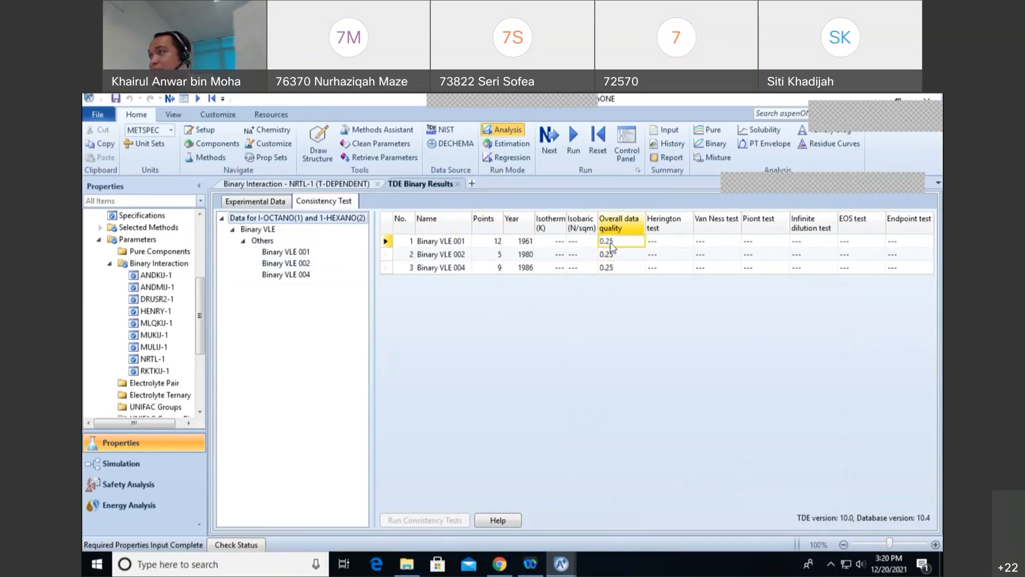
pyautogui.click(458, 184)
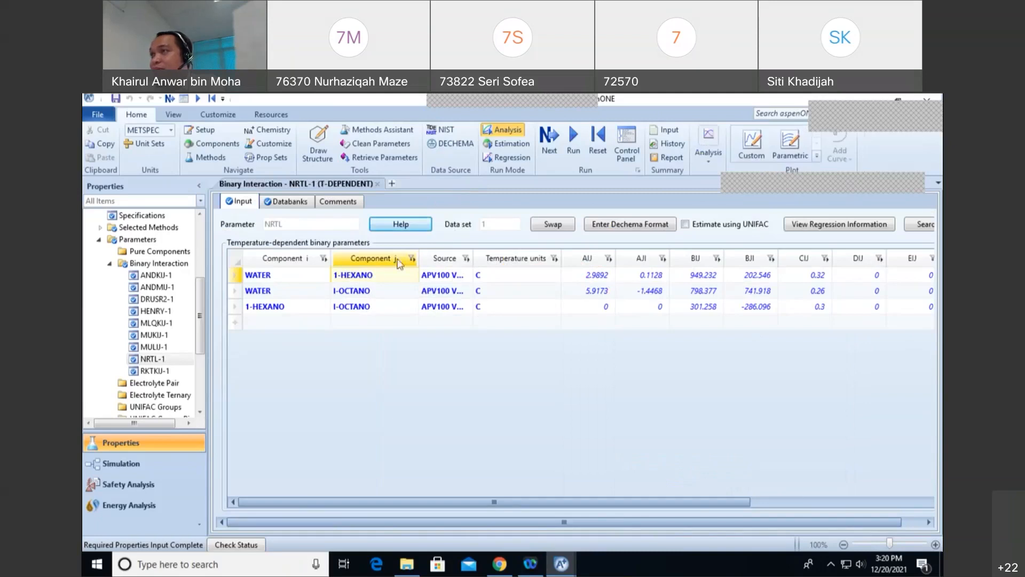
# Step: Enable UNIFAC estimation for the NRTL-1 parameters, run the property analysis and reopen the NRTL-1 parameter set
pyautogui.click(685, 224)
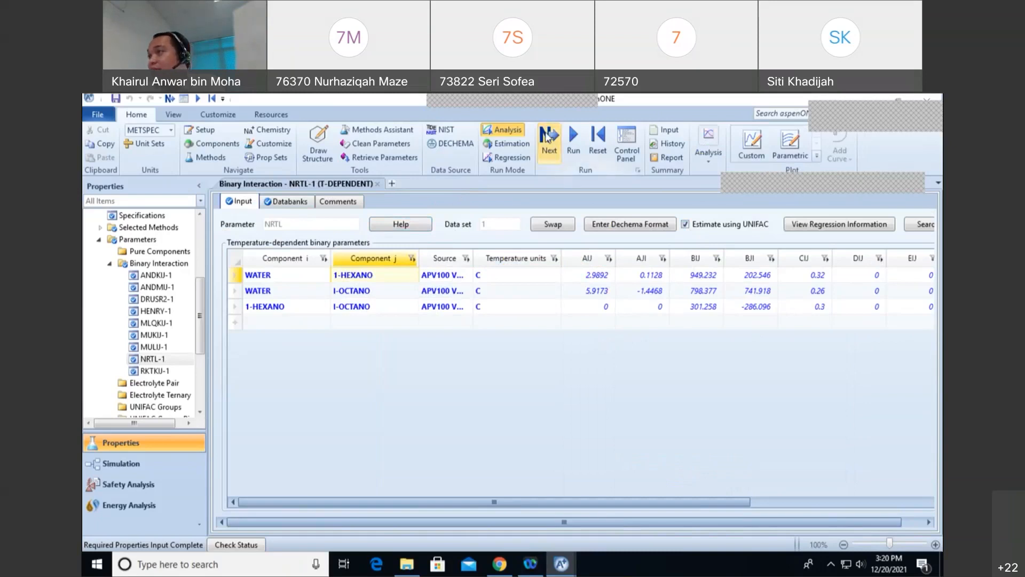
pyautogui.click(548, 136)
pyautogui.click(484, 382)
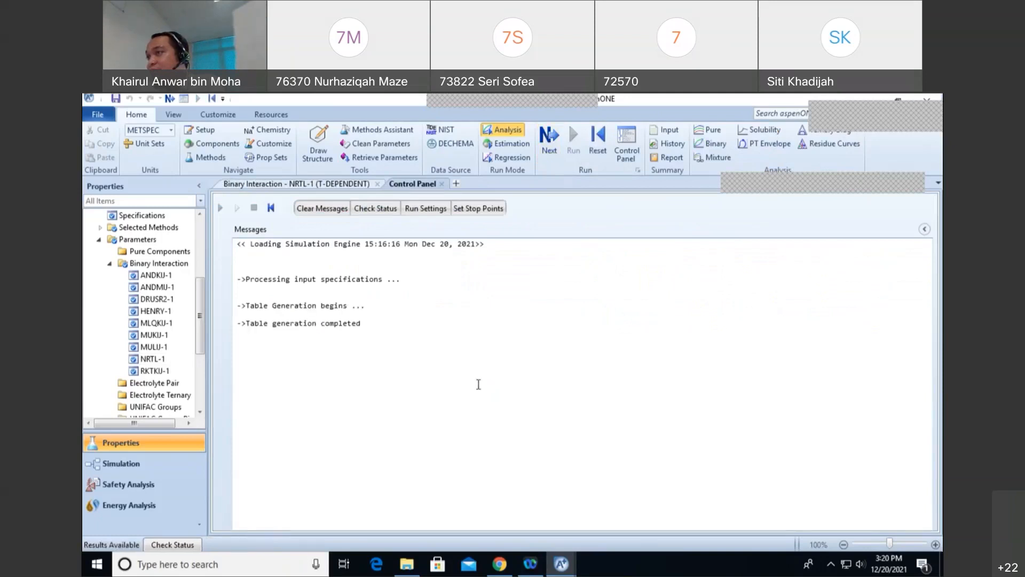
pyautogui.doubleClick(156, 359)
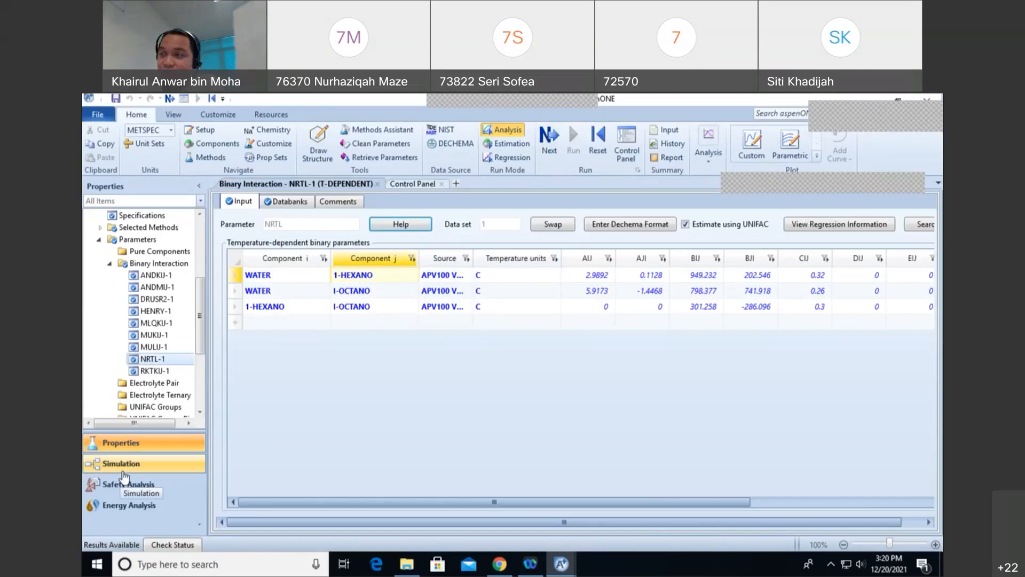
# Step: Switch to the simulation environment, place a Mixer block on the main flowsheet and name it MIXER
pyautogui.click(120, 466)
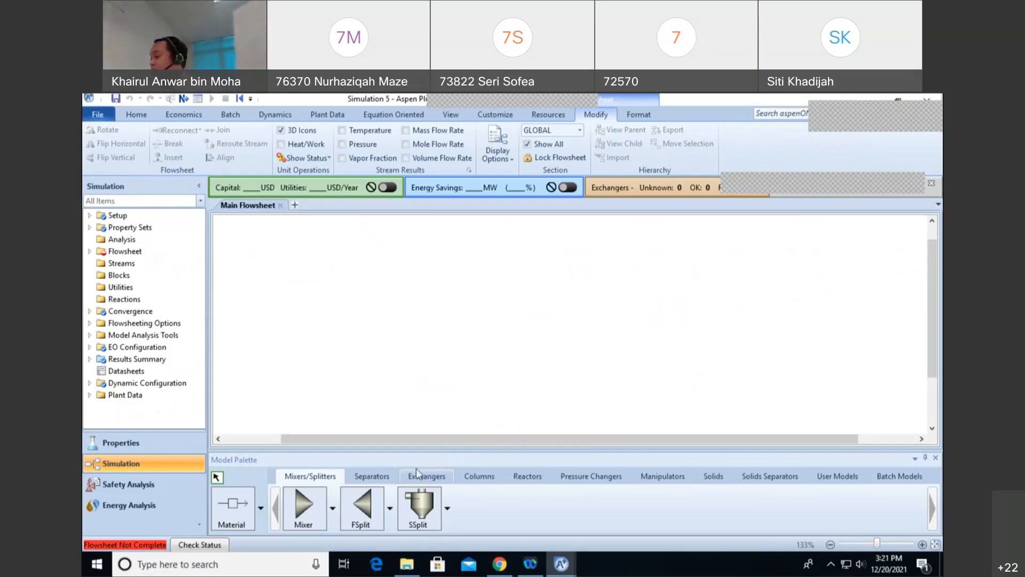
pyautogui.click(300, 510)
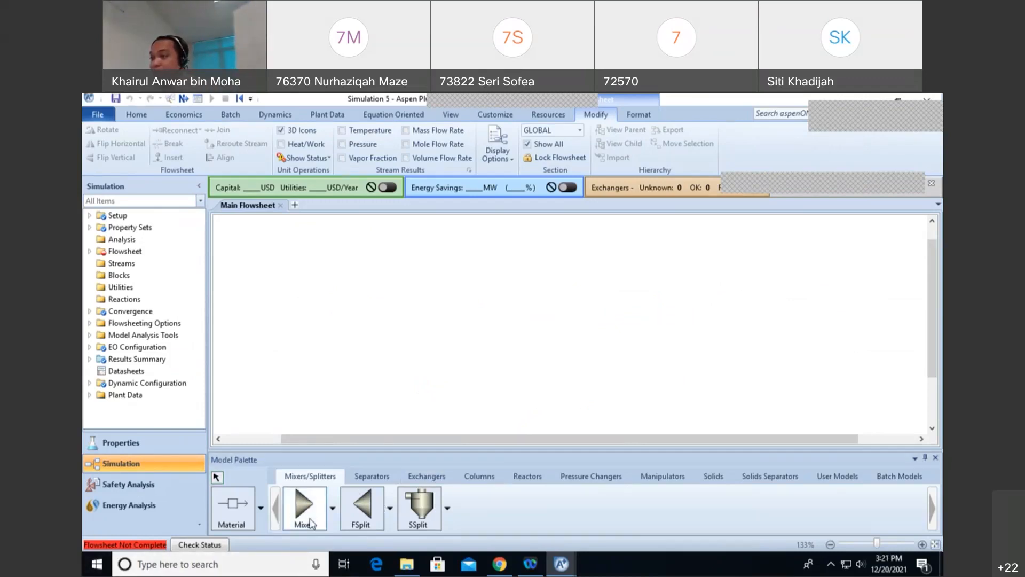
pyautogui.click(488, 318)
pyautogui.click(504, 293)
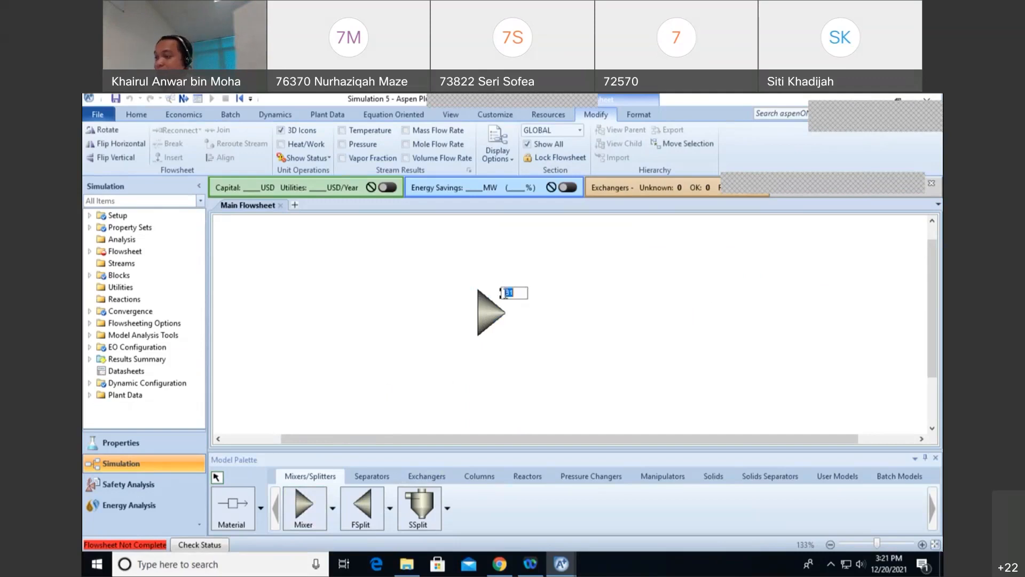
pyautogui.write('MIXER')
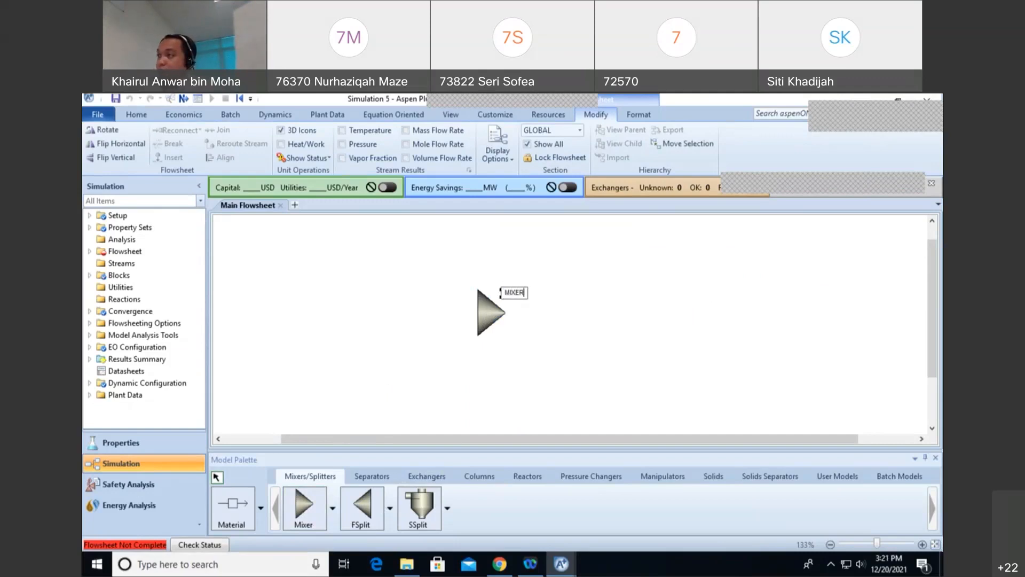
pyautogui.click(415, 343)
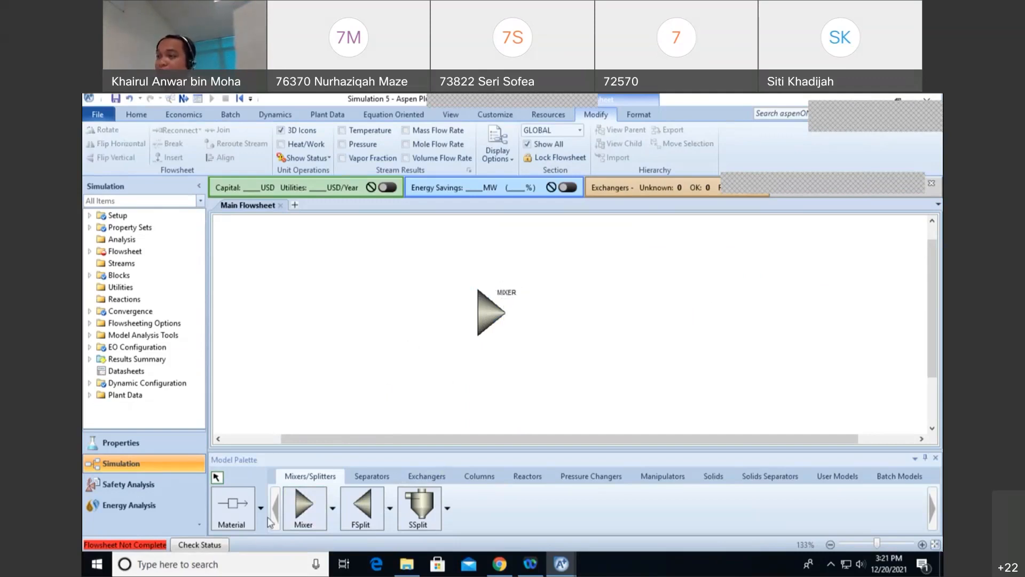
# Step: Connect two material feed streams to the inlet of MIXER and one material product stream to its outlet
pyautogui.click(228, 520)
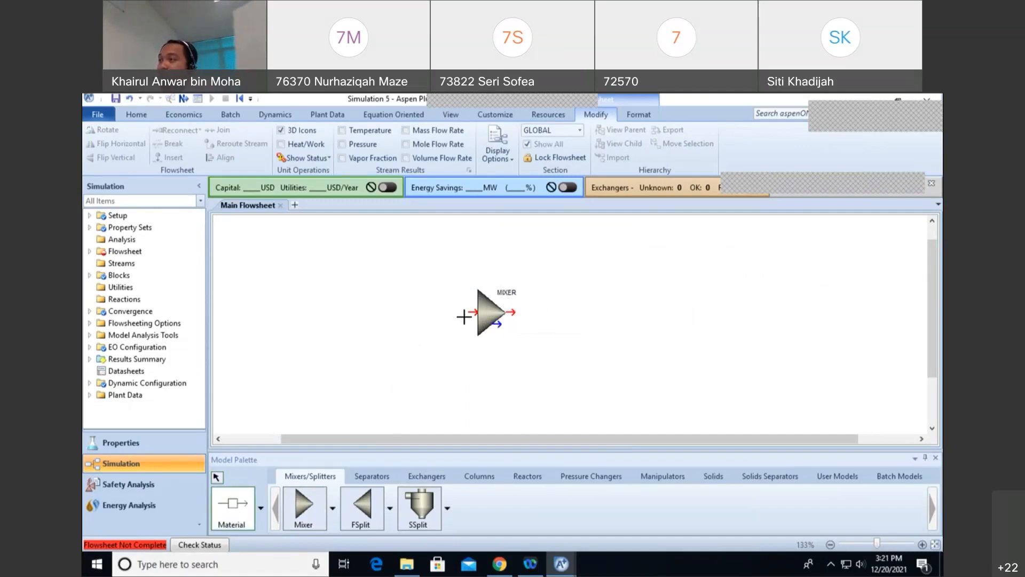
pyautogui.click(468, 313)
pyautogui.click(376, 284)
pyautogui.click(376, 358)
pyautogui.click(473, 311)
pyautogui.click(505, 312)
pyautogui.click(586, 311)
# Step: Rename the upper feed stream H20+C6OH, the lower feed stream C8OH and the mixer's product stream TRI-MIX
pyautogui.doubleClick(405, 287)
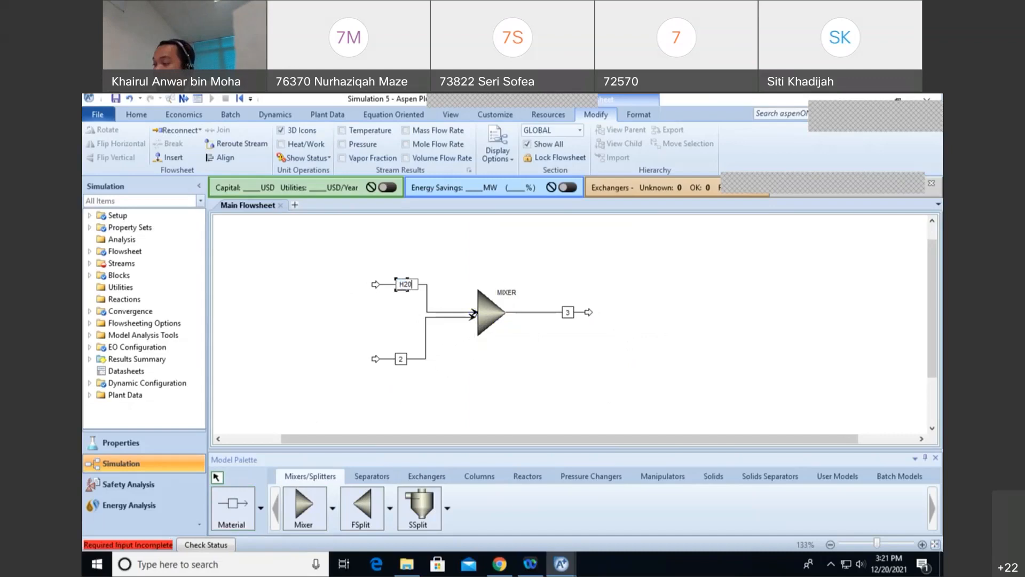
pyautogui.write('H20+')
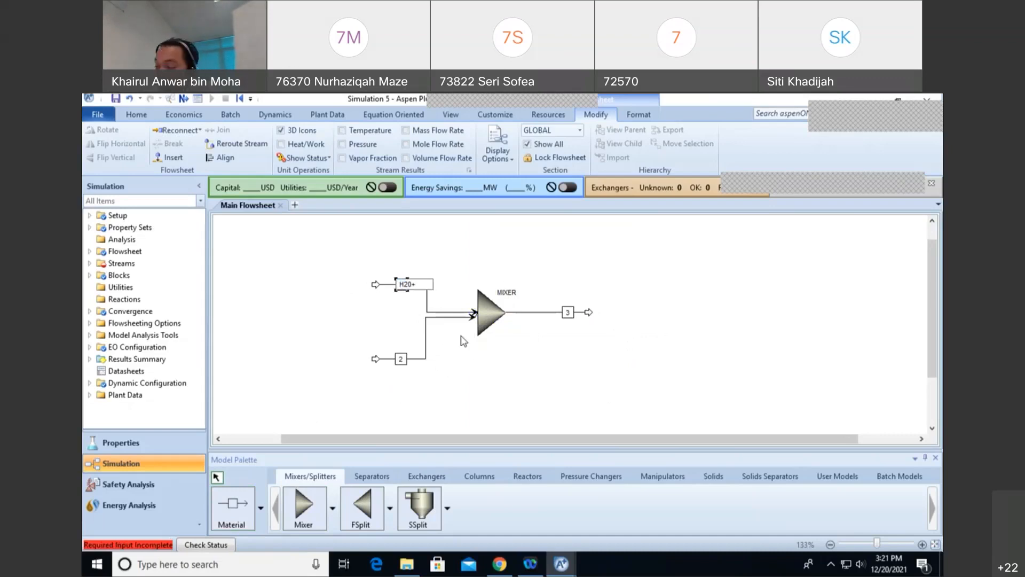
pyautogui.write('C8OH')
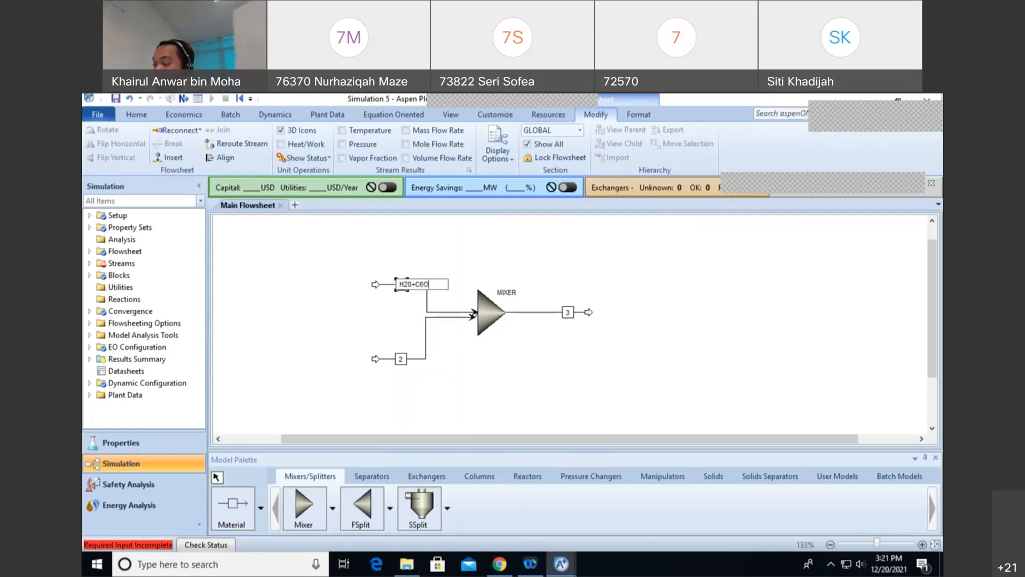
pyautogui.click(390, 361)
pyautogui.click(400, 358)
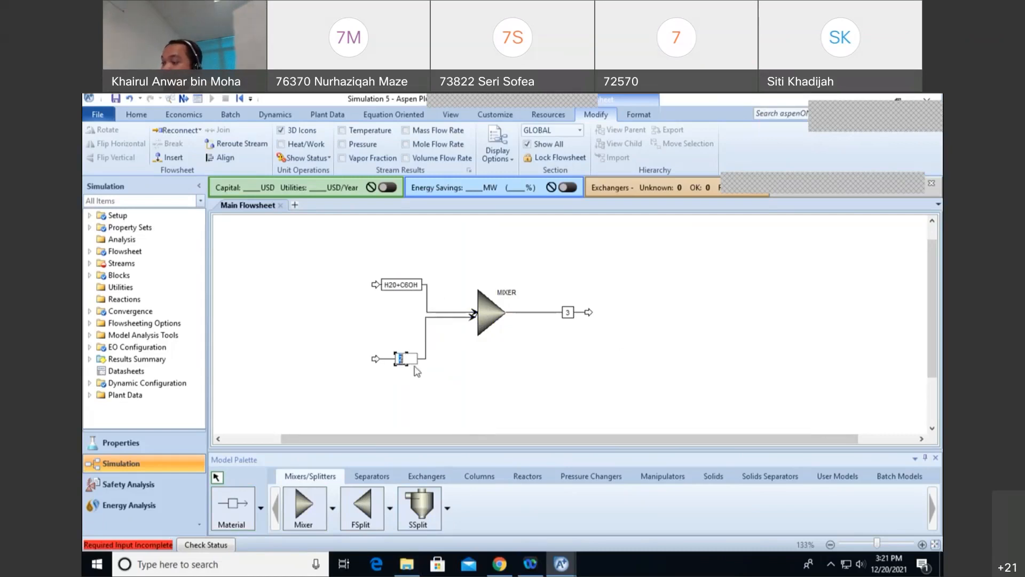
pyautogui.write('C8OH')
pyautogui.click(534, 380)
pyautogui.click(570, 315)
pyautogui.write('TRI-MIX')
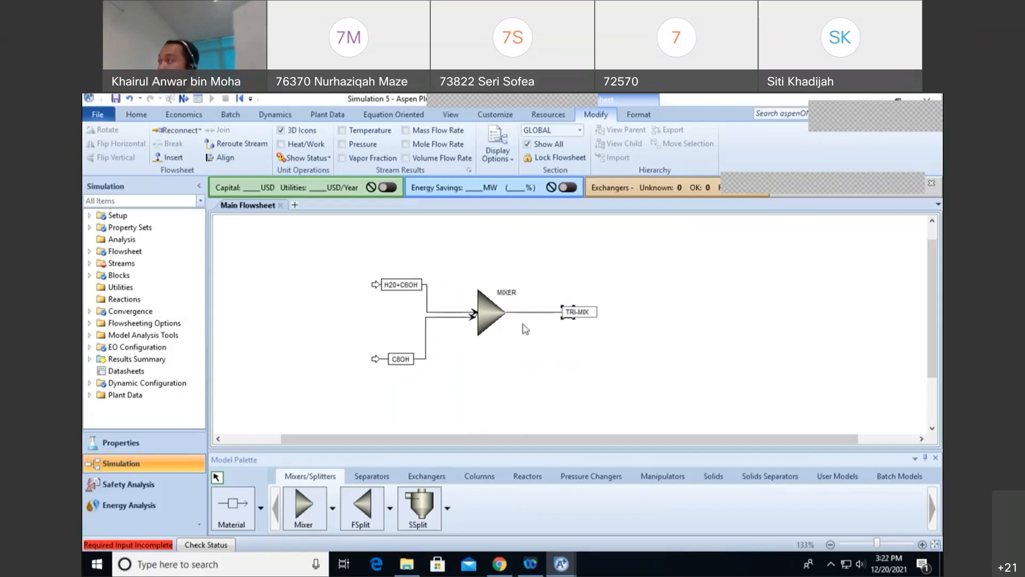
pyautogui.click(714, 382)
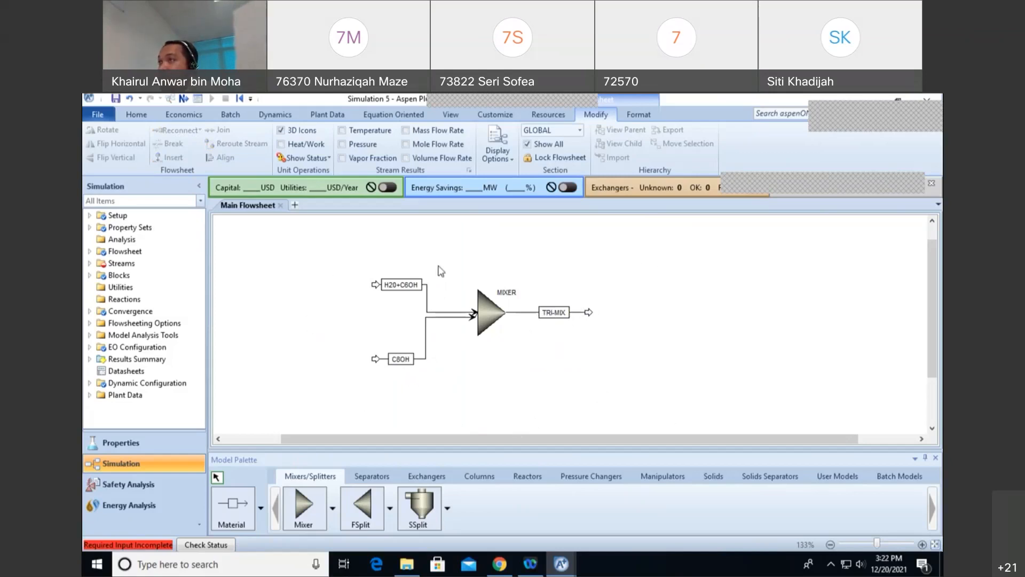
# Step: Specify the C8OH stream at 25 C and 2 atm with a mass flow of 100 kg/hr of I-OCTANO
pyautogui.click(136, 114)
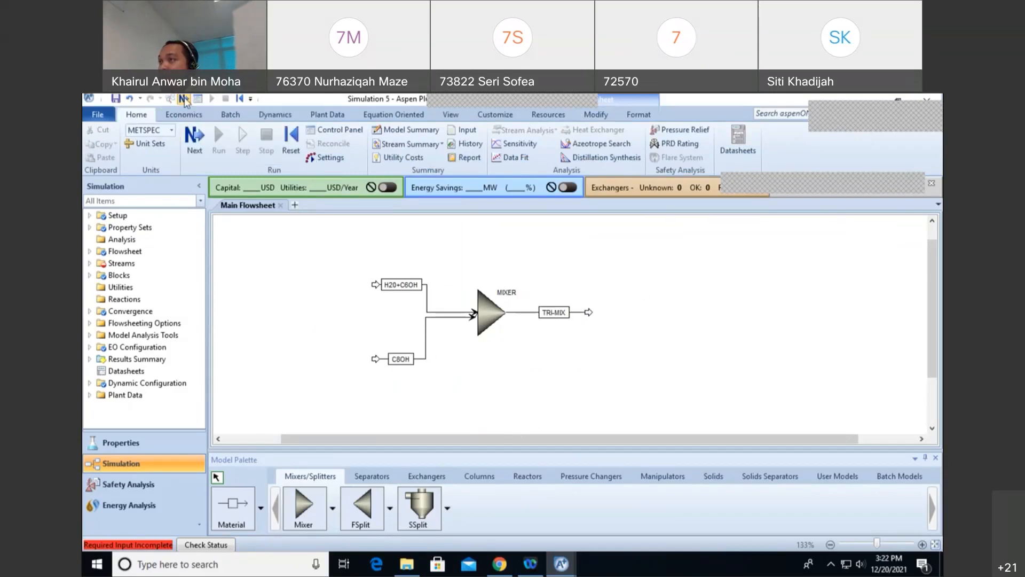
pyautogui.click(185, 99)
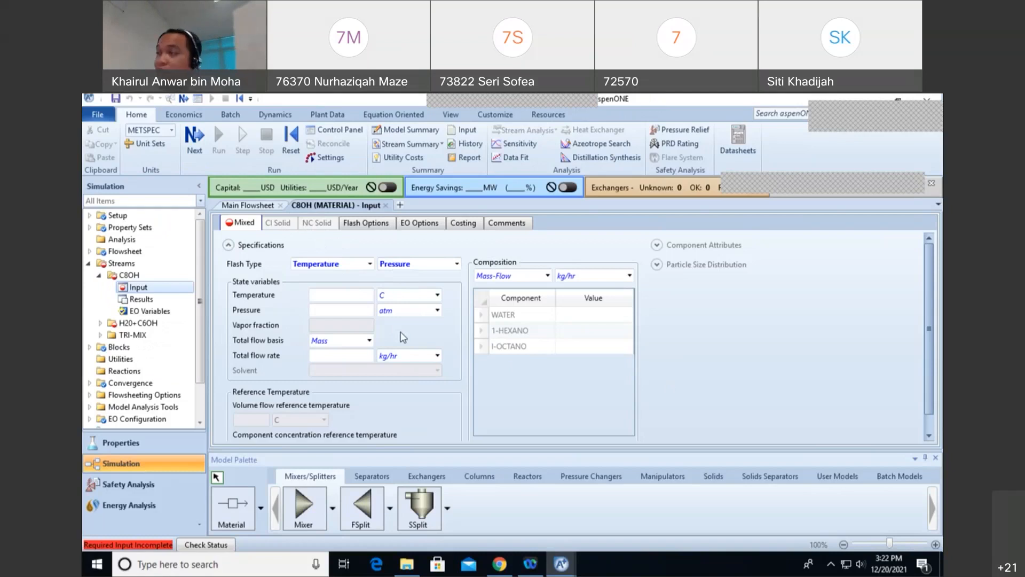
pyautogui.click(353, 295)
pyautogui.write('25')
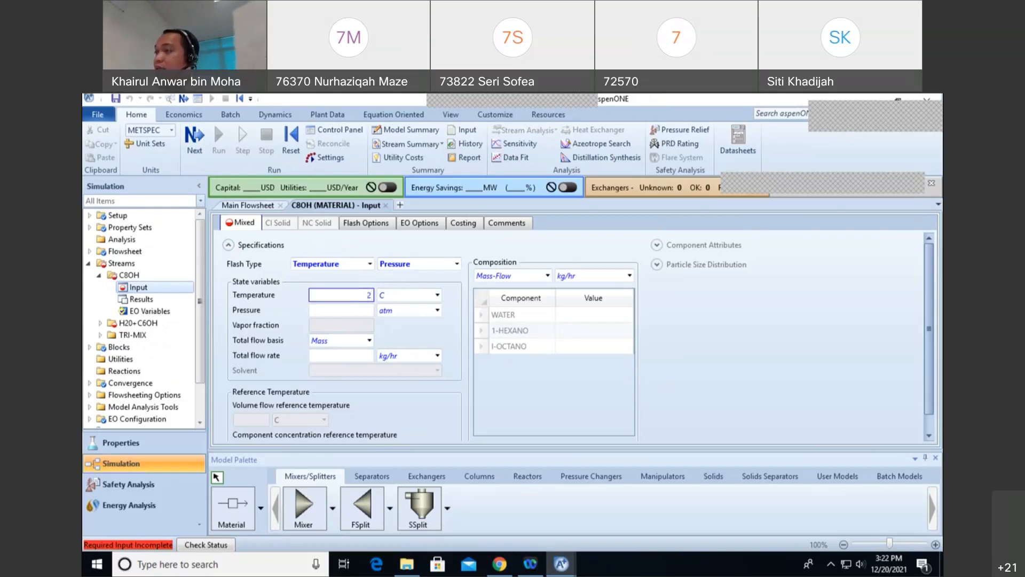
pyautogui.click(362, 309)
pyautogui.write('2')
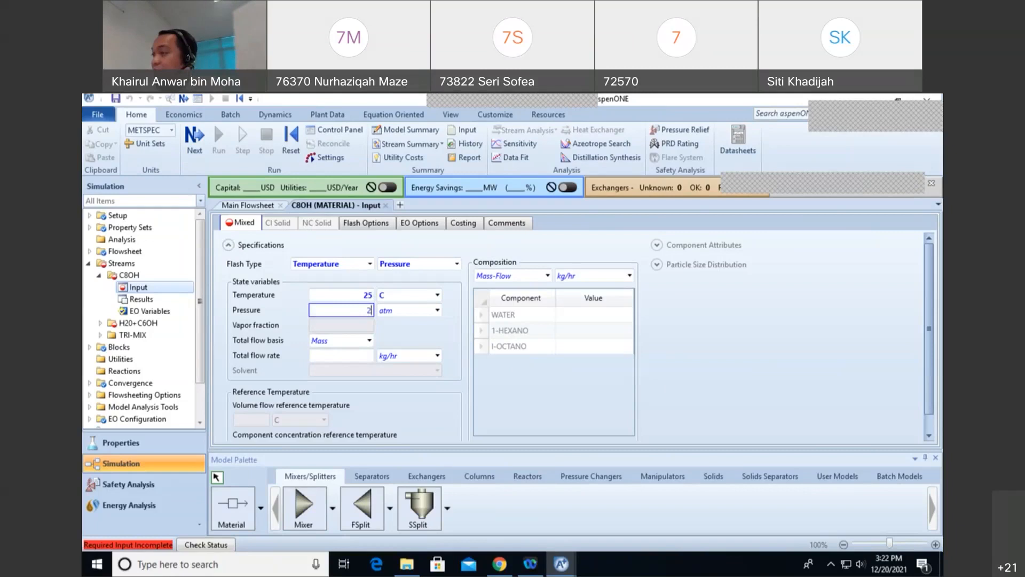
pyautogui.click(592, 352)
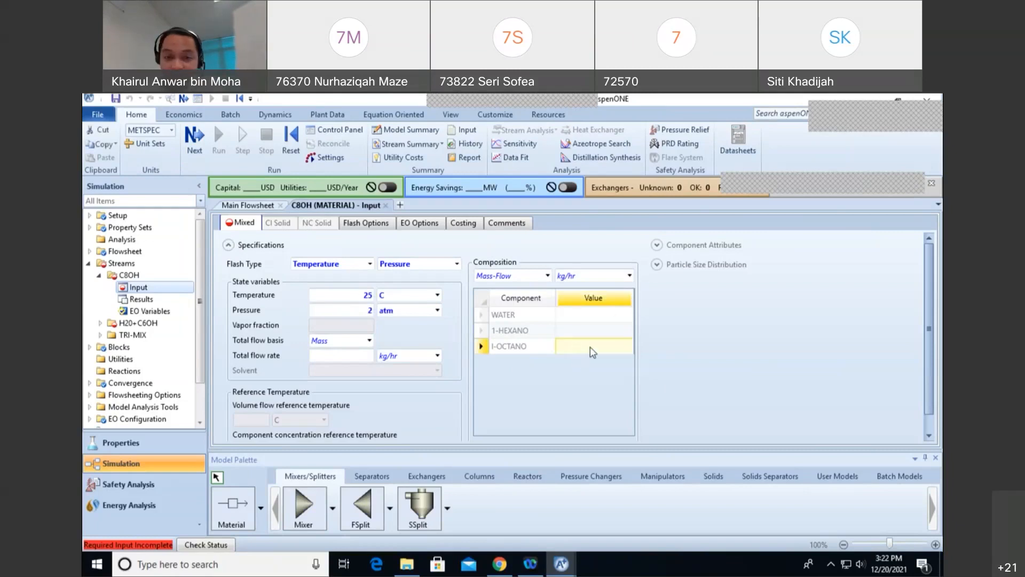
pyautogui.write('100')
pyautogui.press('Return')
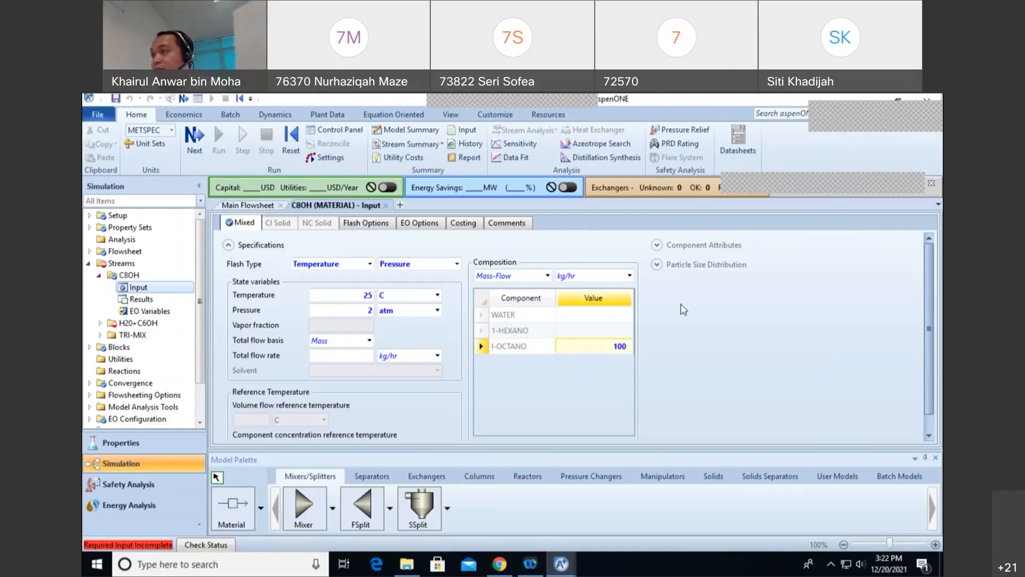
# Step: Set the H20+C6OH stream's temperature to 25 C and its pressure to 2 atm
pyautogui.click(194, 144)
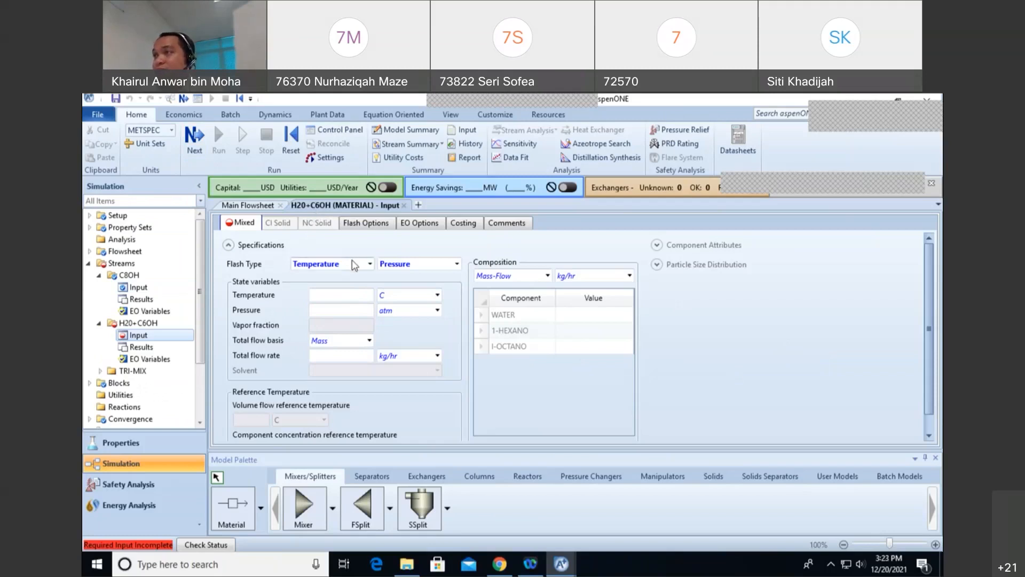
pyautogui.click(334, 296)
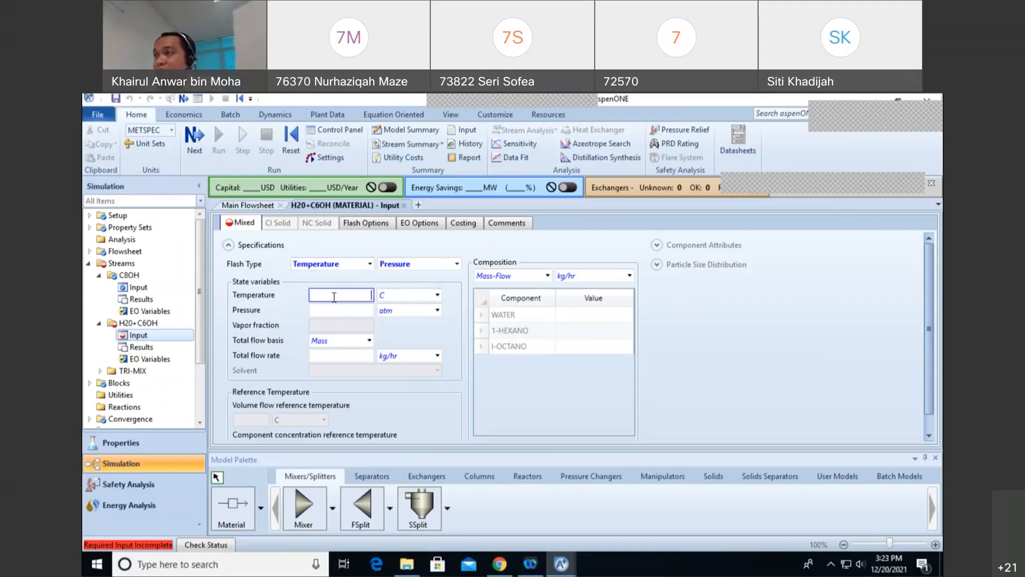
pyautogui.write('25')
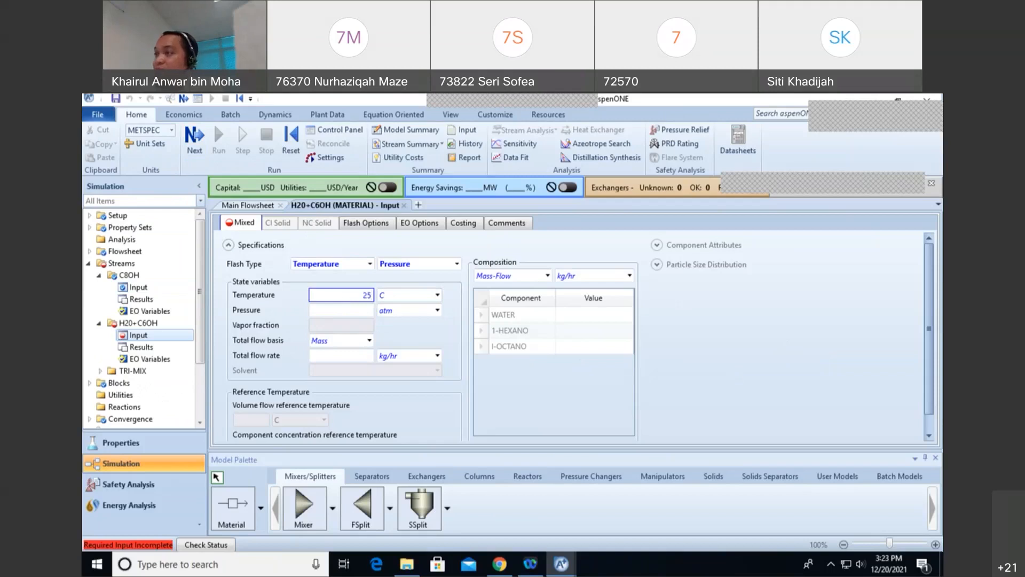
pyautogui.click(357, 308)
pyautogui.write('2')
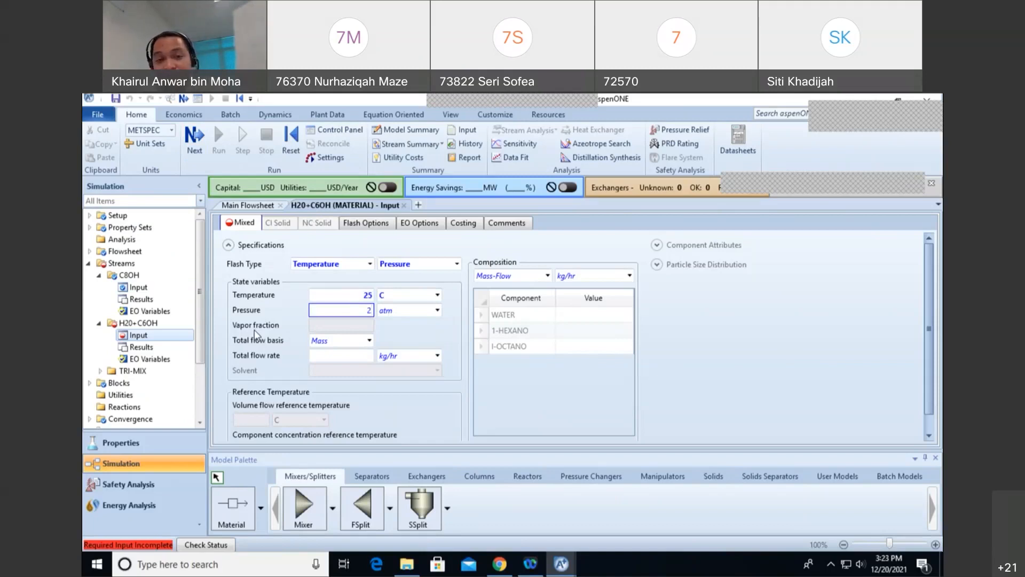
# Step: Set the H20+C6OH stream's mass flows to 50 kg/hr of WATER and 50 kg/hr of 1-HEXANO
pyautogui.click(586, 335)
pyautogui.click(583, 314)
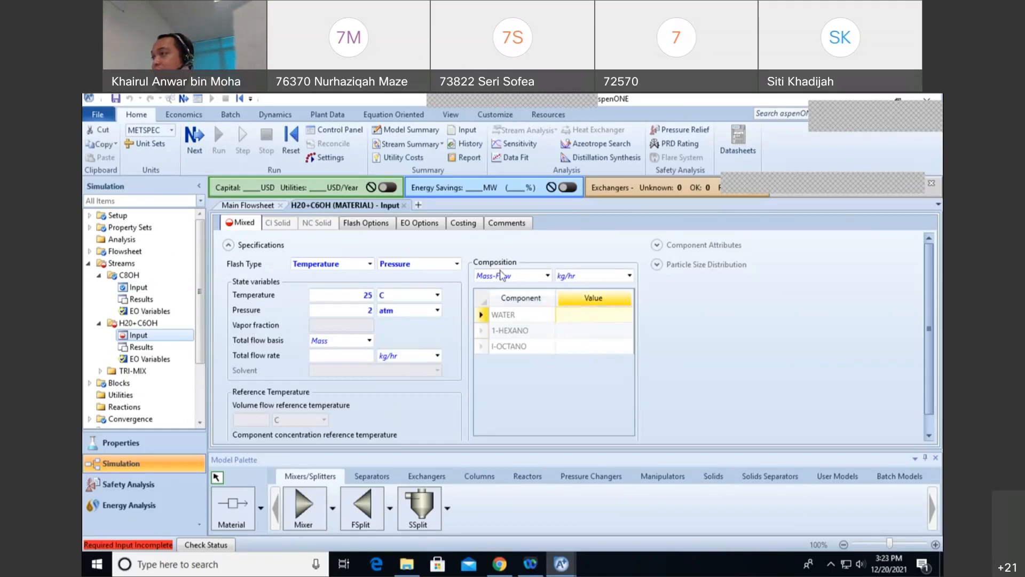
pyautogui.click(593, 331)
pyautogui.click(589, 318)
pyautogui.write('50')
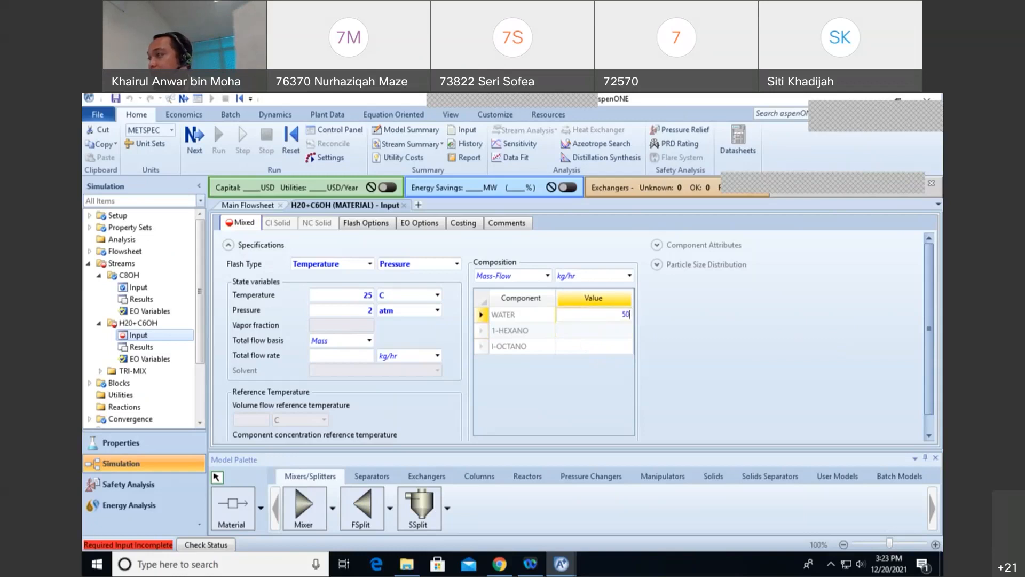
pyautogui.click(600, 331)
pyautogui.write('50')
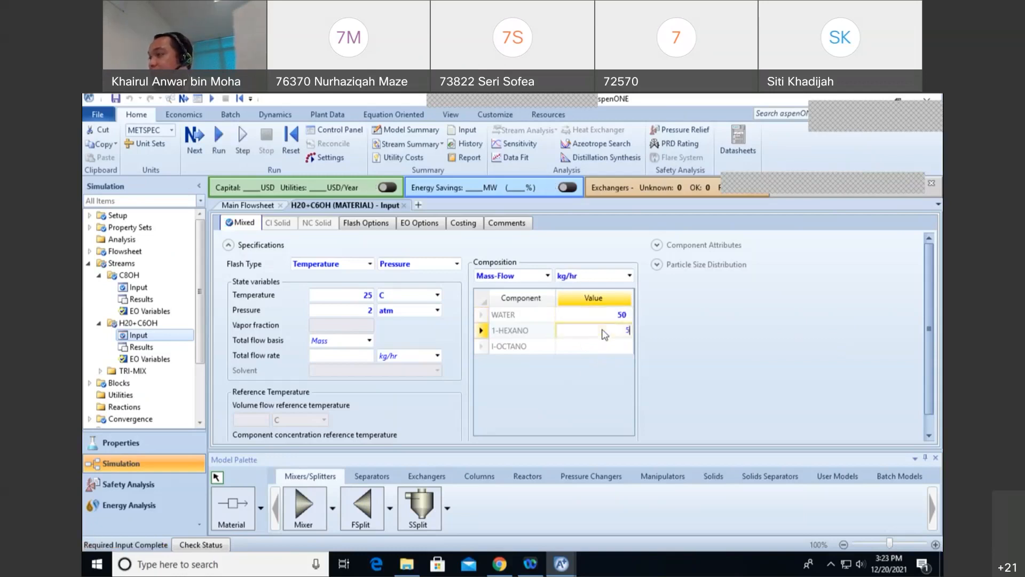
pyautogui.click(765, 327)
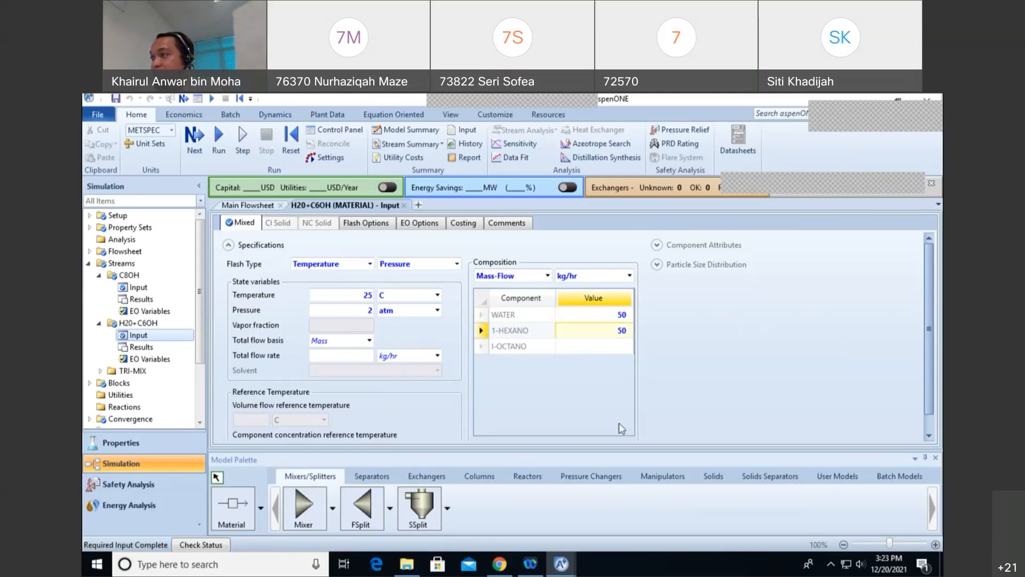
# Step: Run the simulation and open the stream results summary for all streams
pyautogui.click(195, 140)
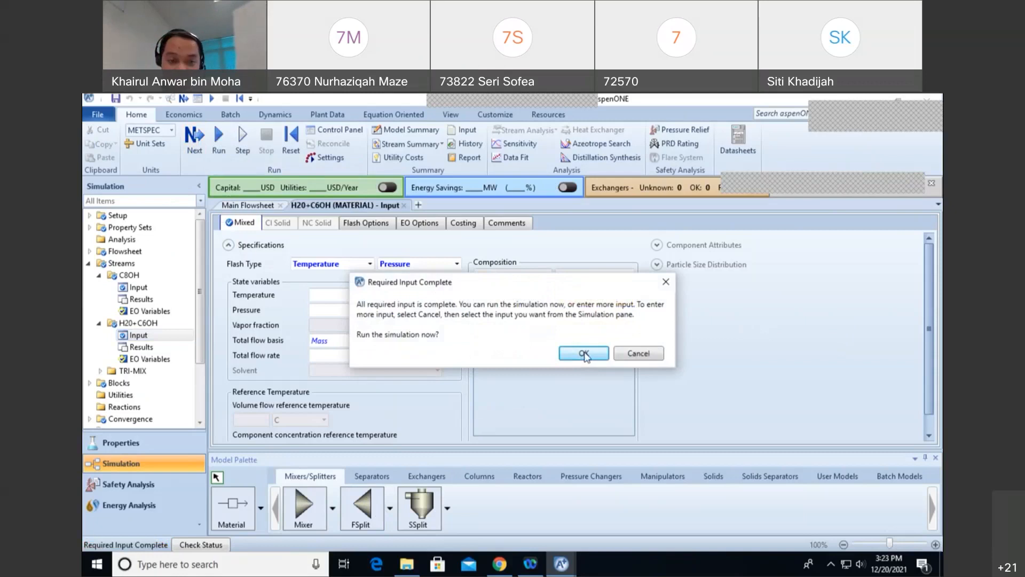
pyautogui.click(584, 355)
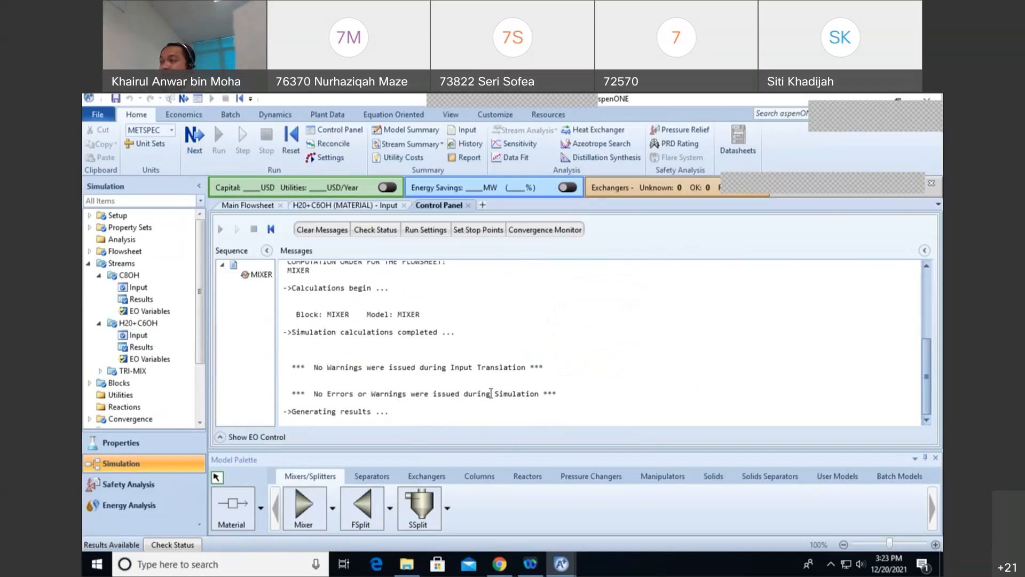
pyautogui.scroll(-3, 199, 364)
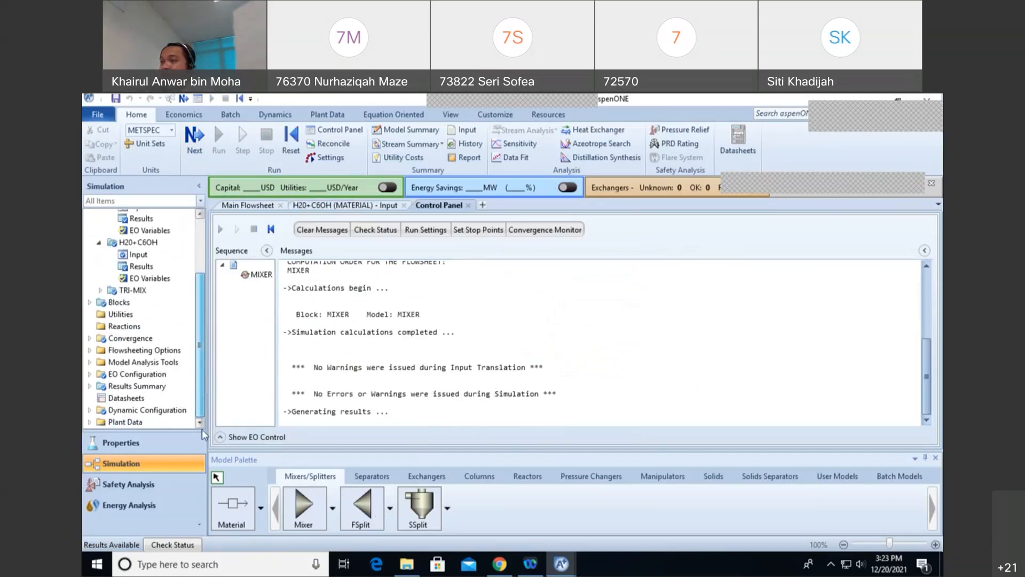
pyautogui.click(89, 386)
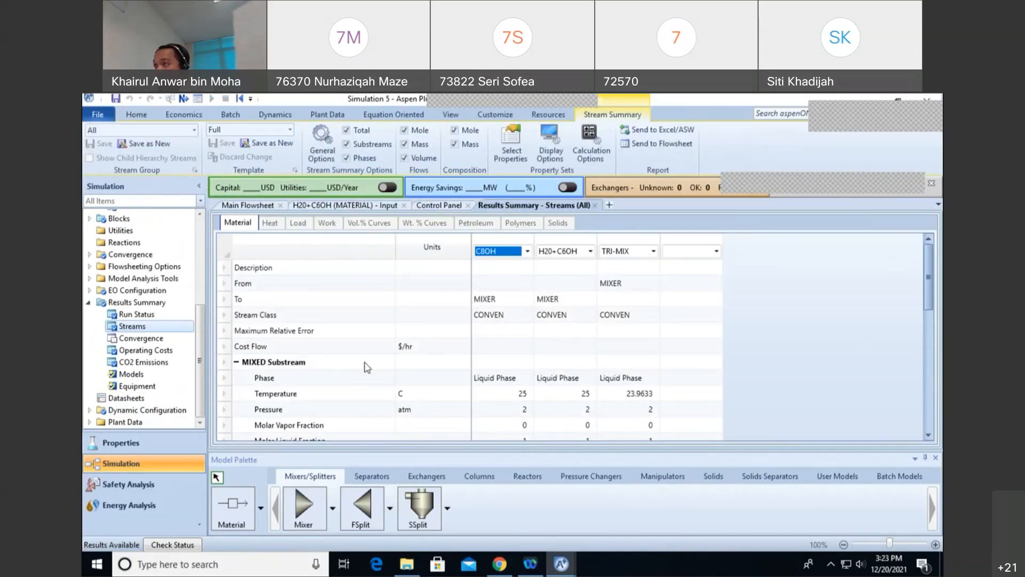
# Step: Examine the component mass flows and mass fractions of the C8OH, H20+C6OH and TRI-MIX streams
pyautogui.scroll(-2, 366, 369)
pyautogui.scroll(-5, 366, 369)
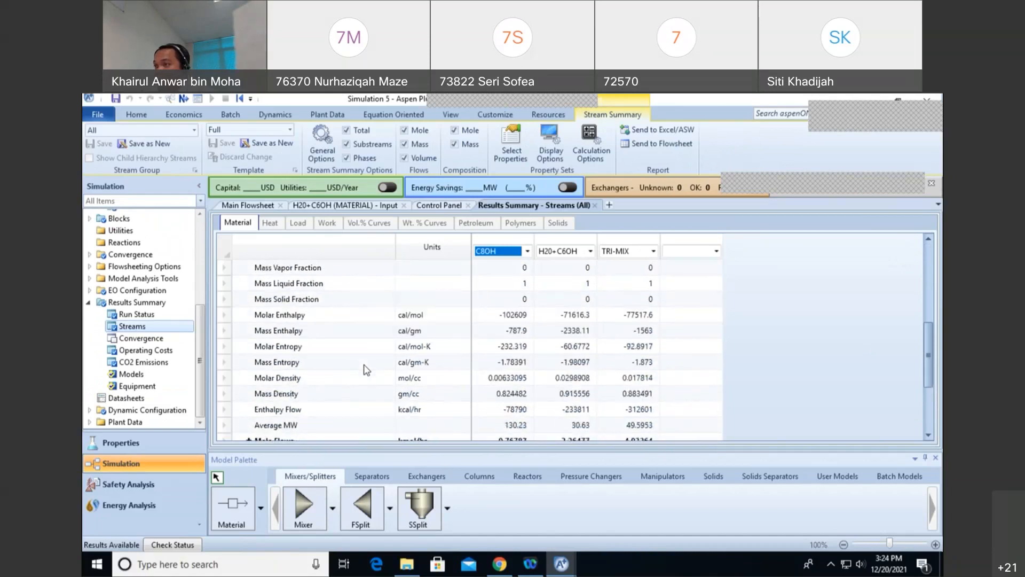
pyautogui.click(249, 362)
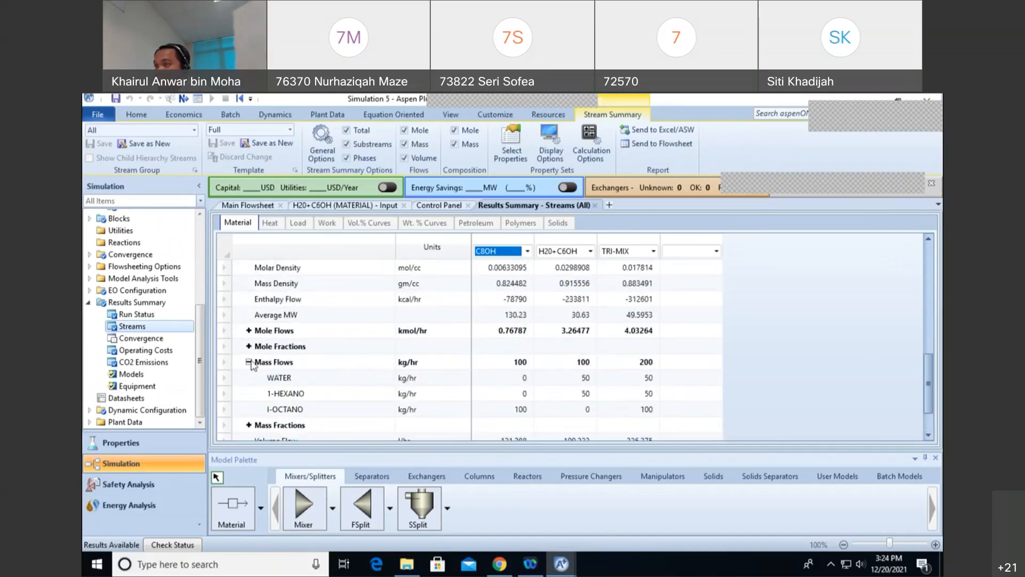
pyautogui.scroll(-1, 251, 382)
pyautogui.click(249, 377)
pyautogui.scroll(-1, 779, 419)
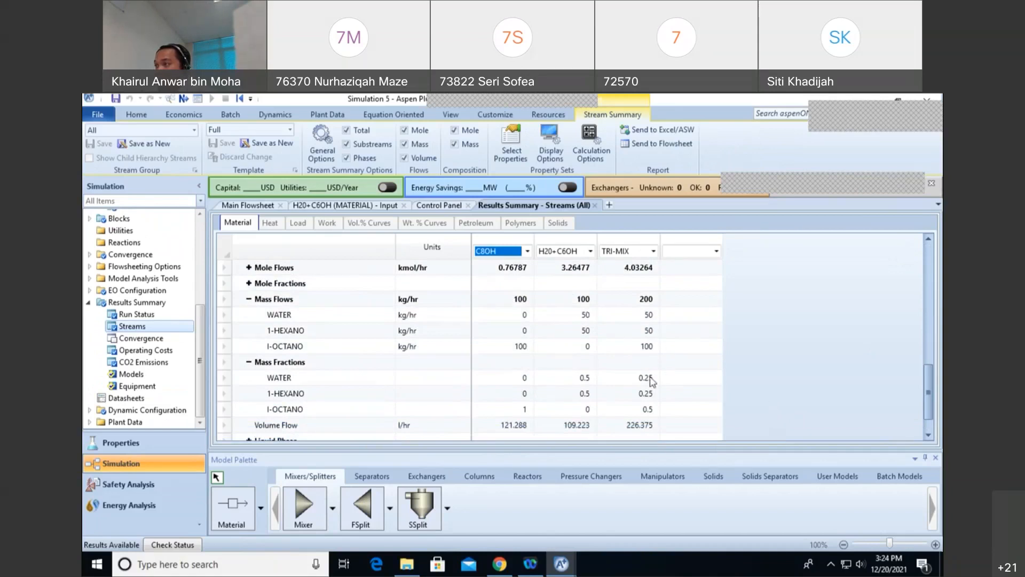
pyautogui.scroll(1, 832, 408)
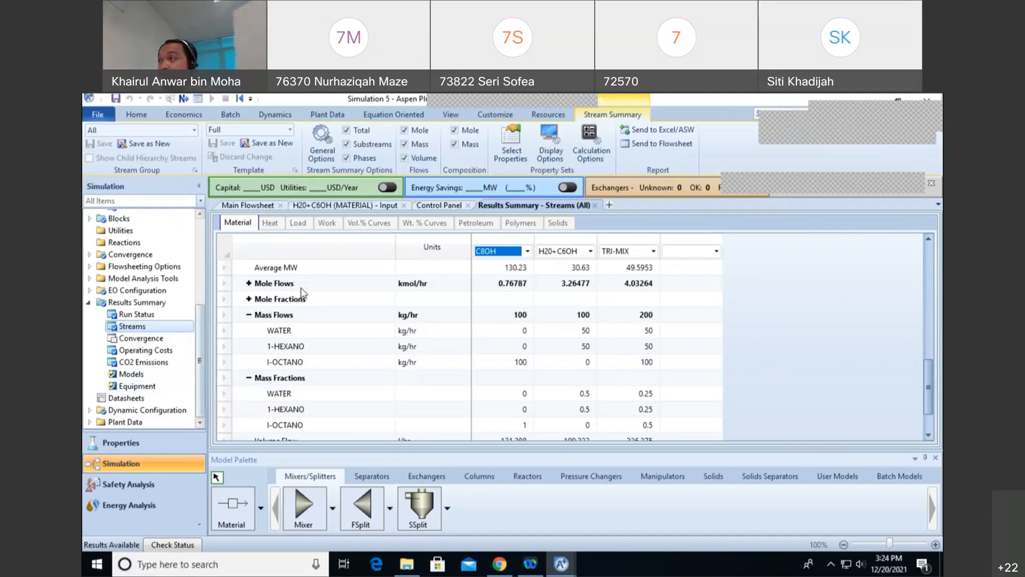
pyautogui.click(144, 116)
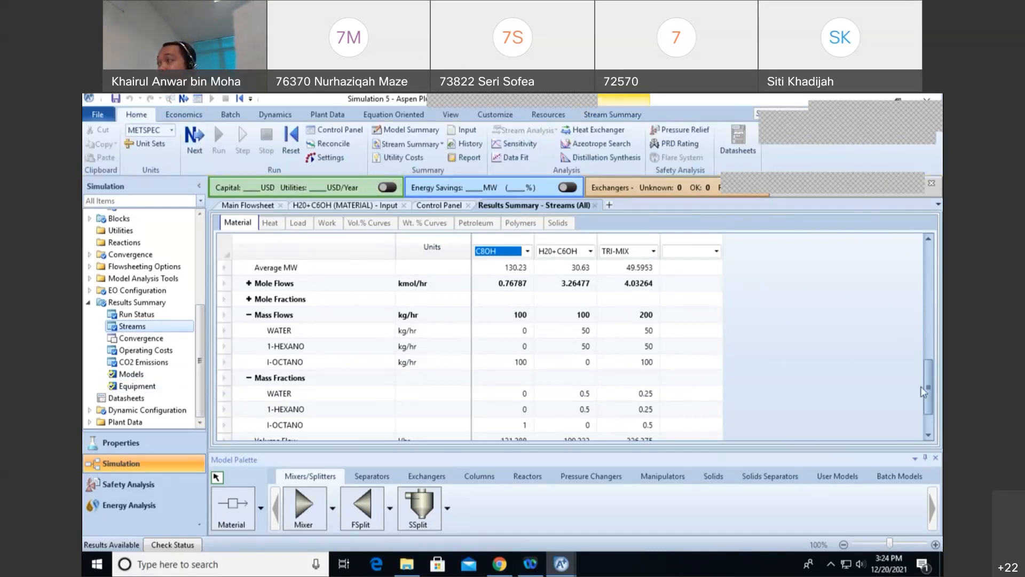
# Step: Run an azeotrope search on WATER, 1-HEXANO and I-OCTANO, and review the azeotropes in its report
pyautogui.moveTo(928, 387); pyautogui.dragTo(927, 256)
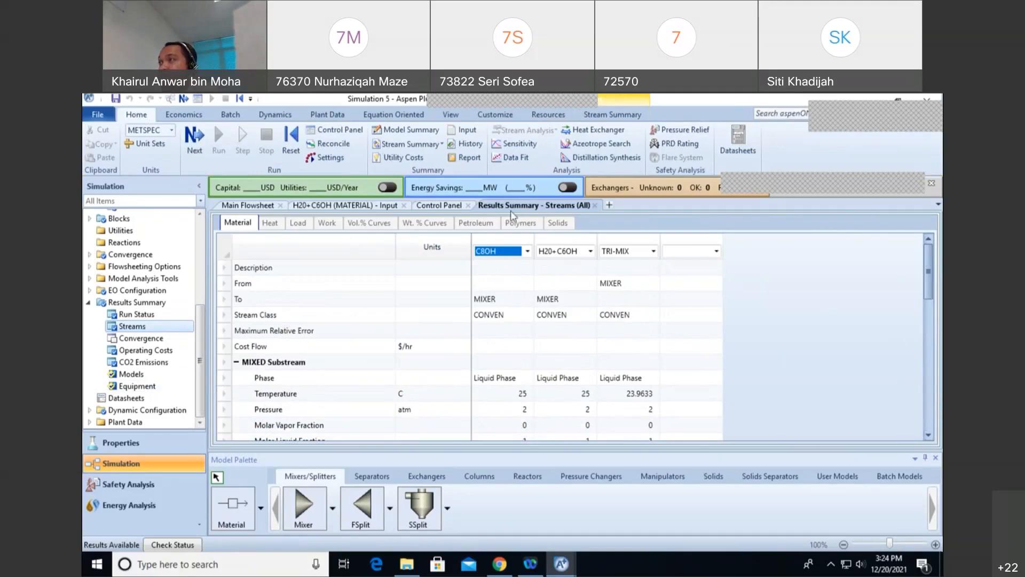
pyautogui.click(618, 144)
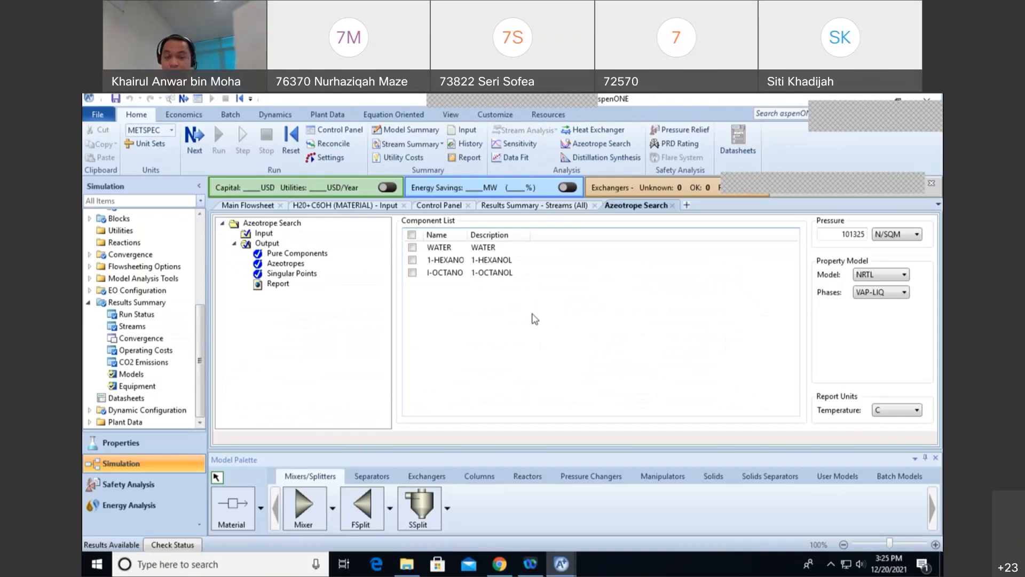
pyautogui.click(413, 247)
pyautogui.click(413, 260)
pyautogui.click(413, 272)
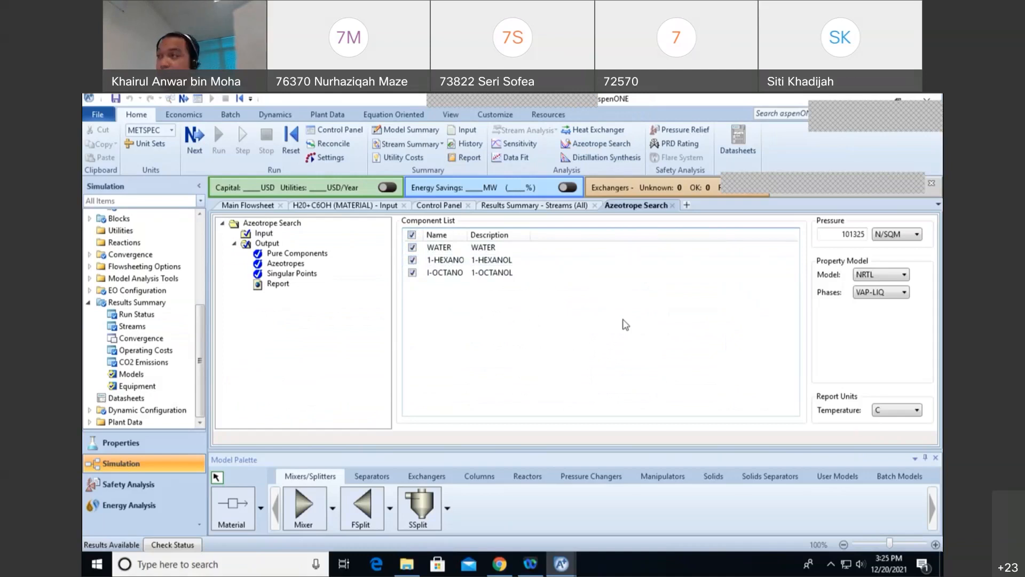
pyautogui.click(277, 285)
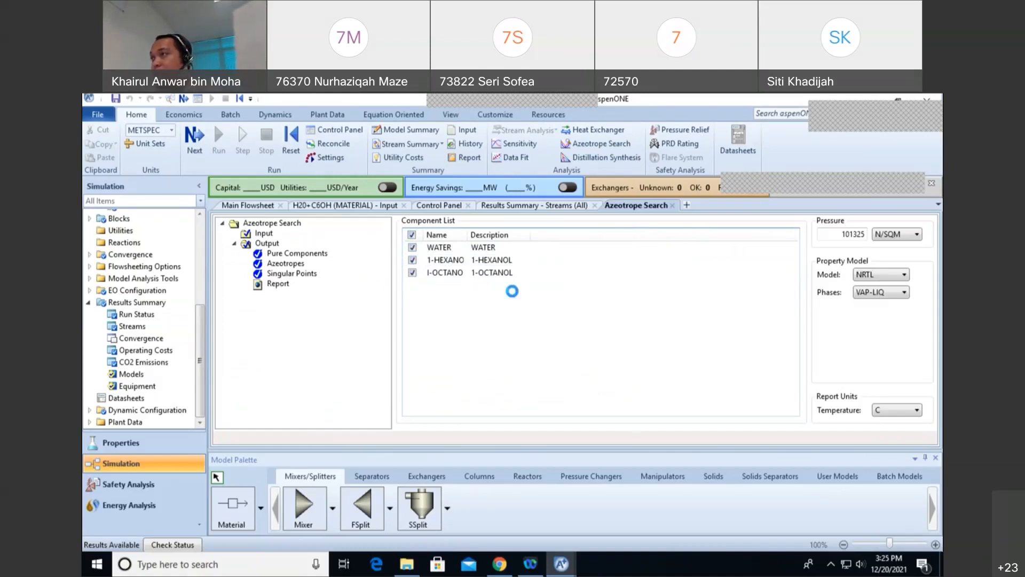
pyautogui.moveTo(933, 285); pyautogui.dragTo(935, 361)
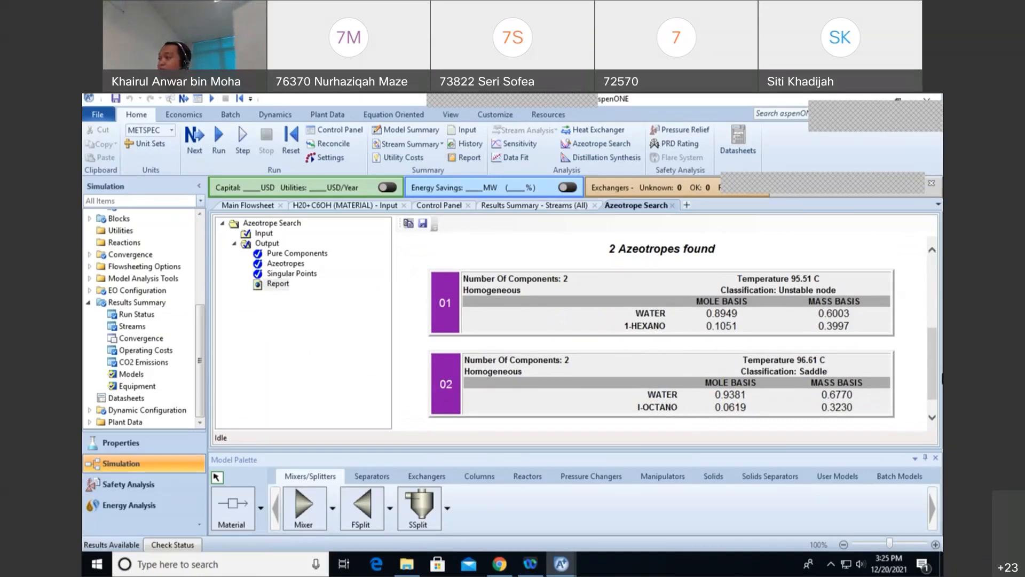
pyautogui.scroll(-2, 924, 365)
pyautogui.scroll(2, 923, 364)
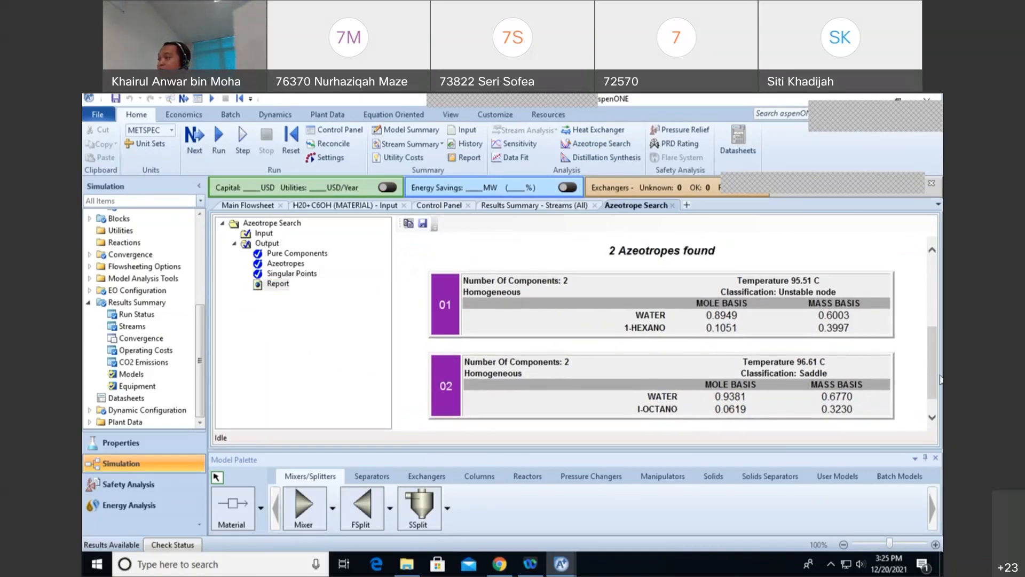
pyautogui.moveTo(933, 338)
pyautogui.mouseDown()
pyautogui.moveTo(939, 263)
pyautogui.moveTo(940, 346)
pyautogui.mouseUp()
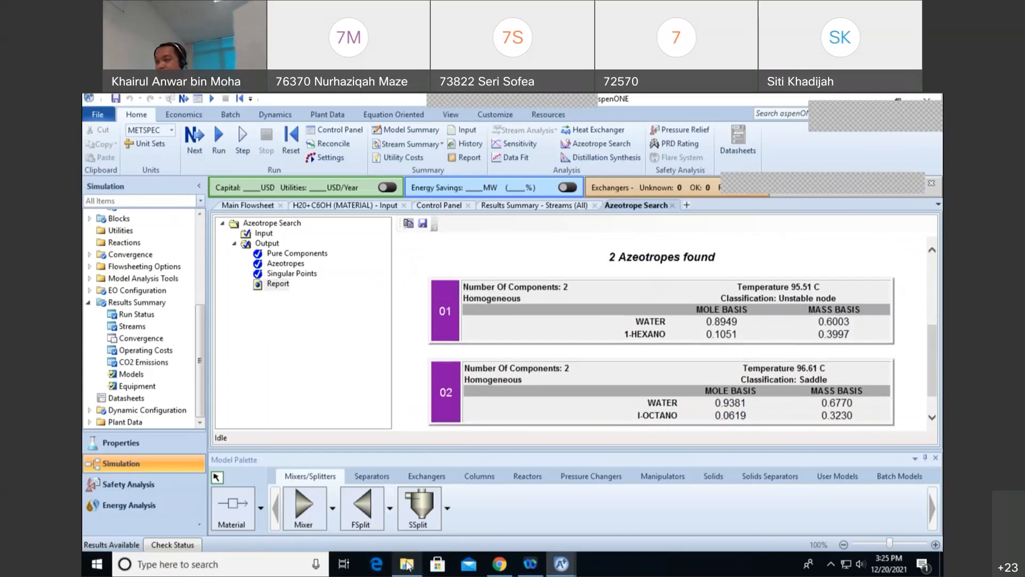
# Step: Switch to the lecture presentation, dismiss the Office activation wizard and advance to the Classwork 2.2 exercise slide
pyautogui.click(407, 564)
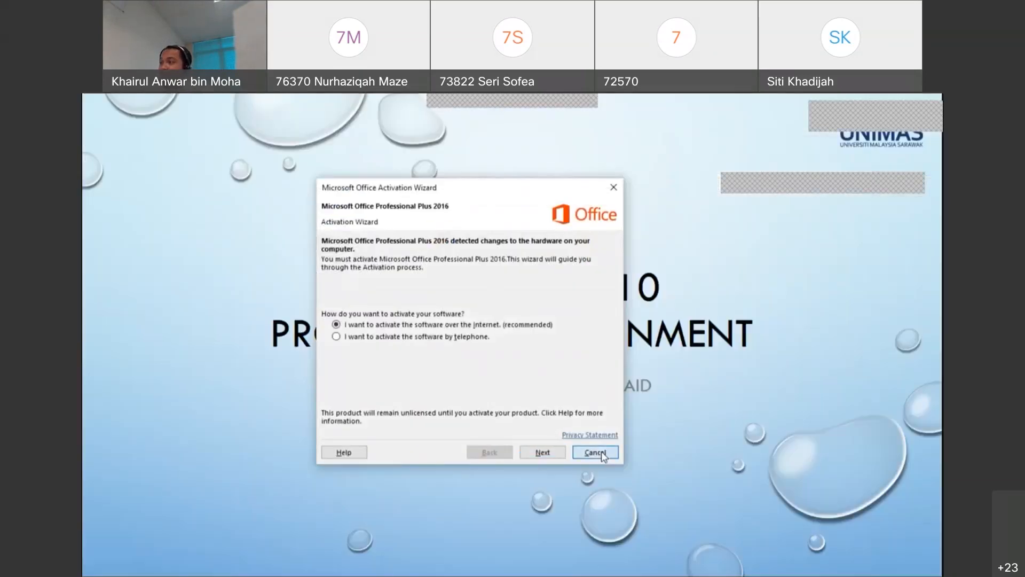
pyautogui.click(595, 451)
pyautogui.press('Right')
pyautogui.press('Right')
pyautogui.press('Right')
pyautogui.press('Right')
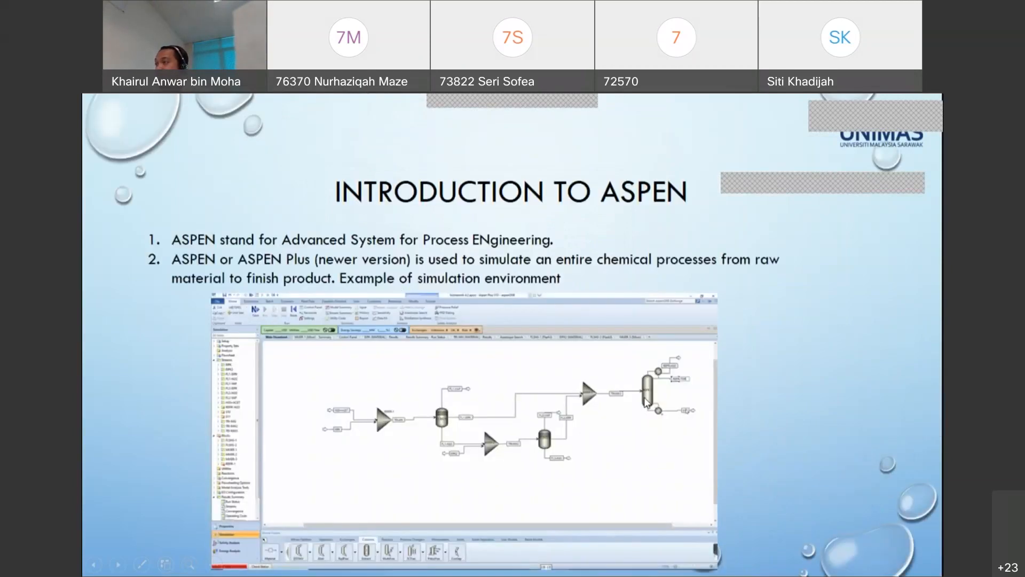
pyautogui.press('Right')
pyautogui.press('Right')
pyautogui.press('Right')
pyautogui.press('Right')
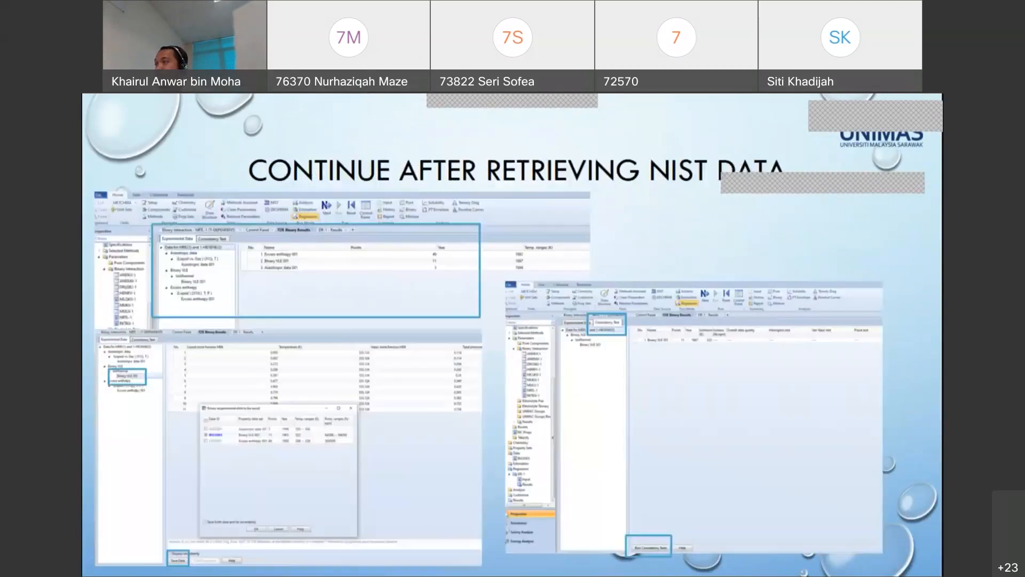
pyautogui.press('Right')
pyautogui.press('Right')
pyautogui.press('Right')
pyautogui.press('Right')
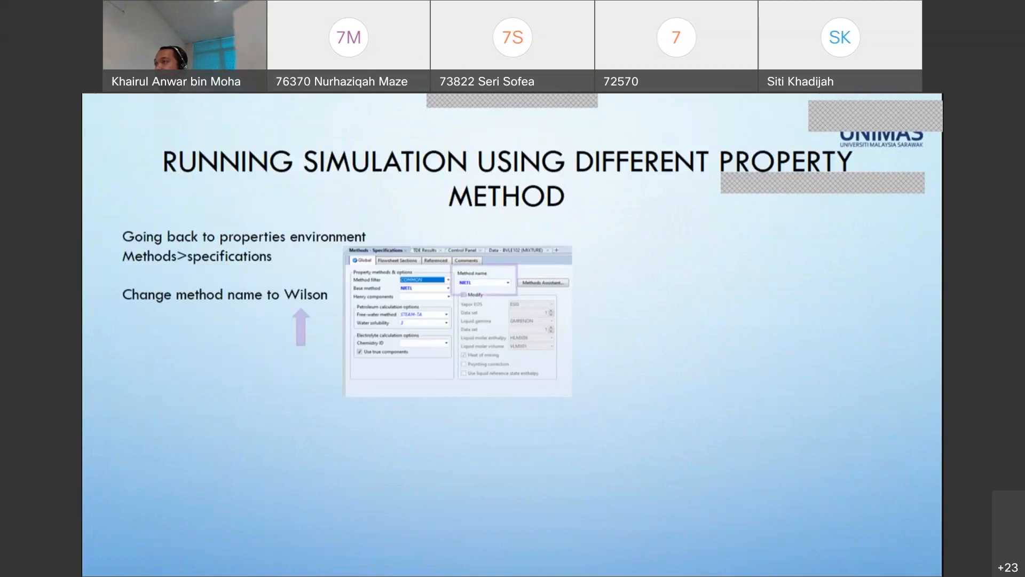
pyautogui.press('Right')
pyautogui.press('Right')
pyautogui.press('Right')
pyautogui.press('Right')
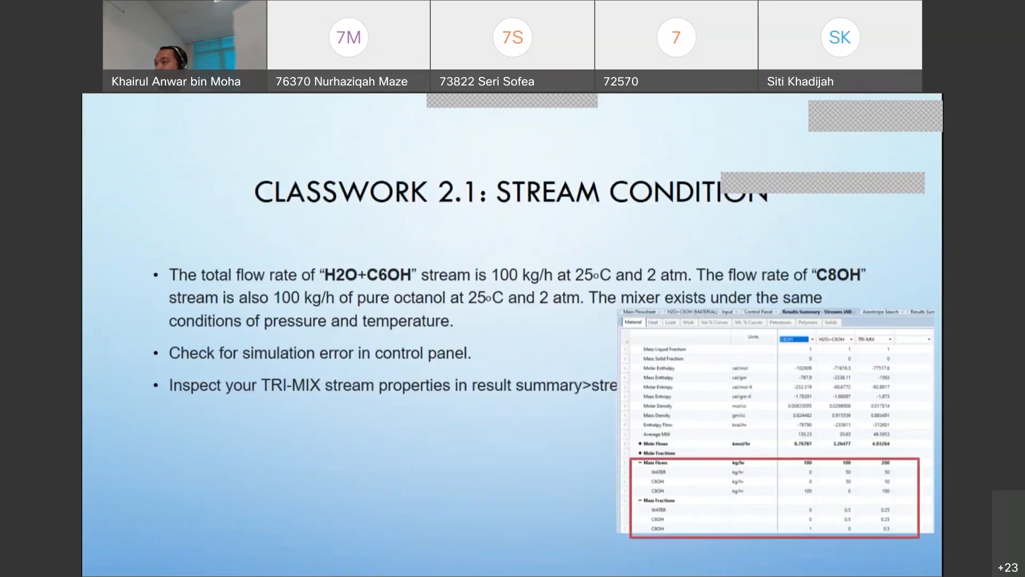
pyautogui.press('Right')
pyautogui.press('Right')
pyautogui.press('Right')
pyautogui.press('Right')
pyautogui.press('Right')
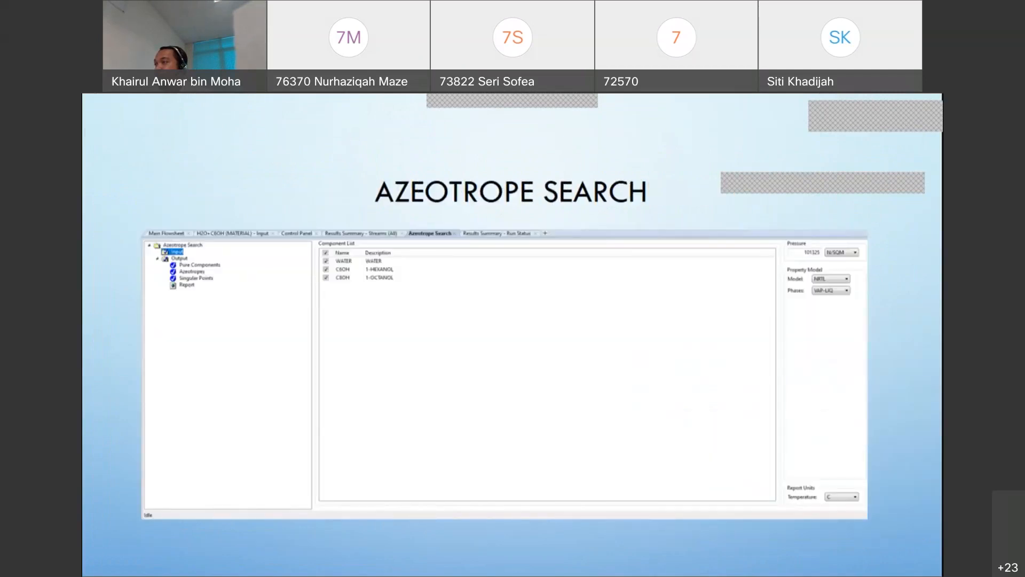
pyautogui.press('Right')
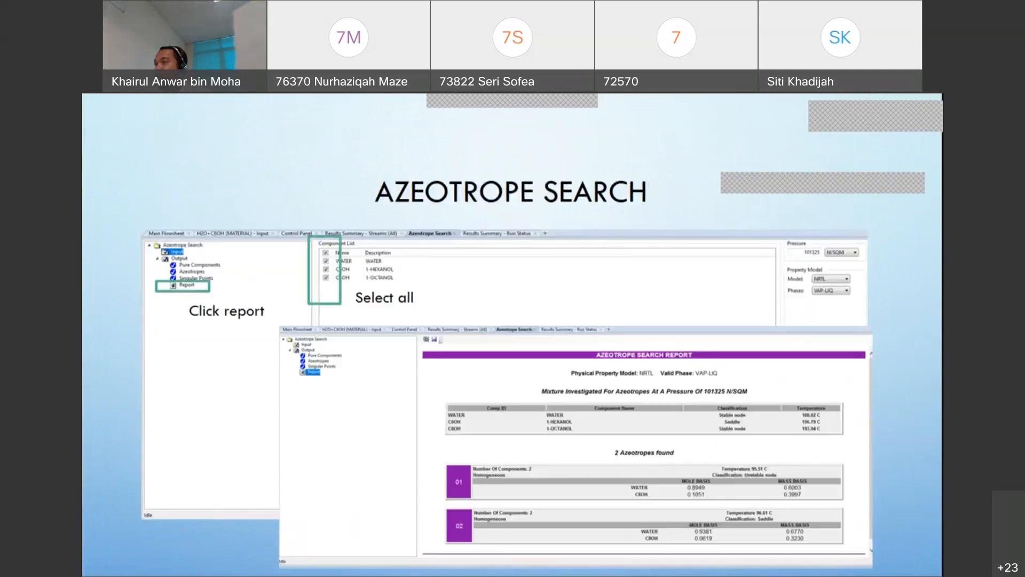
pyautogui.press('Right')
pyautogui.press('Right')
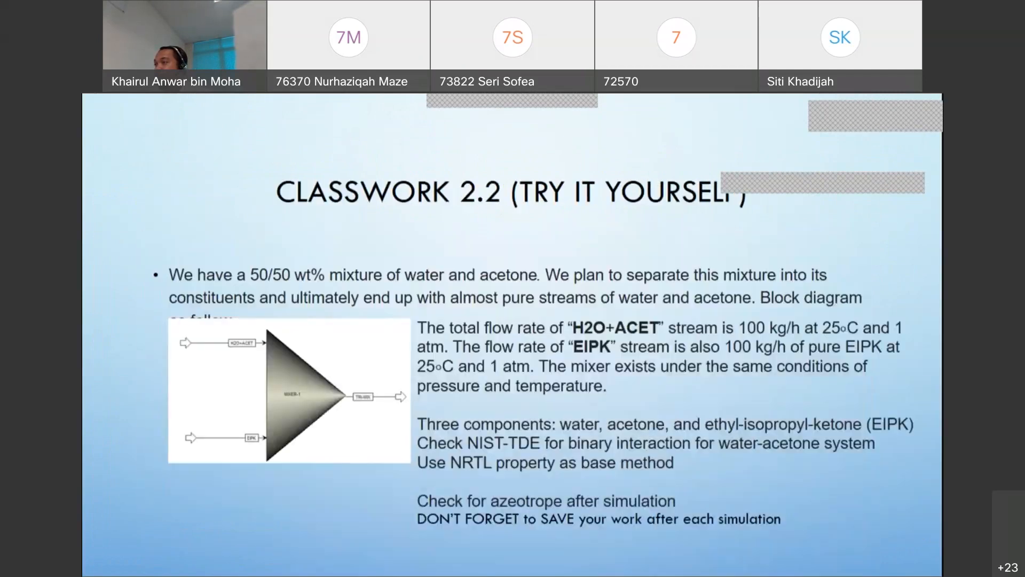
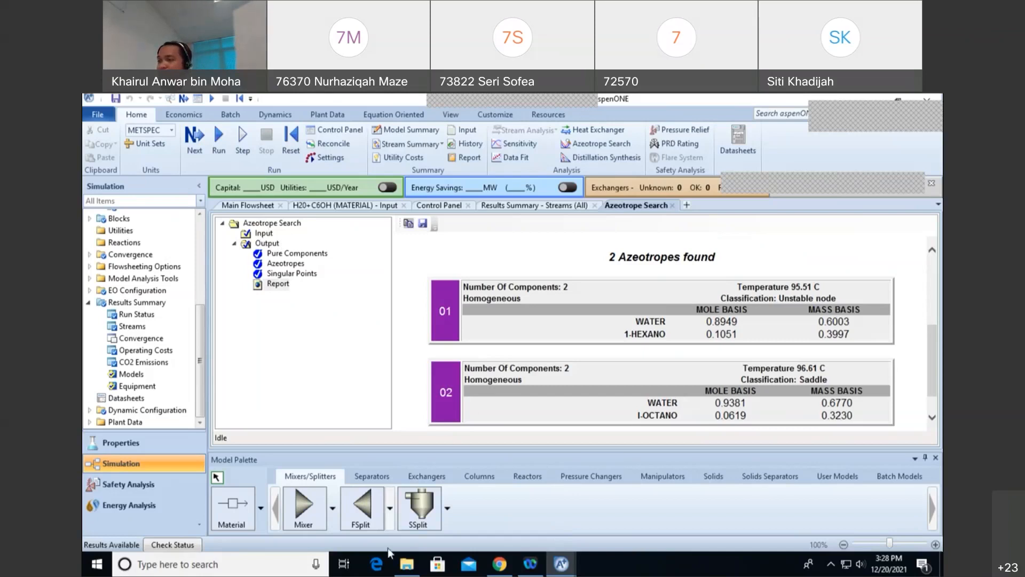
pyautogui.click(413, 566)
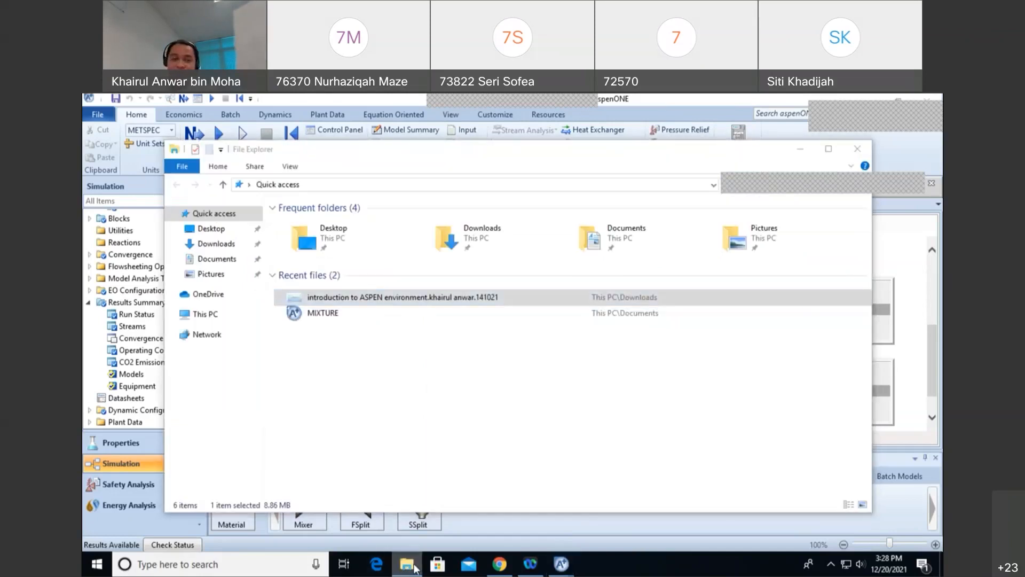
pyautogui.click(414, 566)
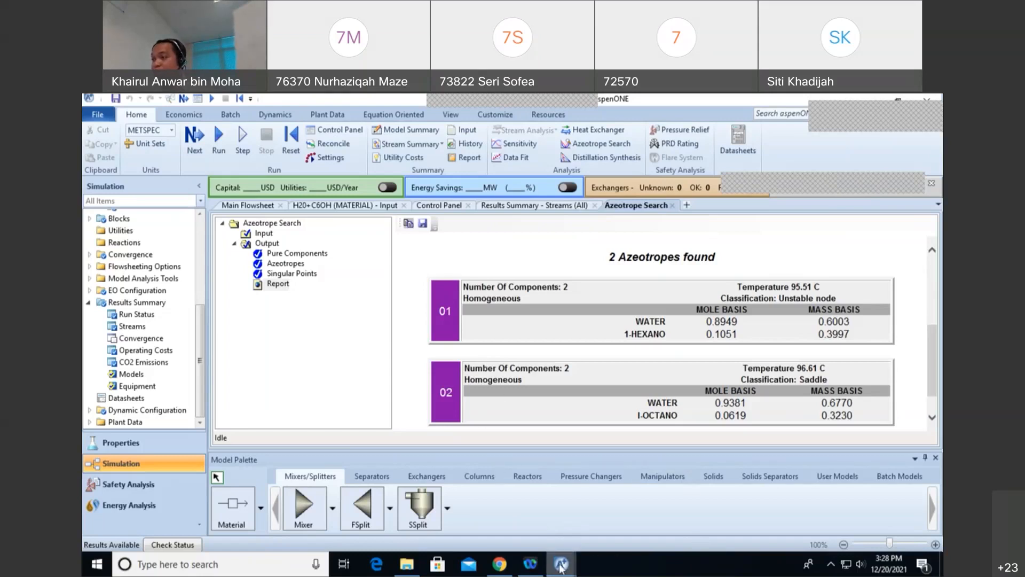
pyautogui.moveTo(541, 565)
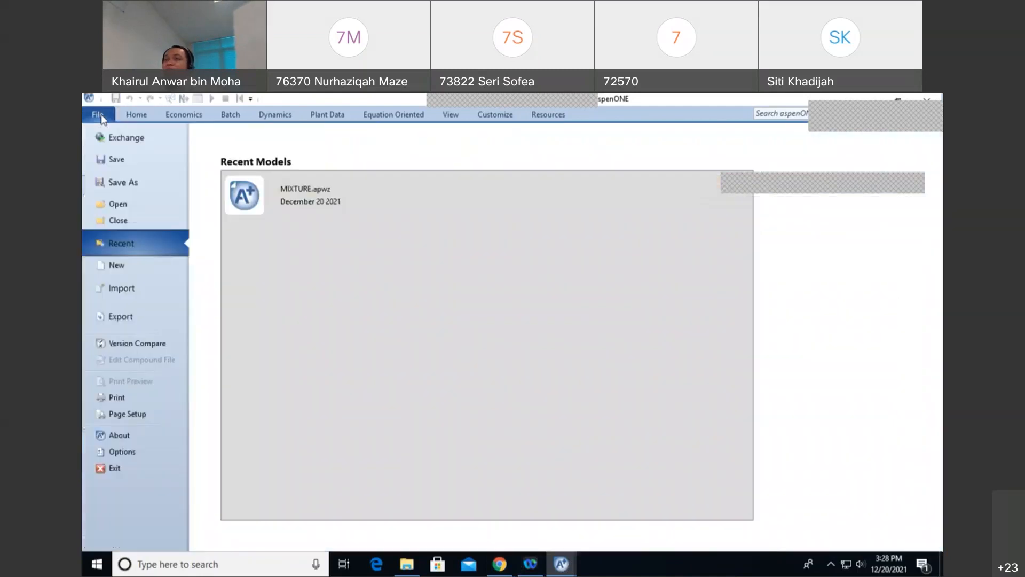
# Step: Create a new simulation from the Specialty Chemicals with Metric Units template
pyautogui.click(98, 115)
pyautogui.click(122, 265)
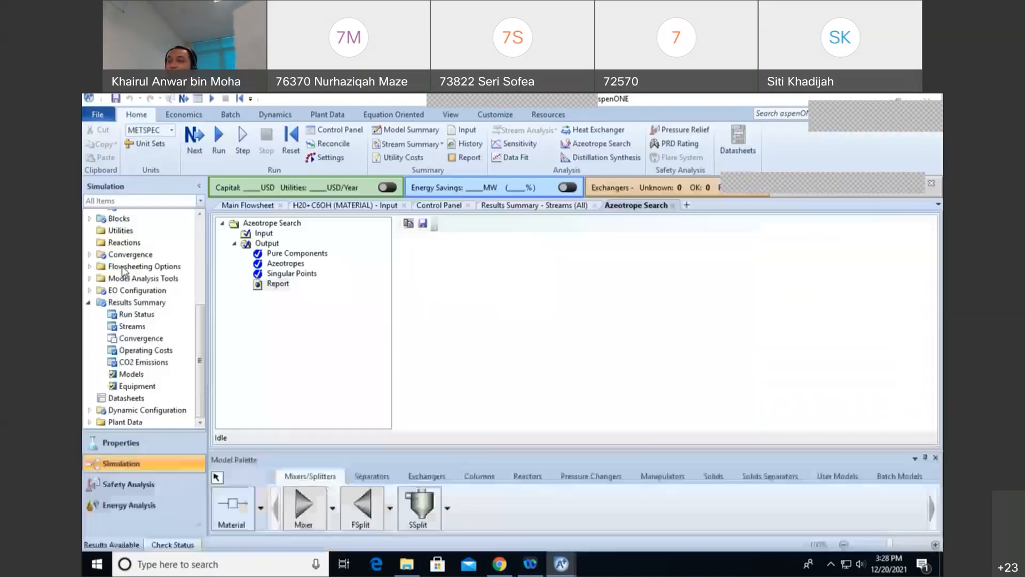
pyautogui.click(414, 297)
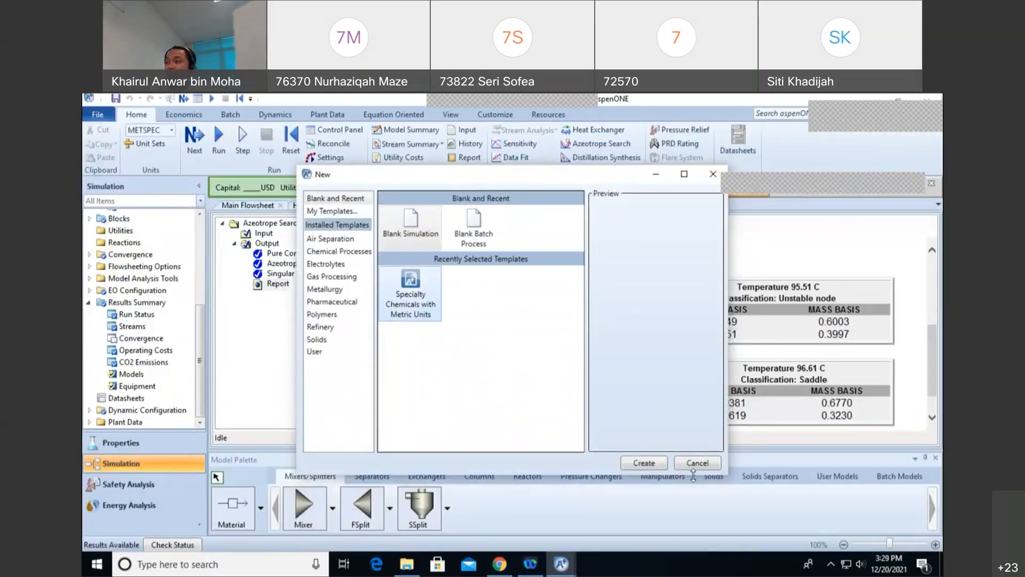
pyautogui.click(652, 464)
pyautogui.click(552, 349)
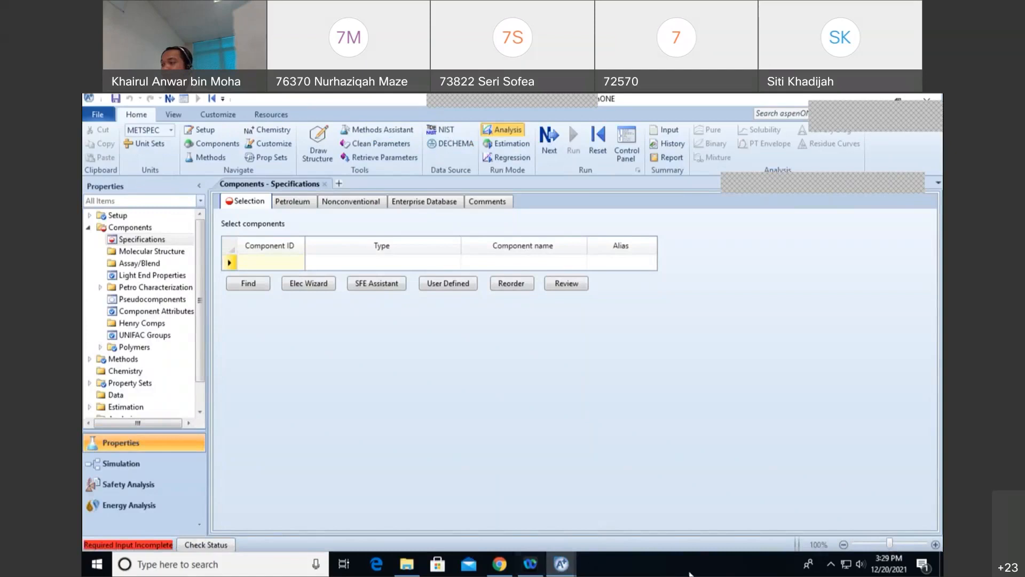
# Step: Check the computer's CPU and memory performance in Task Manager and close it again
pyautogui.rightClick(693, 567)
pyautogui.click(763, 510)
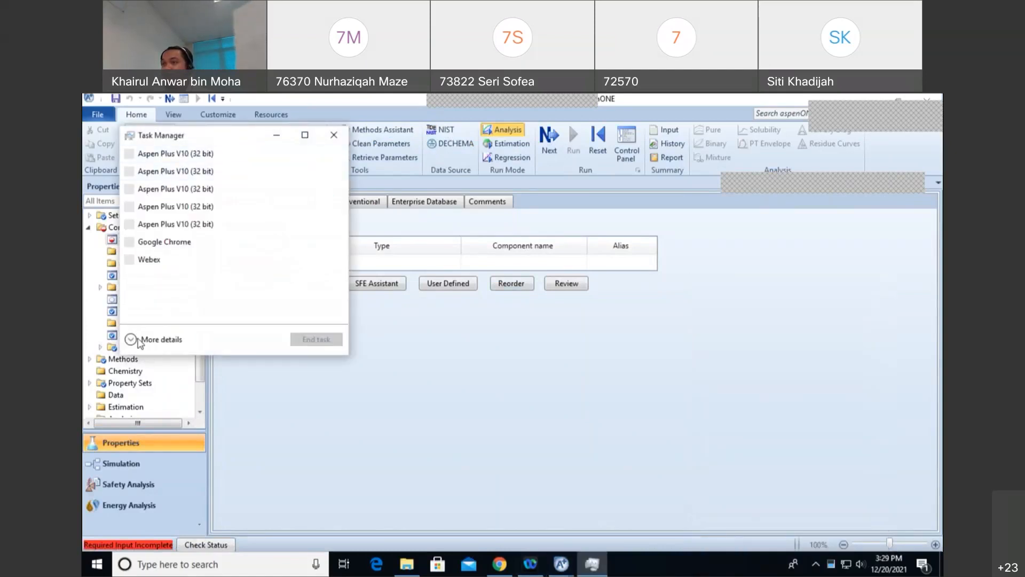
pyautogui.click(142, 339)
pyautogui.moveTo(328, 138); pyautogui.dragTo(457, 137)
pyautogui.click(322, 162)
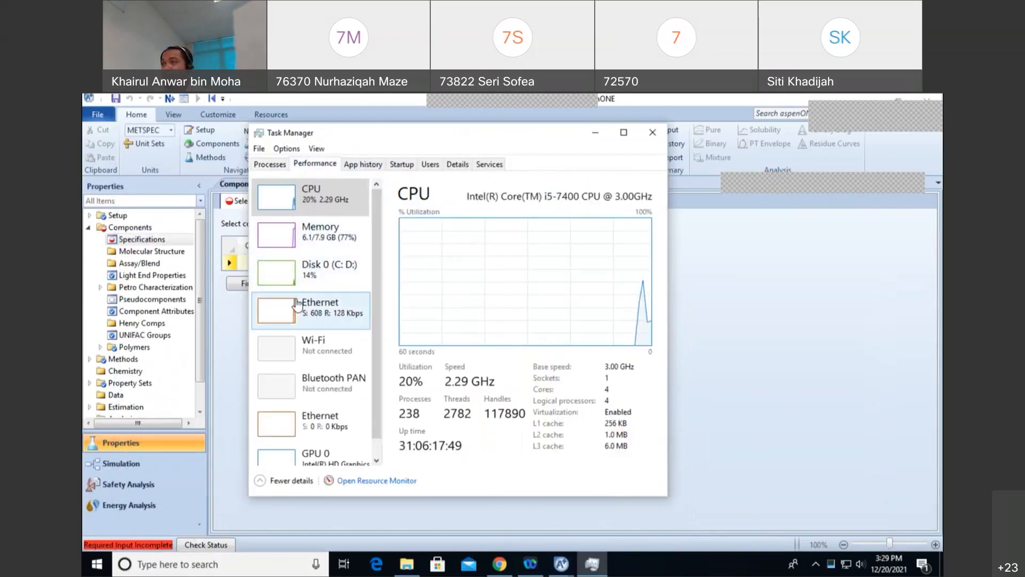
pyautogui.click(652, 133)
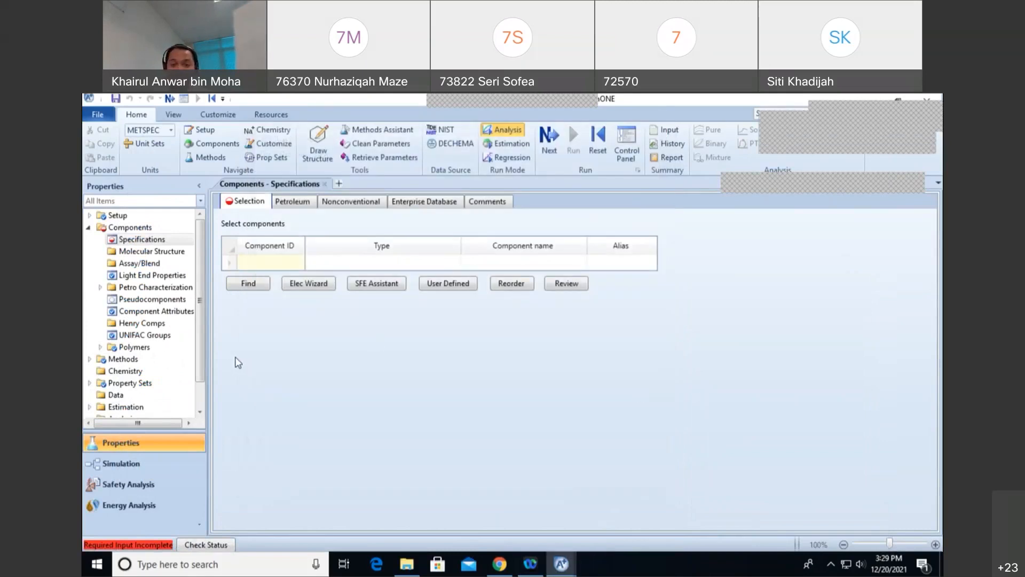
# Step: Add WATER and ACETONE to the component list and accept the parameter update
pyautogui.click(259, 266)
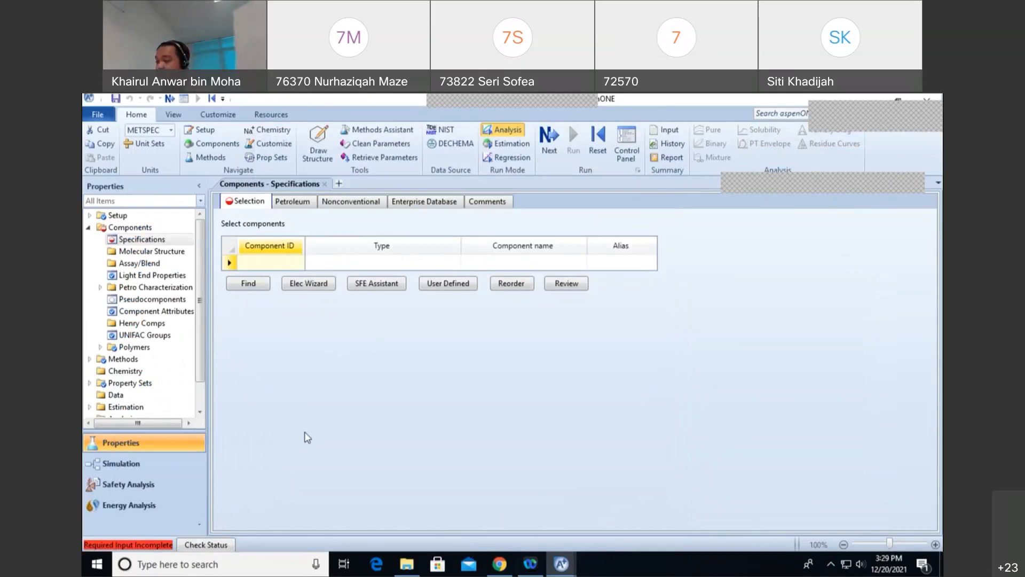
pyautogui.write('WATER')
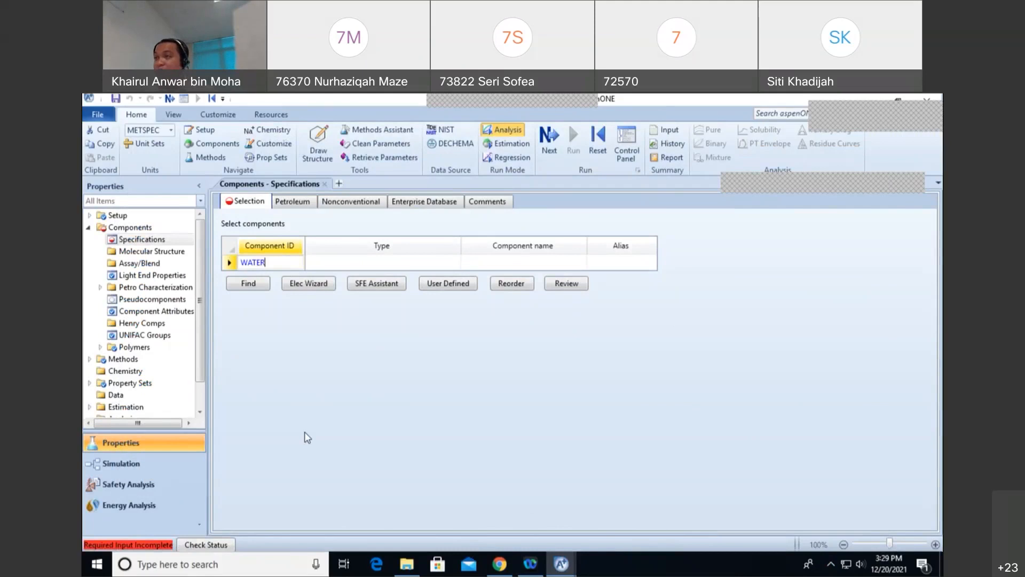
pyautogui.press('Return')
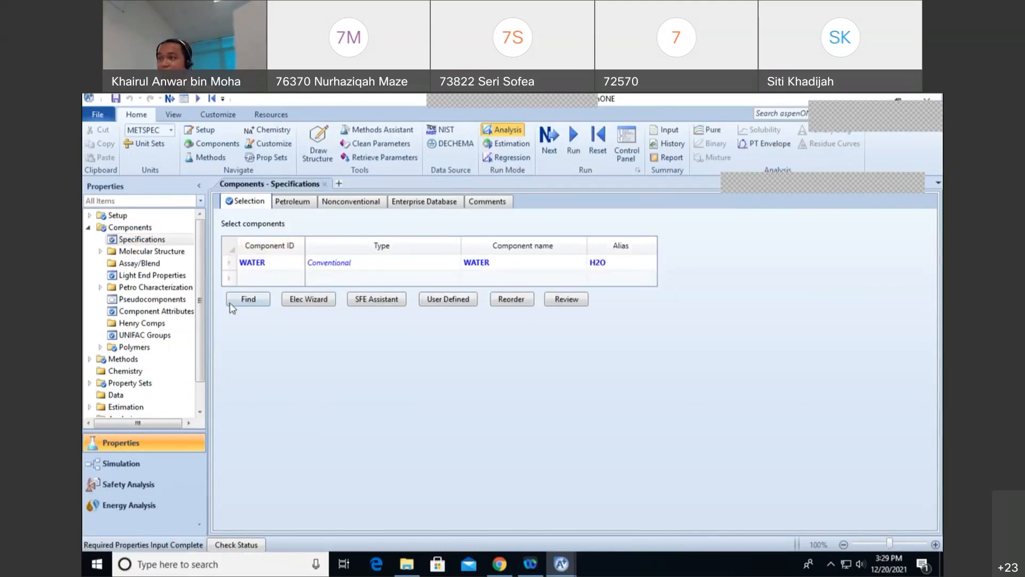
pyautogui.write('ACETONE')
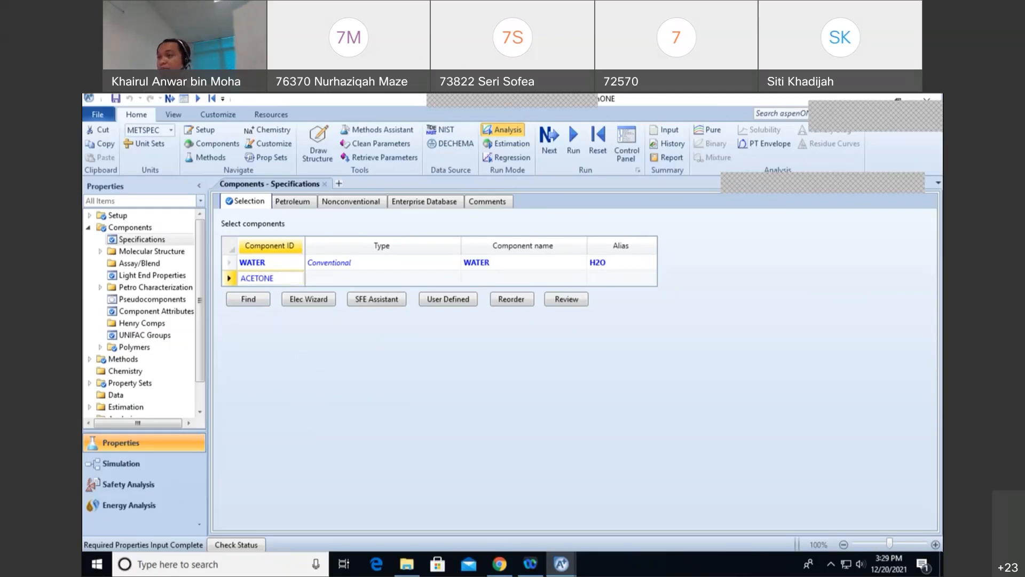
pyautogui.press('Return')
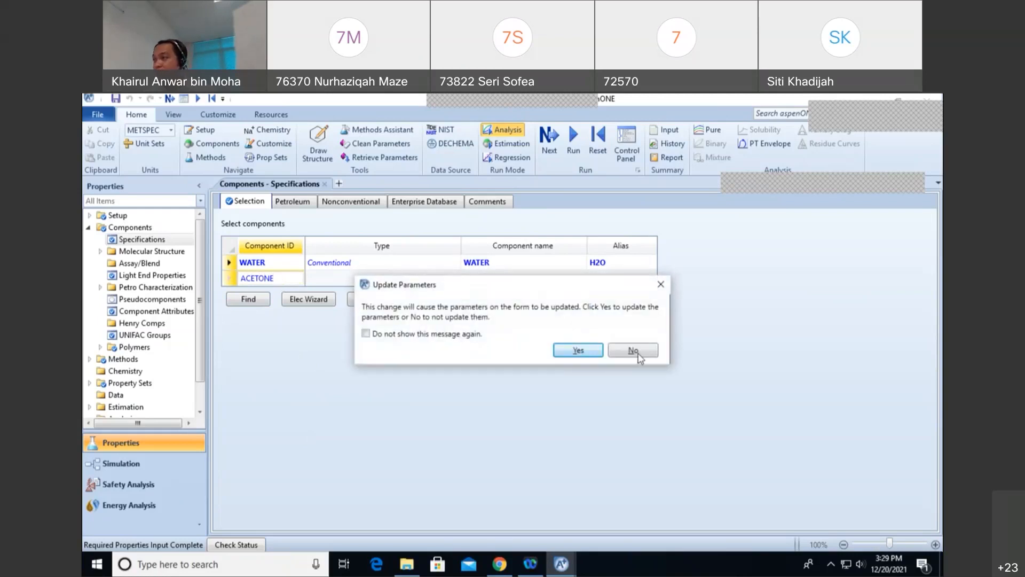
pyautogui.click(586, 352)
# Step: Search the compound databanks for ETHYL ISOPROPYL KETONE and add the matching compound as the third component
pyautogui.click(269, 293)
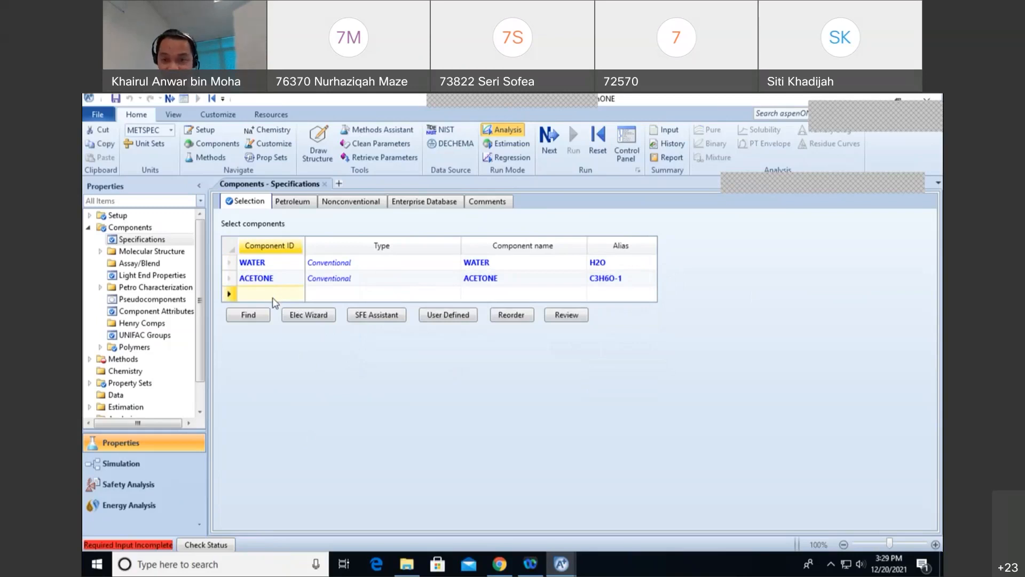
pyautogui.click(245, 316)
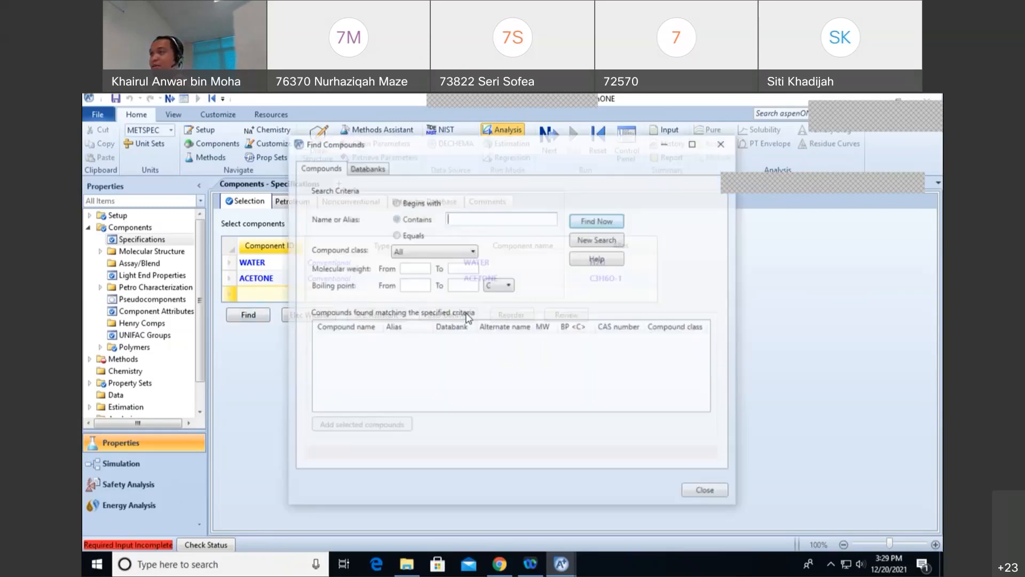
pyautogui.write('ETHYL IS')
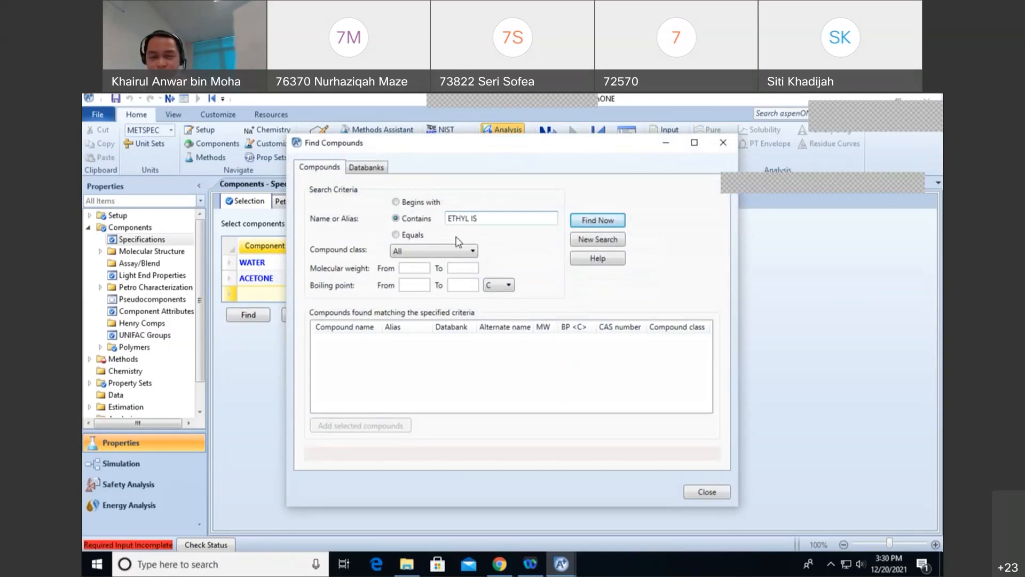
pyautogui.write('OPROPYL KETONE')
pyautogui.press('Return')
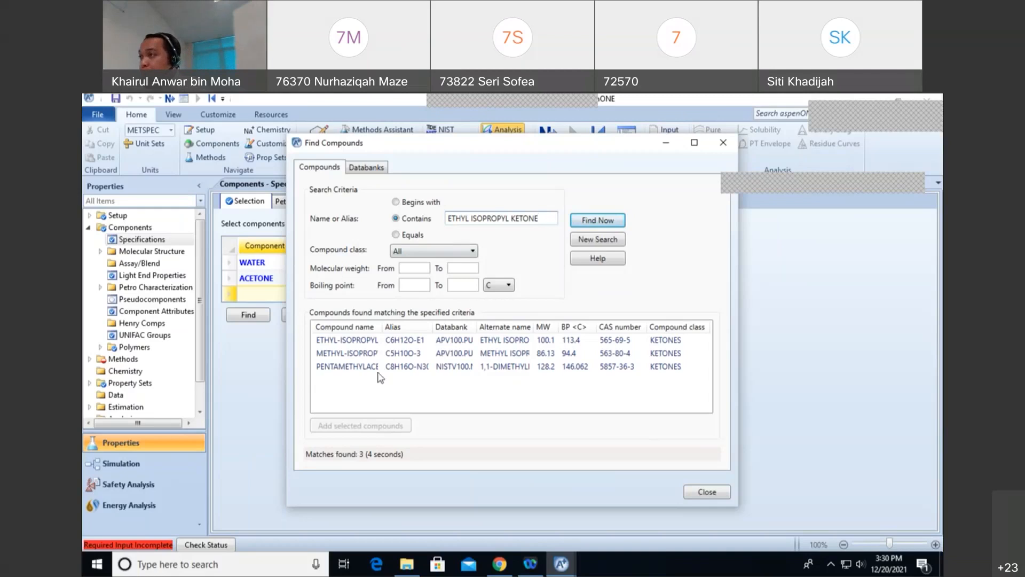
pyautogui.click(369, 340)
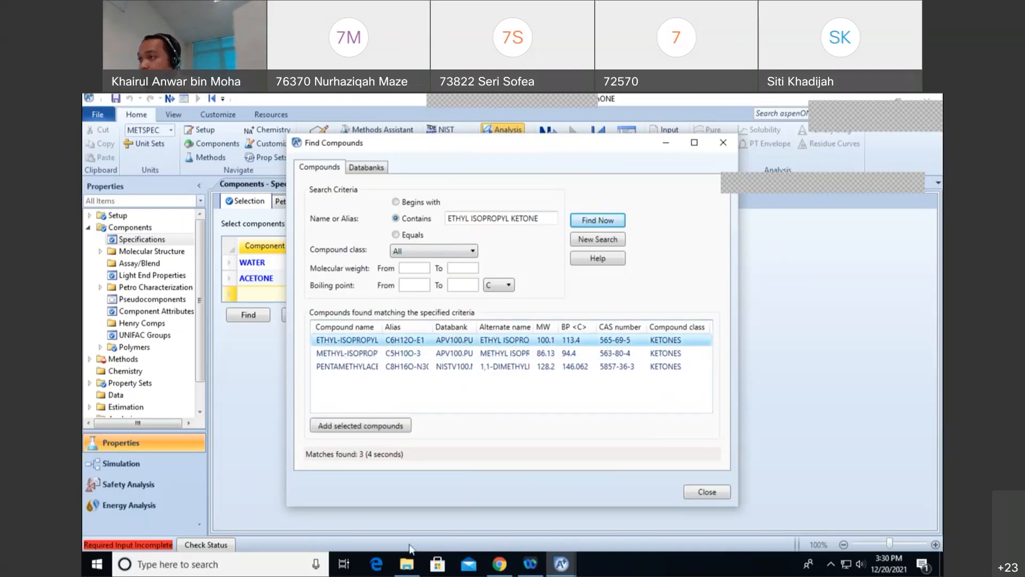
pyautogui.click(368, 426)
pyautogui.click(707, 492)
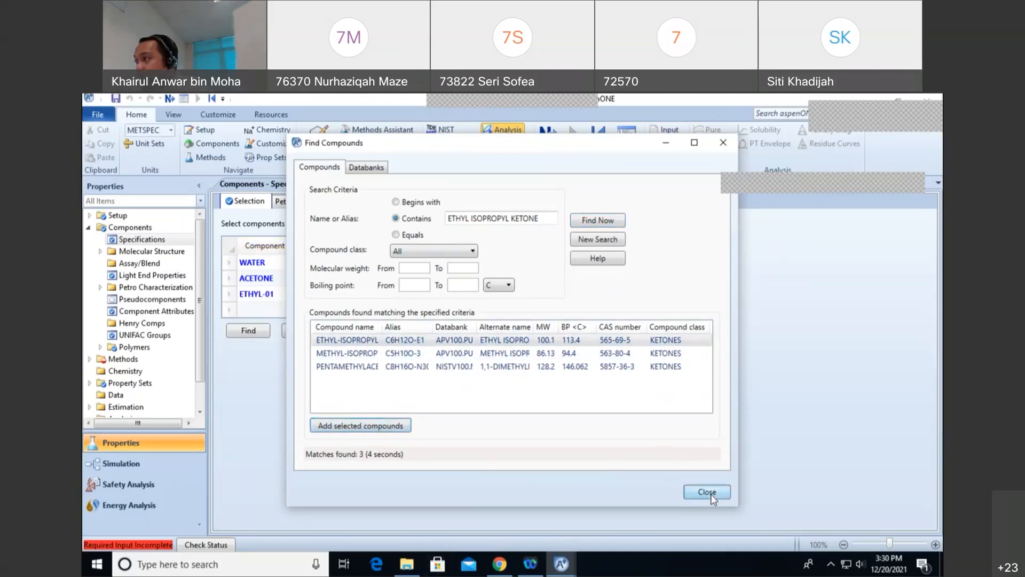
# Step: Rename the ethyl isopropyl ketone component ID to EIPK
pyautogui.click(265, 296)
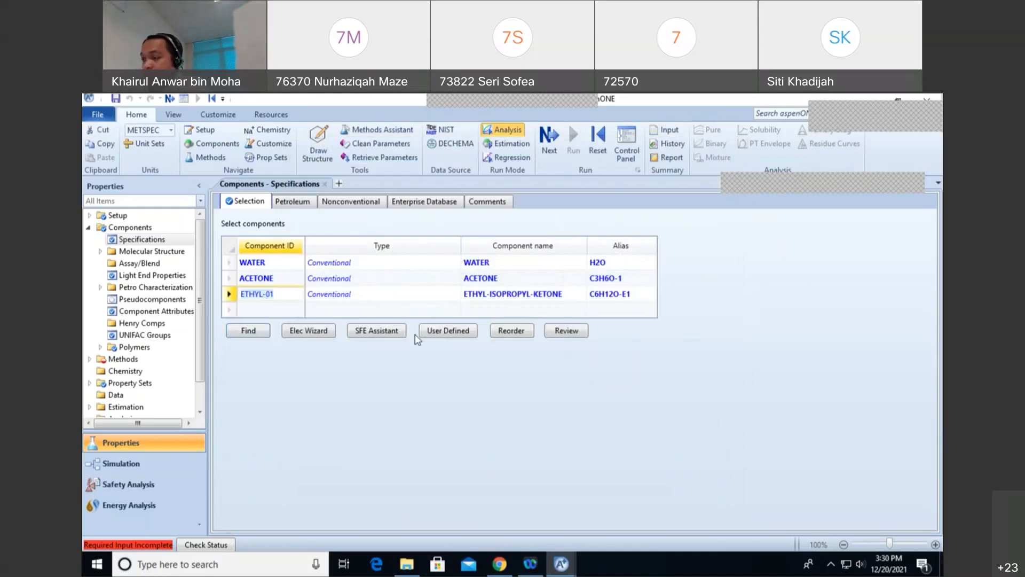
pyautogui.write('EIPK')
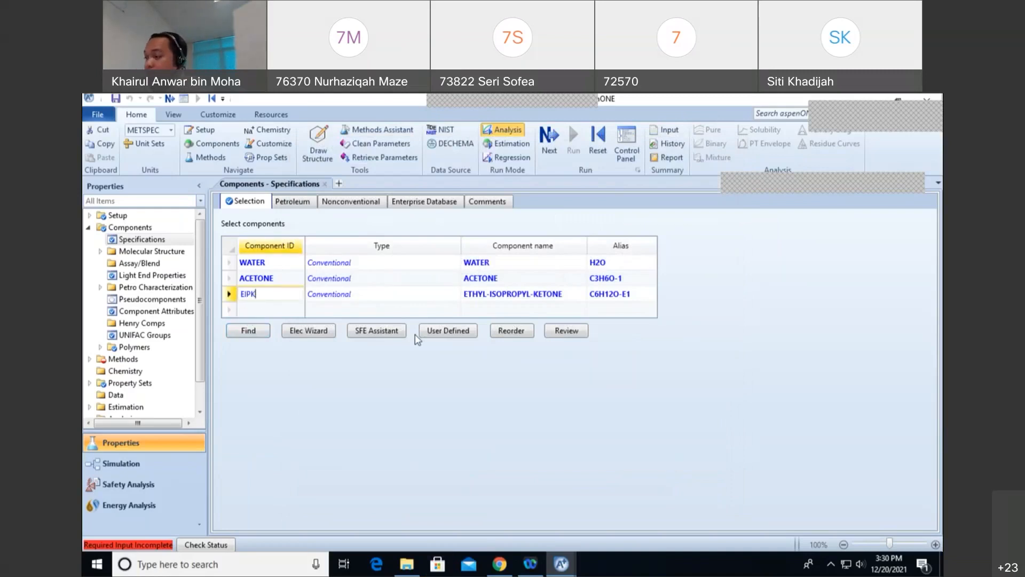
pyautogui.press('Return')
pyautogui.click(415, 337)
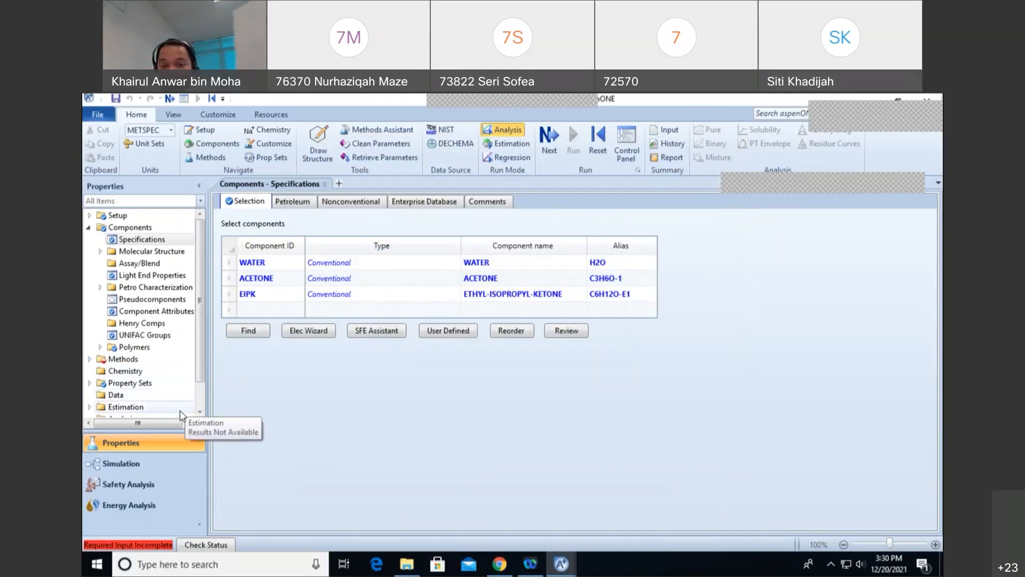
# Step: Review the property method specifications and expand the method parameters to see the binary interaction entry
pyautogui.click(90, 360)
pyautogui.click(142, 371)
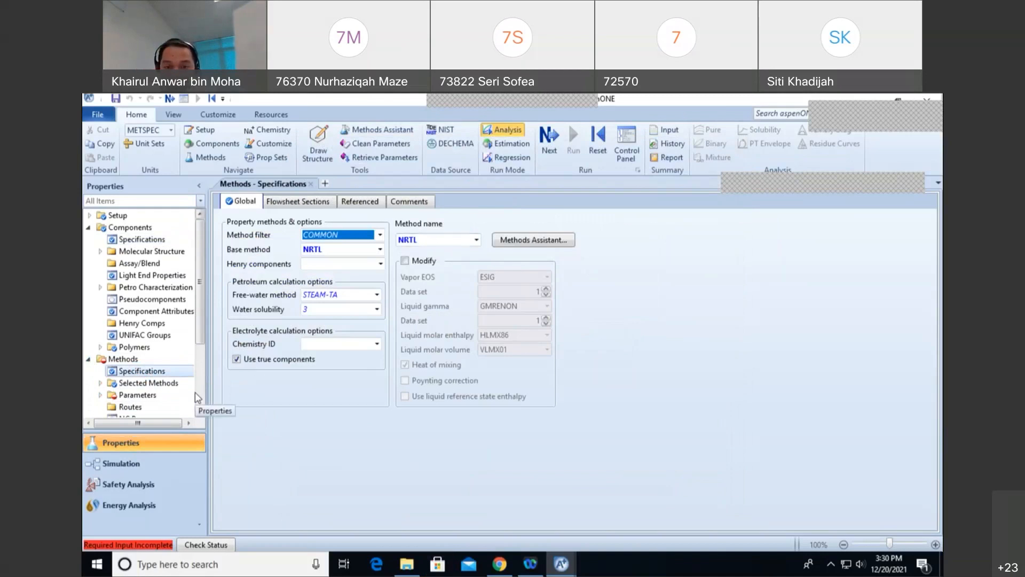
pyautogui.click(99, 395)
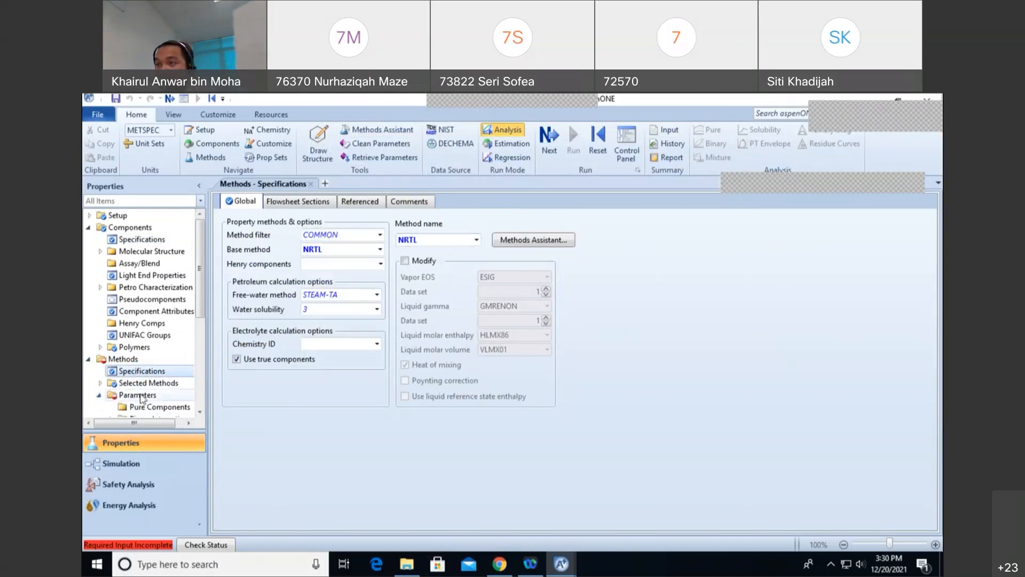
pyautogui.scroll(-5, 142, 399)
pyautogui.scroll(4, 165, 395)
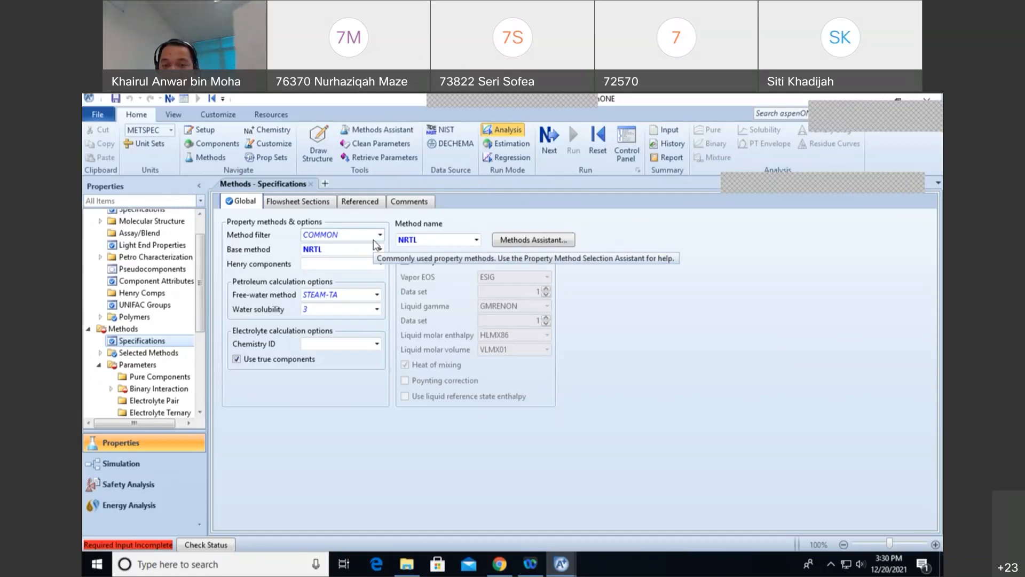
# Step: Retrieve NIST ThermoData Engine binary mixture data for WATER and ACETONE and move the retrieval window off the results
pyautogui.click(444, 130)
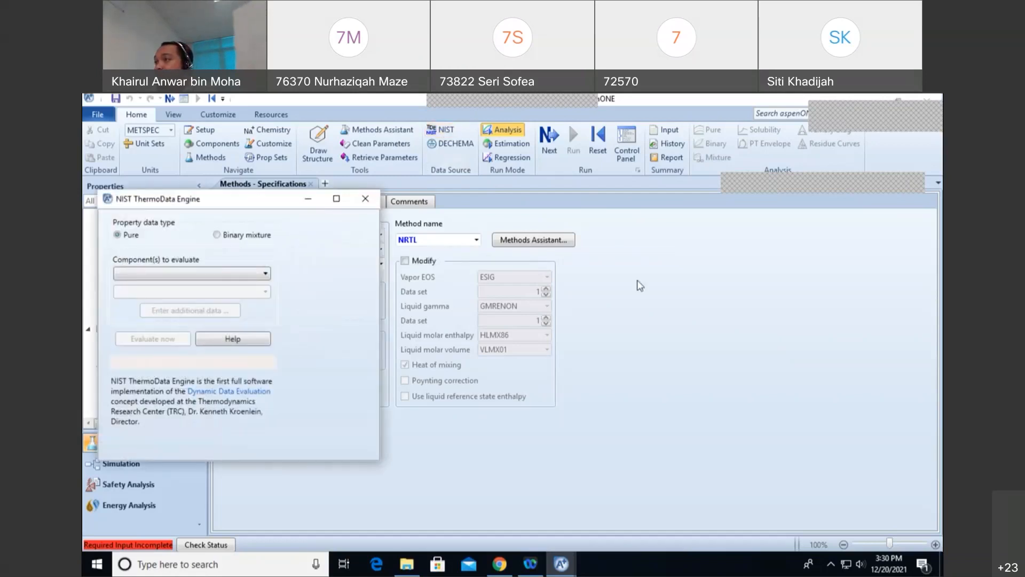
pyautogui.click(449, 213)
pyautogui.click(387, 251)
pyautogui.click(347, 257)
pyautogui.click(362, 251)
pyautogui.click(333, 265)
pyautogui.click(395, 269)
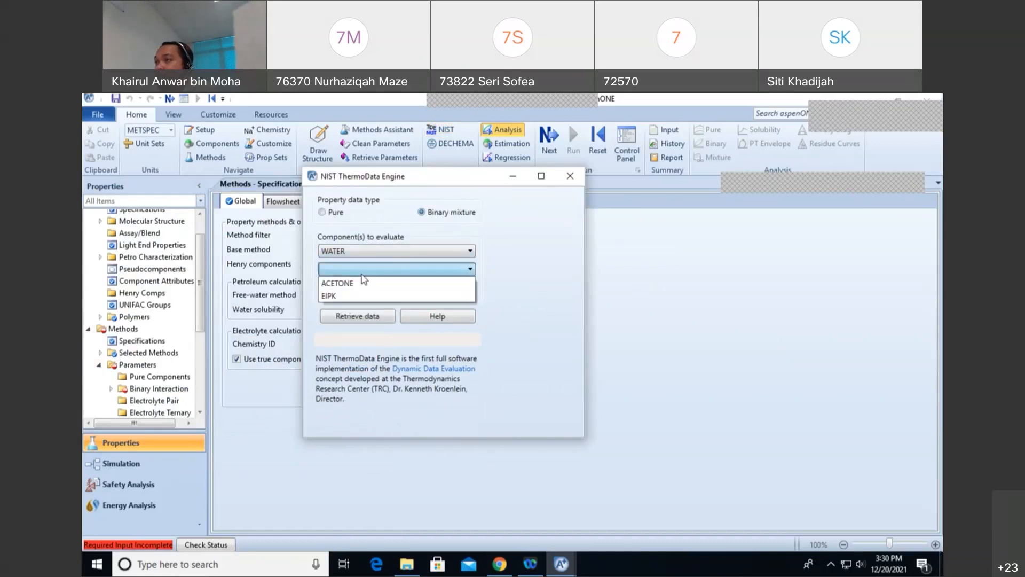
pyautogui.click(337, 280)
pyautogui.click(361, 317)
pyautogui.moveTo(428, 185); pyautogui.dragTo(734, 225)
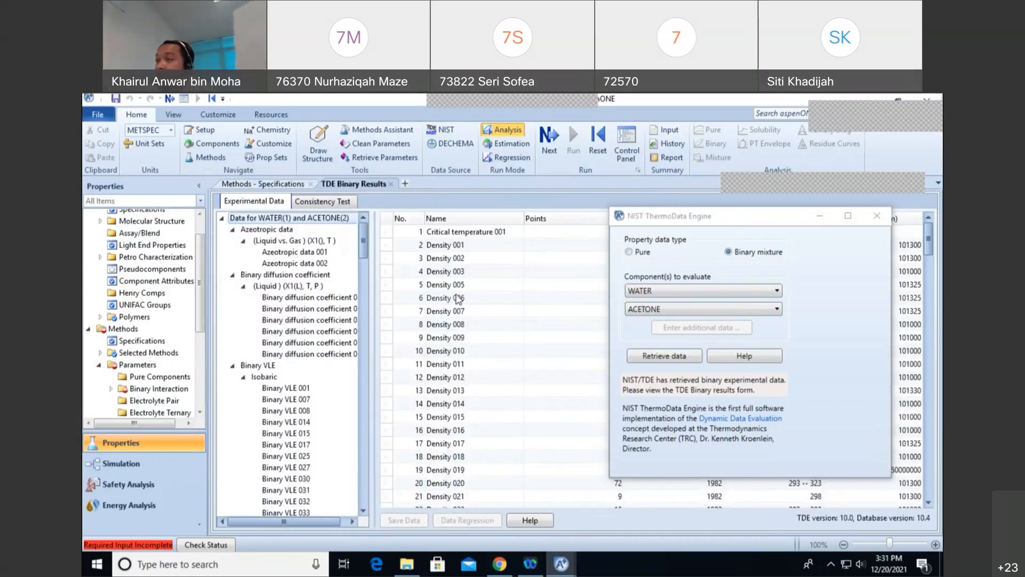
# Step: Run the thermodynamic consistency tests on all water/acetone VLE data sets and close the NIST ThermoData Engine window
pyautogui.click(323, 201)
pyautogui.click(434, 521)
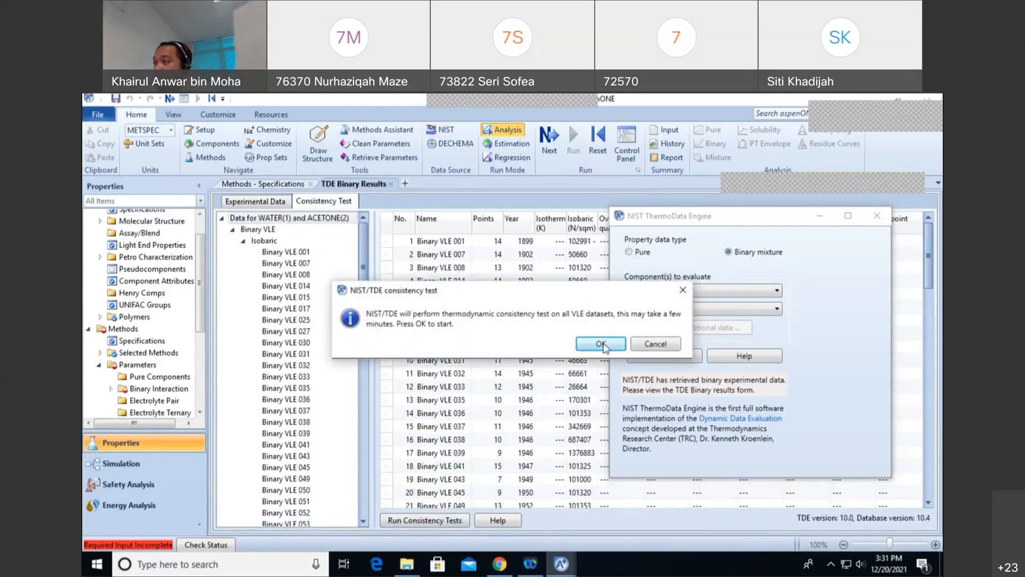
pyautogui.click(601, 344)
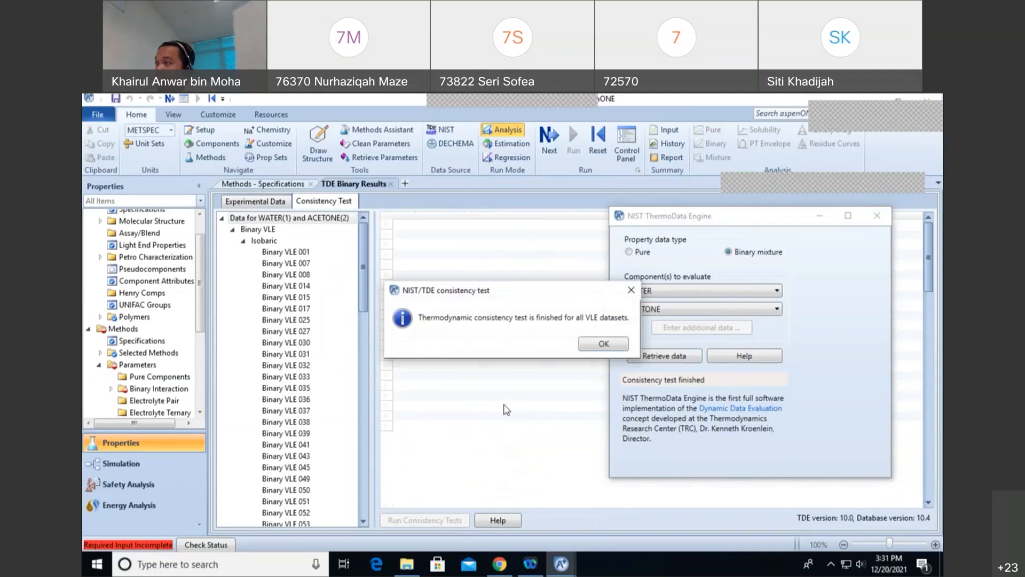
pyautogui.click(614, 346)
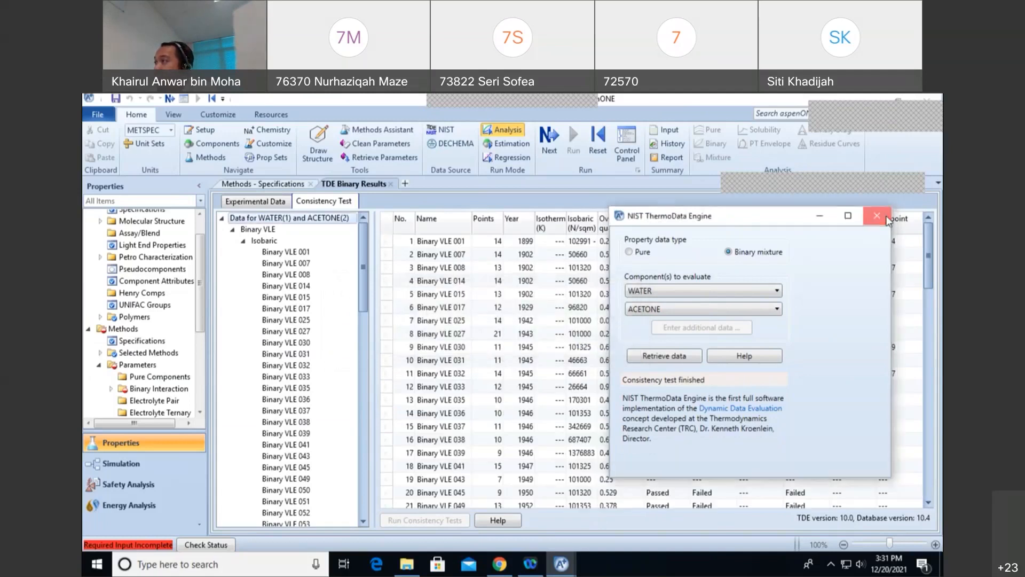
pyautogui.click(877, 215)
# Step: Compare the overall data quality of the VLE data sets and mark the Binary VLE 102 row
pyautogui.click(622, 228)
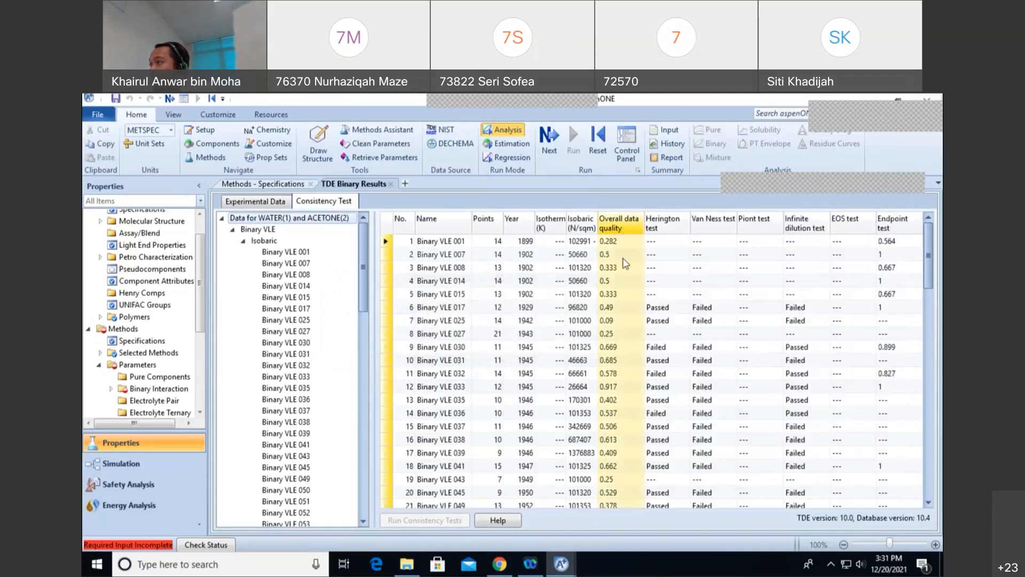
pyautogui.scroll(-6, 634, 326)
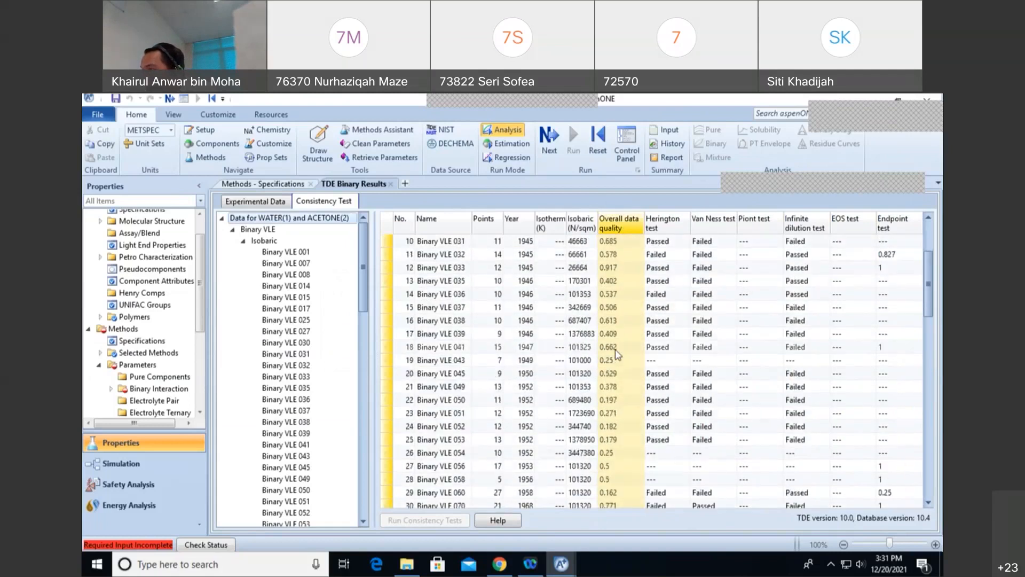
pyautogui.scroll(-1, 617, 355)
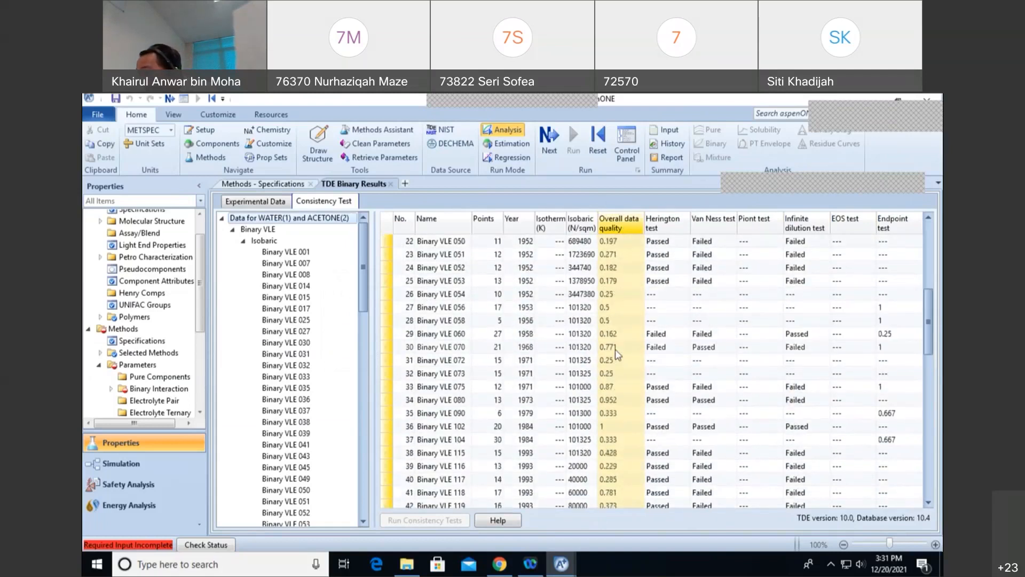
pyautogui.click(385, 427)
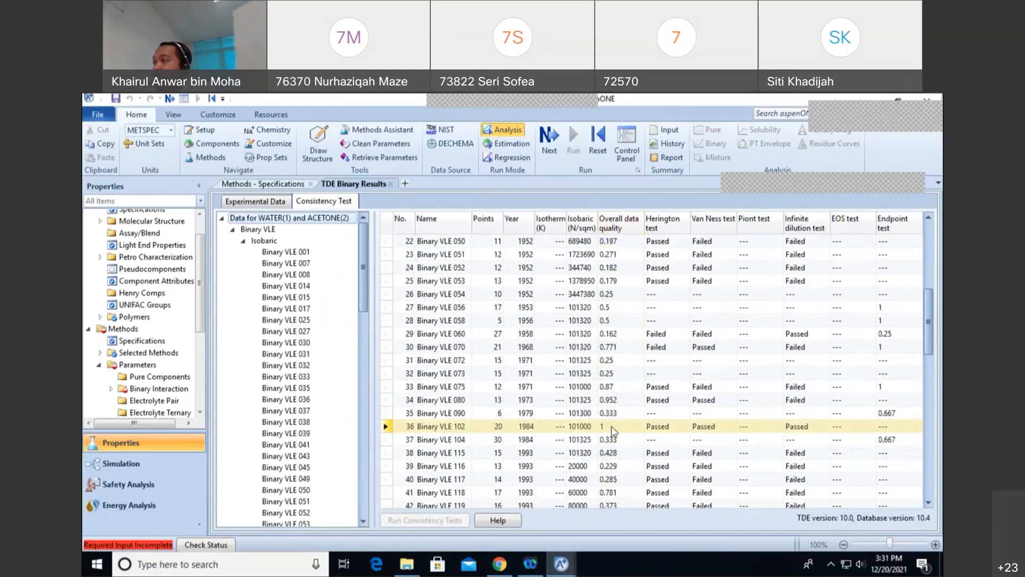
# Step: Save the Binary VLE 102 experimental data set for water and acetone and open the saved data
pyautogui.moveTo(366, 276); pyautogui.dragTo(364, 224)
pyautogui.click(254, 201)
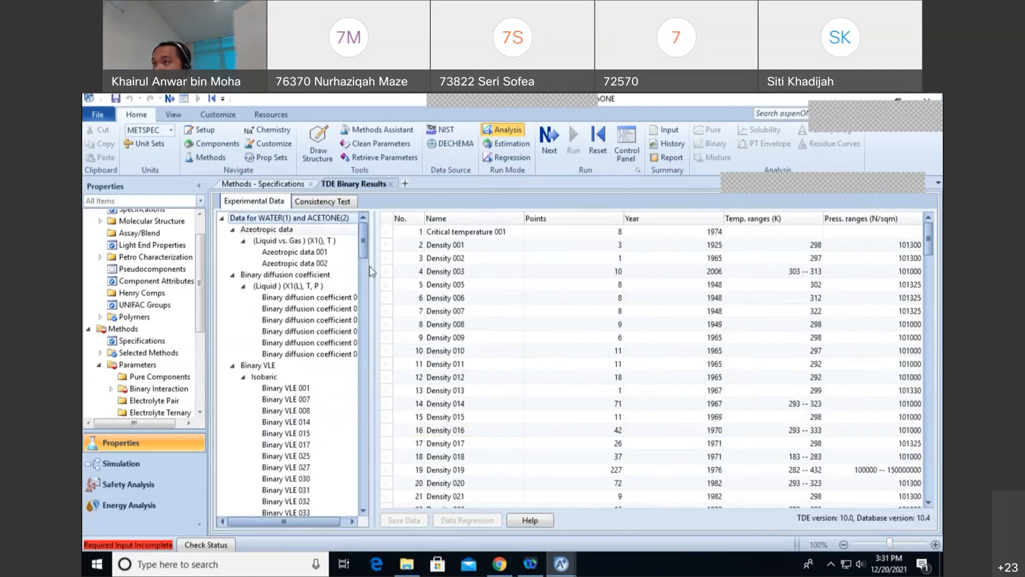
pyautogui.moveTo(364, 244); pyautogui.dragTo(377, 296)
pyautogui.click(288, 315)
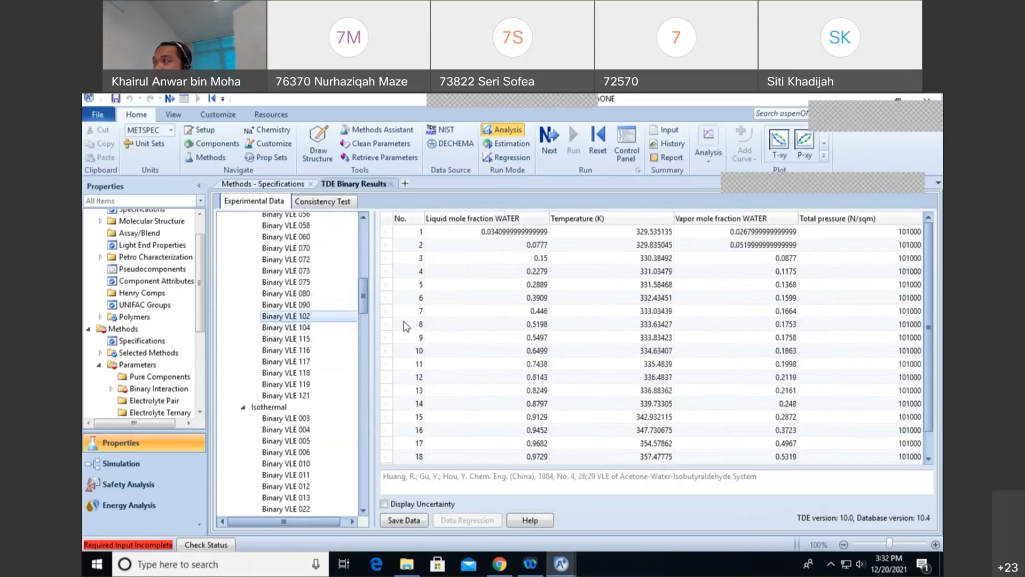
pyautogui.click(406, 520)
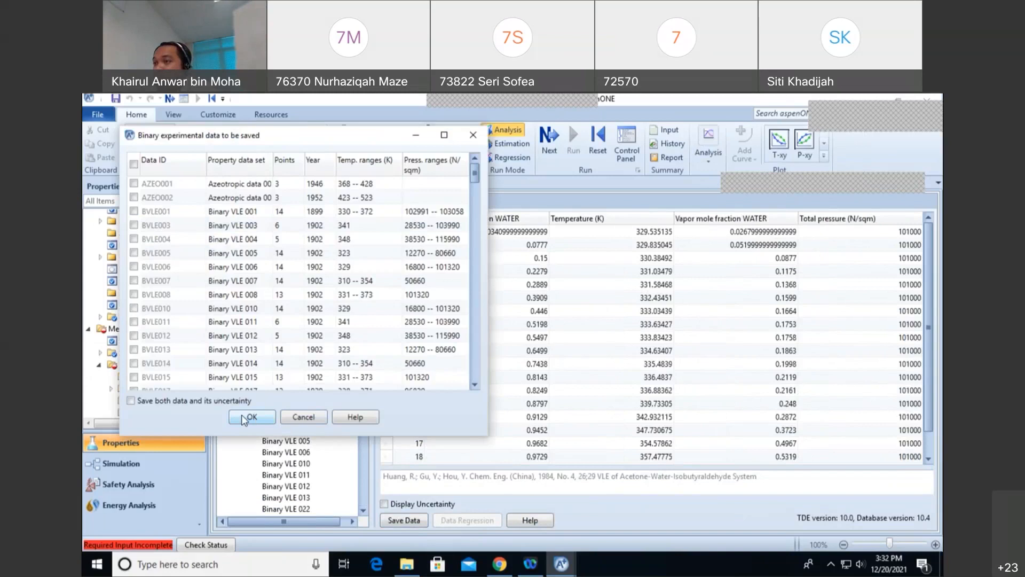
pyautogui.click(254, 420)
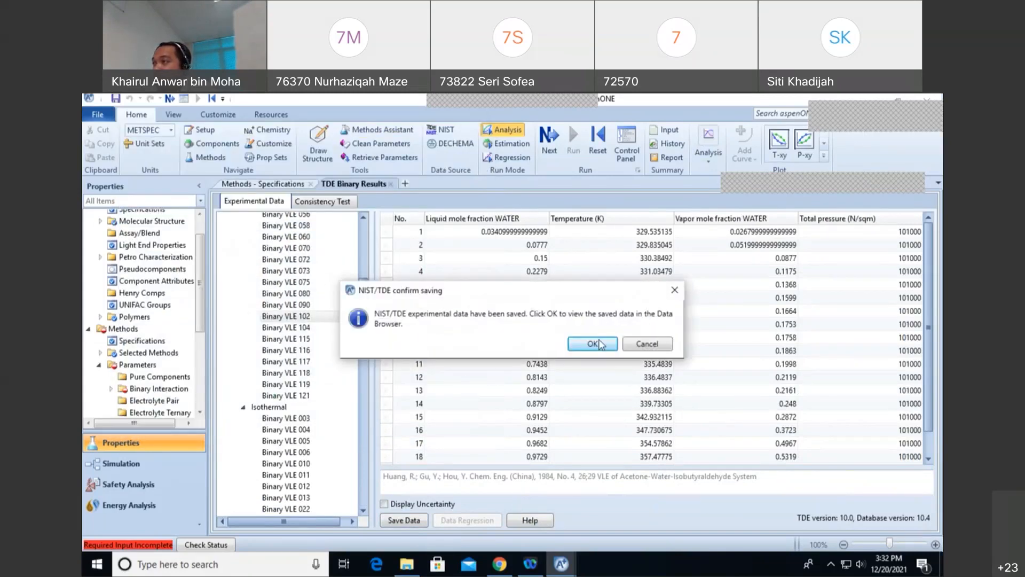
pyautogui.click(603, 344)
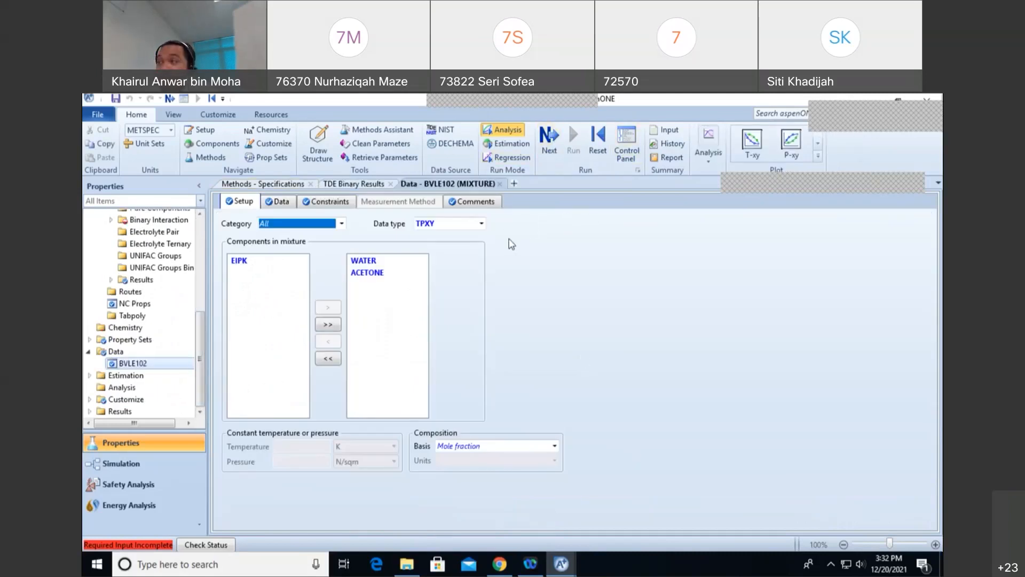
# Step: Switch the run mode to Regression and create a new regression case with the default name
pyautogui.click(514, 156)
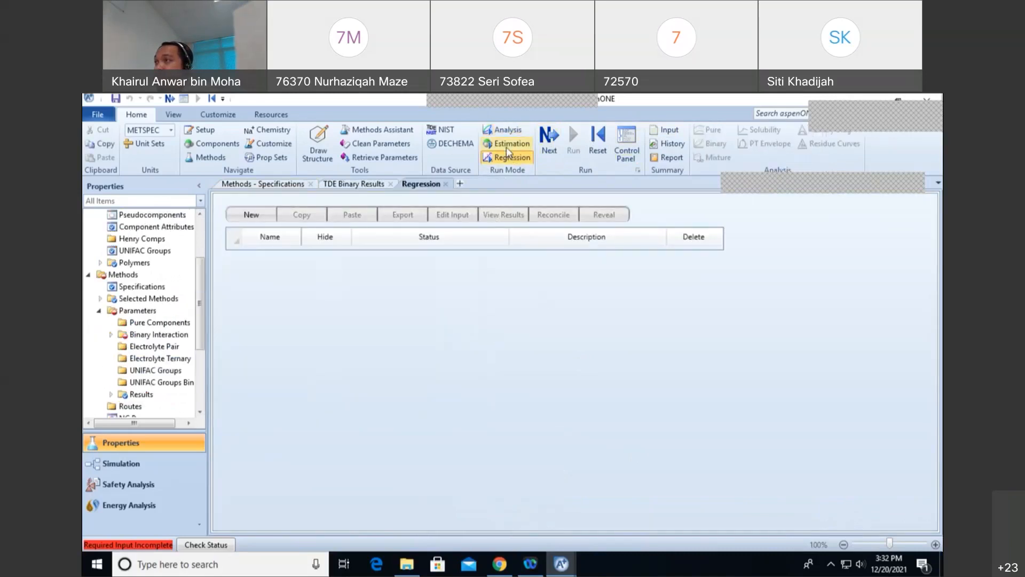
pyautogui.click(507, 143)
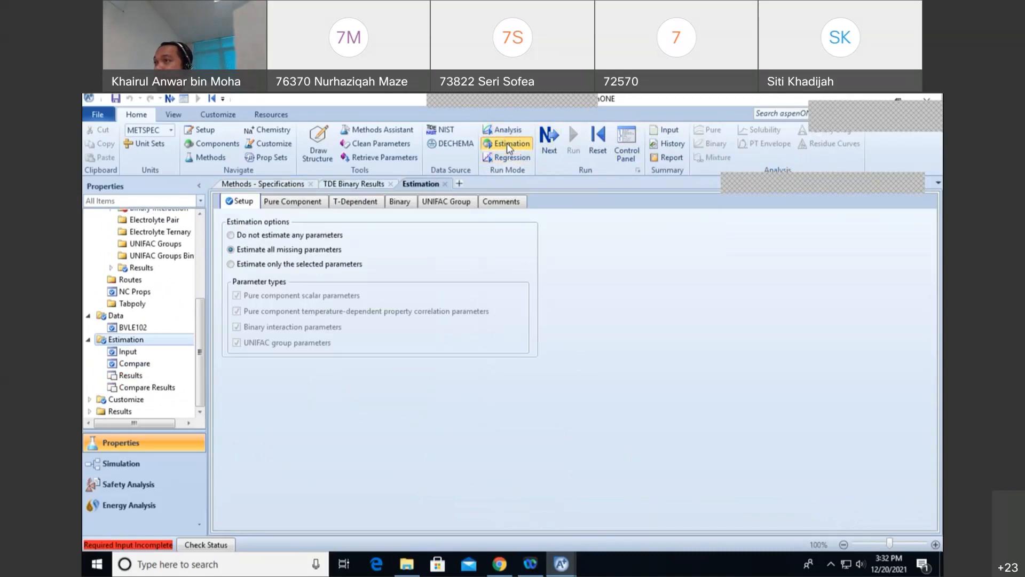
pyautogui.click(510, 157)
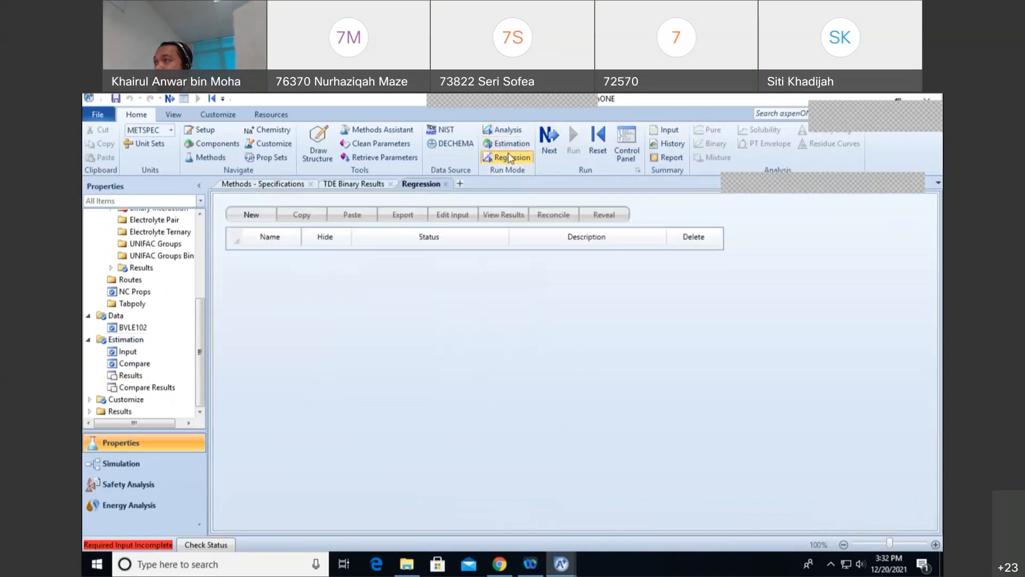
pyautogui.click(262, 216)
pyautogui.click(485, 347)
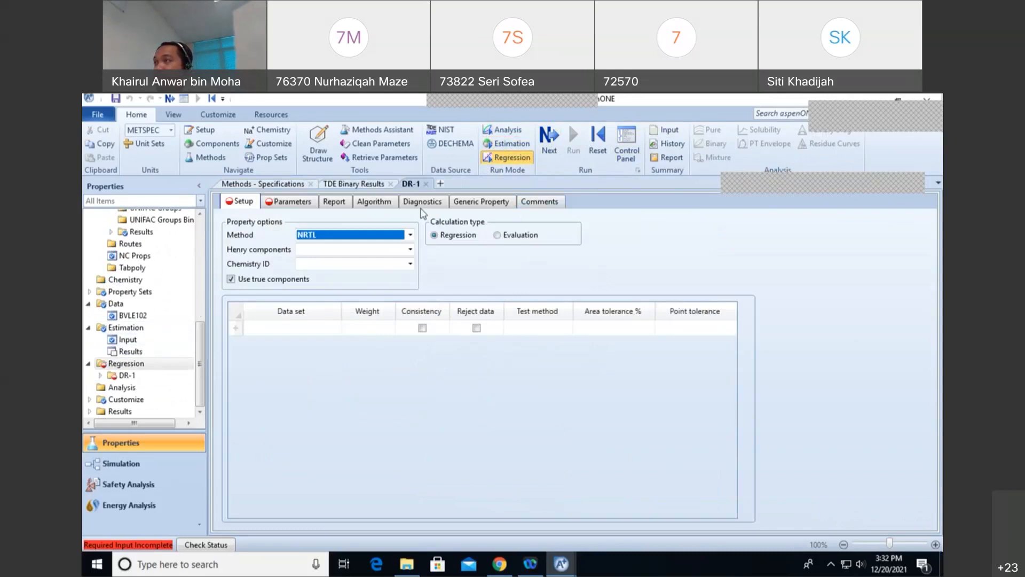
# Step: Set the regression case's calculation type to Evaluation and assign BVLE102 as its data set
pyautogui.click(519, 236)
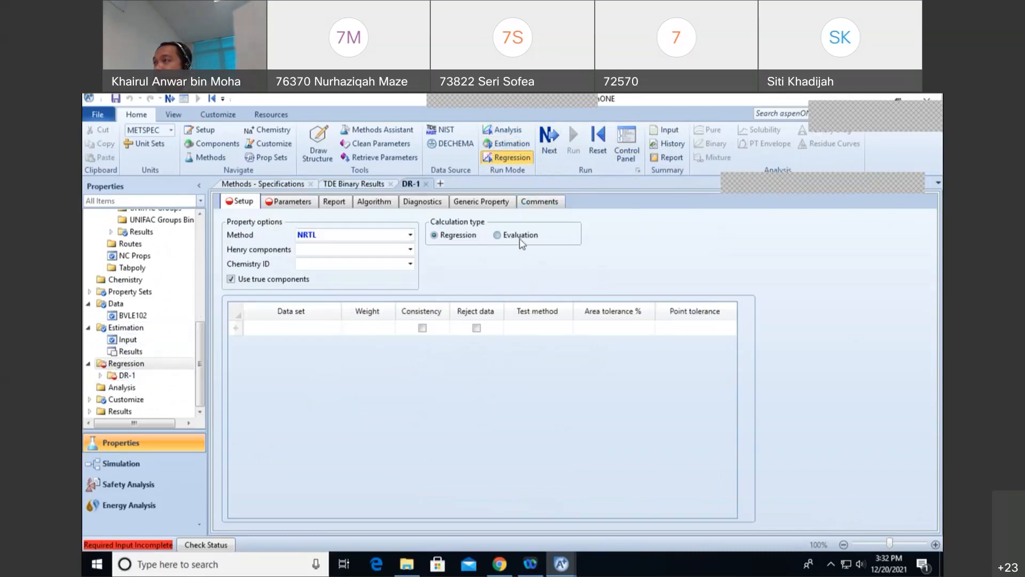
pyautogui.click(325, 328)
pyautogui.click(331, 329)
pyautogui.click(328, 344)
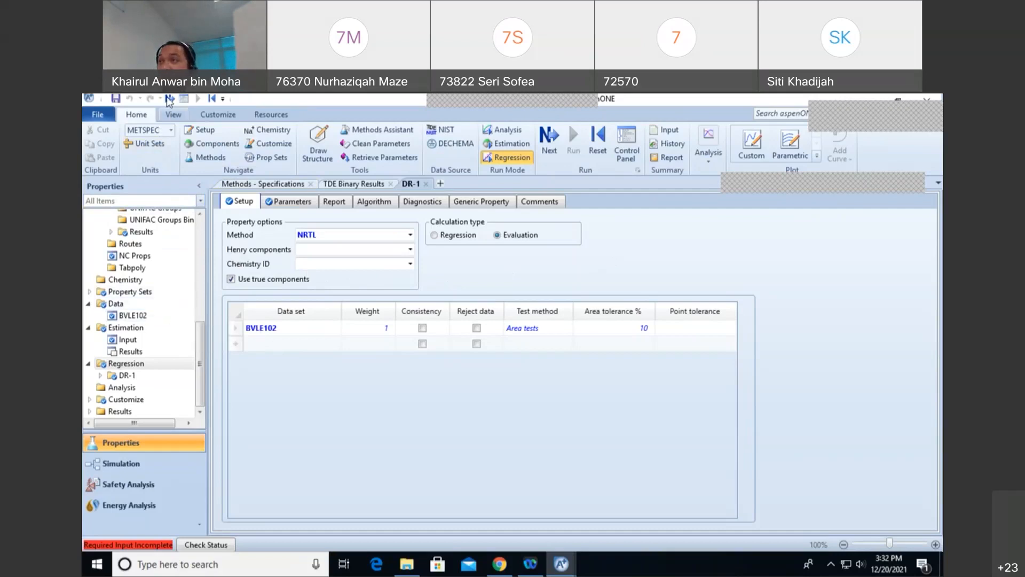
# Step: Complete the required properties input and run the DR-1 data regression case
pyautogui.click(169, 100)
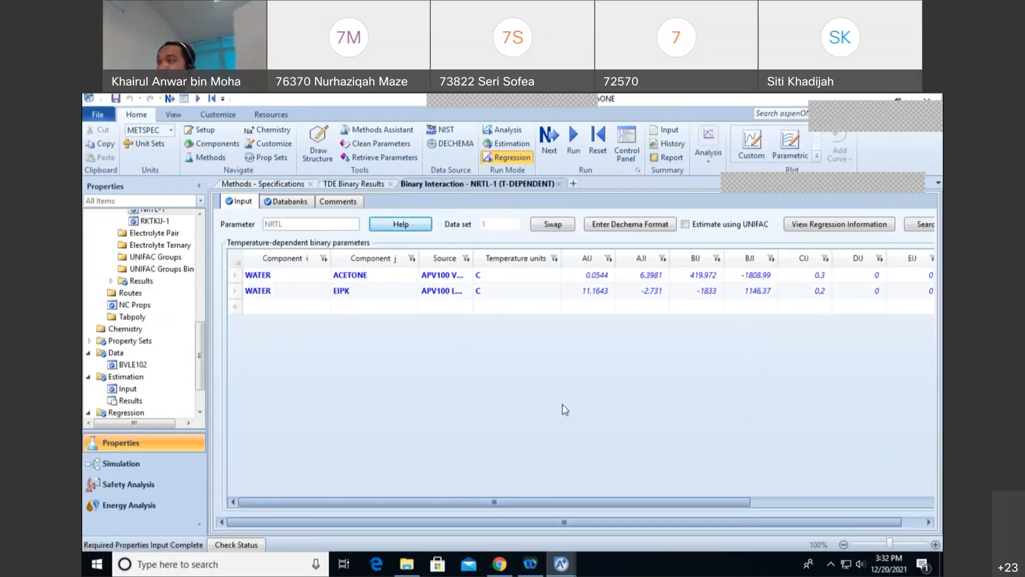
pyautogui.click(169, 99)
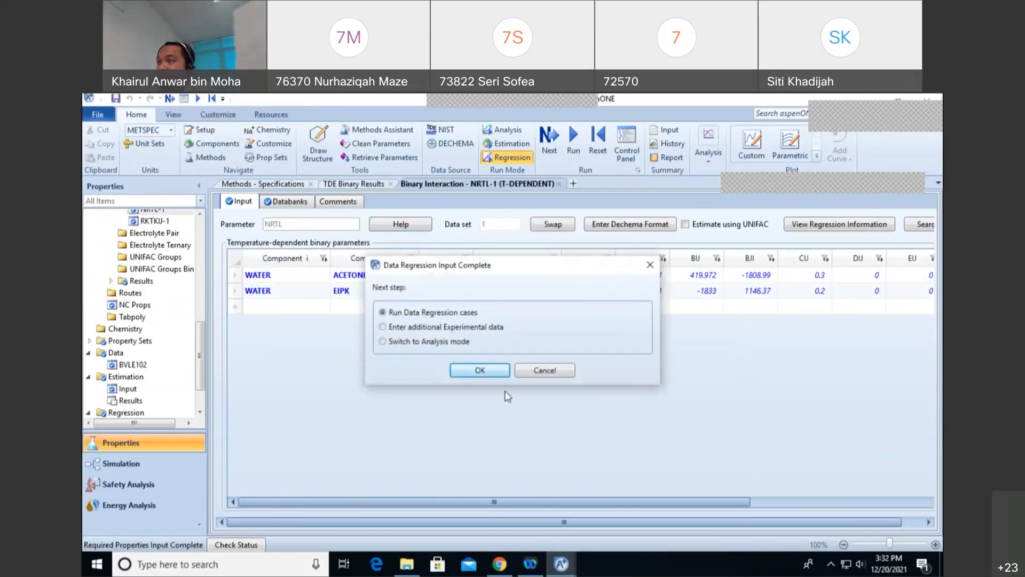
pyautogui.click(491, 370)
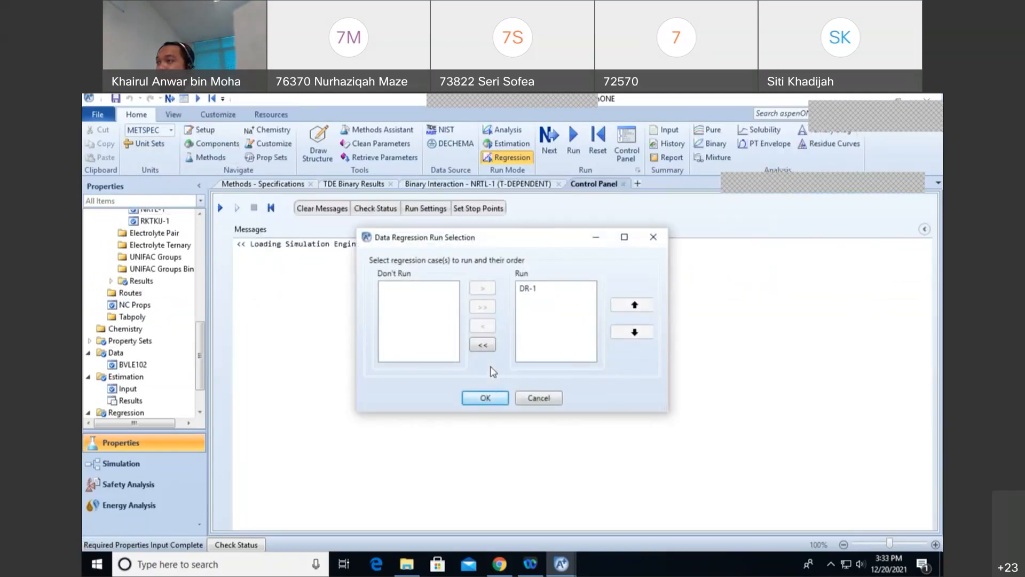
pyautogui.click(486, 398)
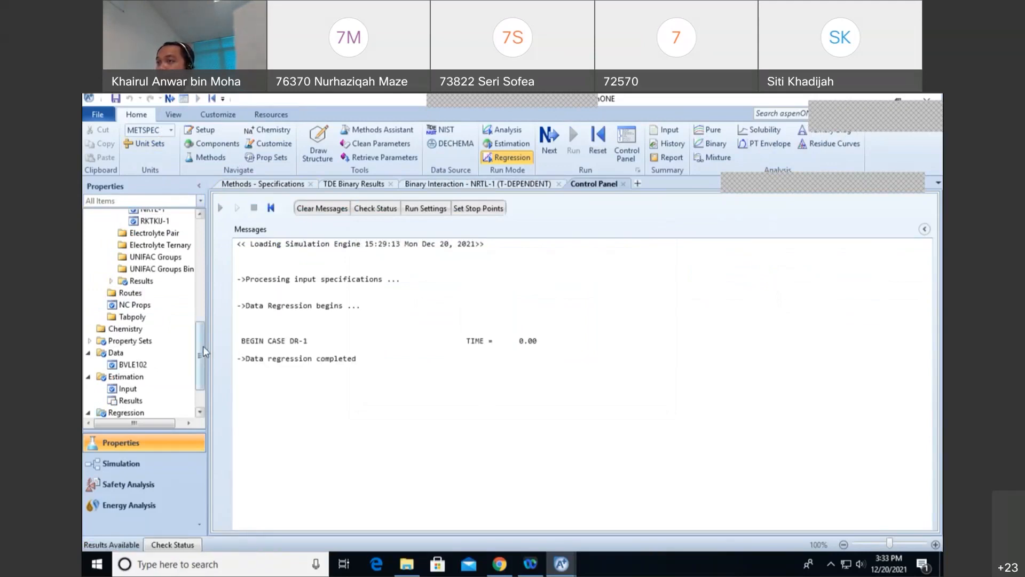
# Step: Review the NRTL-1 binary interaction parameters, the DR-1 regression results and status, and the DR-1 input setup
pyautogui.scroll(5, 155, 371)
pyautogui.doubleClick(153, 370)
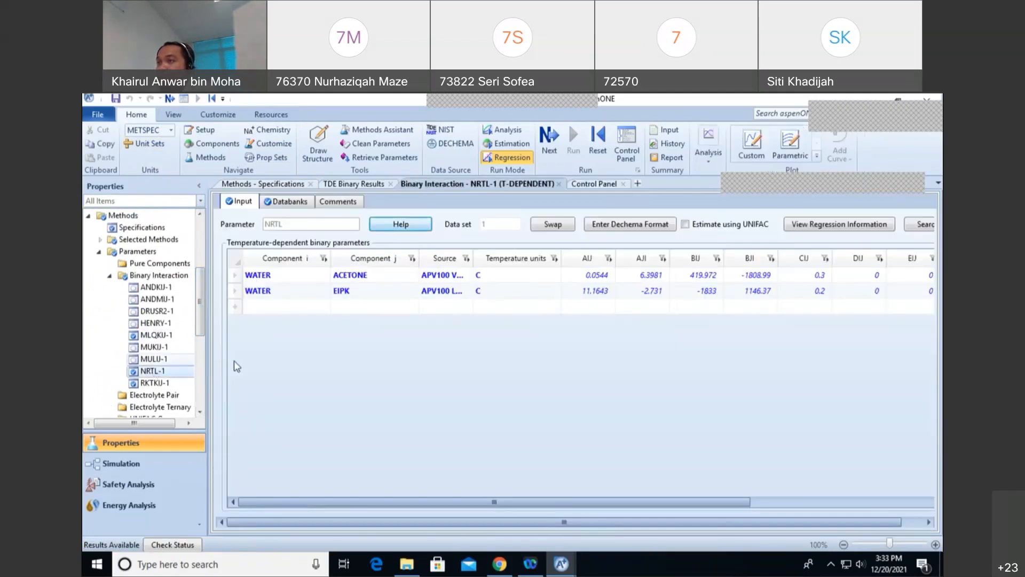
pyautogui.moveTo(204, 301); pyautogui.dragTo(194, 383)
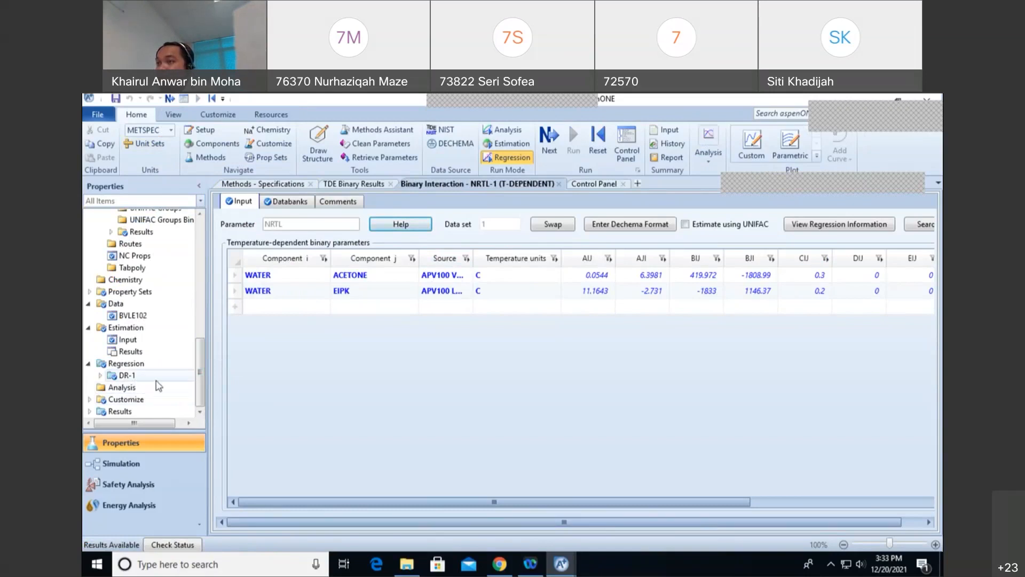
pyautogui.doubleClick(123, 375)
pyautogui.doubleClick(138, 388)
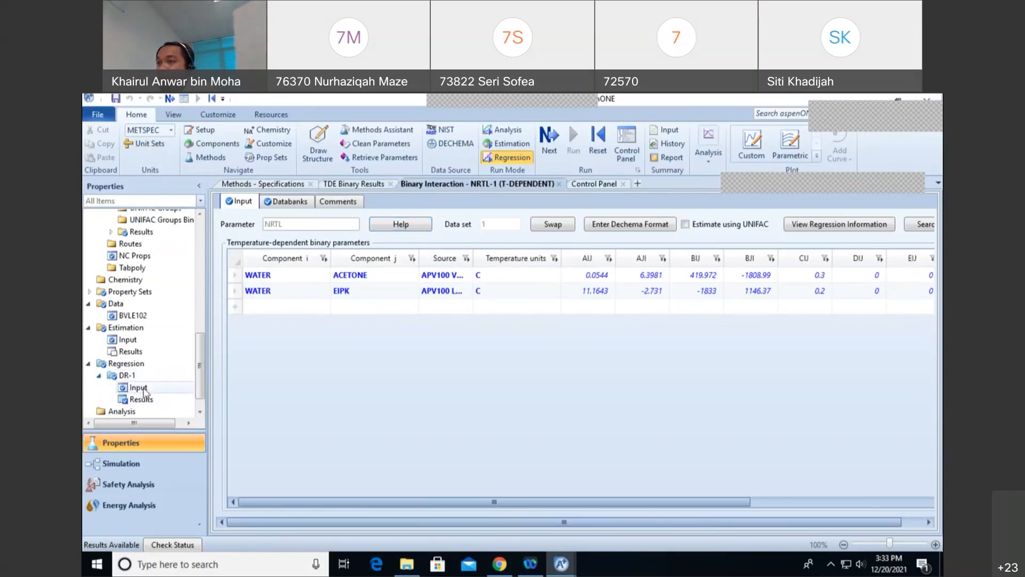
pyautogui.click(144, 397)
pyautogui.click(145, 376)
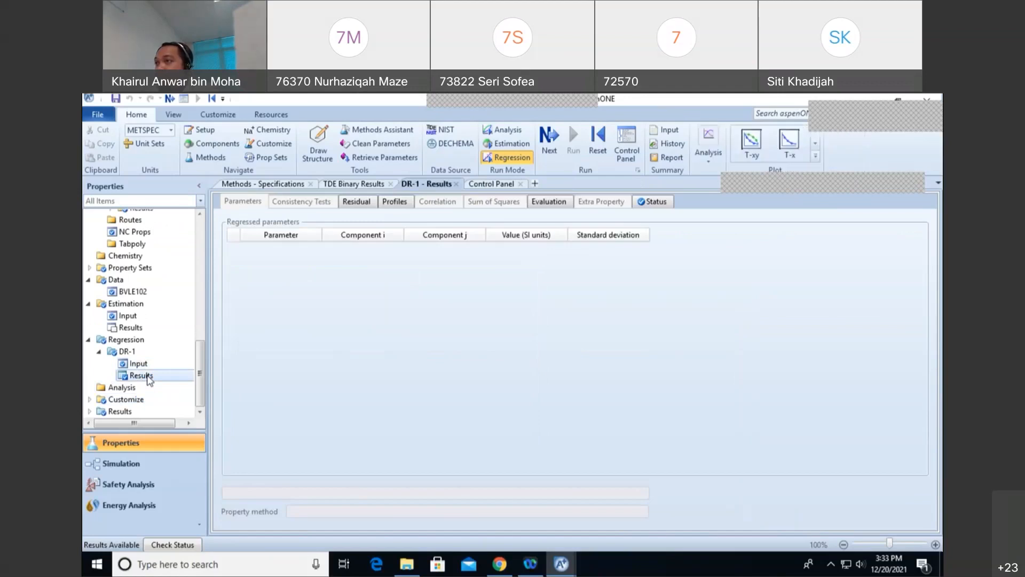
pyautogui.click(654, 202)
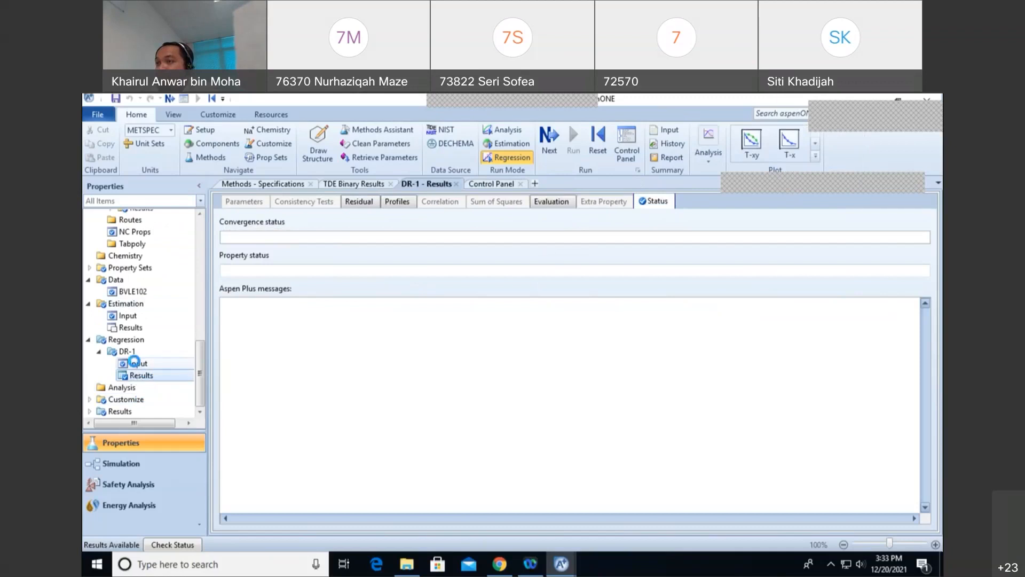
pyautogui.click(137, 364)
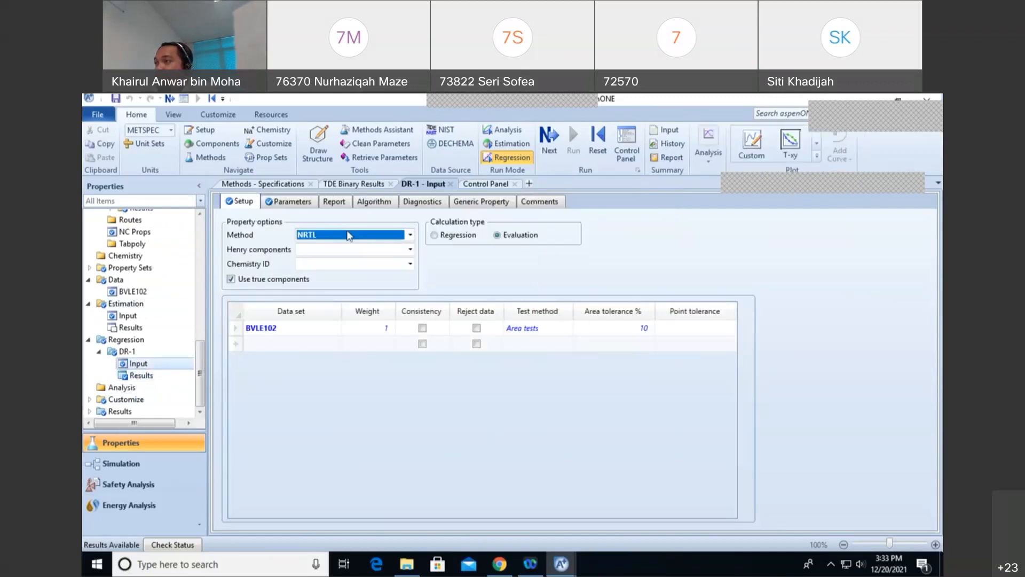
# Step: Switch to the Simulation environment, place a Mixer block on the main flowsheet and name it MIXER
pyautogui.click(135, 471)
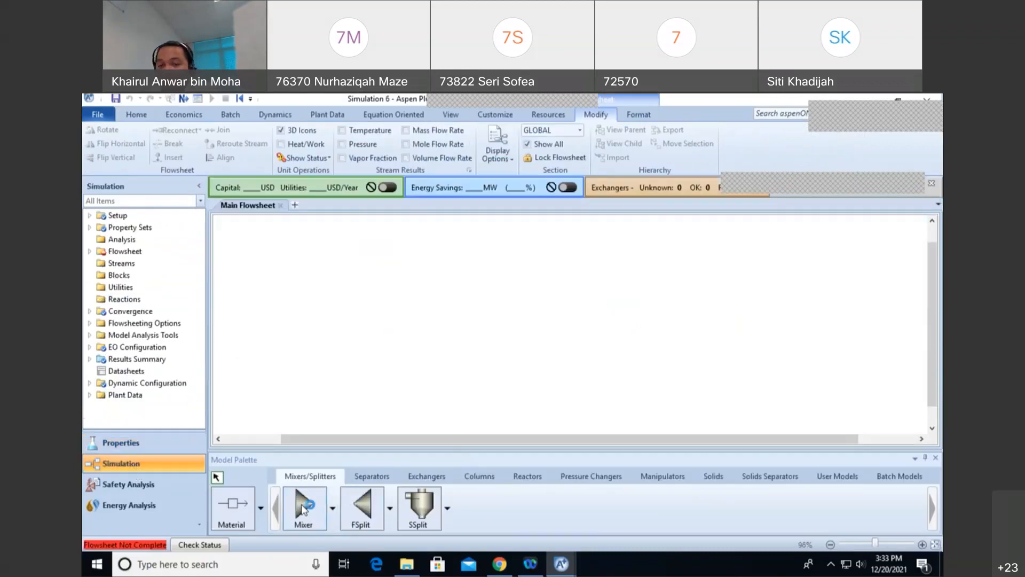
pyautogui.click(309, 508)
pyautogui.click(442, 303)
pyautogui.press('Escape')
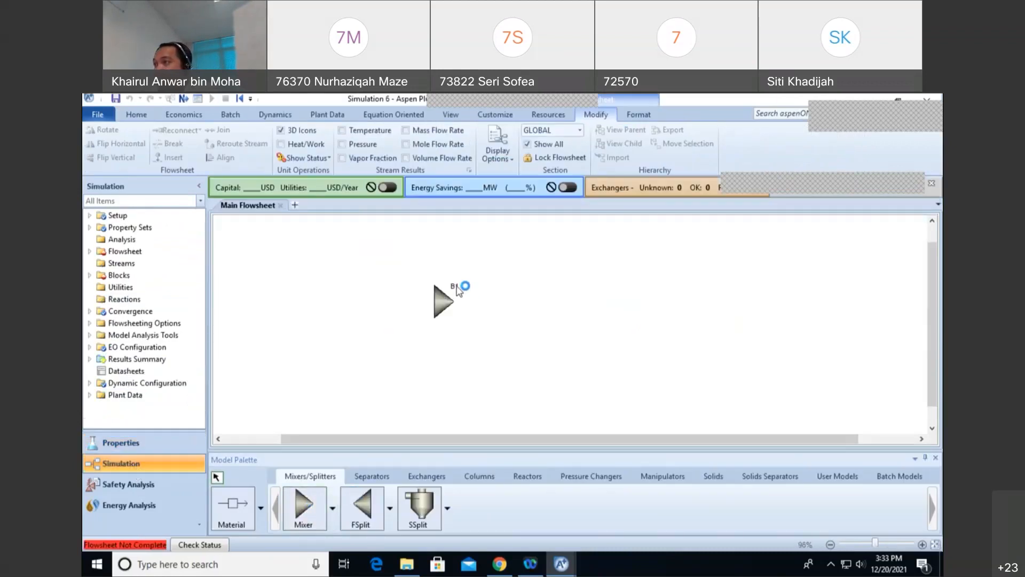
pyautogui.doubleClick(454, 286)
pyautogui.write('NMIXW')
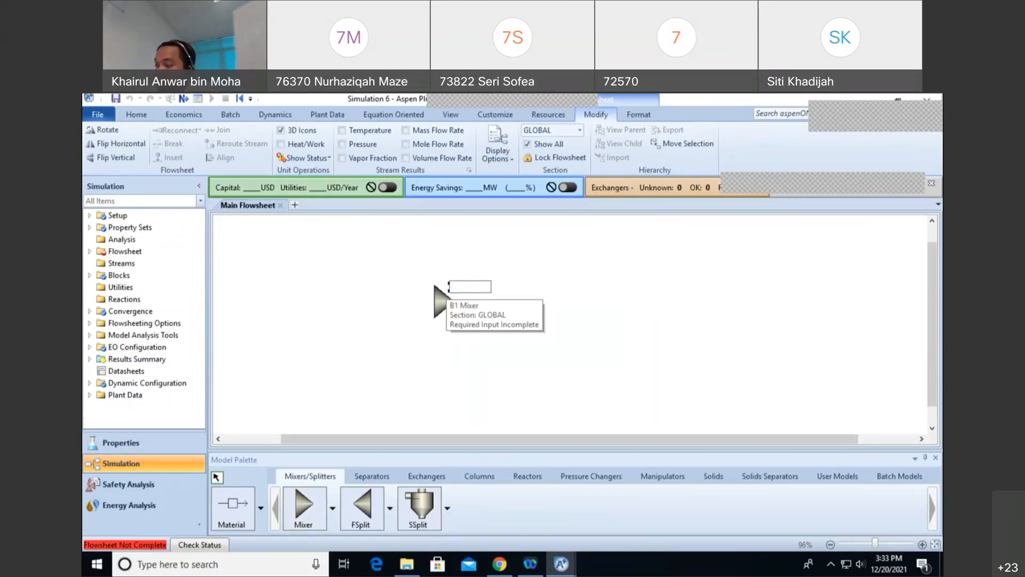
pyautogui.write('IXER')
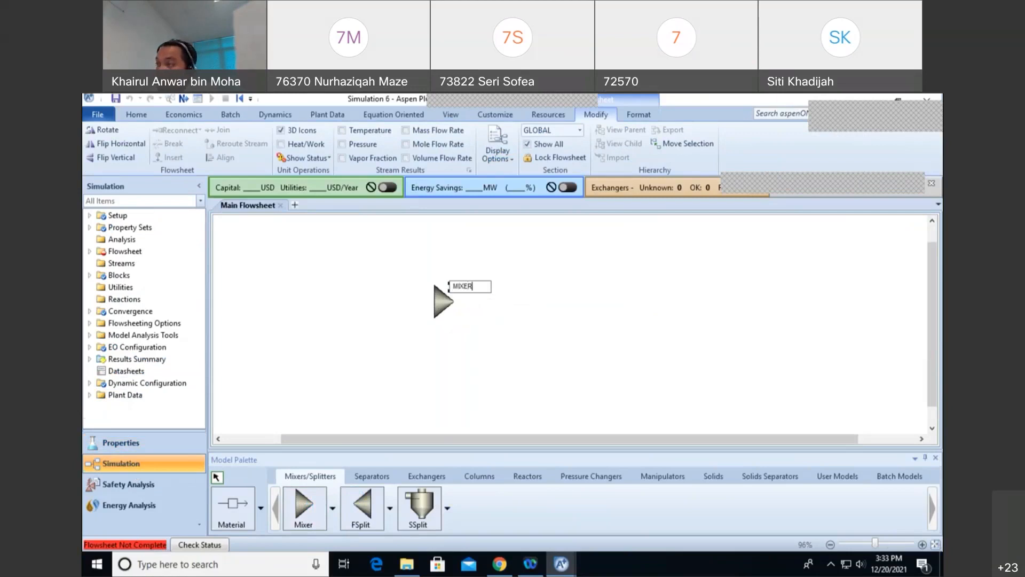
pyautogui.click(310, 322)
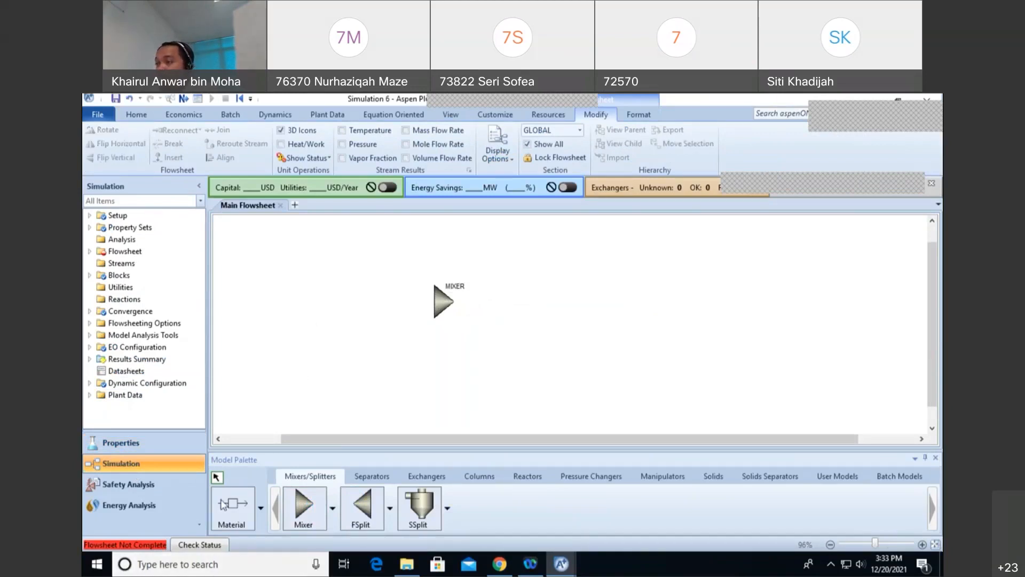
# Step: Connect two material feed streams to the mixer inlet and one material product stream to its outlet
pyautogui.click(231, 503)
pyautogui.click(295, 272)
pyautogui.click(427, 300)
pyautogui.click(427, 300)
pyautogui.click(455, 302)
pyautogui.click(567, 304)
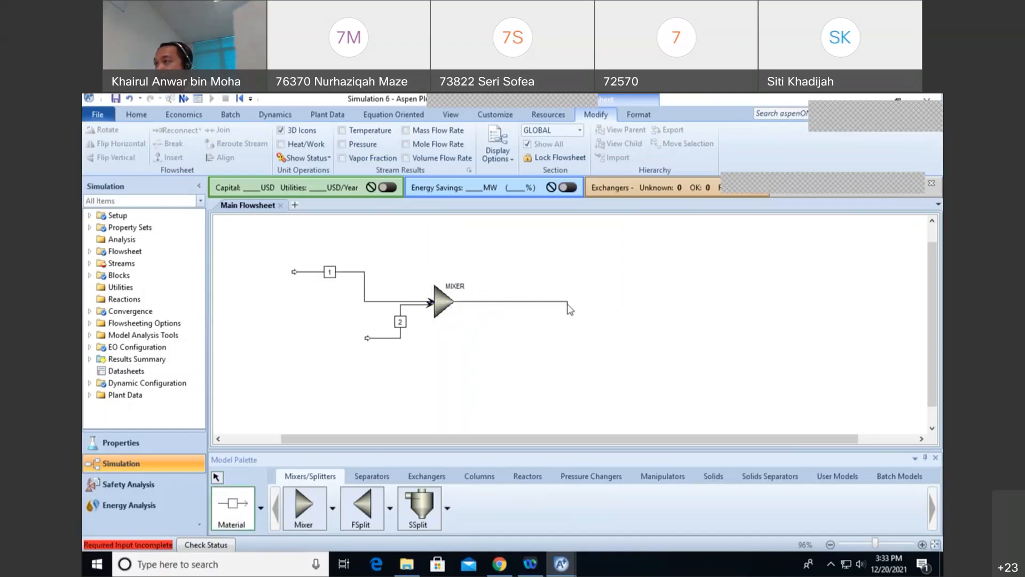
# Step: Rename the upper feed stream H20+ACET
pyautogui.click(331, 272)
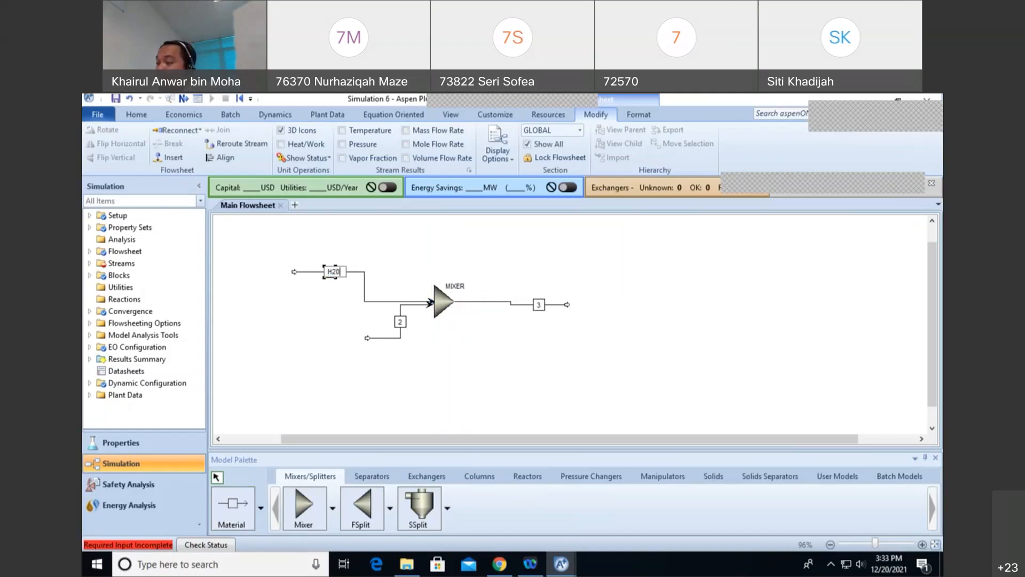
pyautogui.write('H20+')
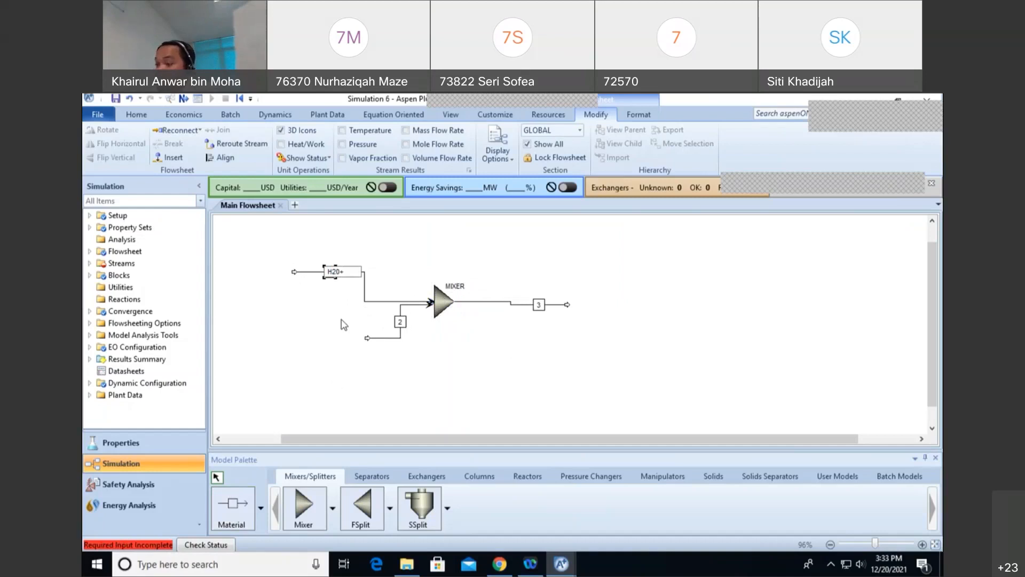
pyautogui.write('ACET')
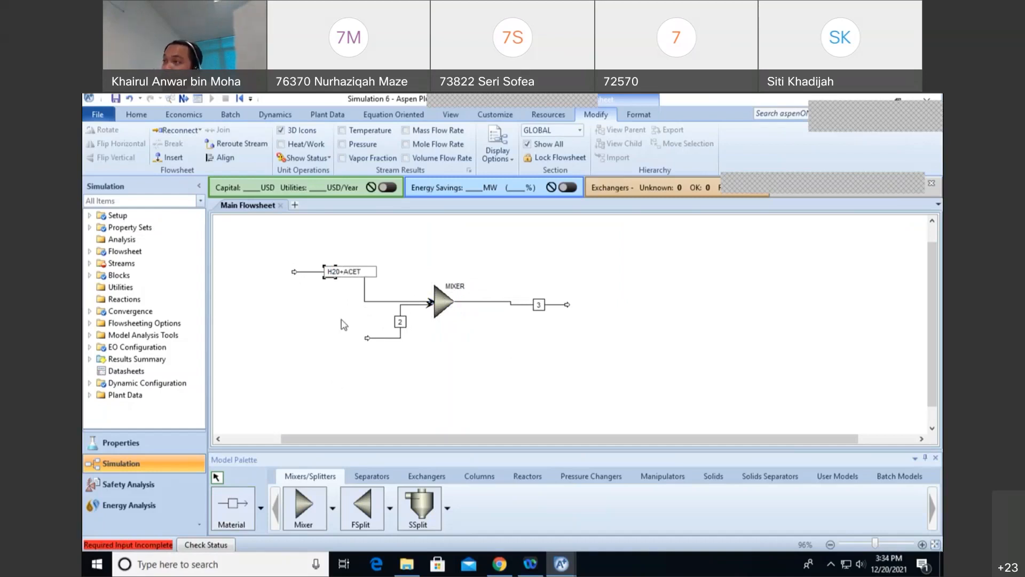
pyautogui.click(439, 343)
# Step: Extend the lower feed stream away from the mixer and rename it EIPK
pyautogui.click(367, 338)
pyautogui.moveTo(368, 338); pyautogui.dragTo(306, 349)
pyautogui.click(341, 349)
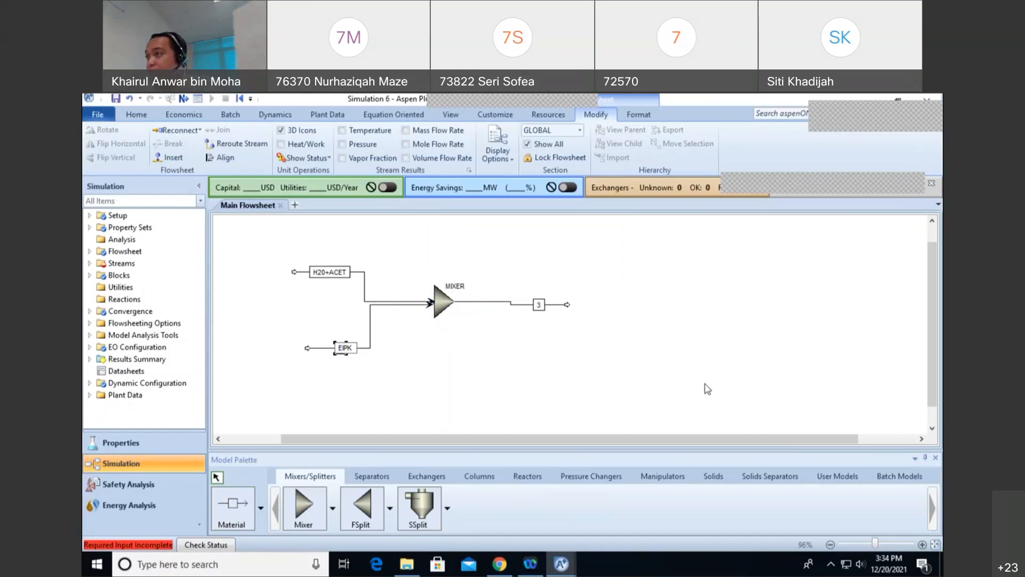
# Step: Rename the mixer's product stream TRI-MIX and move its label in line with the mixer outlet
pyautogui.click(539, 304)
pyautogui.write('TRI-MIX')
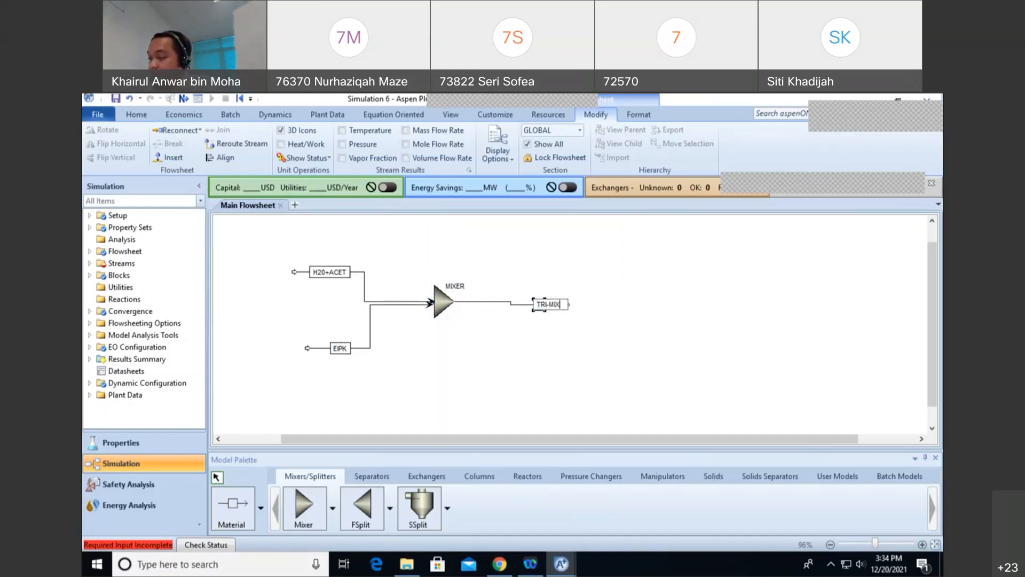
pyautogui.click(559, 332)
pyautogui.moveTo(534, 305); pyautogui.dragTo(500, 302)
pyautogui.click(511, 334)
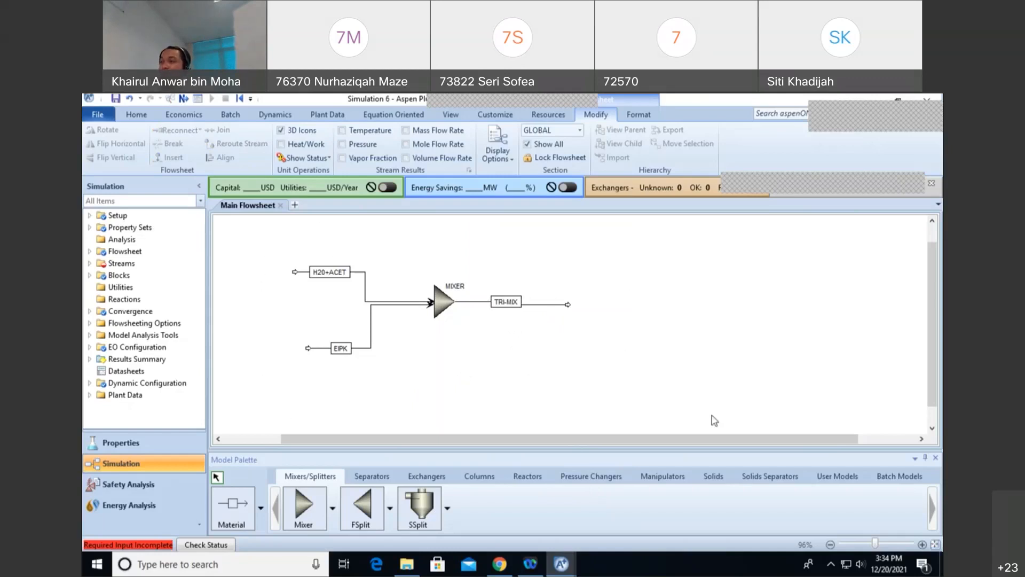
# Step: Specify the EIPK feed stream at 25 C and 1 atm with an EIPK mass flow of 100 kg/hr
pyautogui.moveTo(759, 443); pyautogui.dragTo(632, 445)
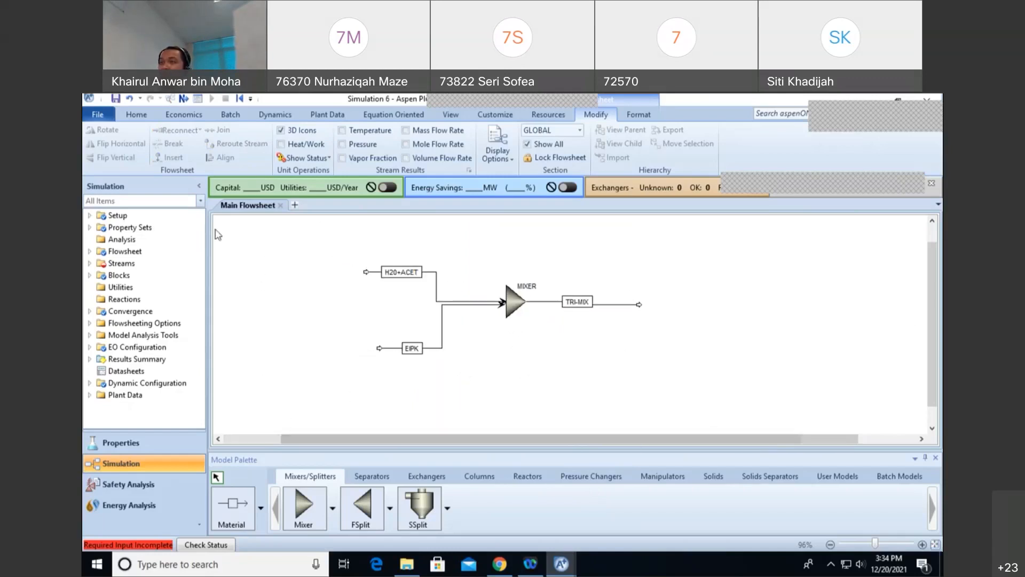
pyautogui.click(143, 117)
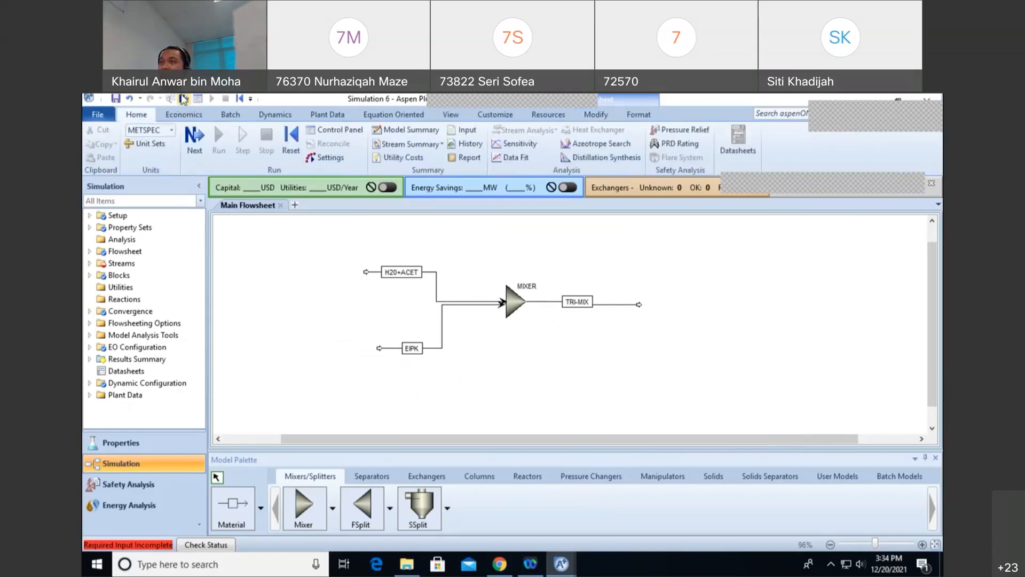
pyautogui.doubleClick(409, 348)
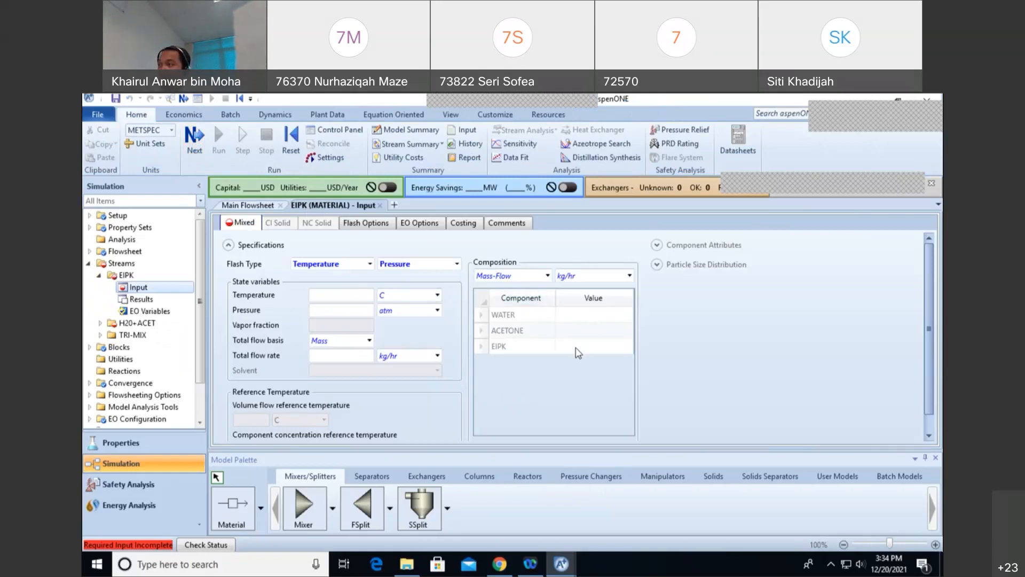
pyautogui.click(578, 350)
pyautogui.write('100')
pyautogui.click(343, 293)
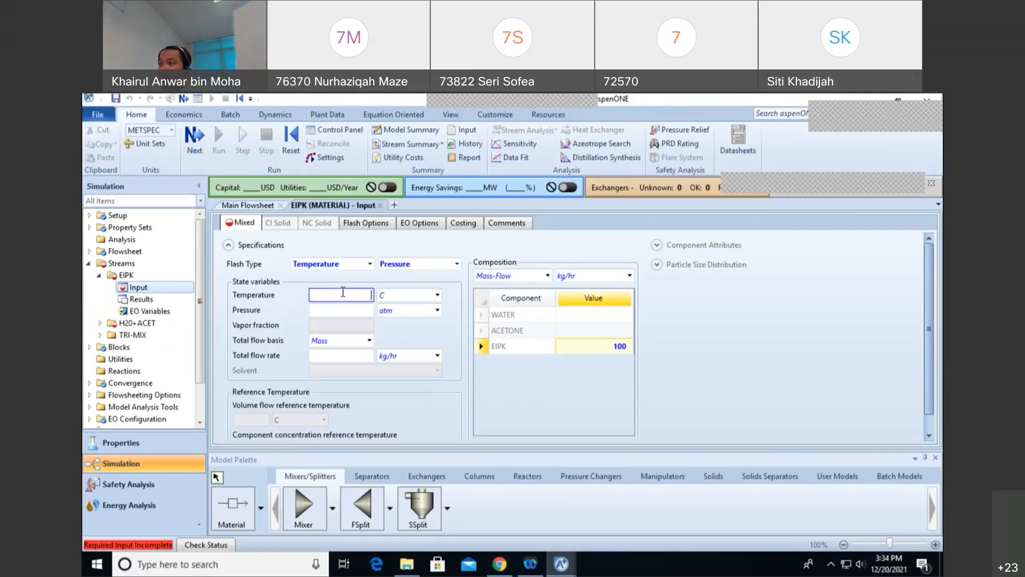
pyautogui.write('25')
pyautogui.click(347, 310)
pyautogui.write('1')
pyautogui.click(810, 338)
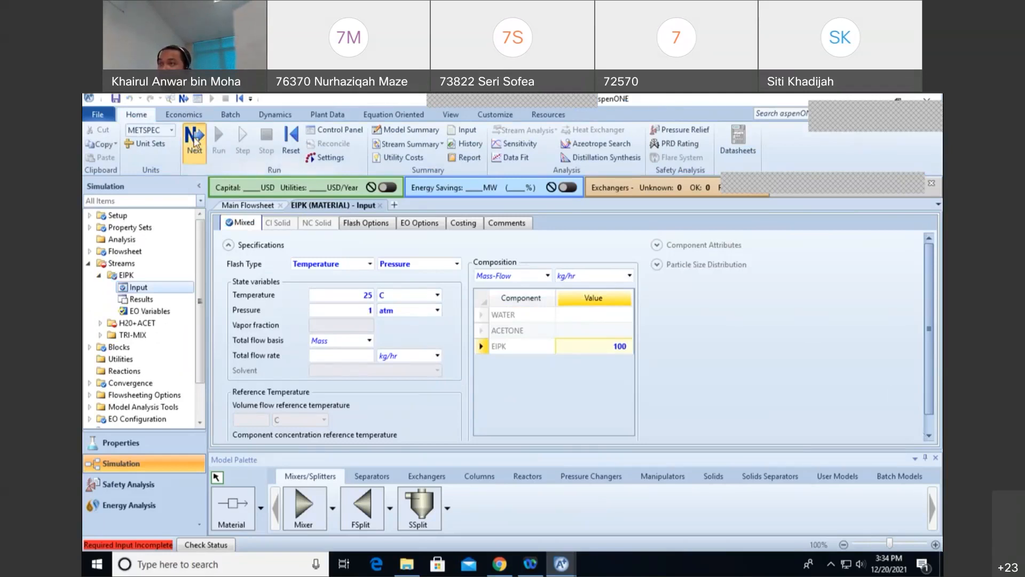
# Step: Specify the H20+ACET feed stream at 25 C and 1 atm with 50 kg/hr water and 50 kg/hr acetone
pyautogui.click(194, 140)
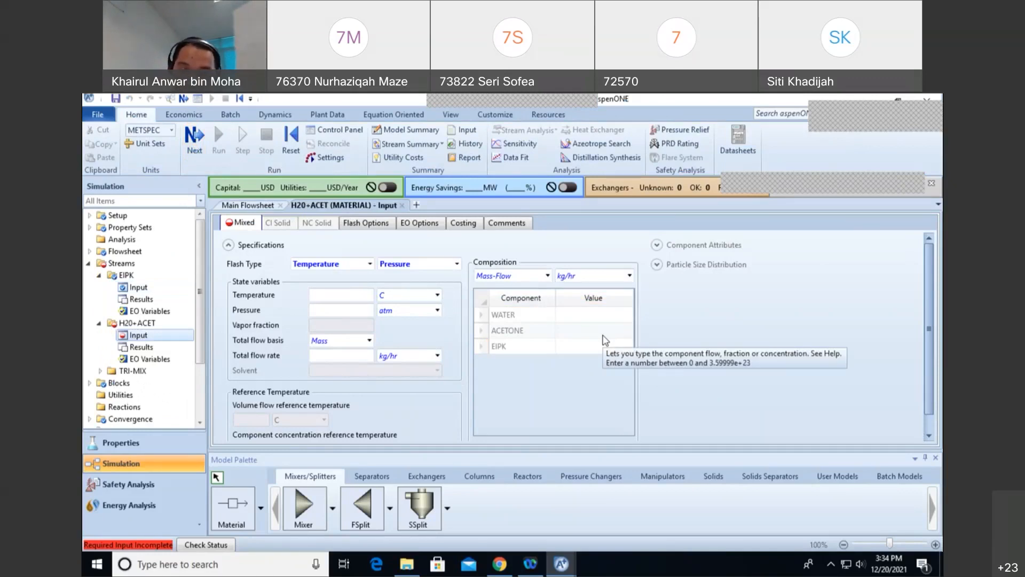
pyautogui.click(587, 315)
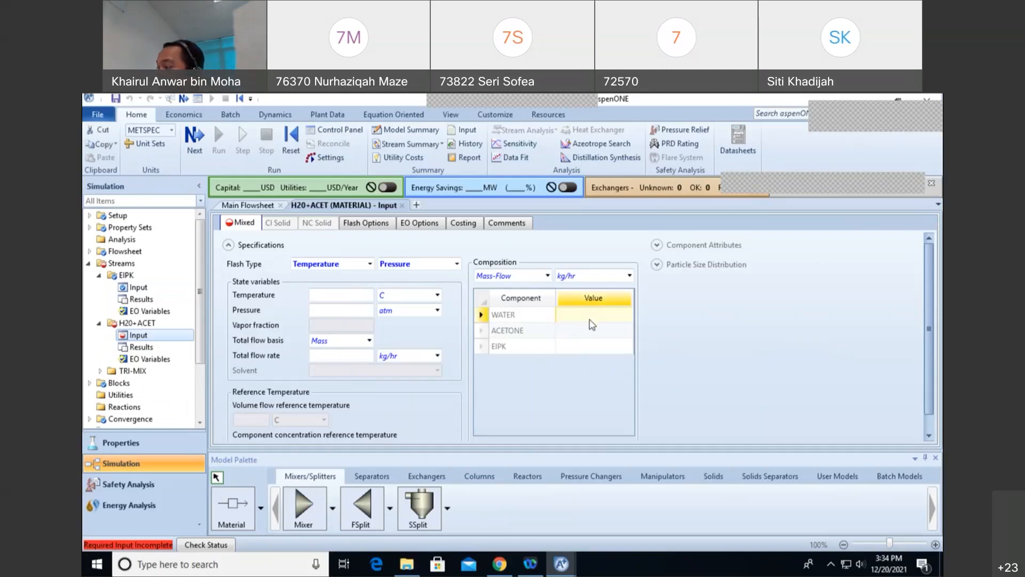
pyautogui.write('50')
pyautogui.click(602, 333)
pyautogui.write('50')
pyautogui.click(351, 298)
pyautogui.write('25')
pyautogui.click(354, 310)
pyautogui.write('1')
pyautogui.click(717, 351)
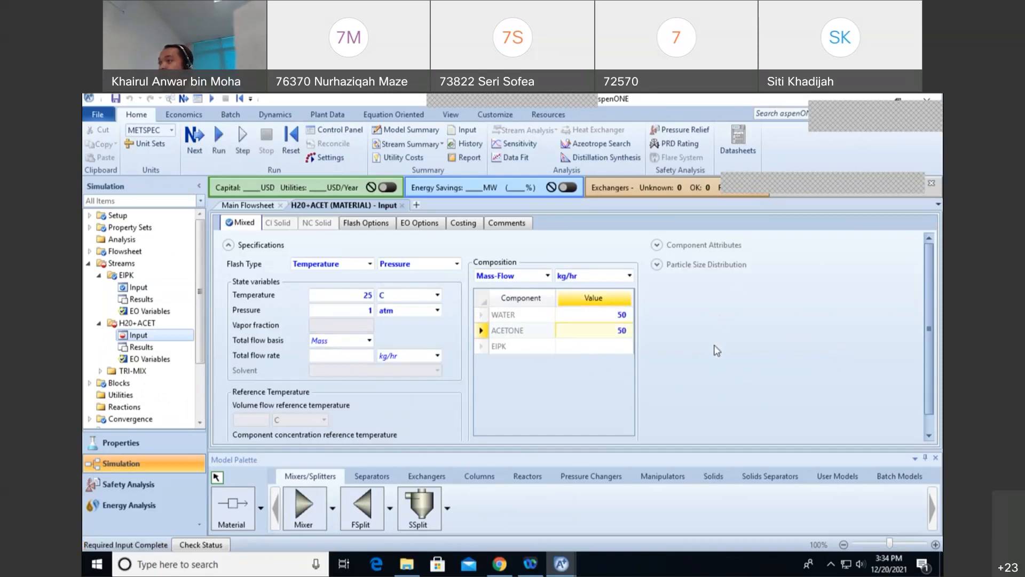
# Step: Run the simulation and check the run messages for warnings and errors
pyautogui.click(194, 145)
pyautogui.click(590, 351)
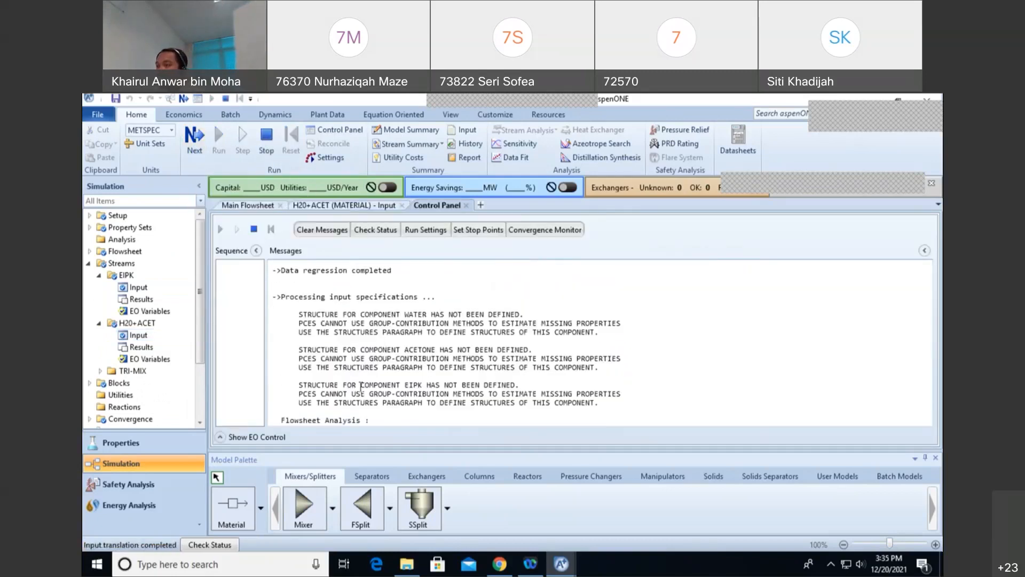
pyautogui.moveTo(327, 368); pyautogui.dragTo(627, 401)
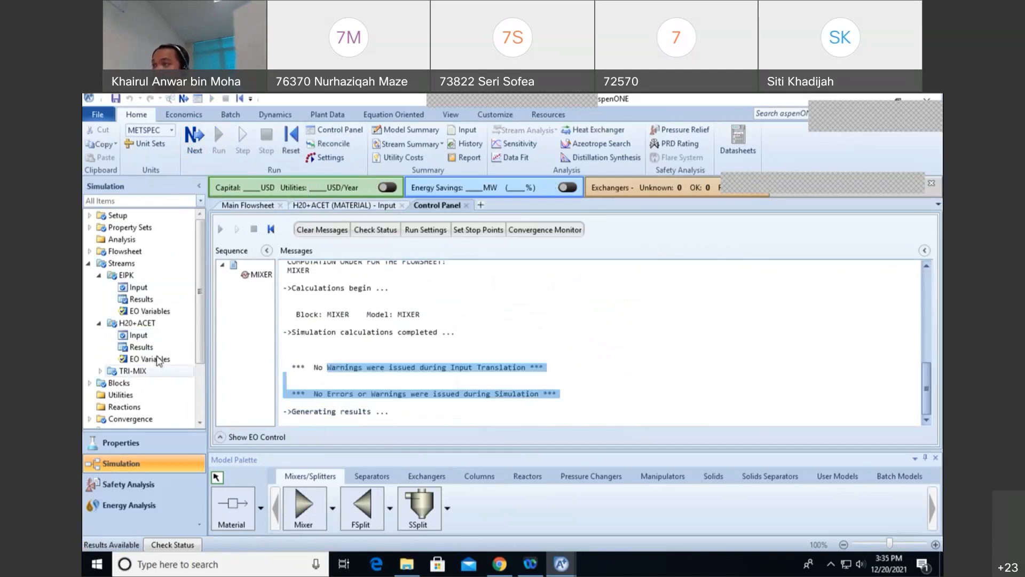
# Step: Open the stream results summary and expand the component mass flows for EIPK, H20+ACET and TRI-MIX
pyautogui.scroll(-3, 136, 391)
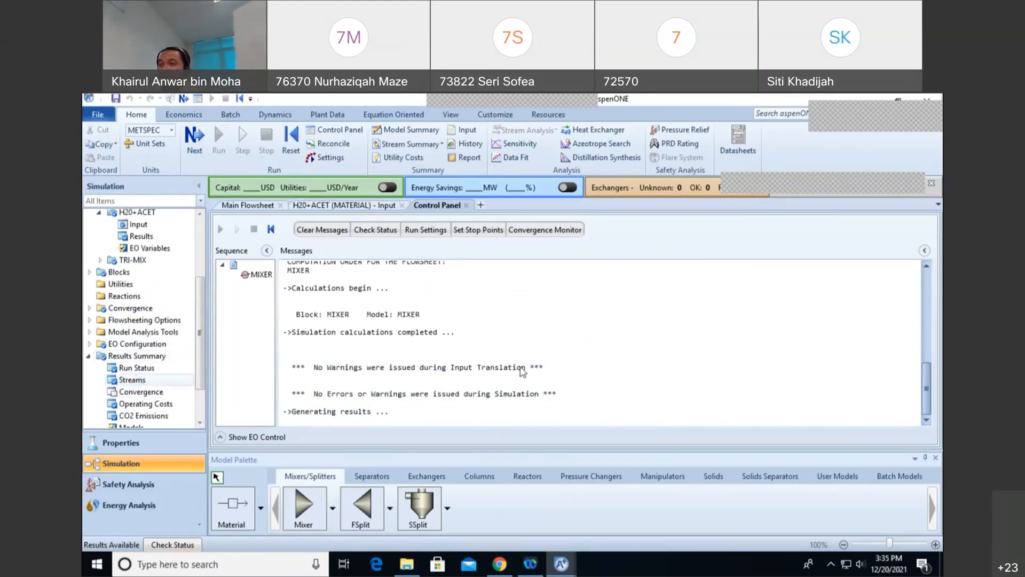
pyautogui.scroll(-6, 499, 342)
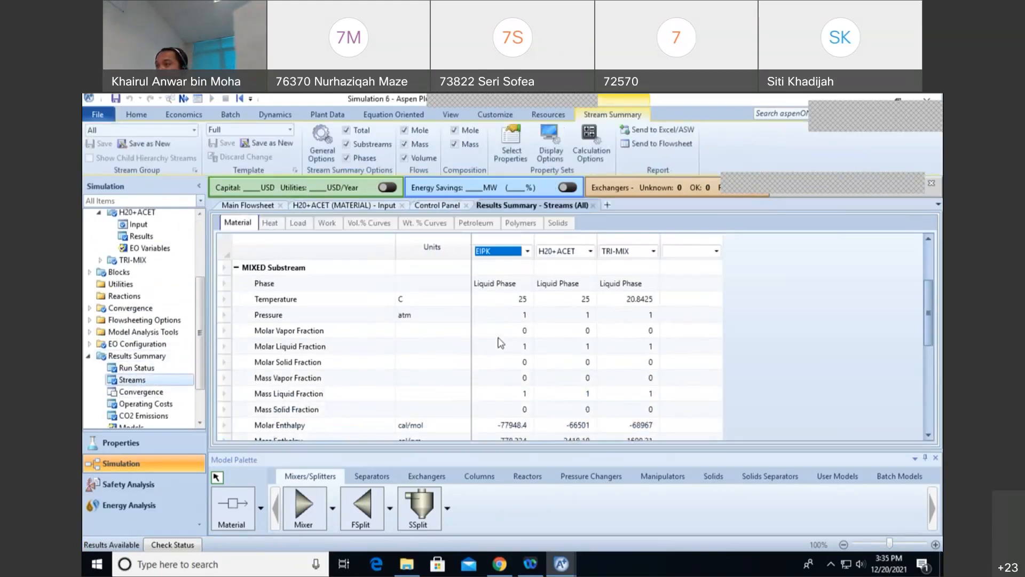
pyautogui.scroll(-1, 499, 342)
pyautogui.click(248, 362)
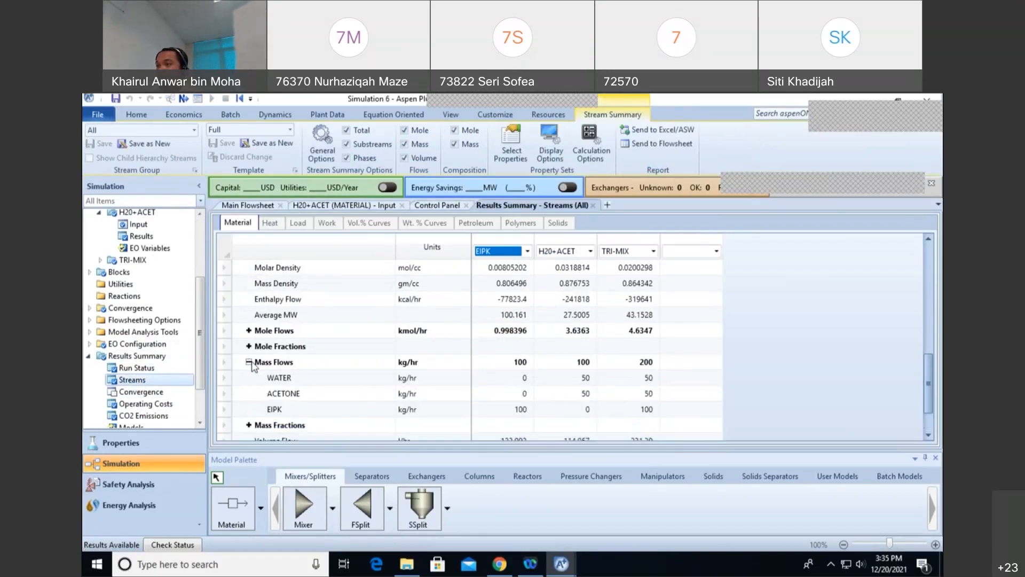
# Step: Review the TRI-MIX component mass flows and expand the mass fractions for all three streams
pyautogui.scroll(-2, 255, 368)
pyautogui.click(648, 331)
pyautogui.click(647, 346)
pyautogui.click(653, 363)
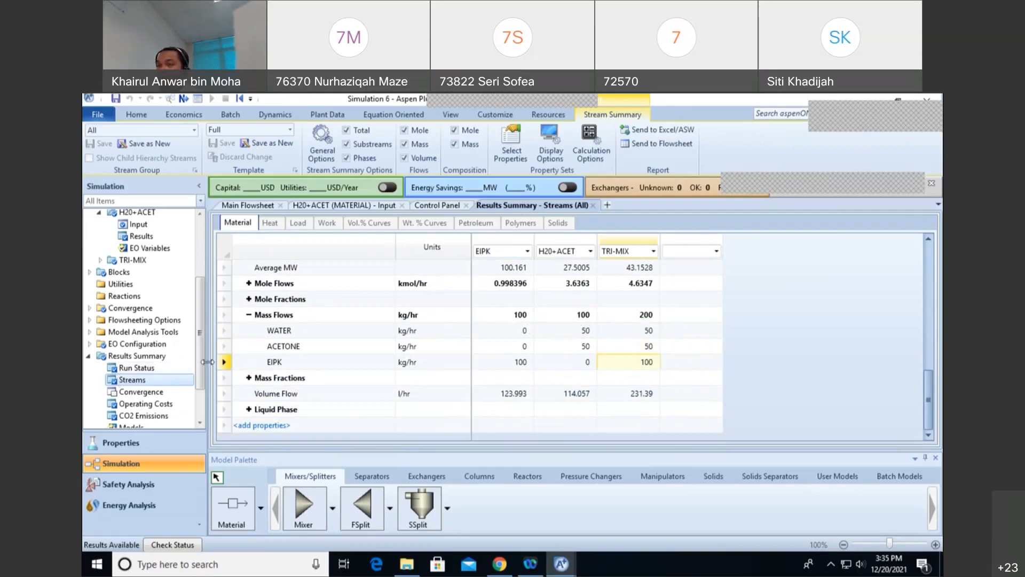
pyautogui.moveTo(200, 338); pyautogui.dragTo(202, 379)
pyautogui.click(636, 316)
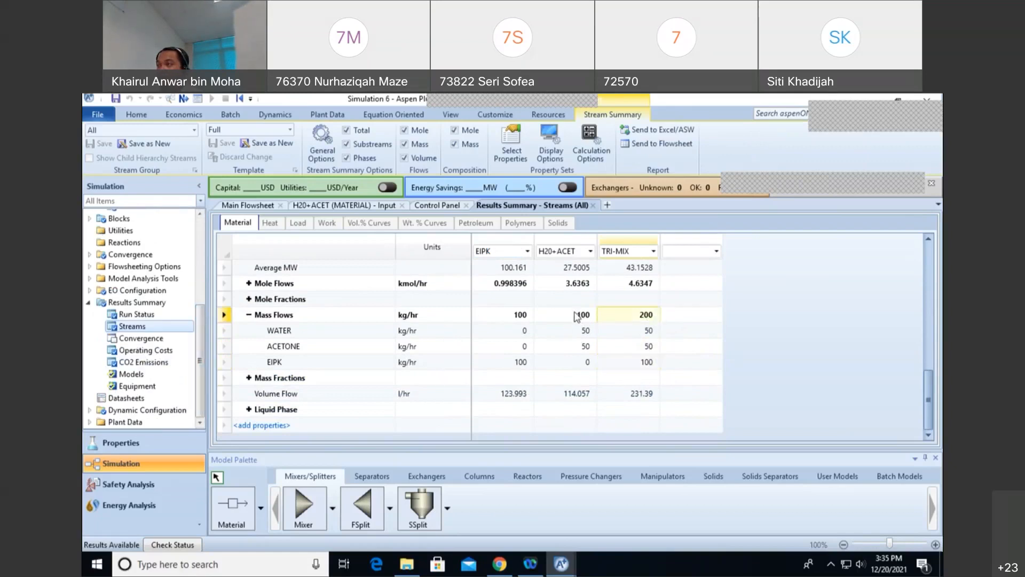
pyautogui.click(251, 379)
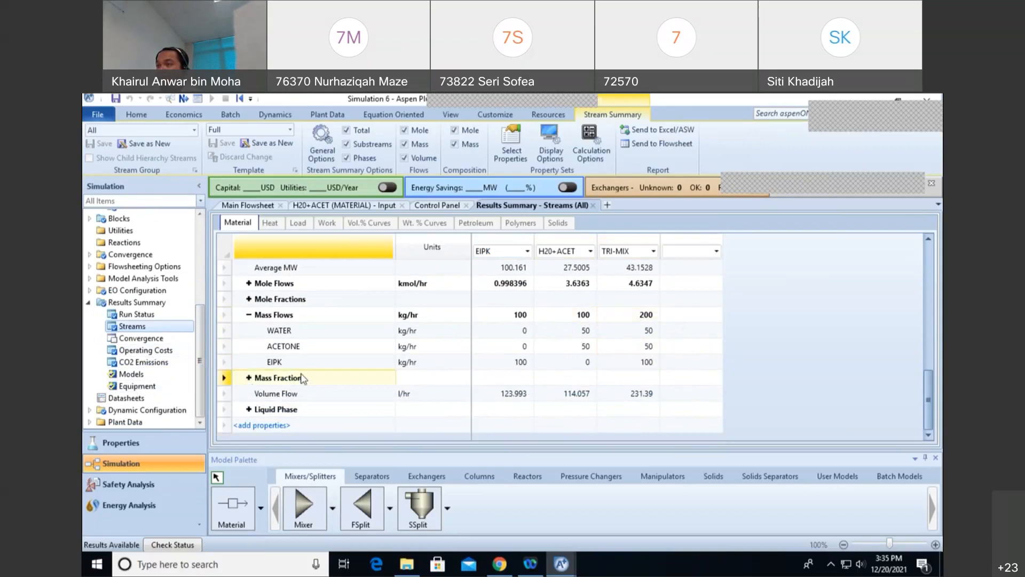
pyautogui.click(249, 377)
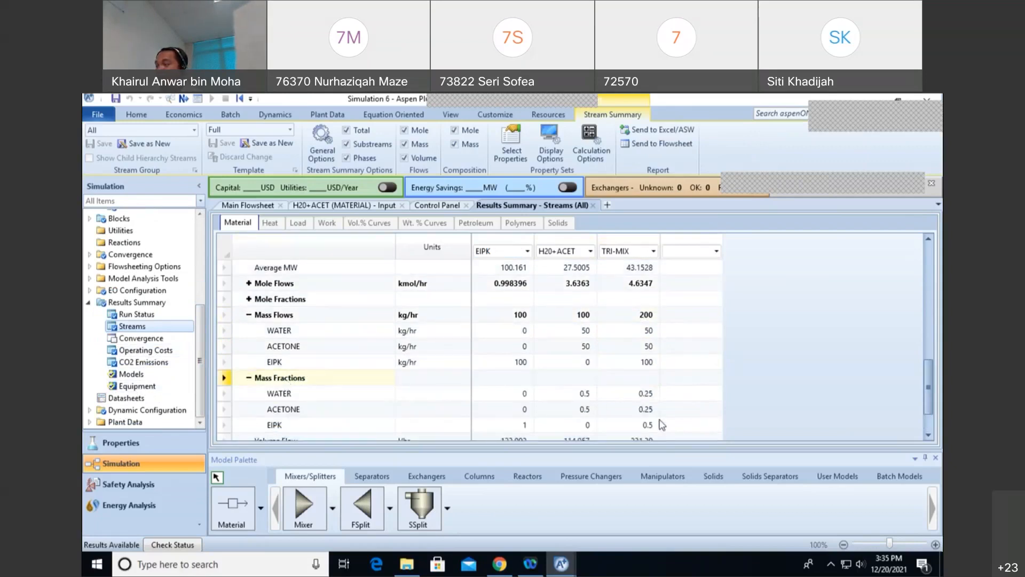
# Step: Run an azeotrope search on water, acetone and EIPK with NRTL at 101325 N/SQM and read through the azeotrope report
pyautogui.click(137, 115)
pyautogui.click(603, 144)
pyautogui.click(412, 235)
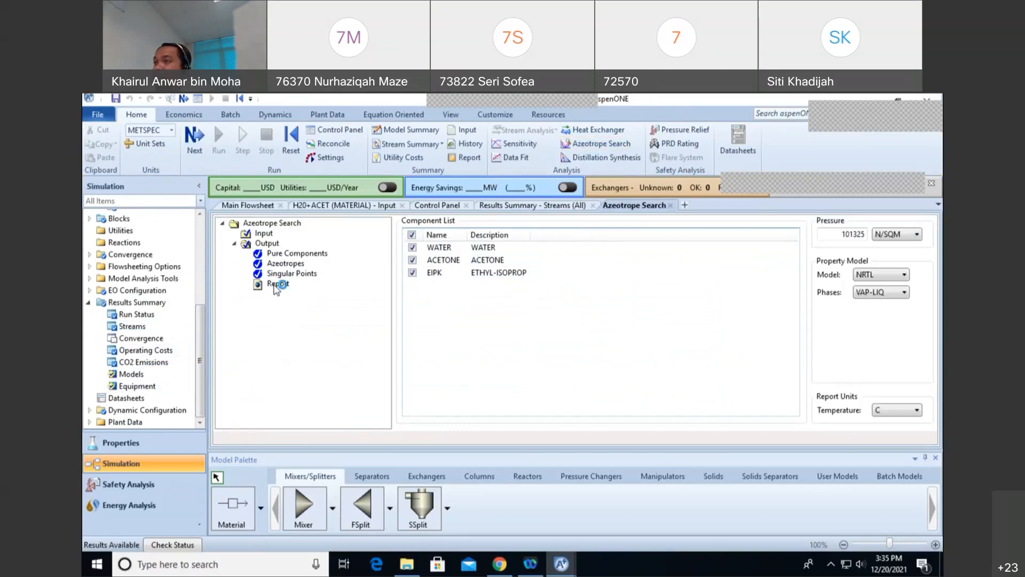
pyautogui.click(277, 284)
pyautogui.scroll(-3, 897, 352)
pyautogui.scroll(3, 896, 352)
pyautogui.scroll(-3, 903, 348)
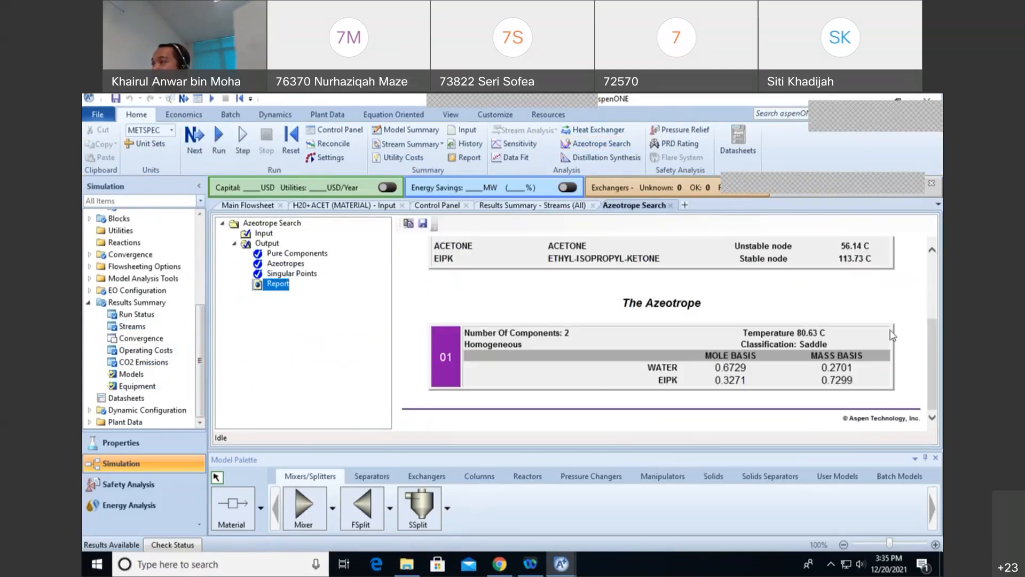
pyautogui.scroll(1, 817, 325)
pyautogui.scroll(-1, 821, 323)
pyautogui.moveTo(933, 347)
pyautogui.mouseDown()
pyautogui.moveTo(935, 311)
pyautogui.moveTo(939, 353)
pyautogui.mouseUp()
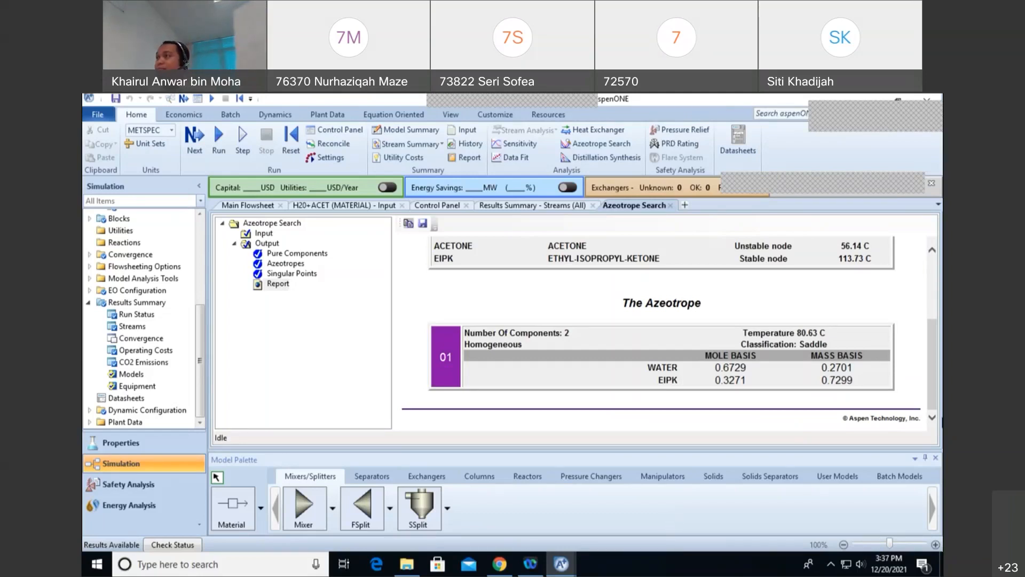
# Step: Review the component list and the global property method specifications in the Properties environment
pyautogui.click(121, 447)
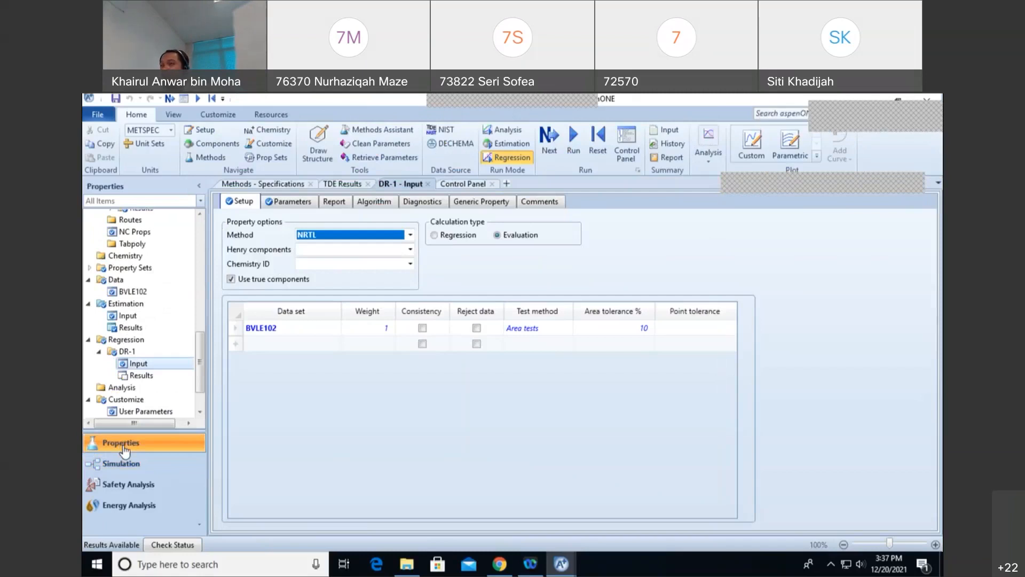
pyautogui.moveTo(198, 354); pyautogui.dragTo(198, 242)
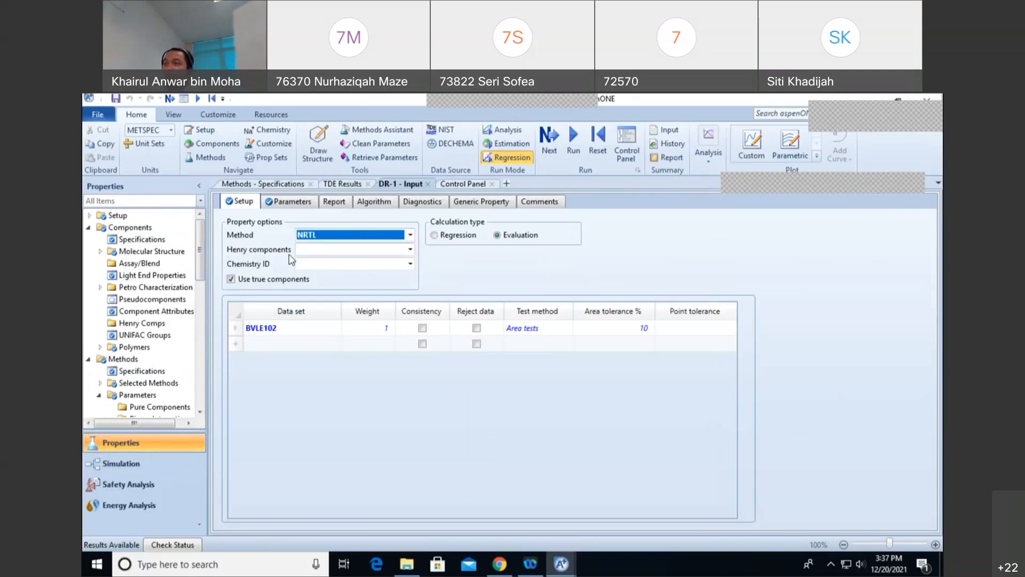
pyautogui.click(145, 239)
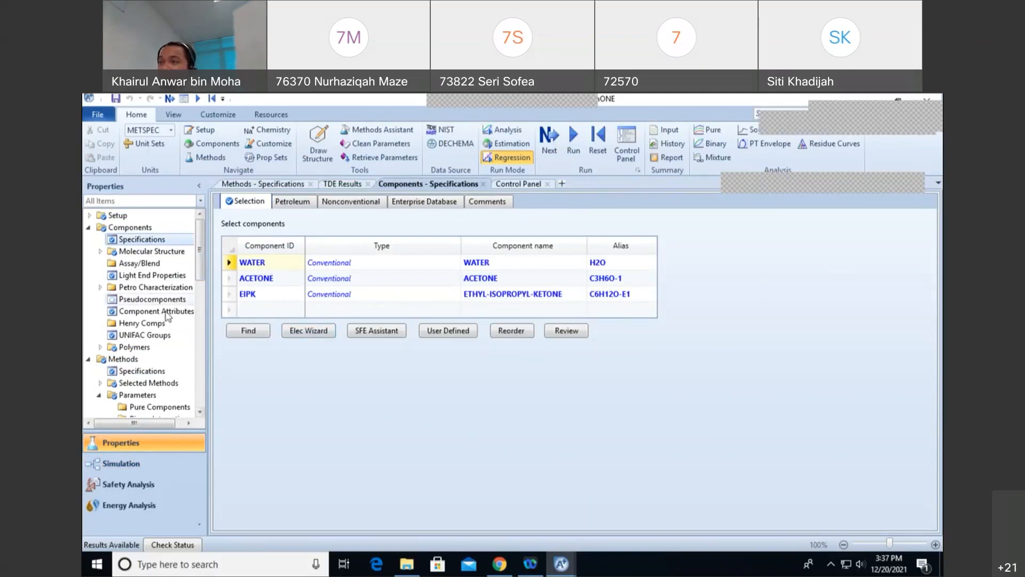
pyautogui.scroll(-2, 199, 270)
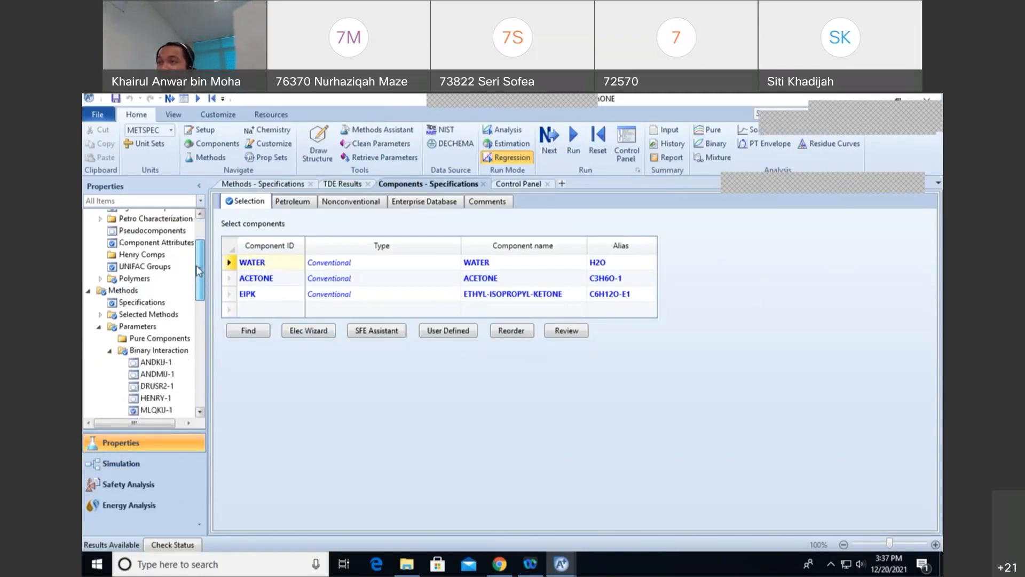
pyautogui.click(140, 303)
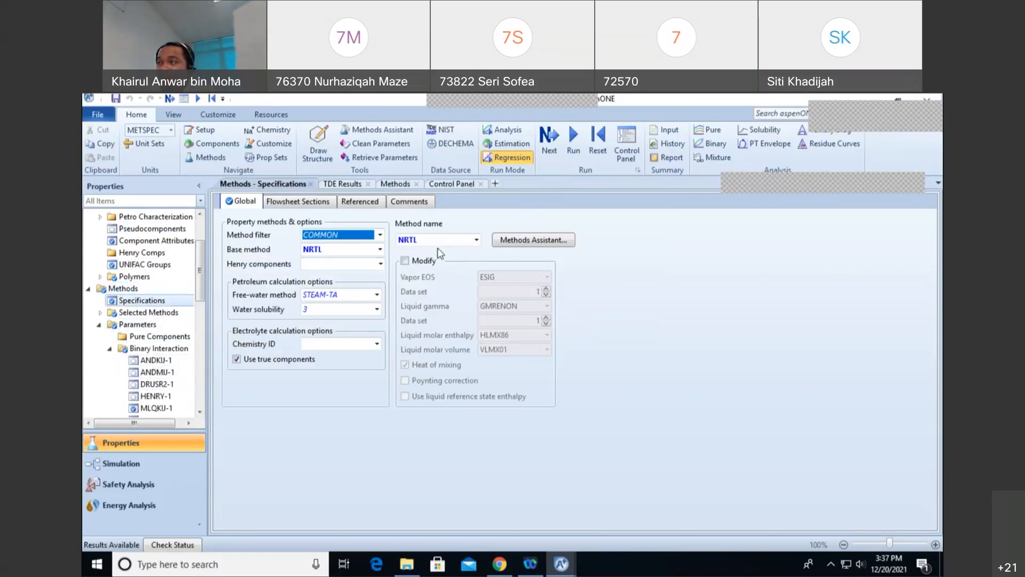
pyautogui.click(476, 240)
pyautogui.click(475, 242)
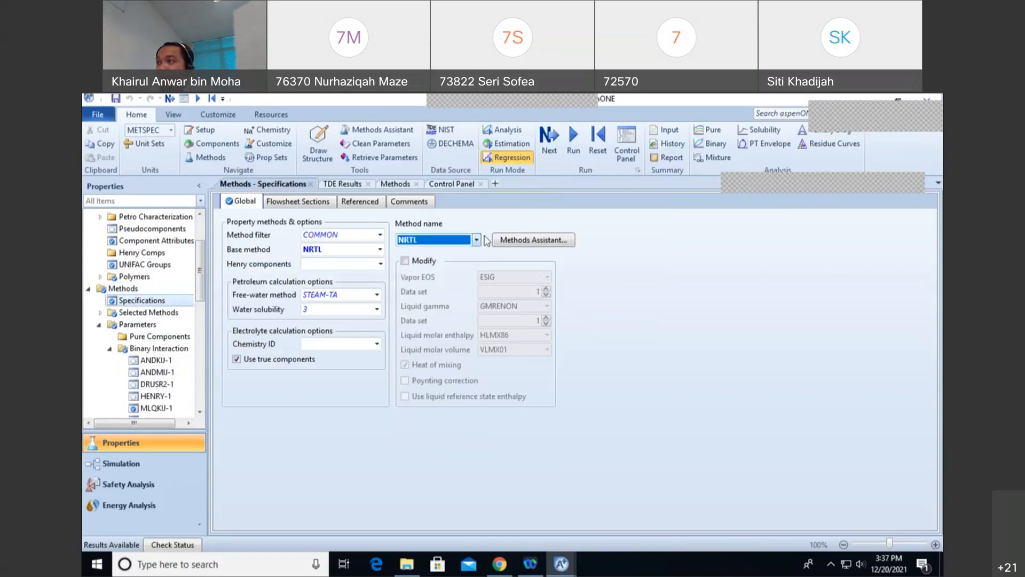
# Step: Examine the NRTL-1 binary interaction parameters, switching Estimate using UNIFAC on and back off
pyautogui.moveTo(203, 283); pyautogui.dragTo(199, 312)
pyautogui.click(152, 339)
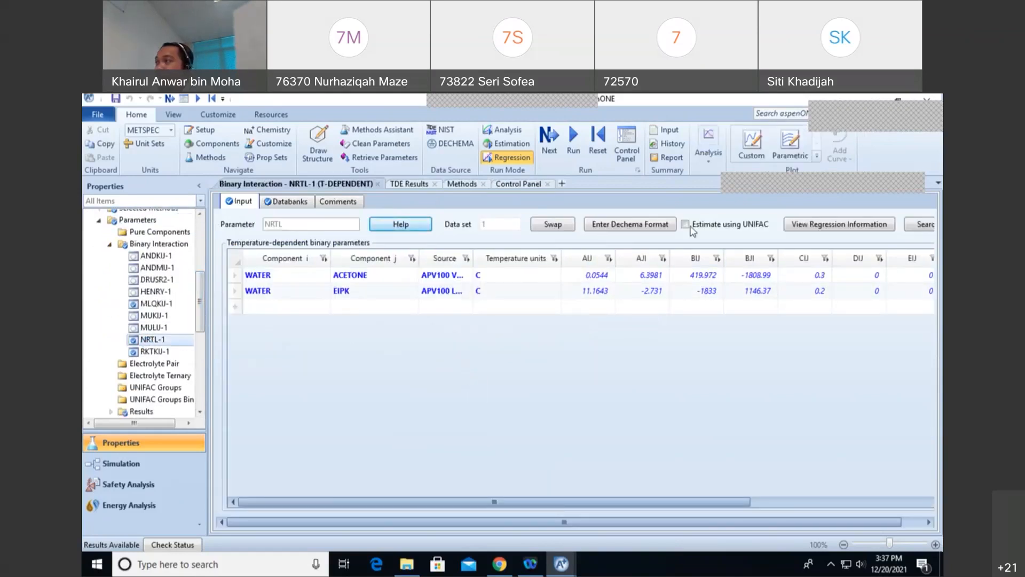
pyautogui.moveTo(198, 311); pyautogui.dragTo(201, 323)
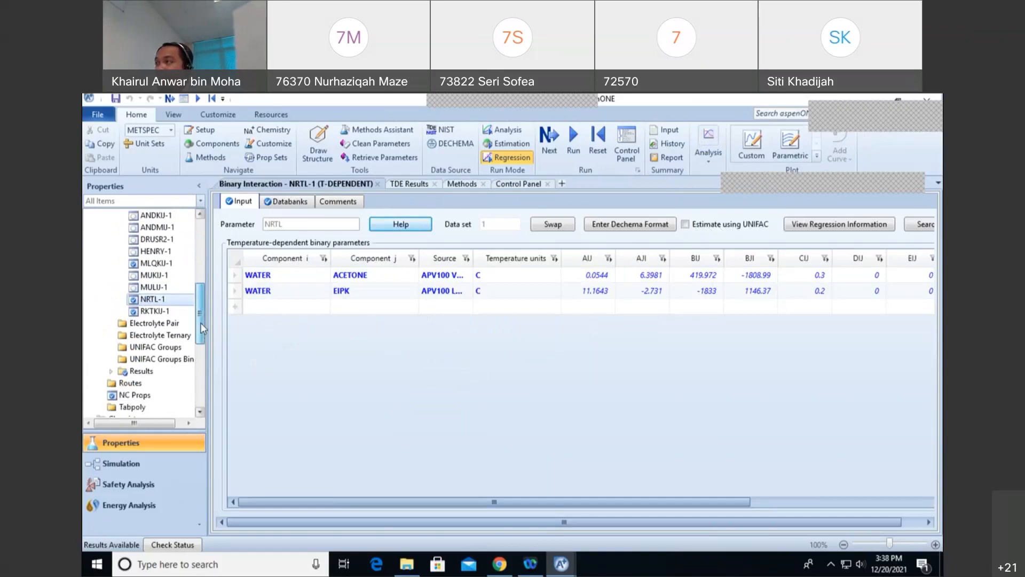
pyautogui.click(746, 225)
pyautogui.click(746, 225)
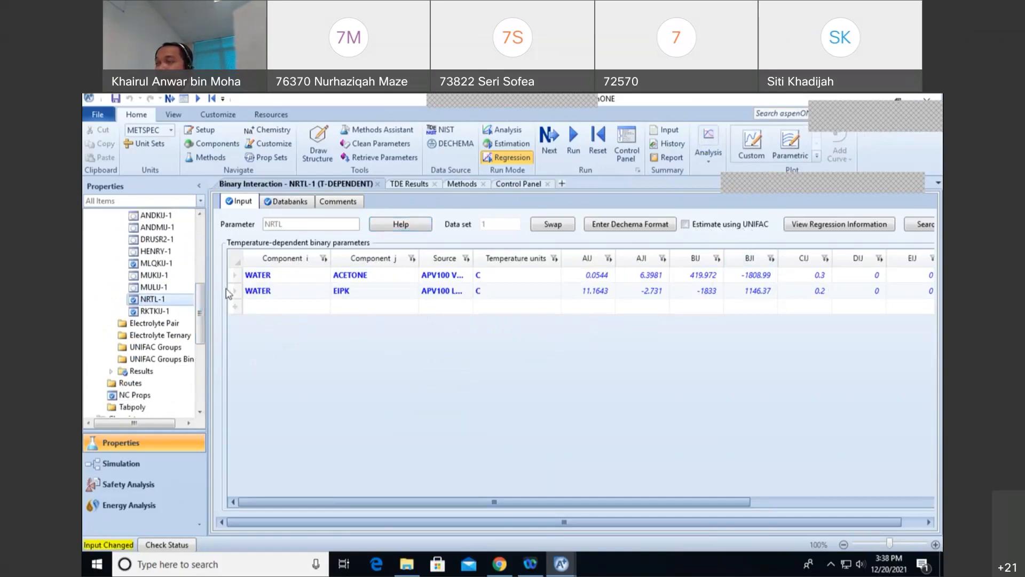
pyautogui.scroll(-5, 200, 316)
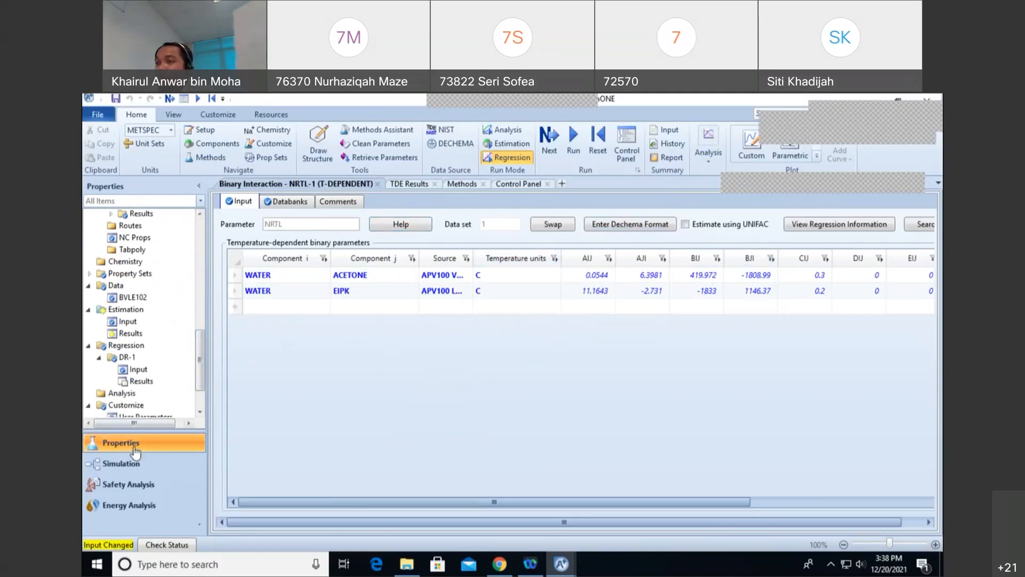
# Step: Review the feed streams on the simulation's main flowsheet, inspect the MIXER block's flash options, and return to the flowsheet
pyautogui.click(122, 465)
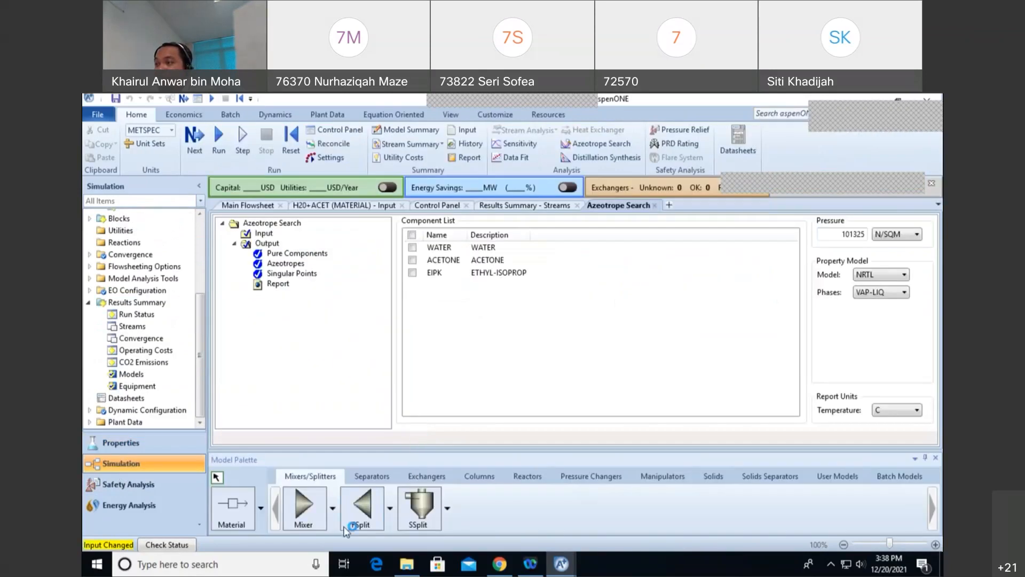
pyautogui.click(256, 208)
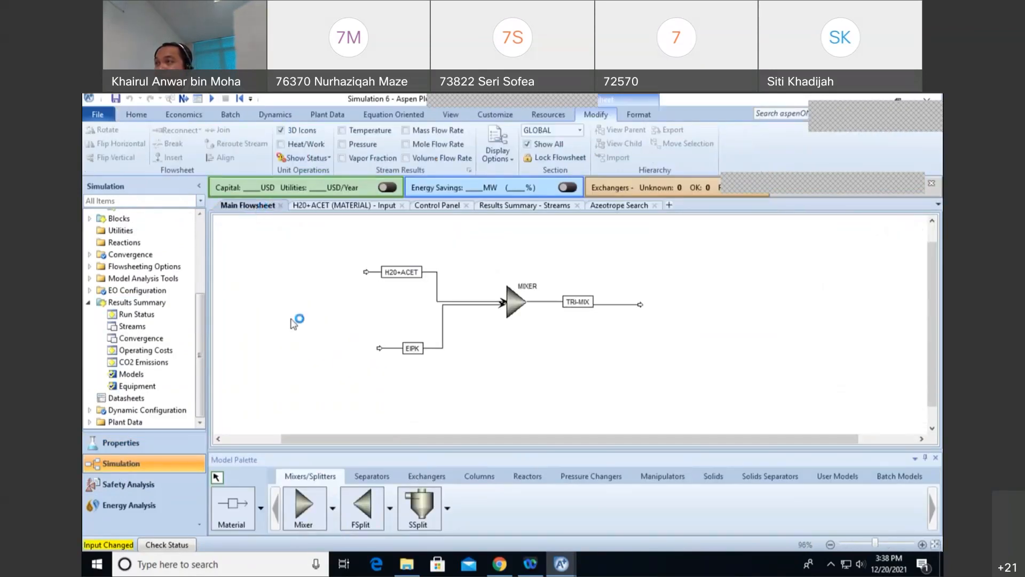
pyautogui.moveTo(679, 369); pyautogui.dragTo(337, 238)
pyautogui.click(296, 384)
pyautogui.click(387, 272)
pyautogui.click(414, 347)
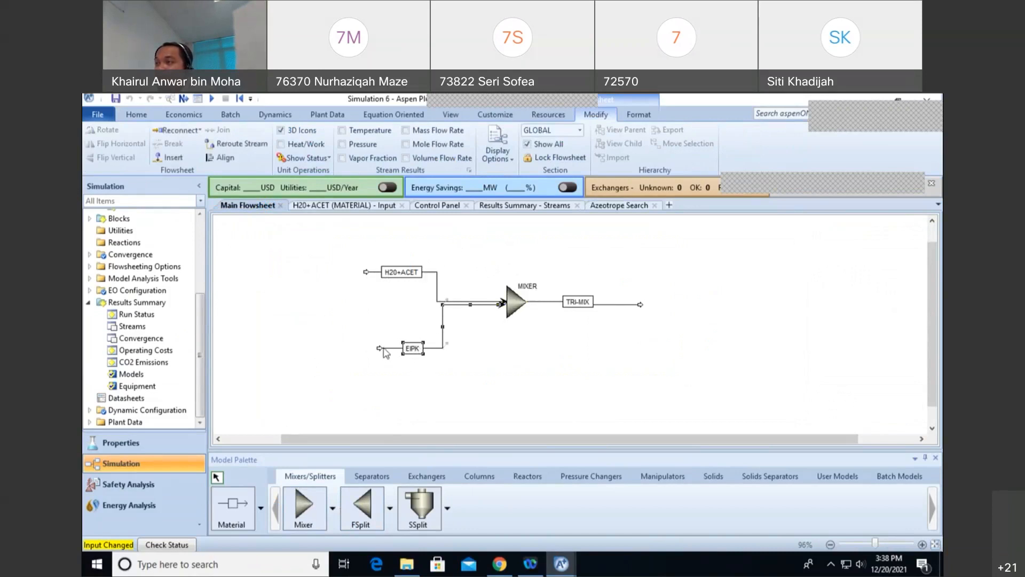
pyautogui.click(516, 306)
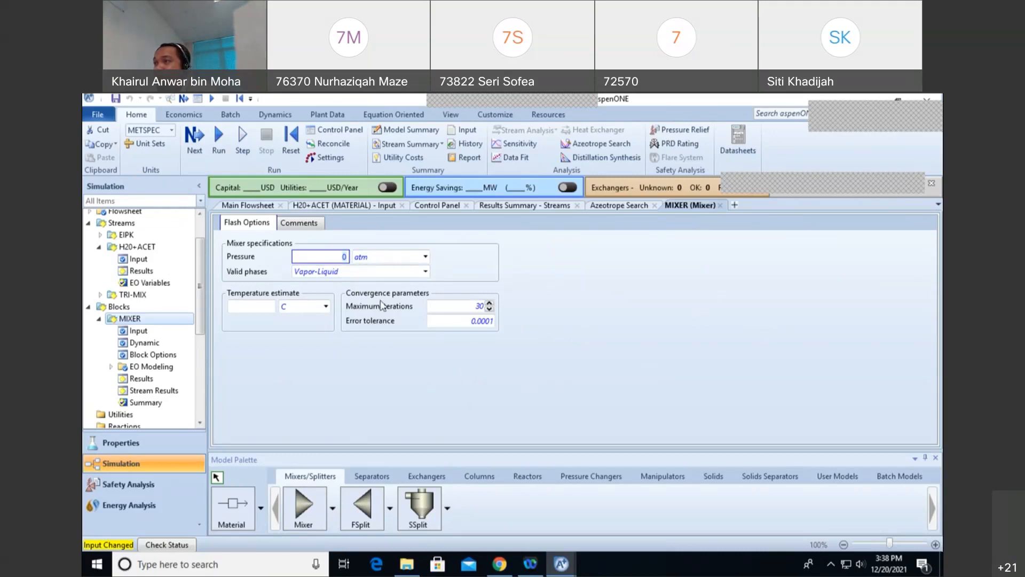
pyautogui.click(254, 206)
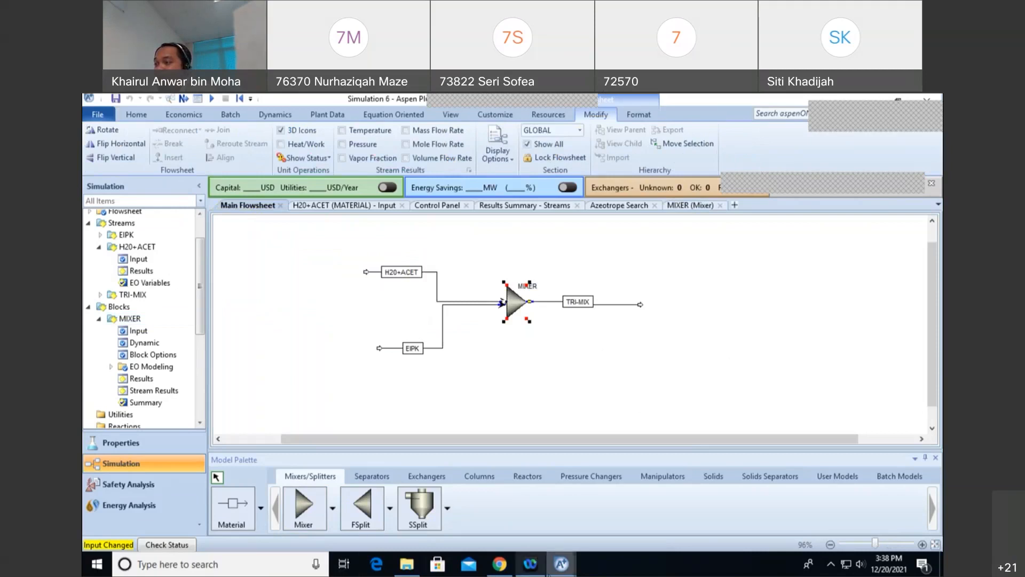